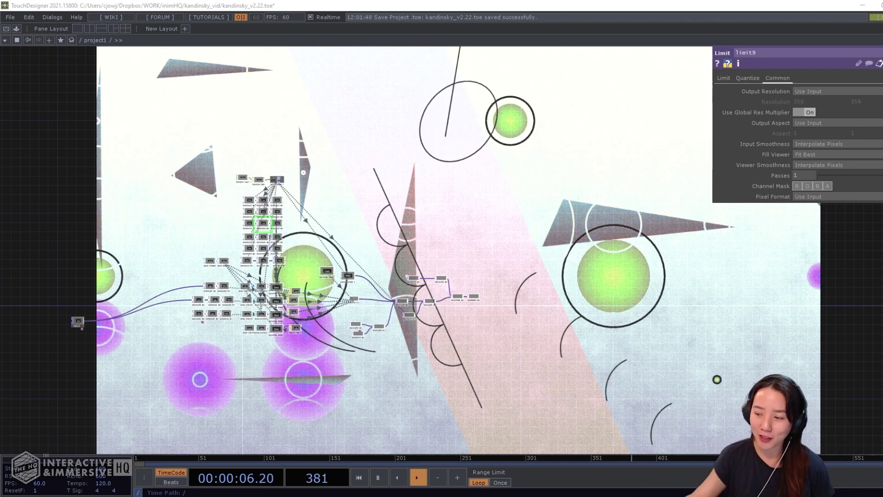
Examine the finished Kandinsky-style network and compare it with the Kandinsky painting results in the browser
left_click(7, 336)
scroll(419, 241, "up", 6)
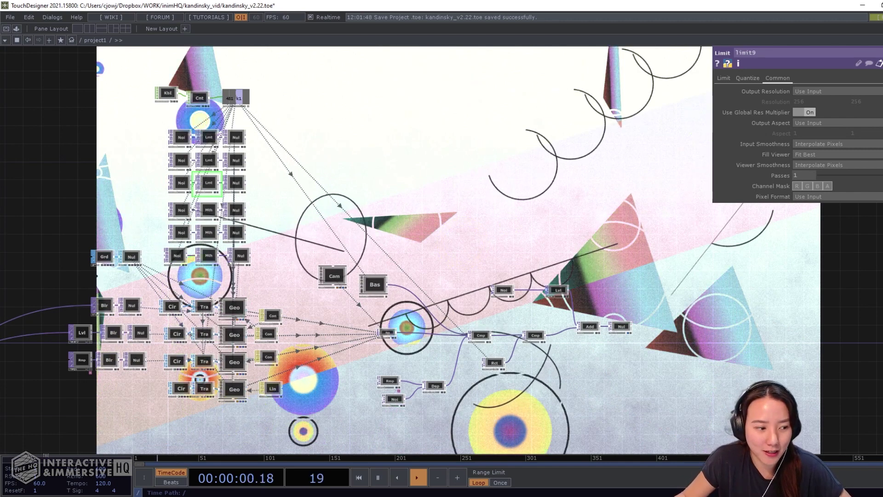
key("alt+Tab")
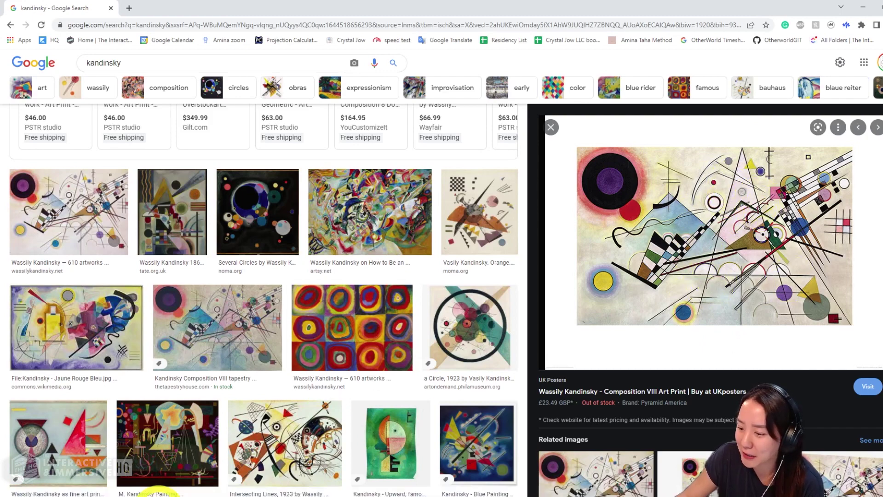
key("alt+Tab")
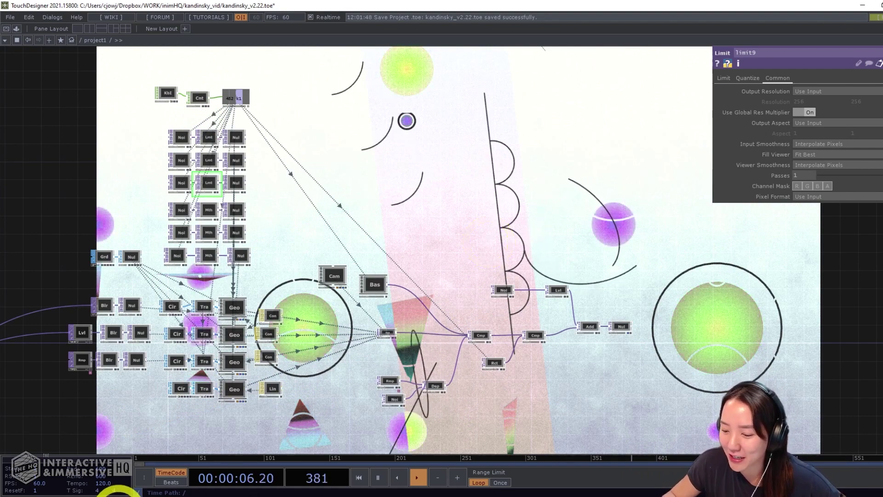
mouse_move(111, 491)
left_click(175, 470)
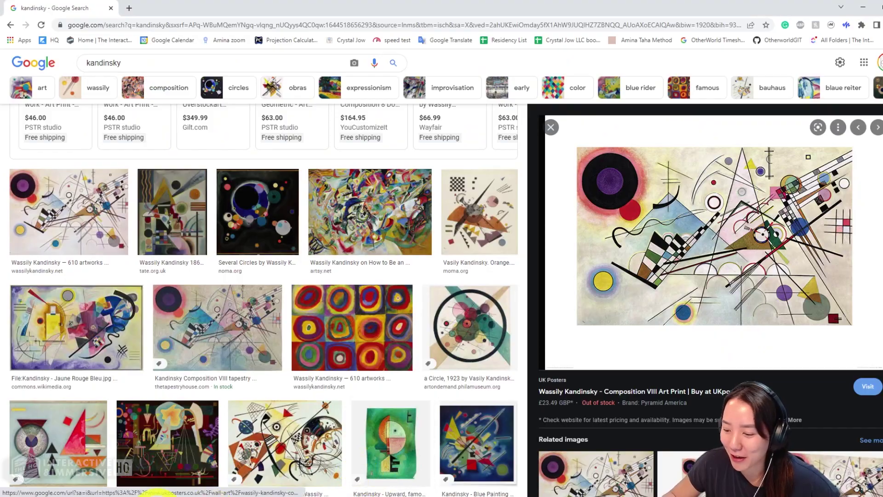
key("alt+Tab")
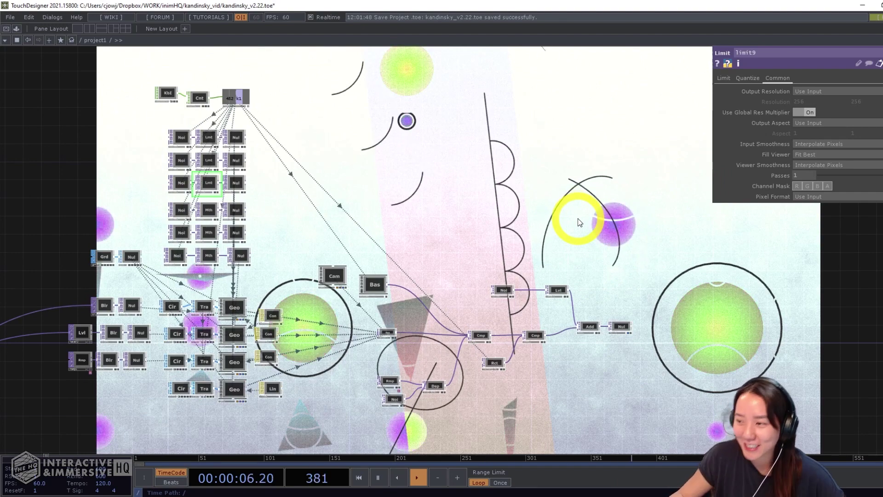
scroll(571, 230, "left", 5)
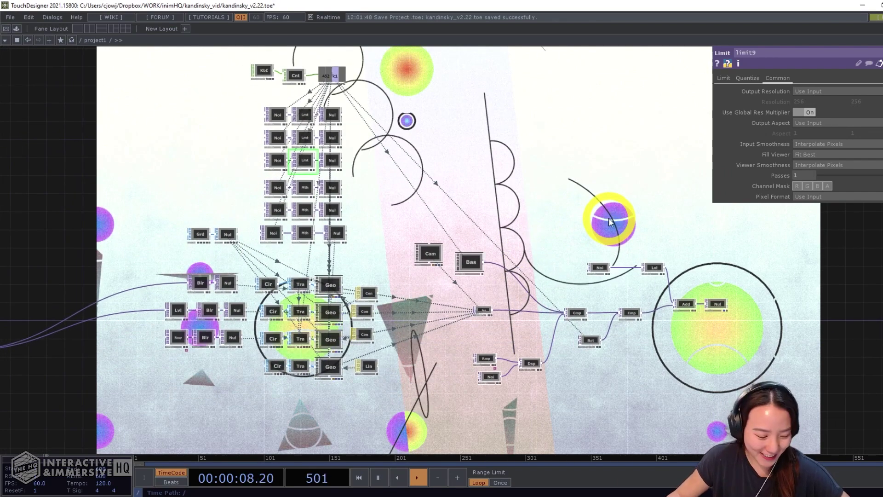
Clear the lines network by deleting all of its operators
key("ctrl+a")
key("Delete")
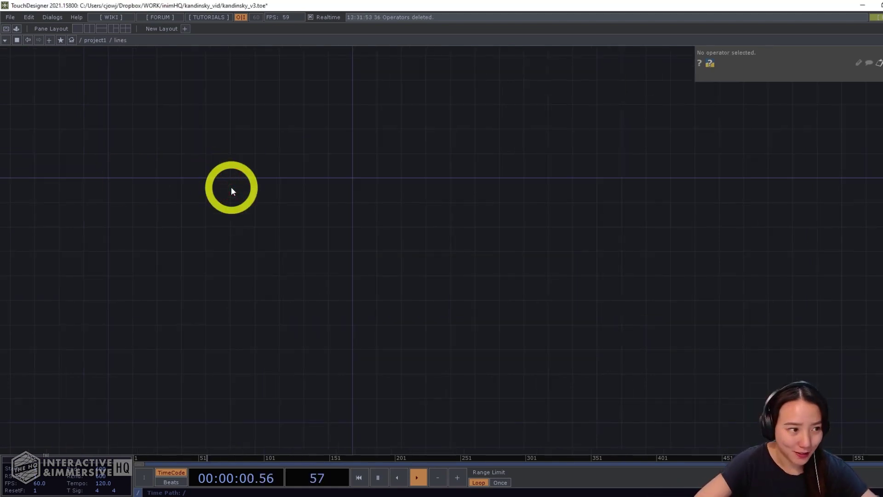
key("Tab")
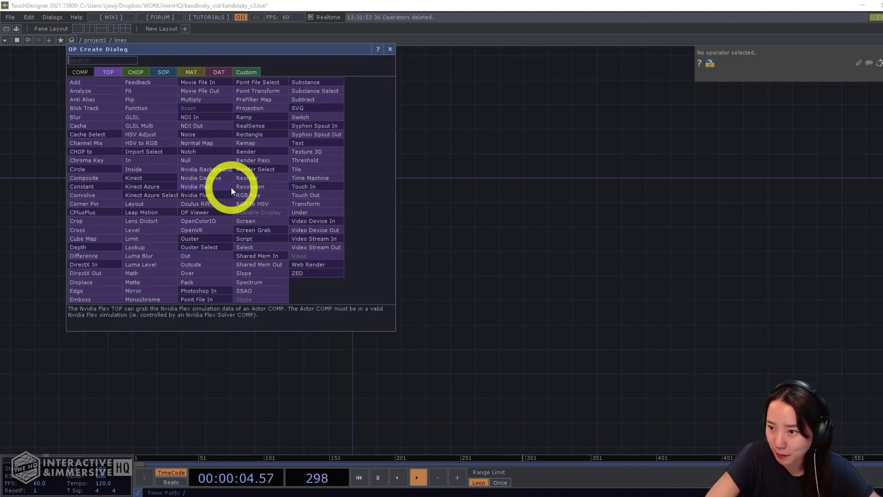
type("cirl")
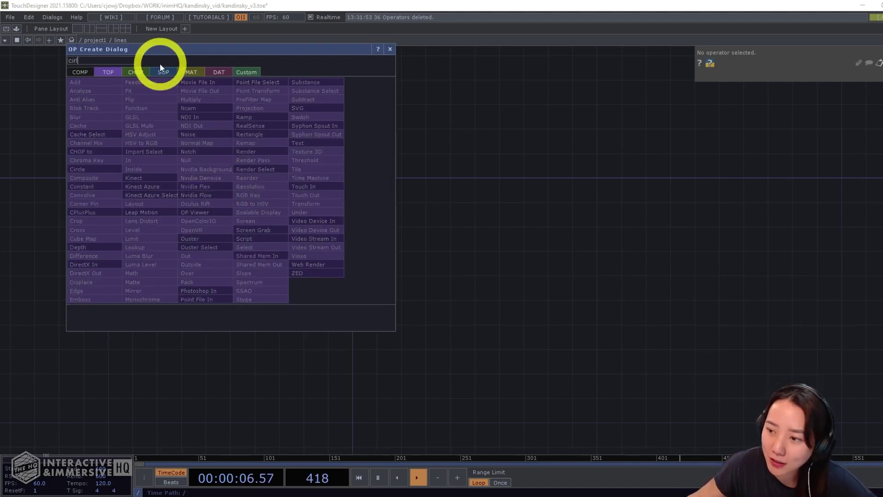
left_click(163, 69)
key("BackSpace")
key("BackSpace")
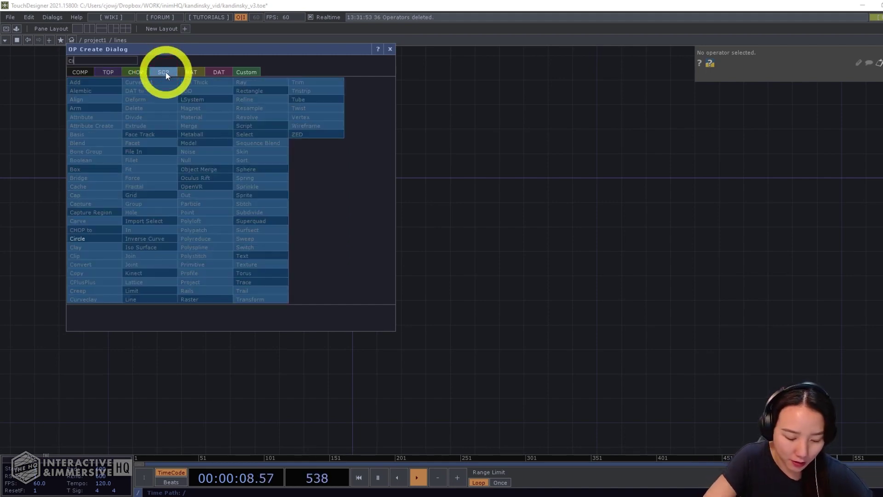
type("rc")
left_click(95, 239)
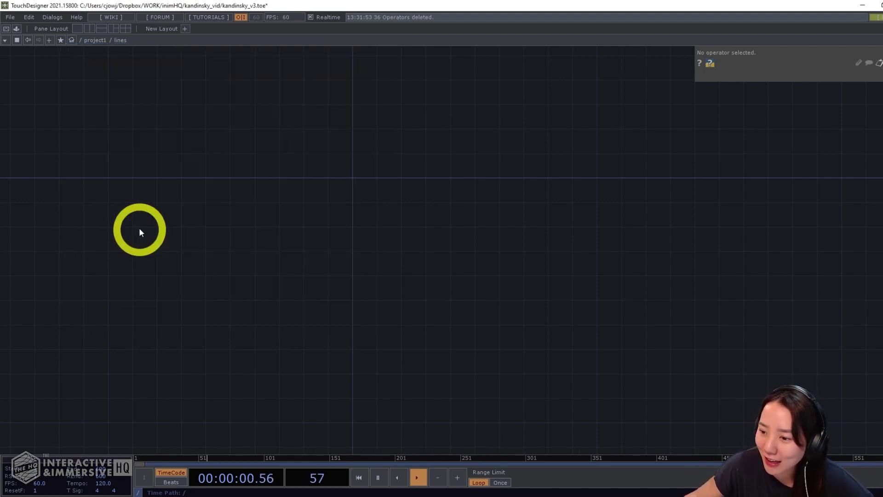
left_click(134, 242)
key("Delete")
Add a Circle SOP to the empty lines network
key("Tab")
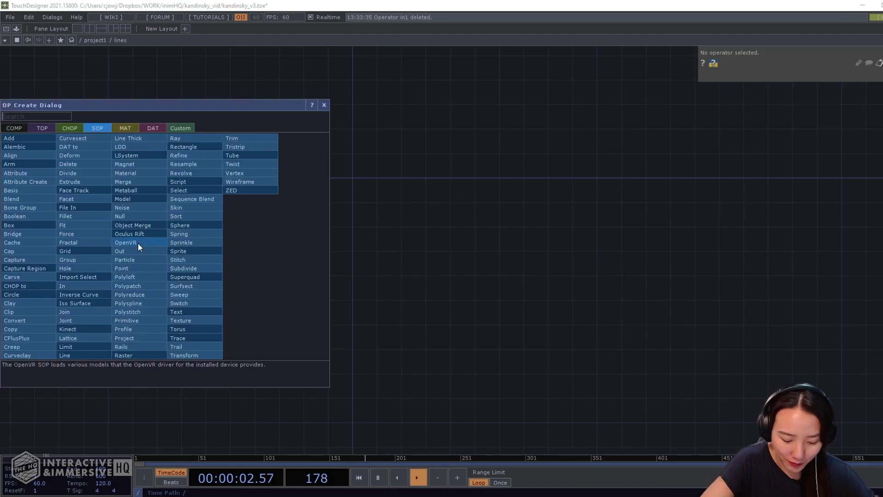
left_click(11, 294)
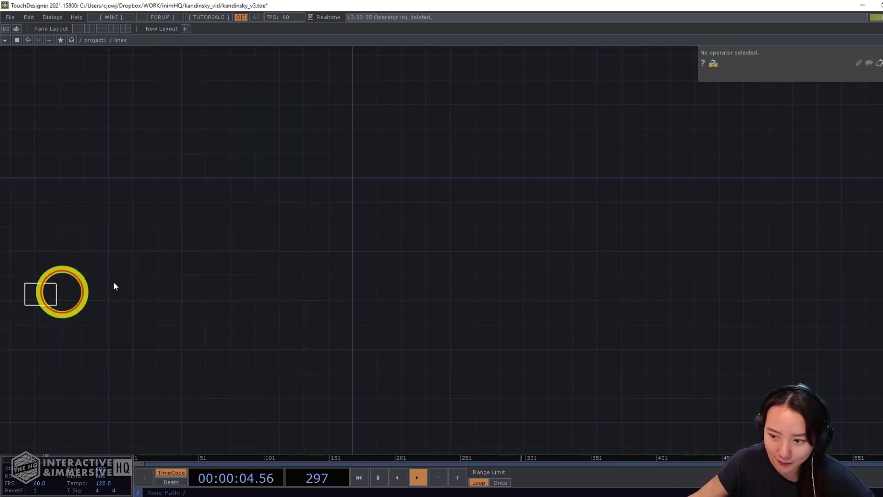
left_click(253, 232)
key("h")
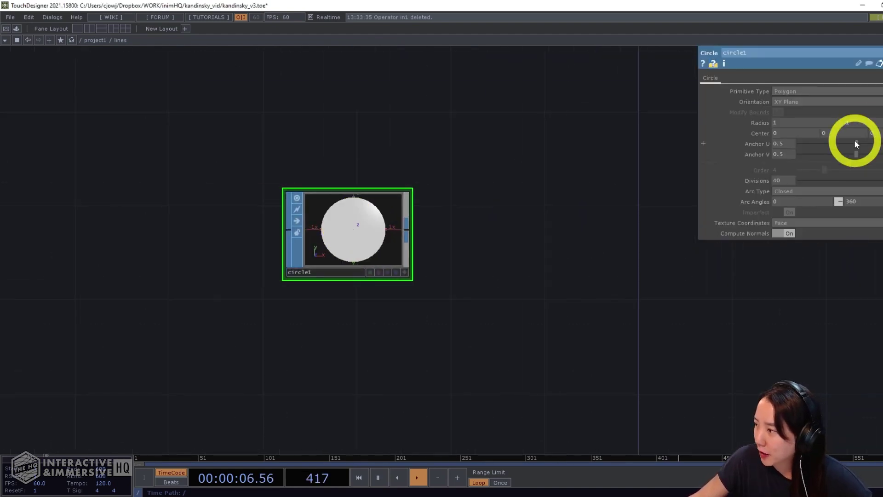
Set the circle's arc type to Open Arc
left_click(804, 190)
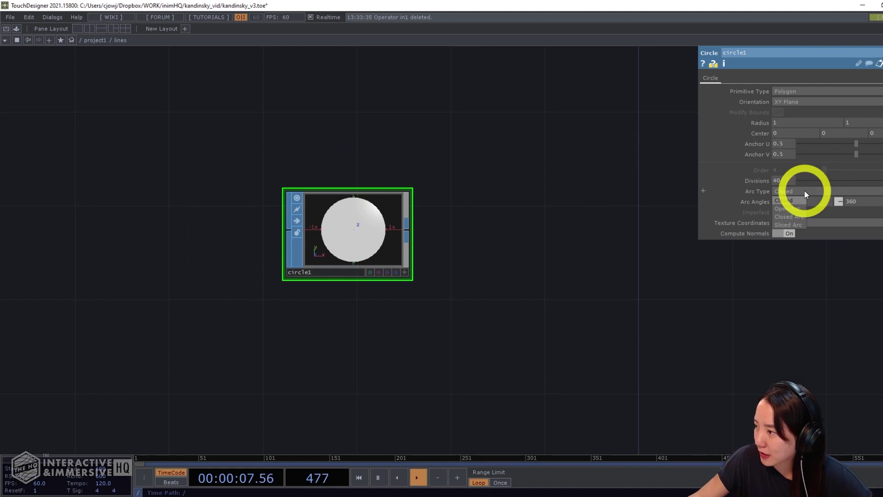
left_click(783, 211)
left_click_drag(550, 252, 536, 235)
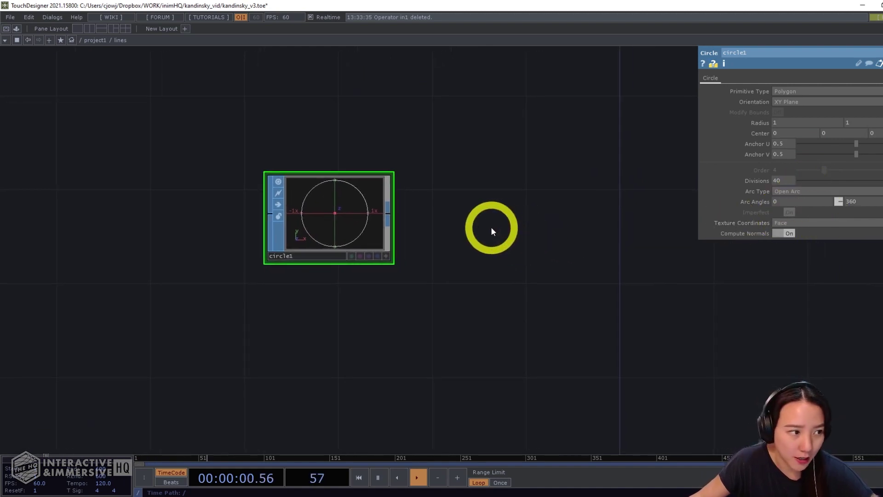
Add a Geometry COMP fed by the circle's output and place it beside the circle
scroll(501, 230, "up", 3)
left_click_drag(455, 227, 368, 237)
right_click(263, 221)
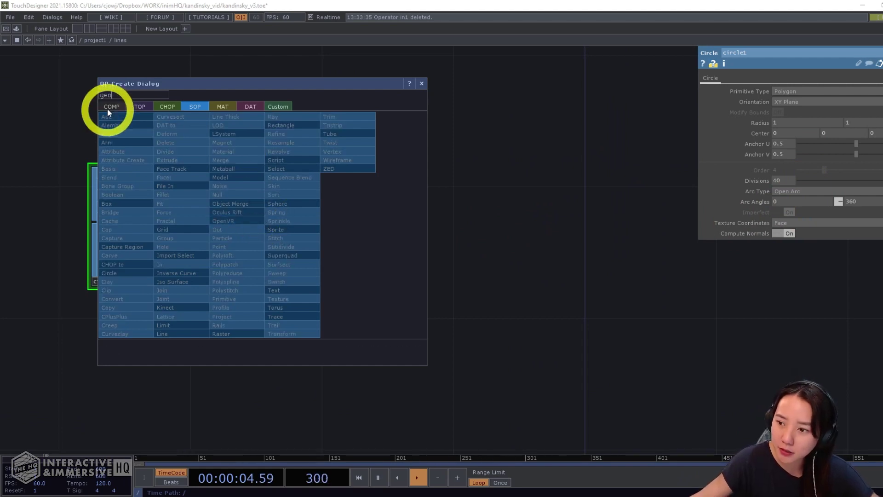
left_click(110, 106)
type("geo")
left_click(114, 186)
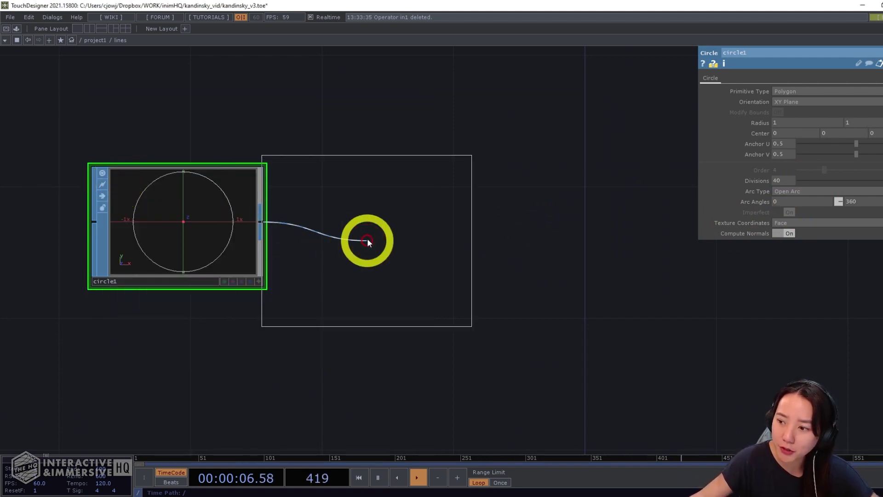
left_click(390, 229)
left_click_drag(523, 95, 443, 114)
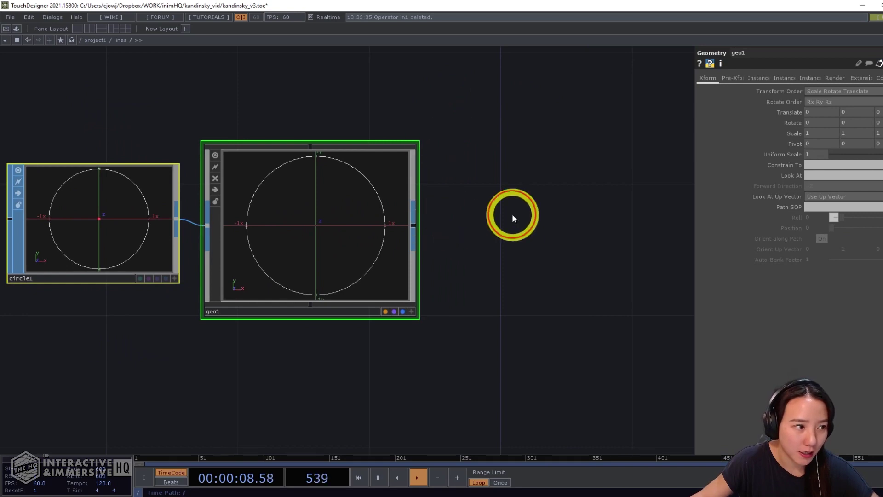
left_click_drag(512, 213, 554, 215)
Drive the Geometry component's Y rotation with the expression absTime.frame
left_click(790, 121)
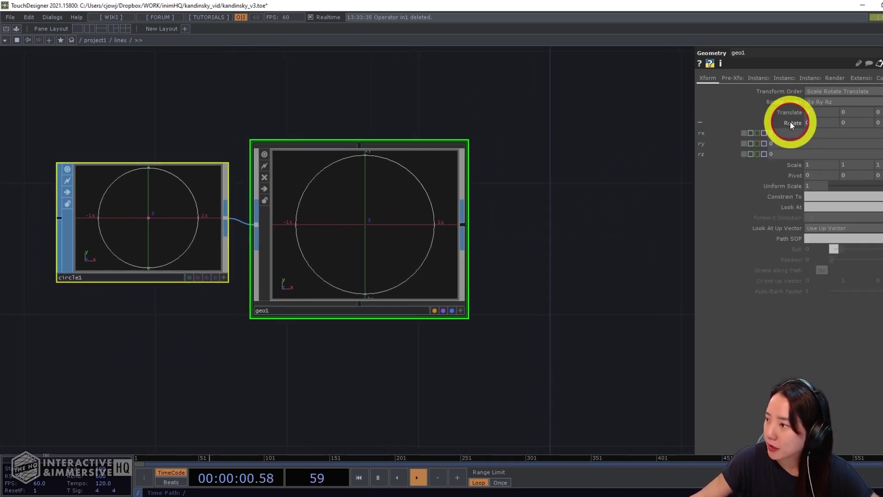
left_click(790, 112)
left_click(791, 111)
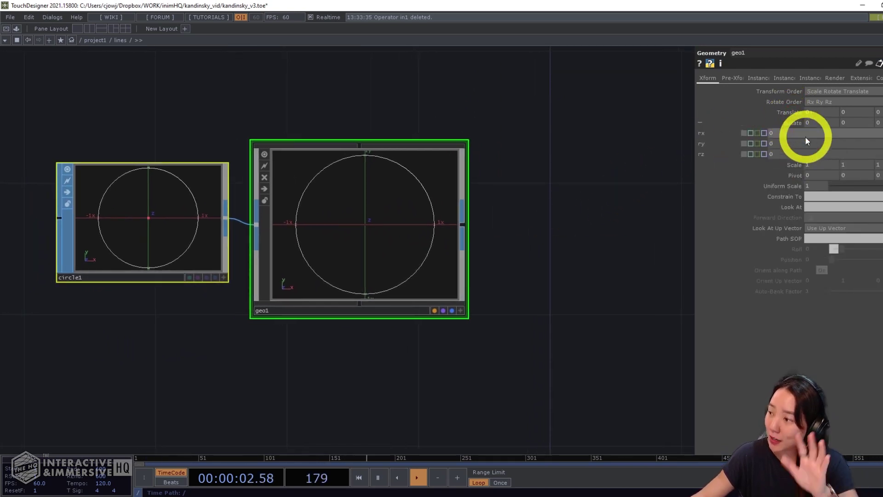
left_click(796, 124)
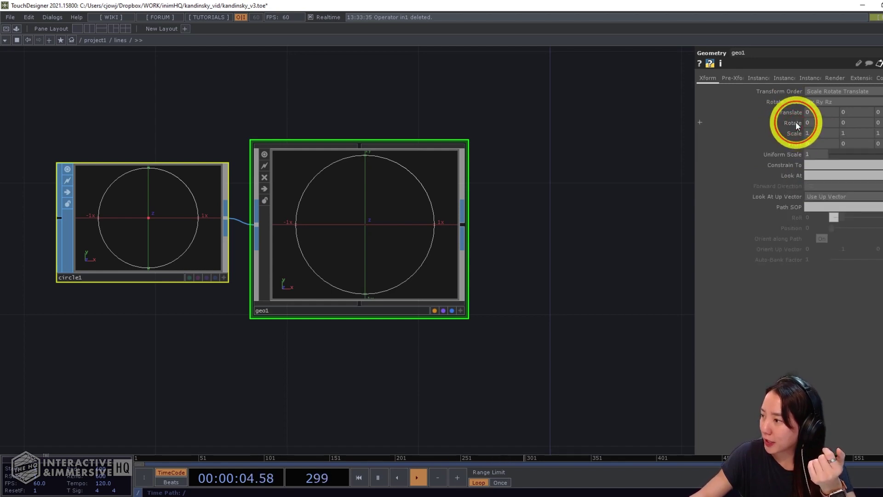
left_click(795, 122)
left_click(769, 145)
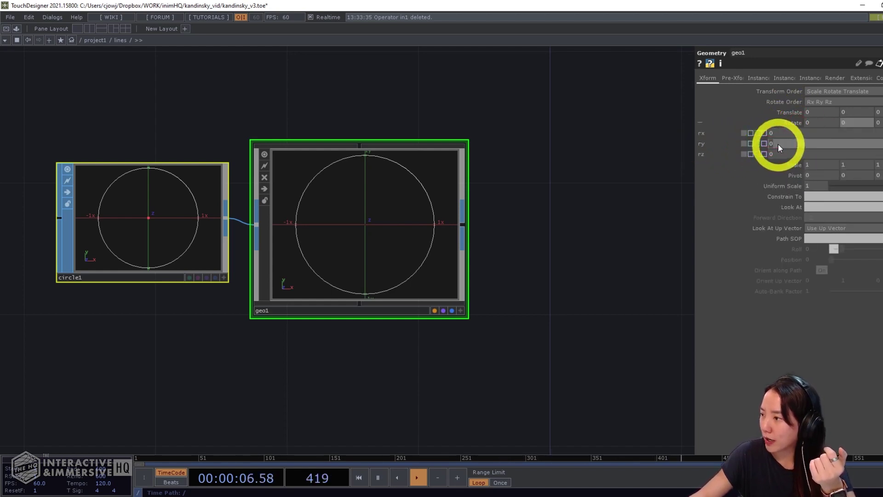
type("absTi")
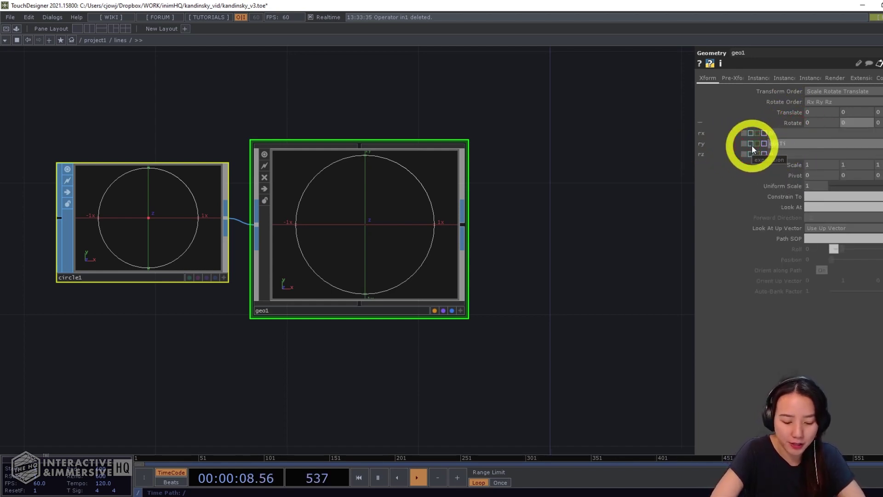
type("me.fra")
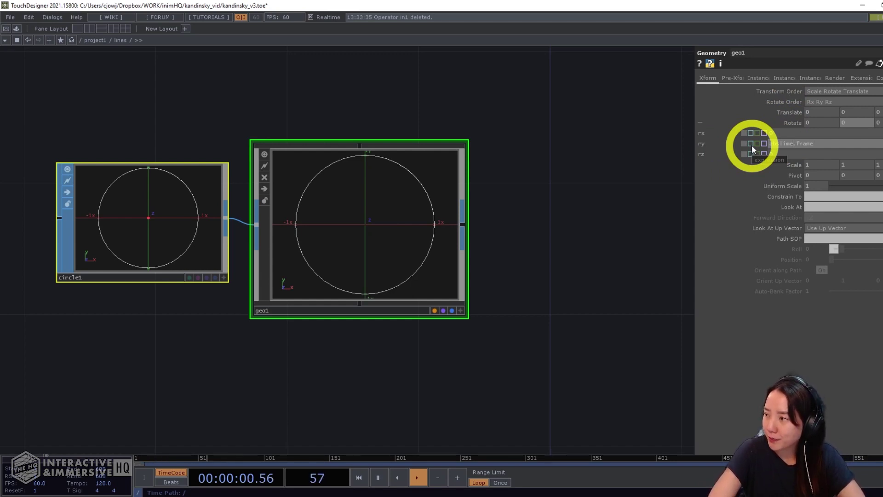
type("me")
left_click(801, 161)
Drive the Geometry component's Z rotation with the expression absTime.frame
left_click(757, 154)
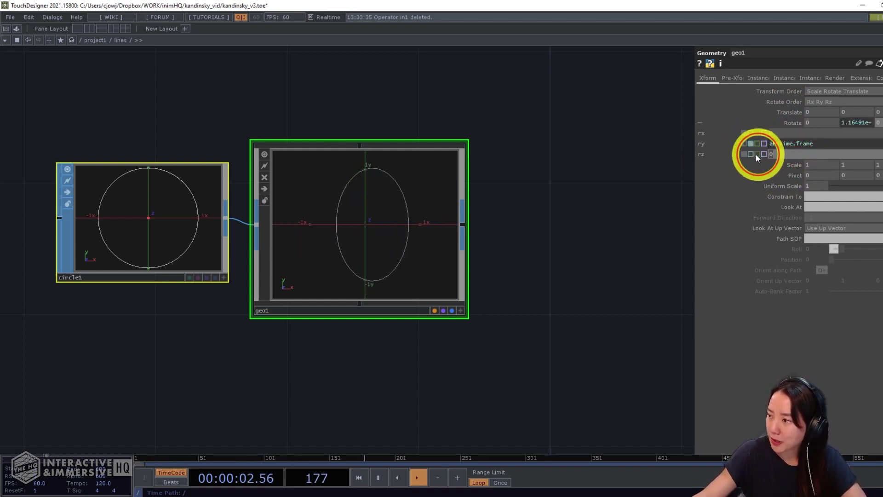
type("absTime.frame")
left_click(645, 160)
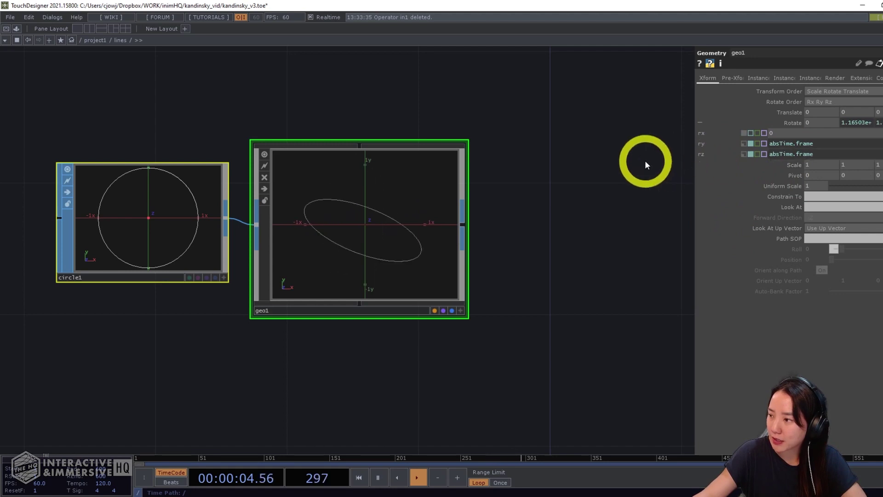
Translate the Geometry component to 2.7 in X and -1.2 in Y
left_click(801, 112)
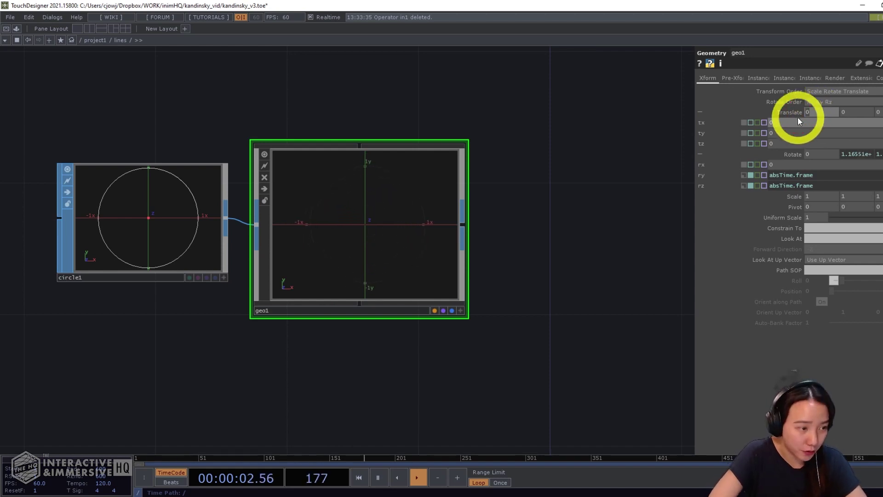
type("2")
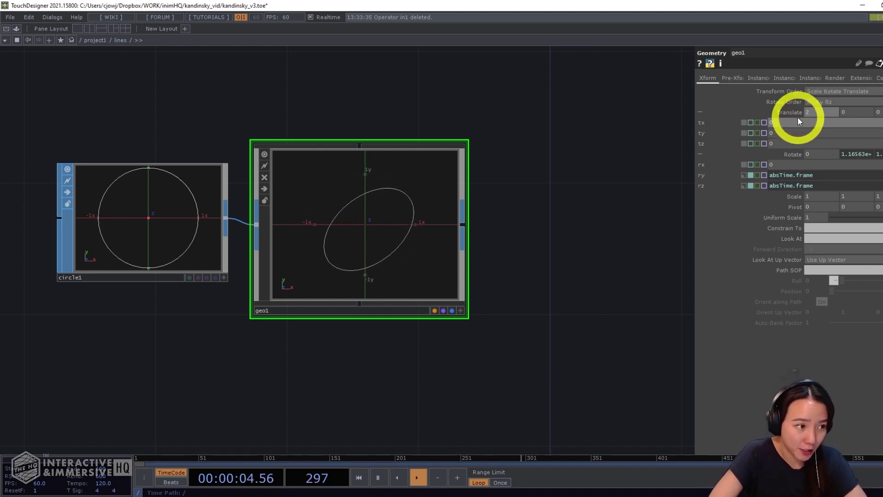
type(".7")
key("Return")
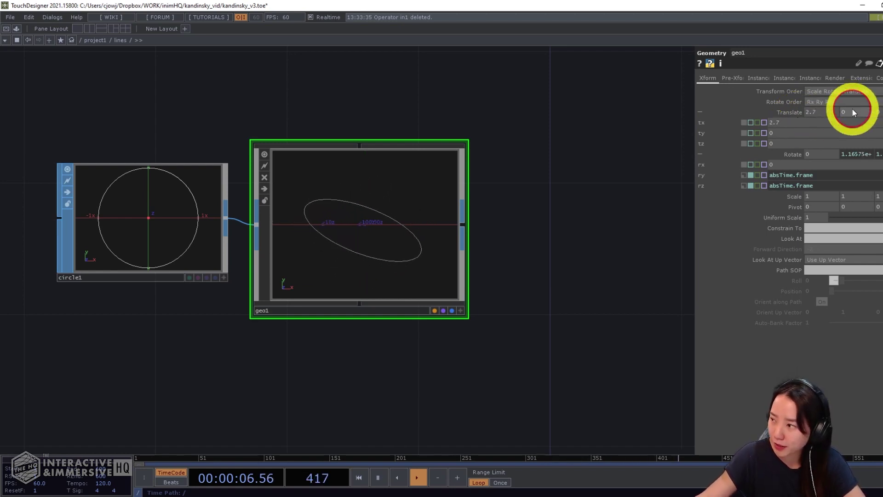
left_click(831, 114)
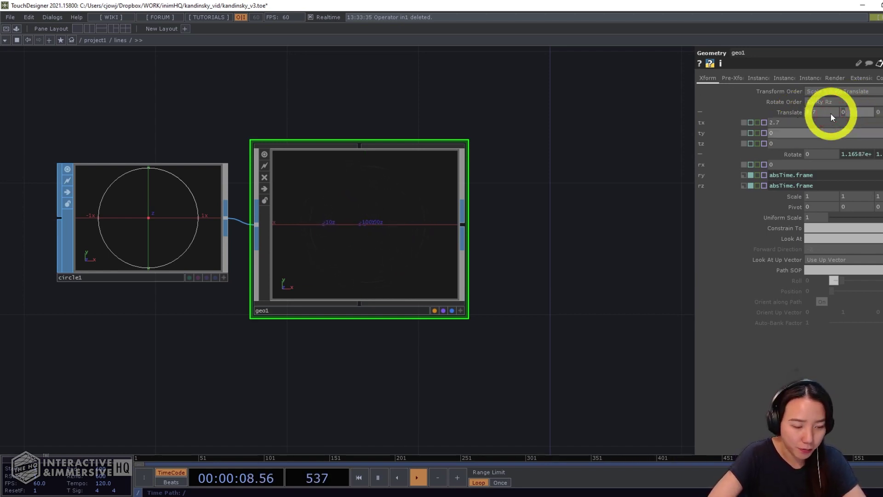
type("-1")
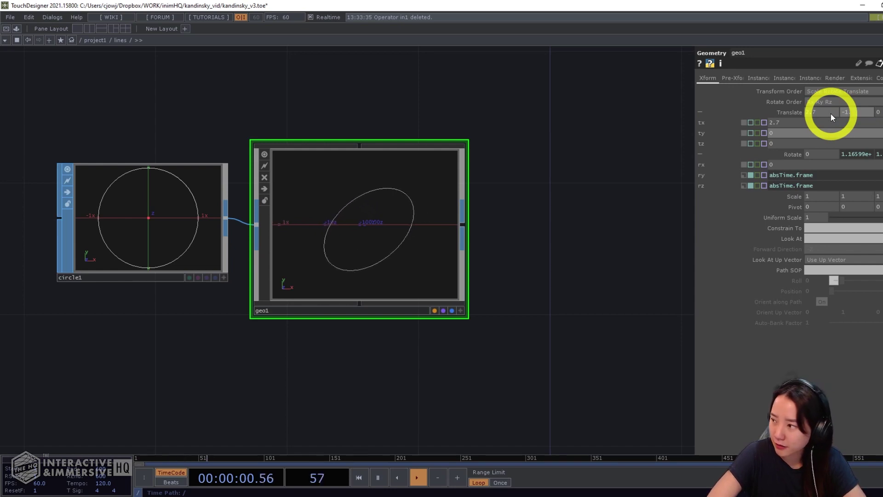
type(".2")
left_click(613, 219)
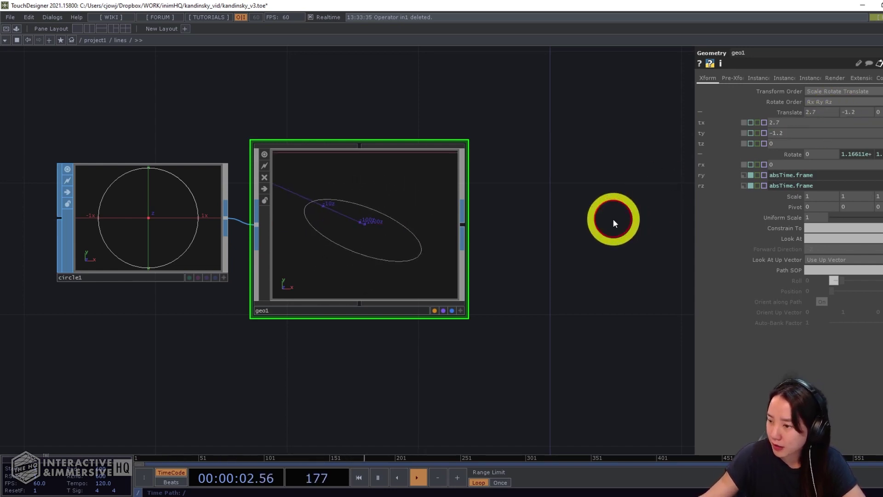
Add a Line SOP below the circle in the lines network
left_click_drag(613, 219, 626, 178)
scroll(548, 242, "down", 3)
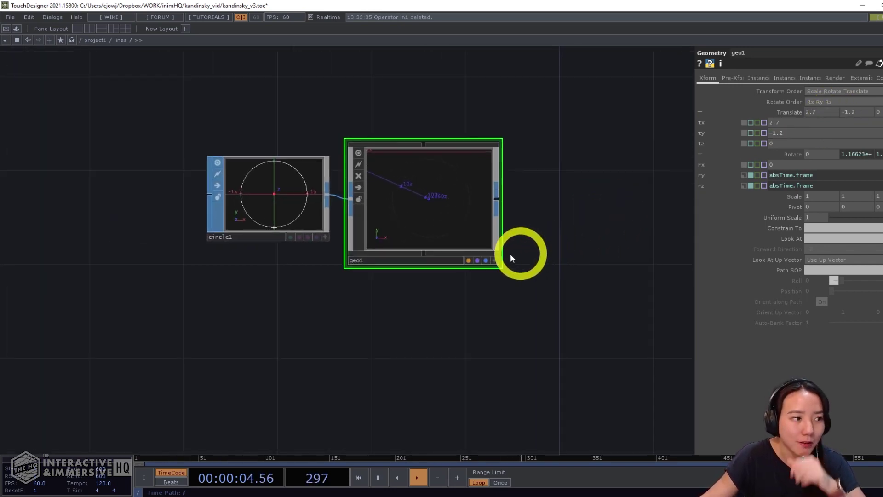
left_click_drag(424, 290, 435, 275)
double_click(360, 360)
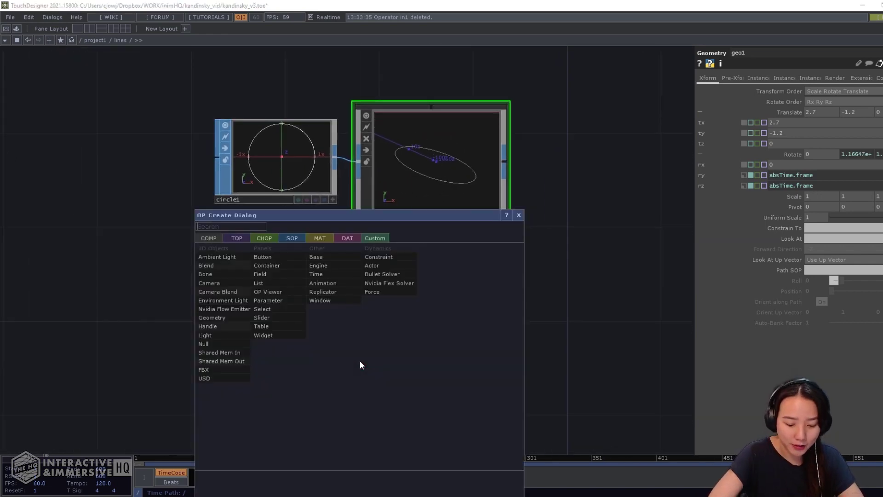
type("line")
left_click(293, 238)
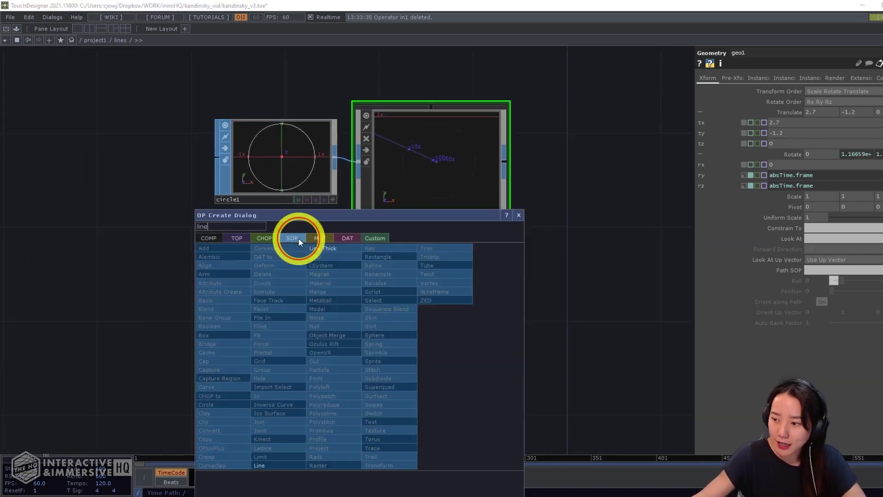
left_click(260, 463)
left_click(275, 302)
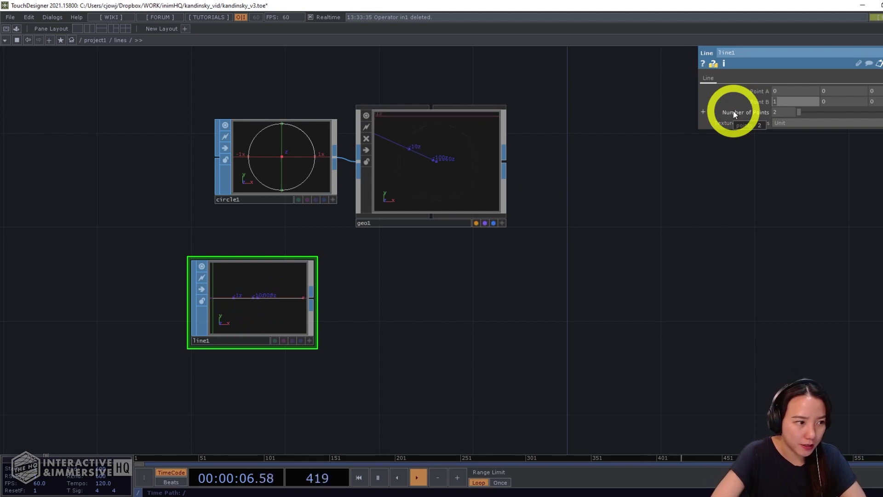
Set the line's Point B to 3 in X and -2 in Y
type("3")
left_click(832, 100)
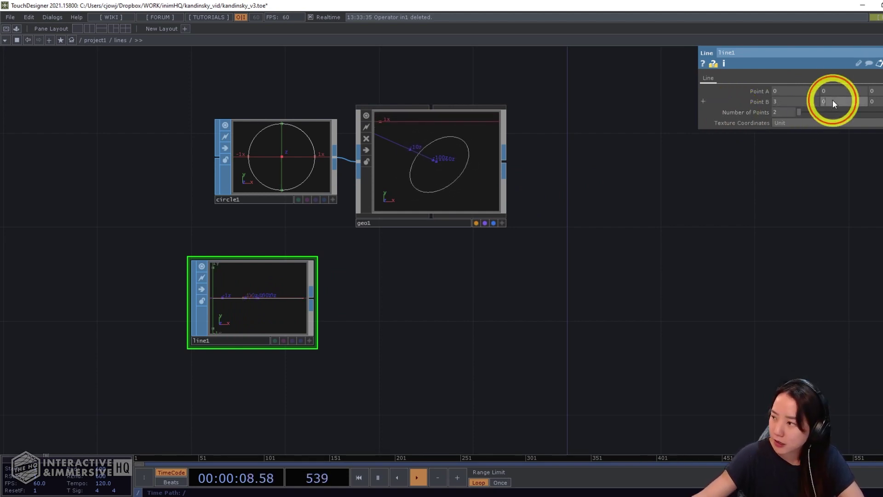
type("-2")
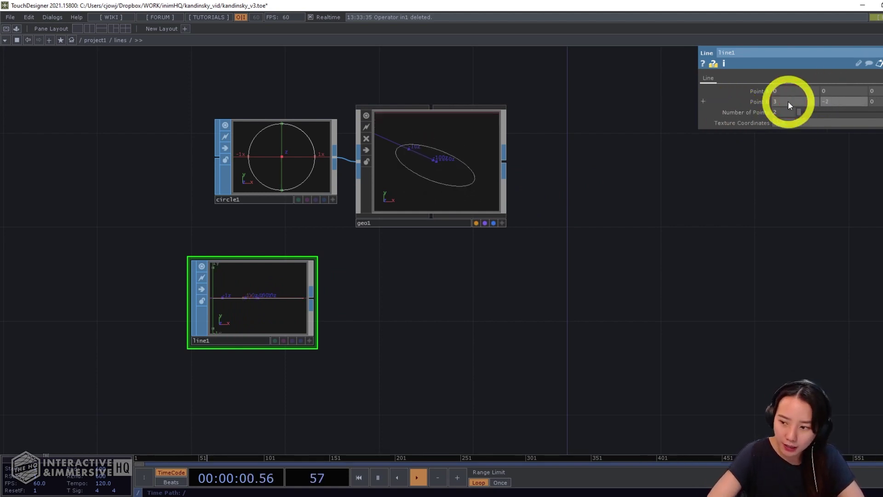
Add a Geometry COMP fed by the line's output and translate it to 2.5 in X and 0.8 in Y
right_click(316, 299)
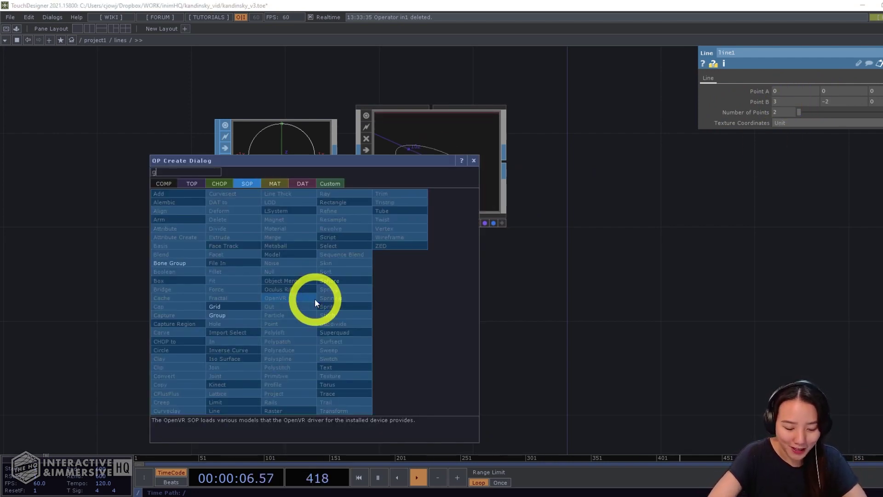
type("geo")
left_click(170, 182)
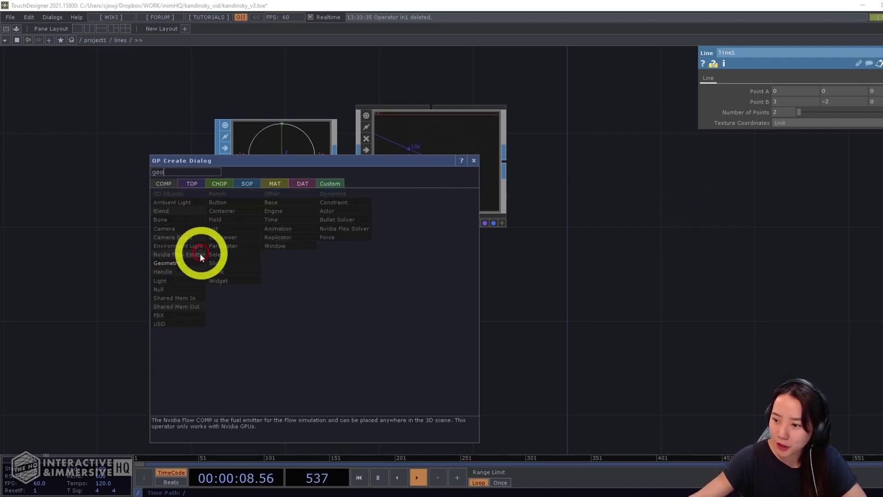
left_click(181, 260)
left_click(424, 319)
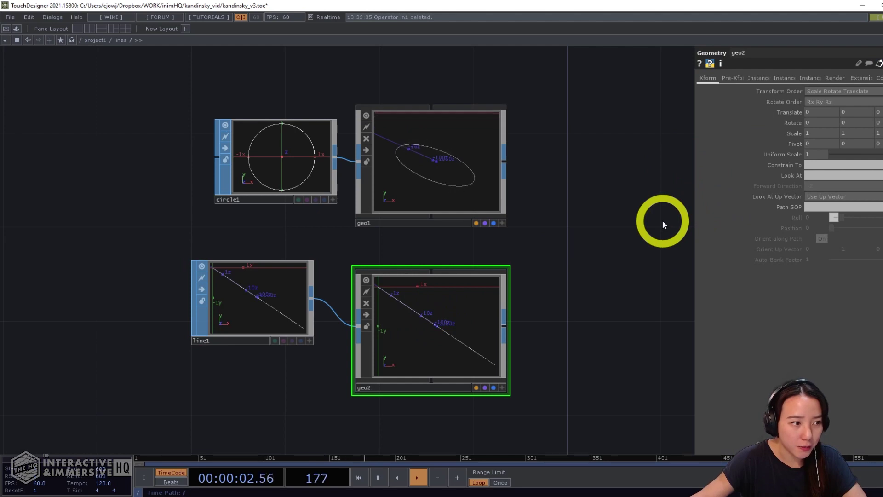
left_click_drag(587, 272, 587, 253)
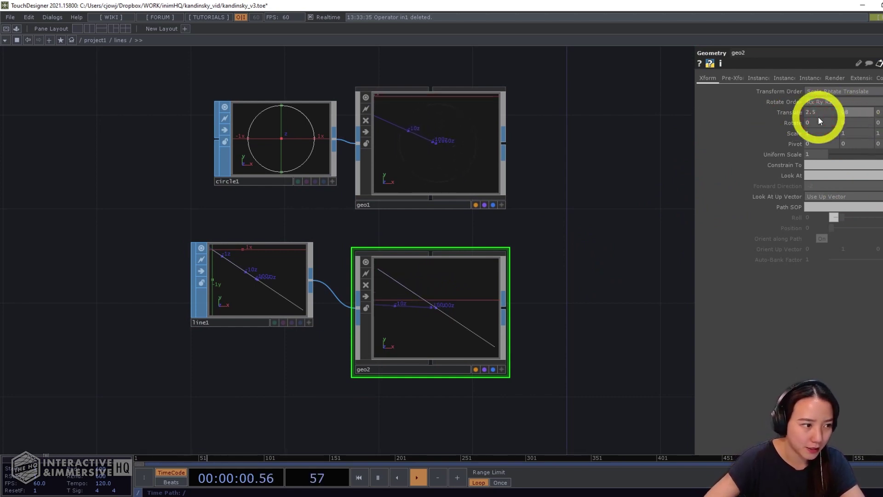
Duplicate the line and its connected Geometry component, placing the copies below the originals
left_click_drag(560, 231, 574, 173)
left_click_drag(304, 228, 304, 252)
left_click_drag(360, 337, 360, 313)
right_click_drag(463, 340, 253, 224)
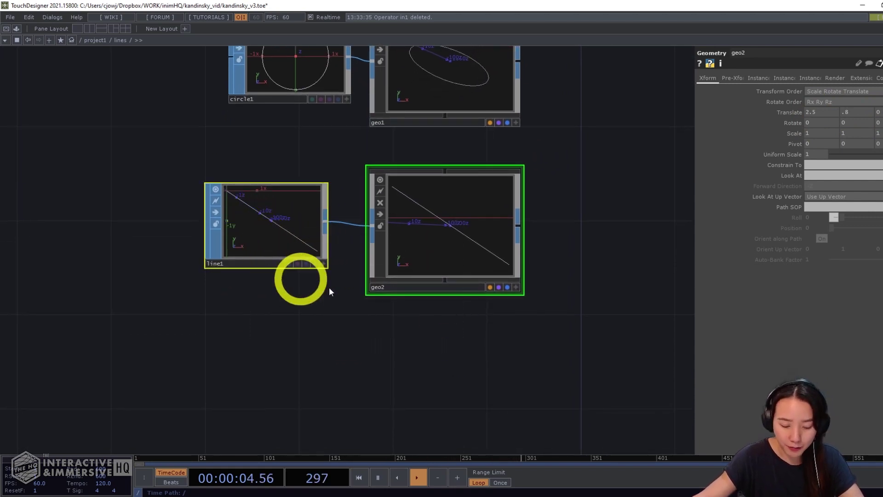
key("ctrl+c")
key("ctrl+v")
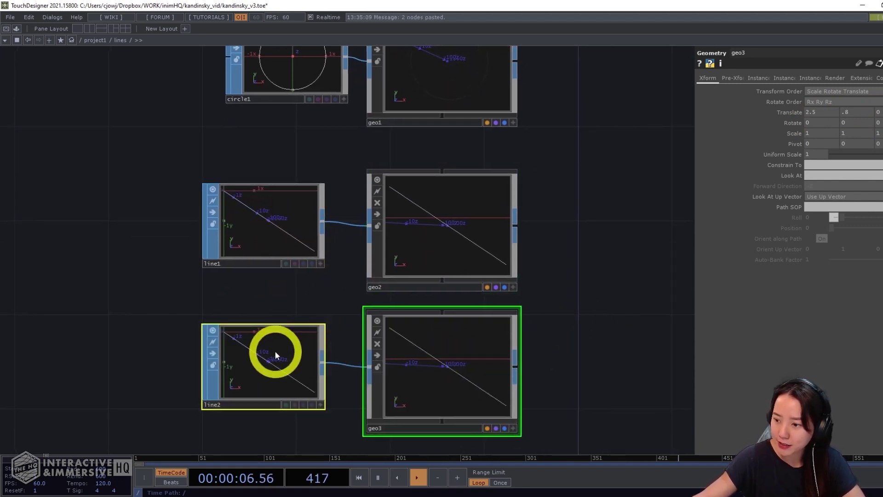
Set the duplicated line's Point B to 2 in Y
left_click(275, 351)
left_click(732, 202)
left_click_drag(823, 100, 826, 104)
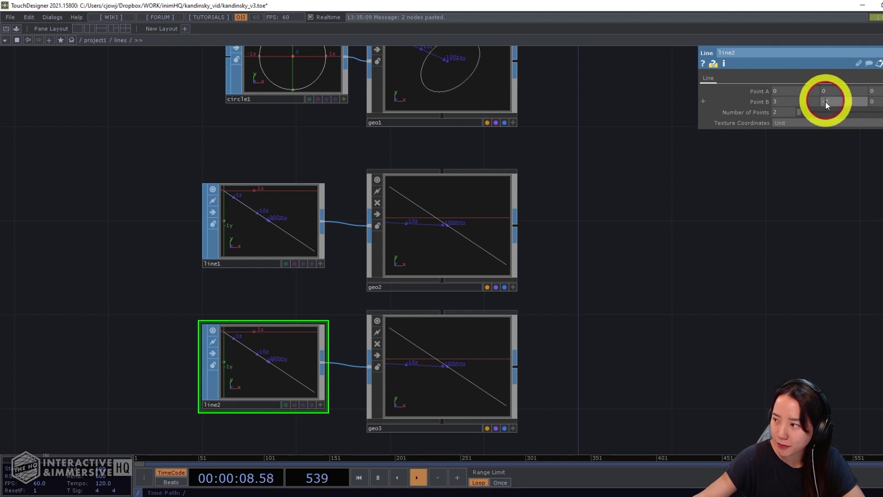
key("Return")
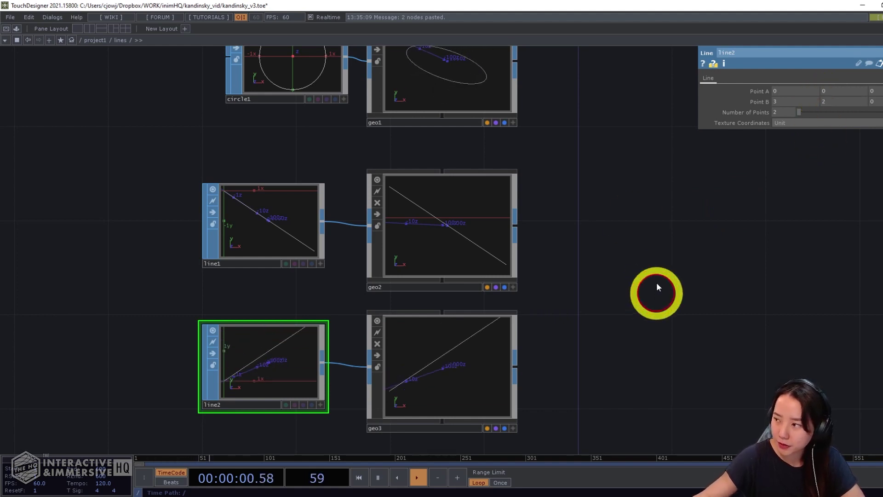
Translate the duplicated line's Geometry component to -7.3 in X and 0.5 in Y
left_click_drag(656, 282, 659, 242)
left_click(506, 317)
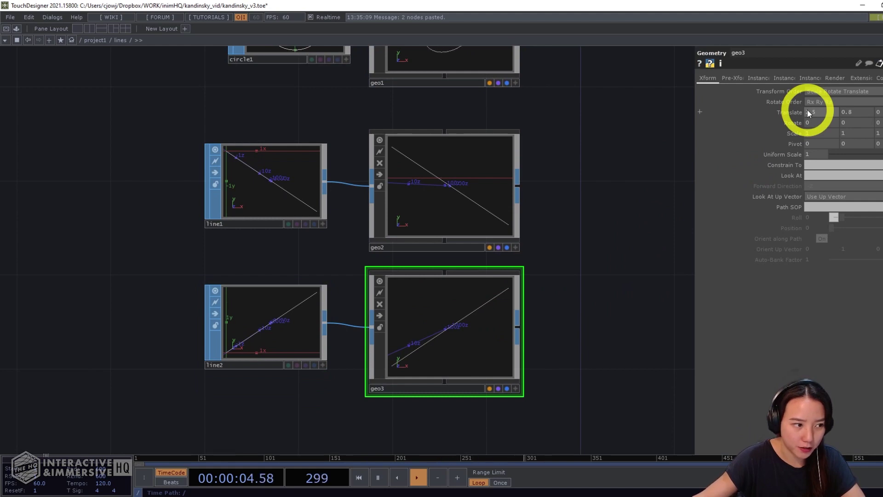
left_click_drag(817, 111, 765, 109)
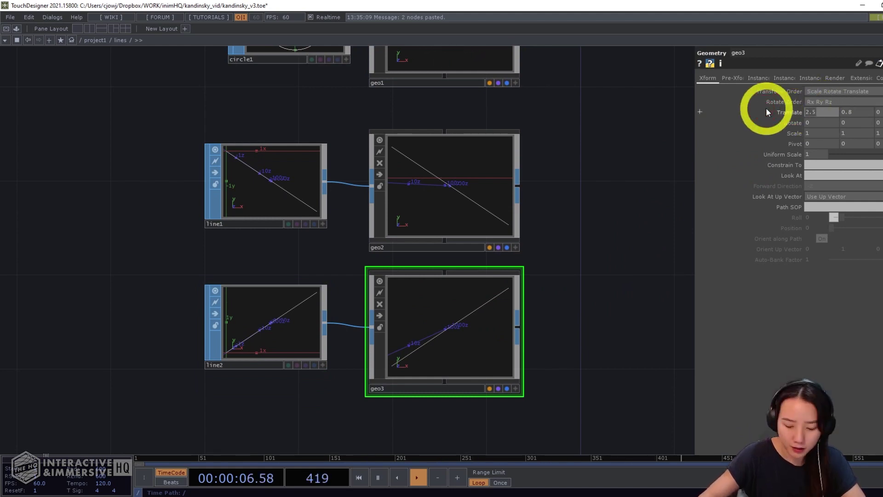
type("-7.3")
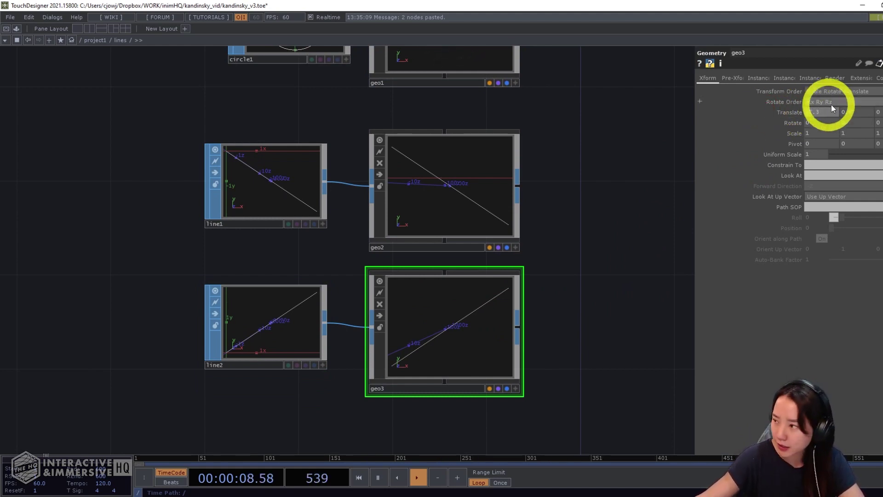
key("Return")
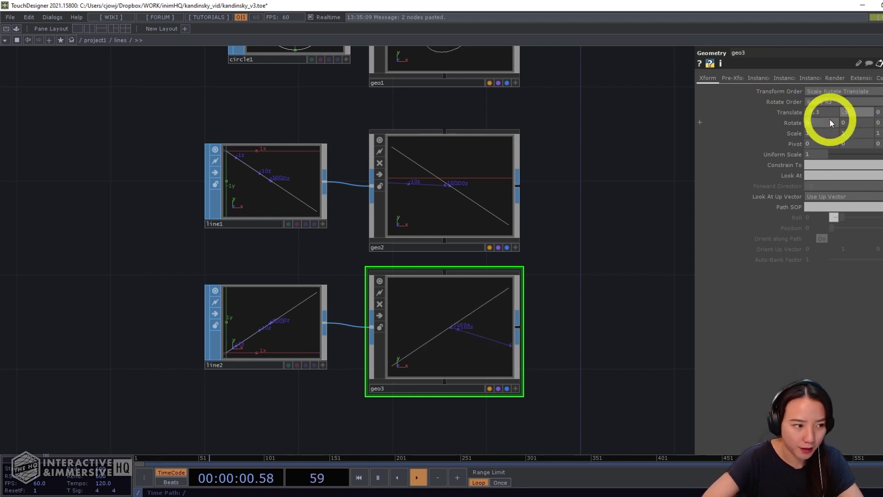
Duplicate the circle and its connected Geometry component, placing the copies below the second line's network
scroll(584, 258, "down", 3)
left_click_drag(579, 273, 572, 247)
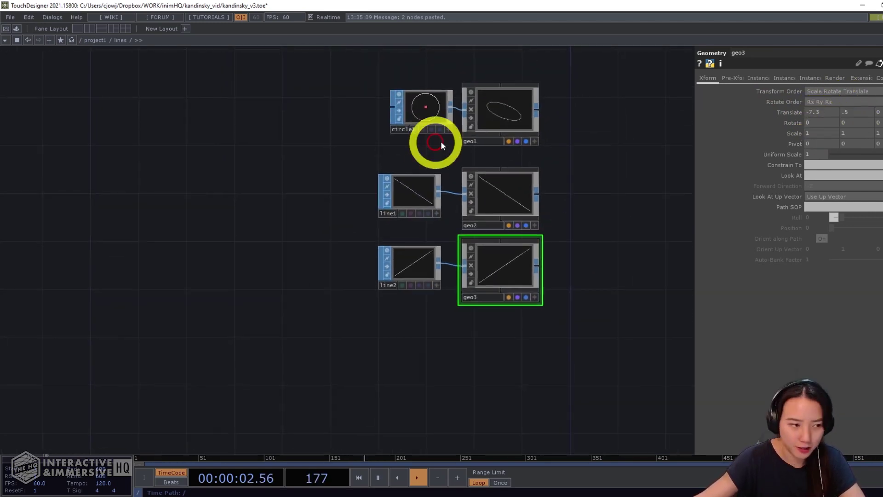
left_click_drag(390, 352, 371, 345)
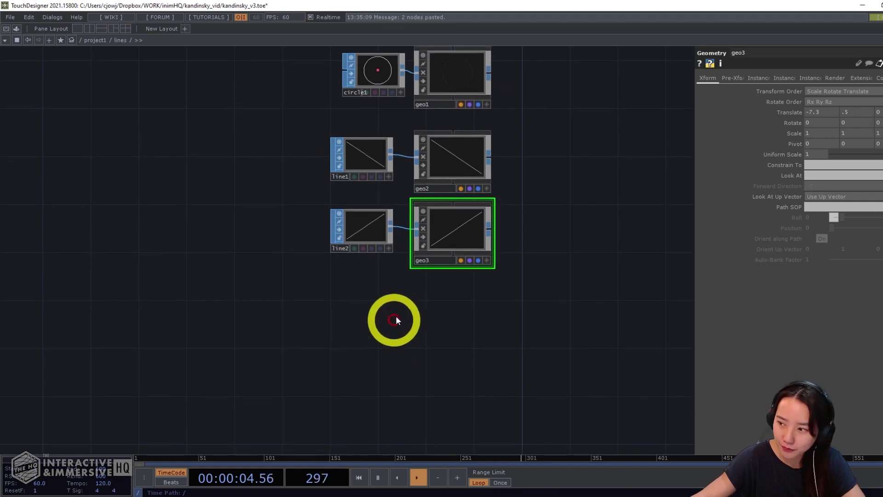
left_click(381, 302)
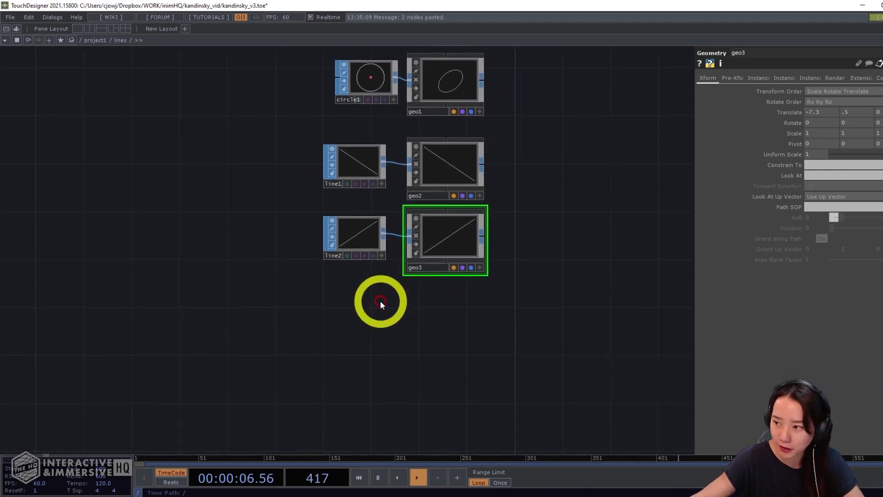
right_click_drag(504, 88, 357, 68)
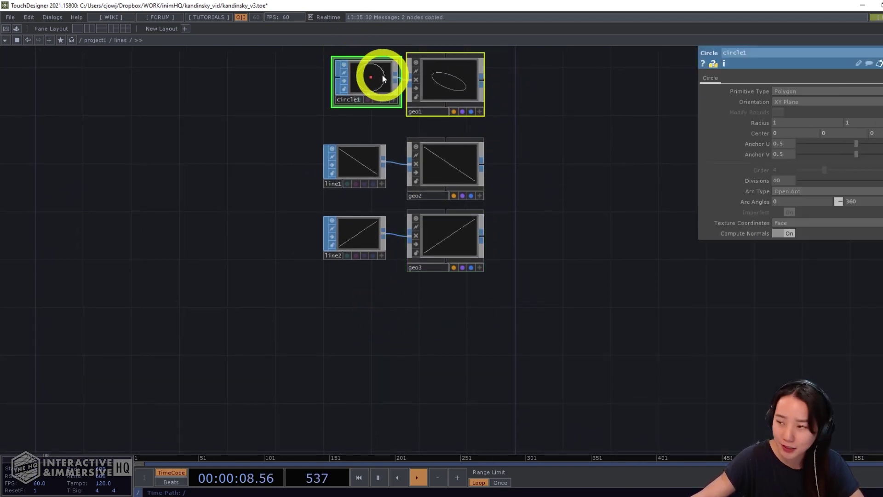
key("ctrl+v")
left_click(518, 281)
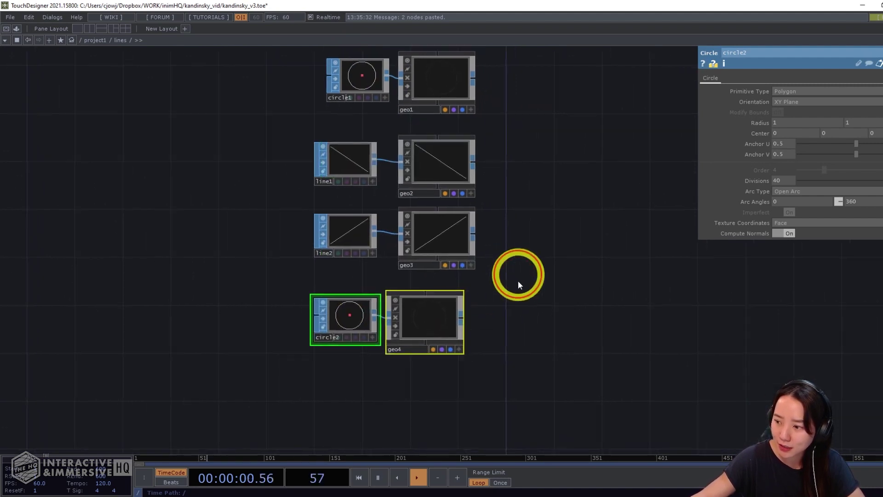
Set the duplicated circle's arc end angle to 100
scroll(394, 325, "up", 2)
left_click_drag(269, 266, 257, 230)
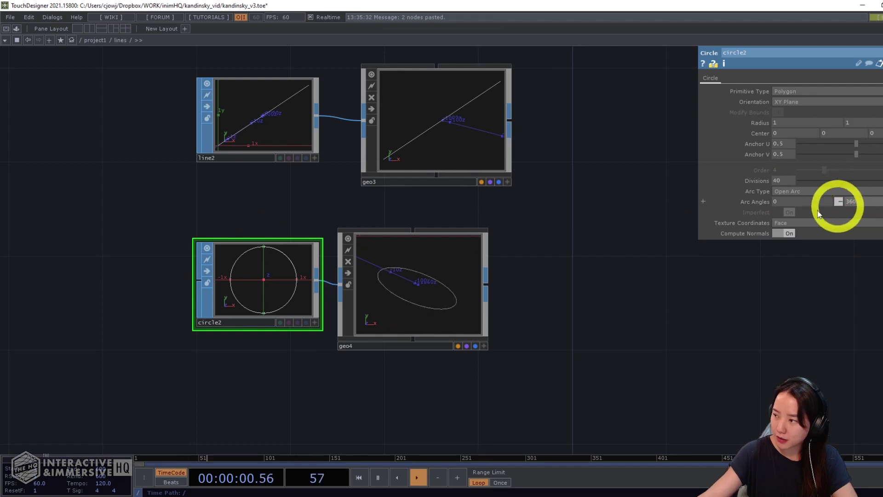
left_click(756, 201)
left_click(767, 222)
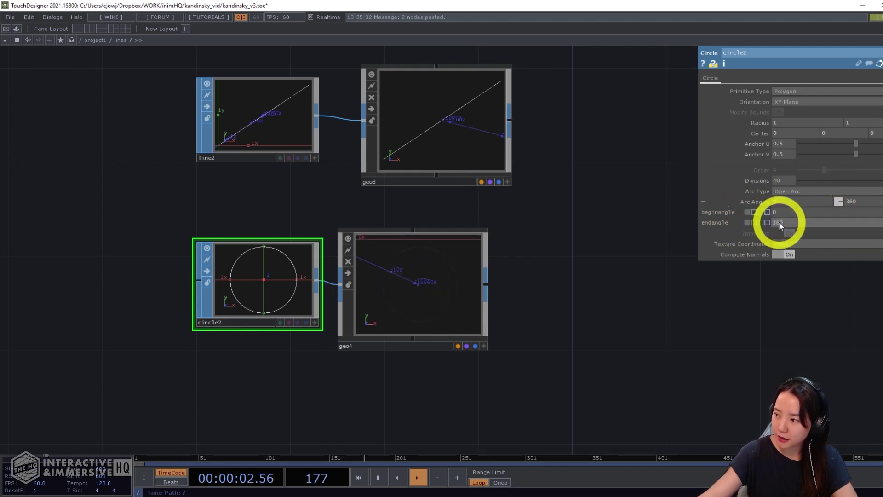
type("100")
key("Return")
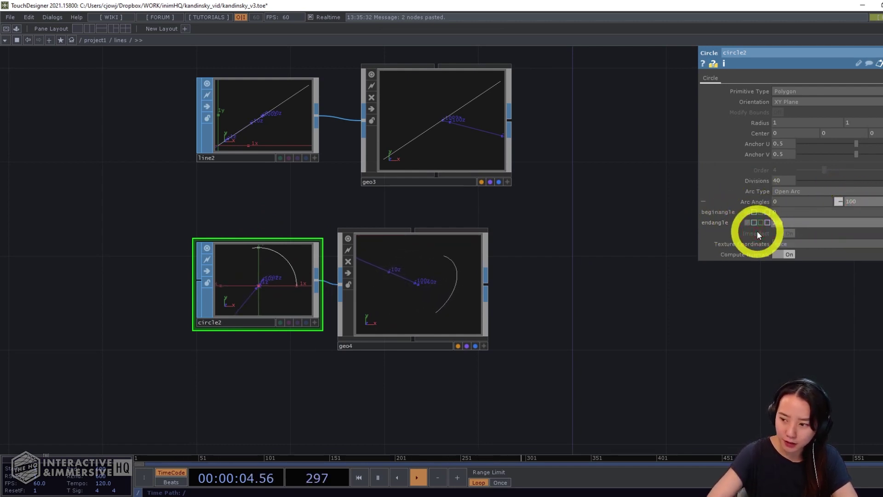
Replace the Y rotation expression of the duplicated circle's Geometry component with the constant value -10
left_click(429, 283)
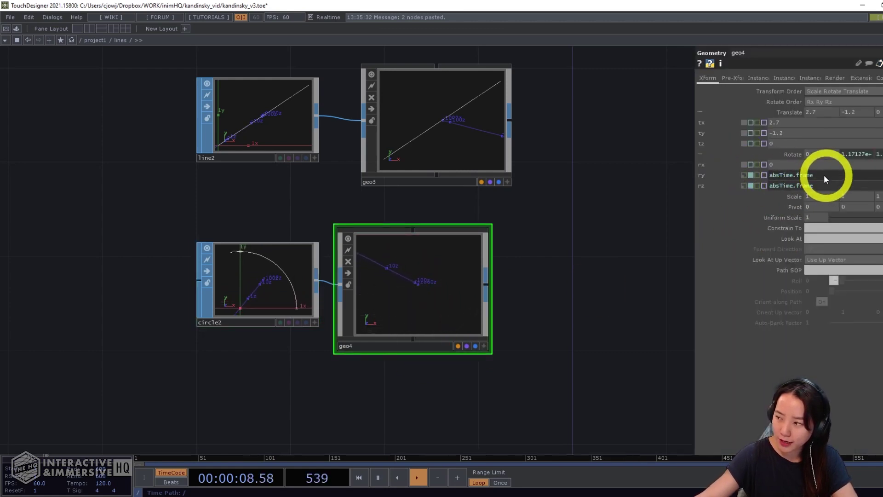
left_click_drag(823, 175, 727, 185)
type("-")
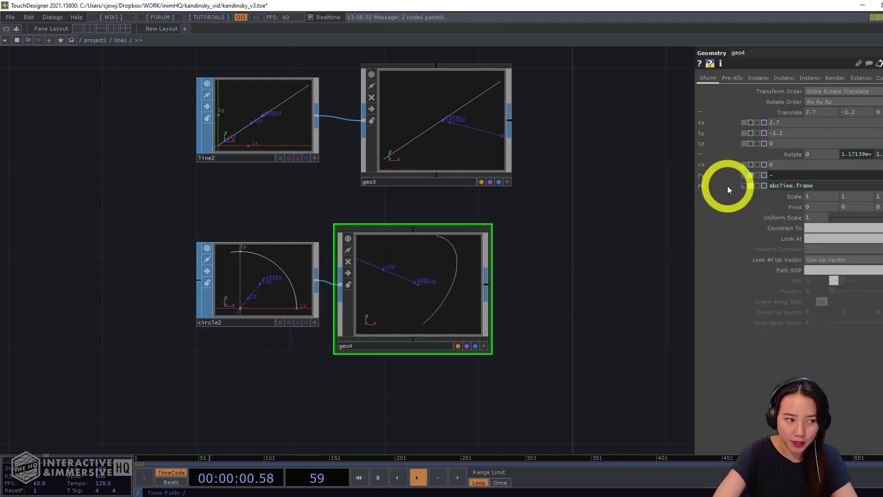
type("10")
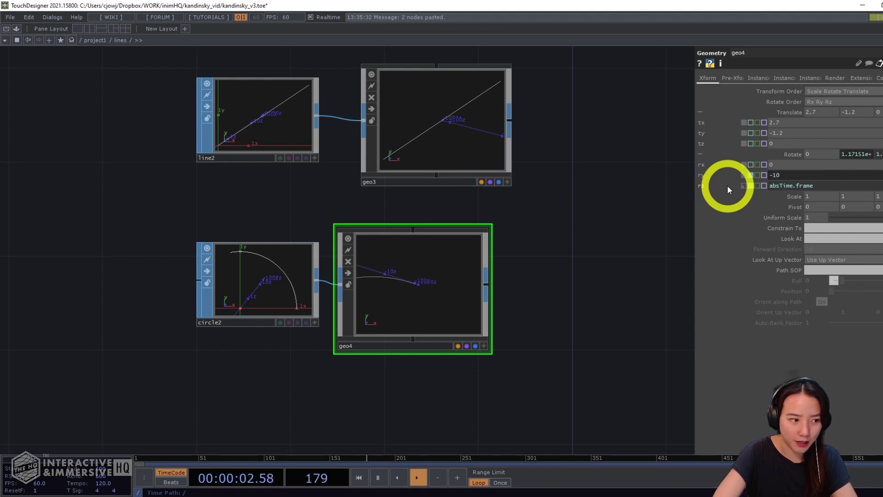
key("Return")
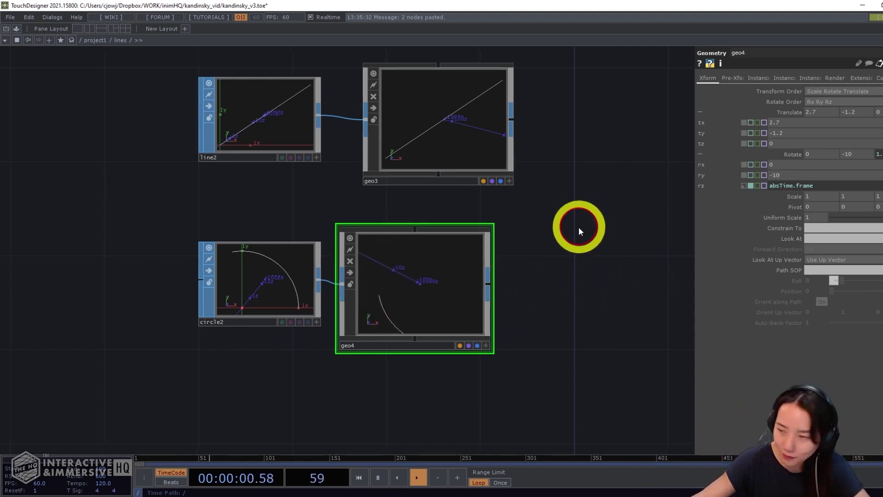
Translate the arc's Geometry component to -6.2 in X and 0.8 in Y
left_click(800, 114)
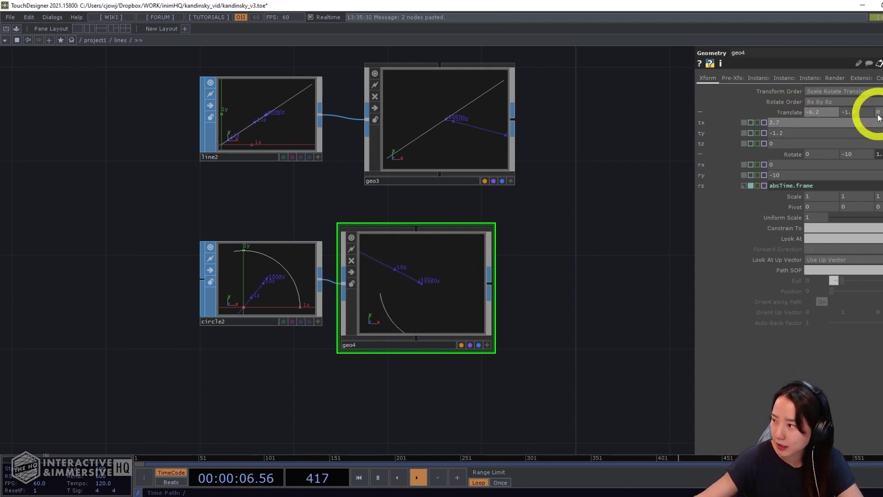
left_click(841, 111)
type("0.")
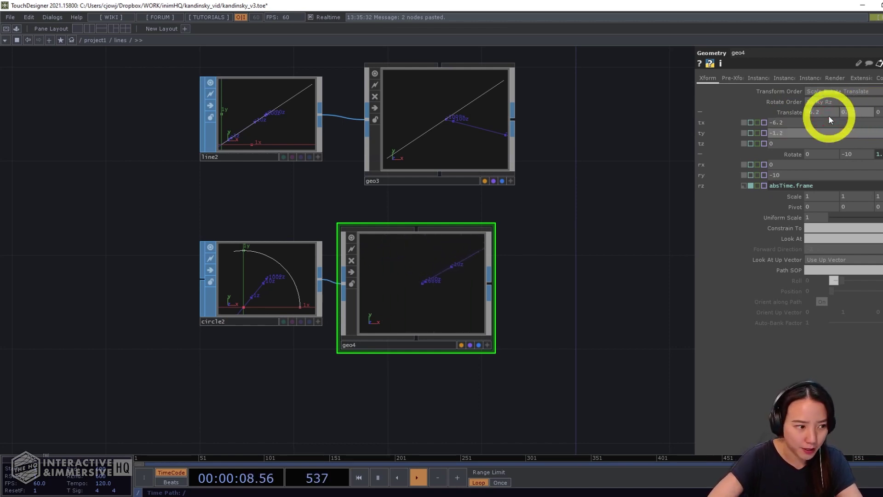
type("8")
key("Return")
Adjust the Y translation of the arc's Geometry component to 0.9
scroll(536, 286, "down", 2)
scroll(465, 280, "up", 4)
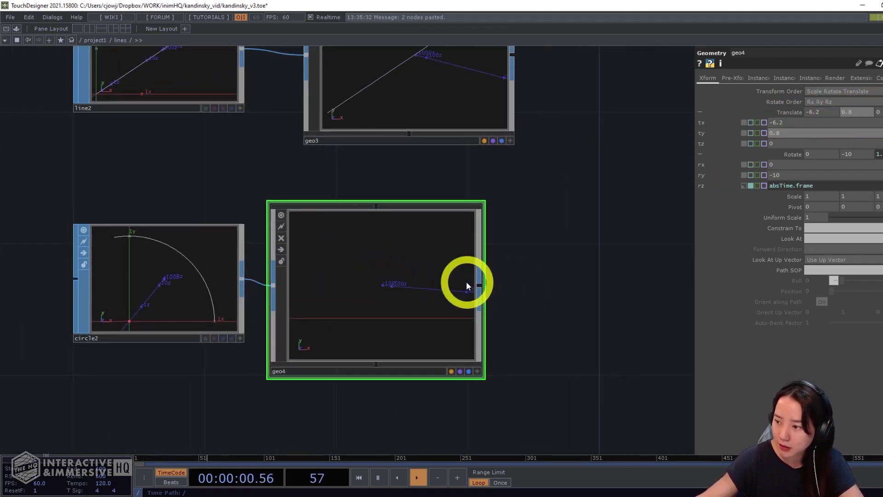
scroll(466, 285, "up", 2)
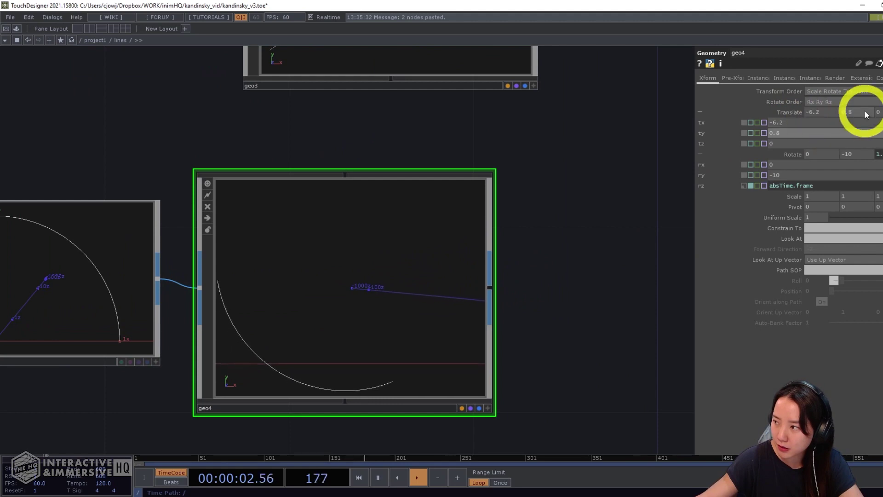
left_click_drag(866, 114, 865, 113)
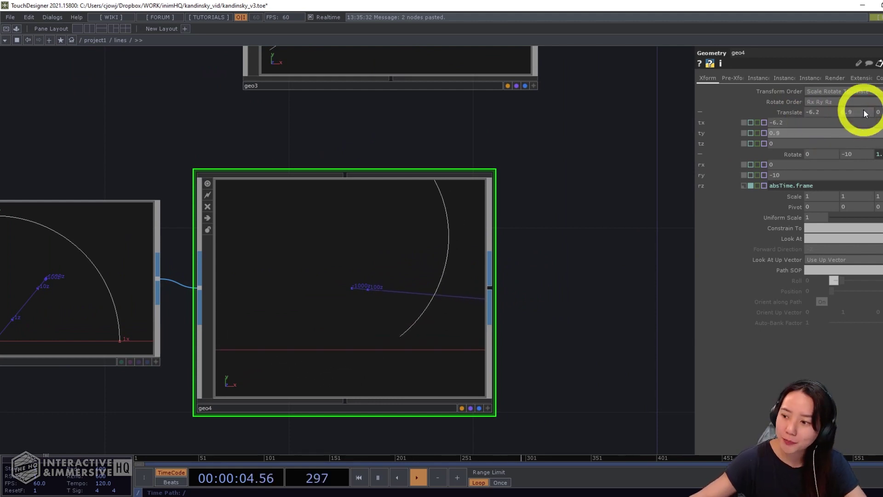
Duplicate the arc's Circle and Geometry pair and place the copies directly below the originals
scroll(589, 228, "down", 4)
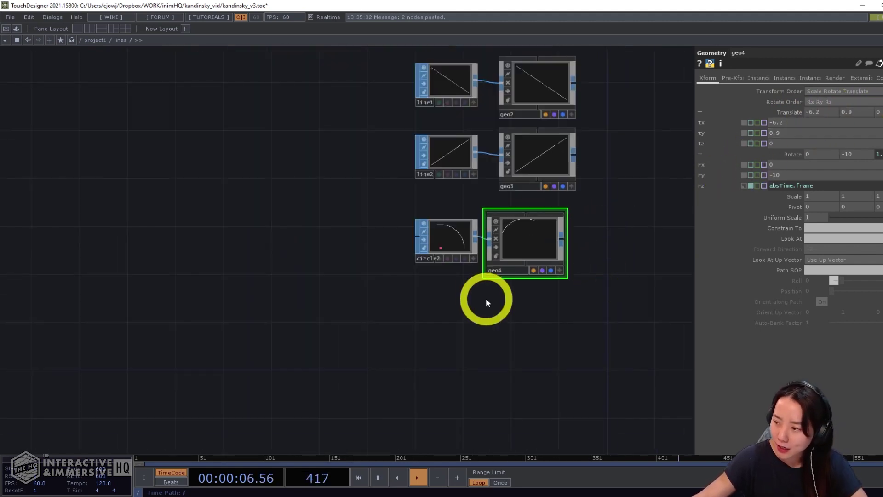
left_click_drag(558, 298, 461, 251)
key("ctrl+v")
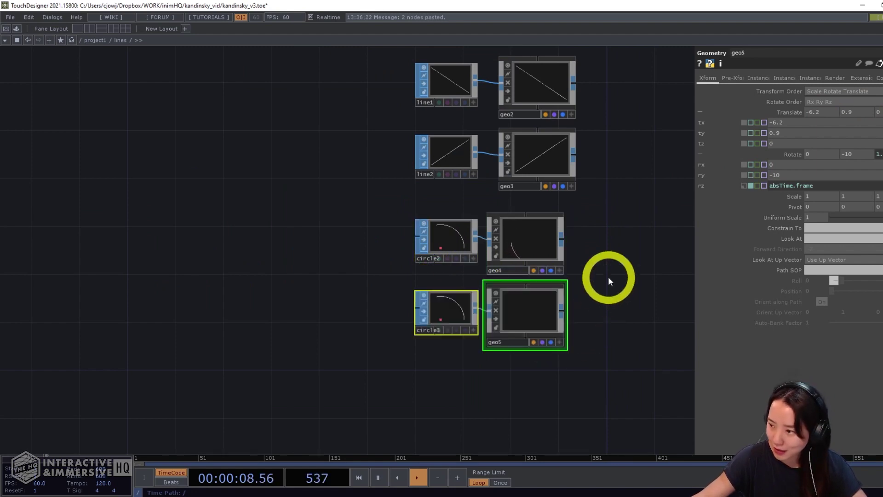
Set the new circle's X radius to 11.5 and its arc end angle to 130
left_click(413, 311)
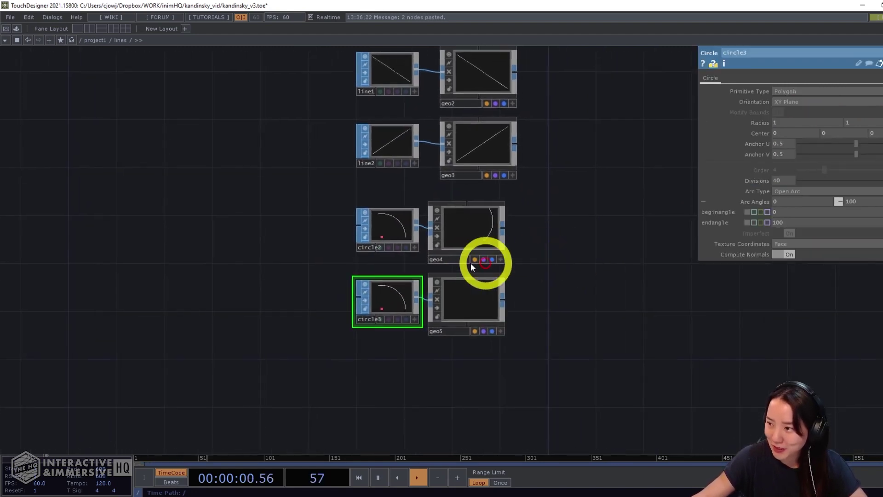
scroll(478, 262, "up", 3)
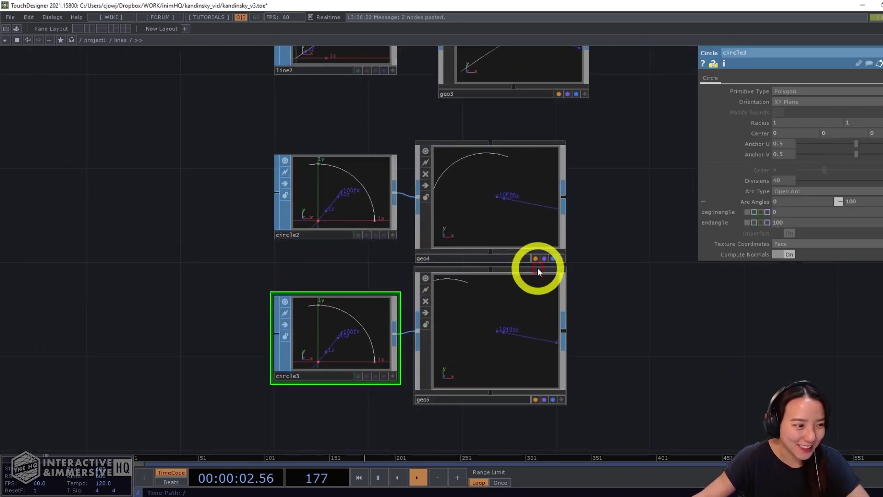
left_click(796, 122)
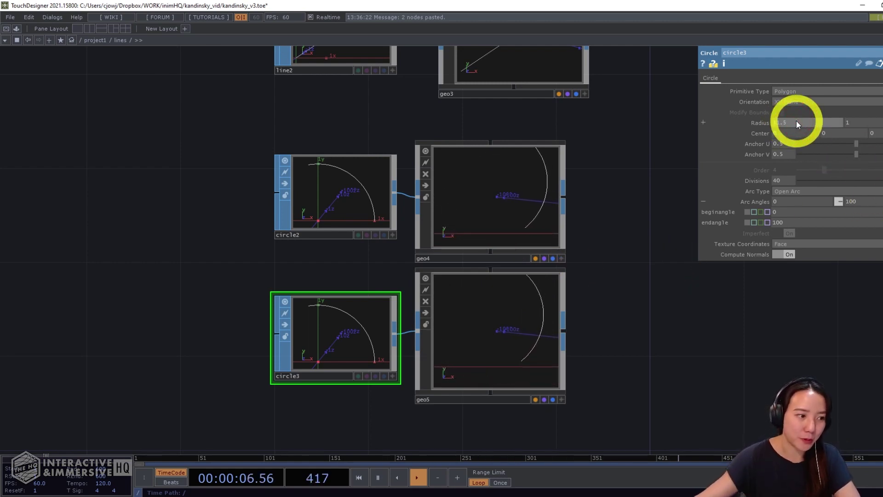
left_click(848, 212)
left_click_drag(847, 210, 822, 199)
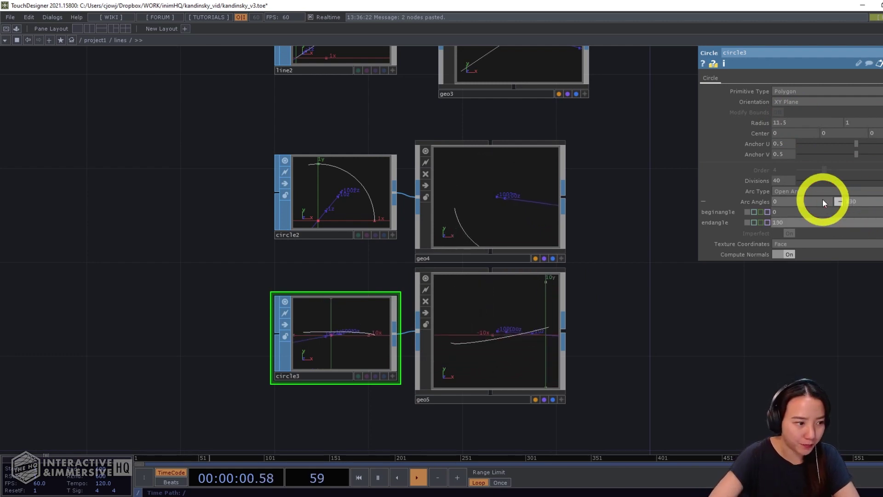
Translate the new arc's Geometry component to 0.1 in X and 4 in Y
left_click(545, 322)
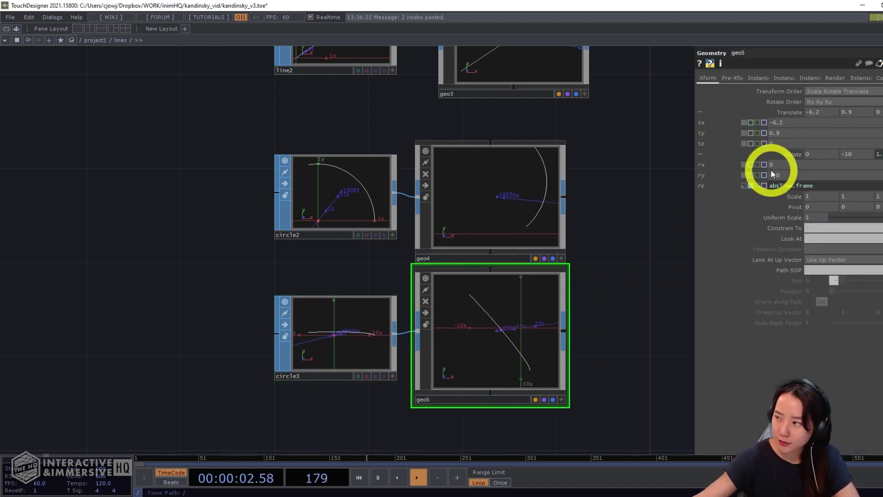
left_click(701, 132)
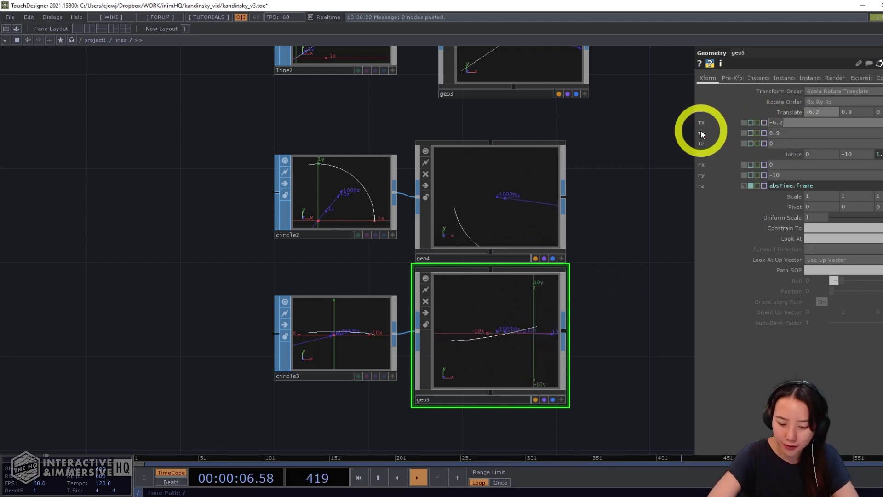
type("0.1")
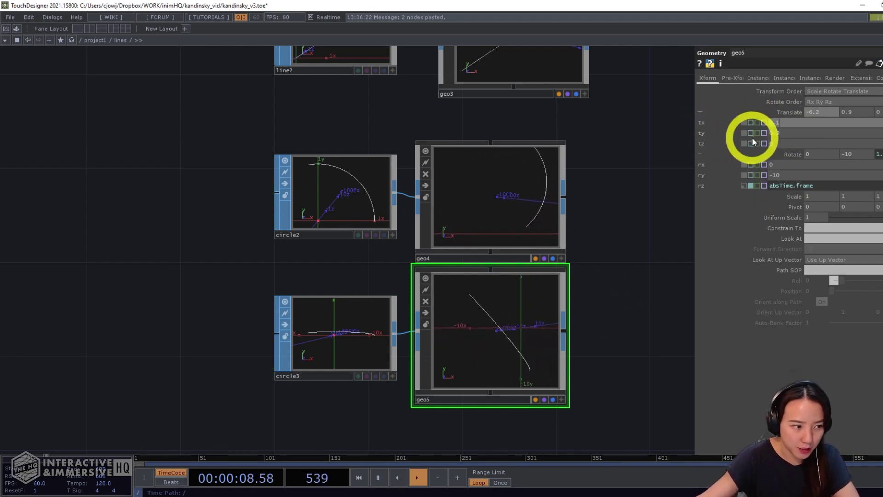
key("Tab")
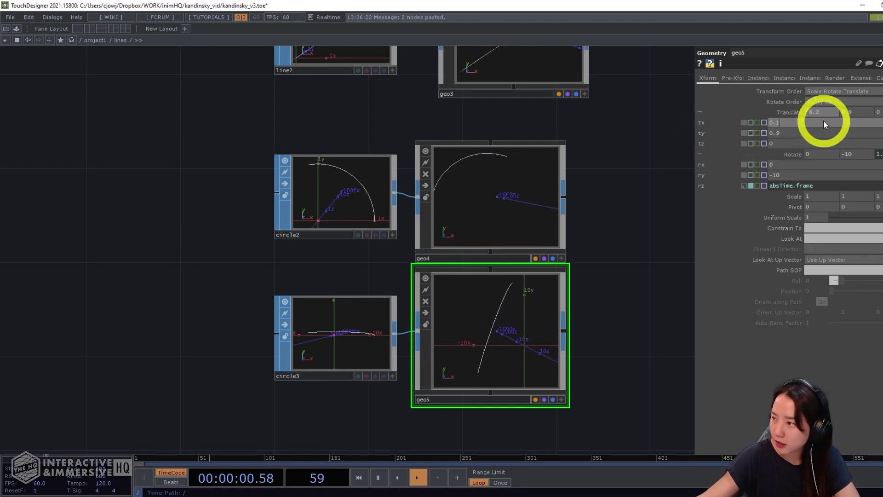
type("4")
key("Return")
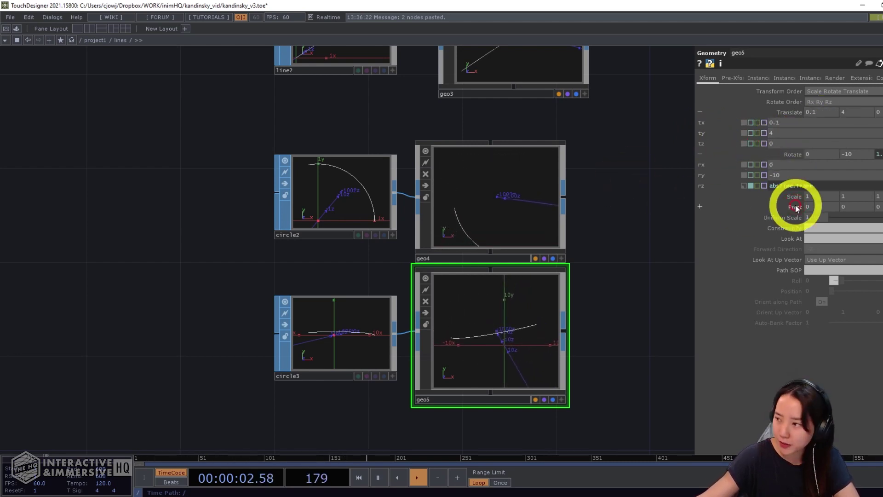
Set the Y rotation of the new arc's Geometry component to 0
left_click_drag(660, 230, 664, 204)
left_click(785, 177)
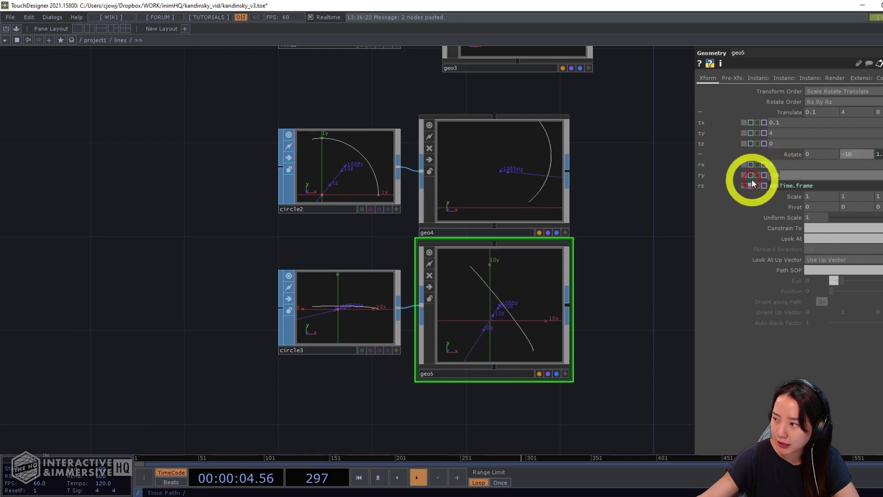
type("0")
key("Return")
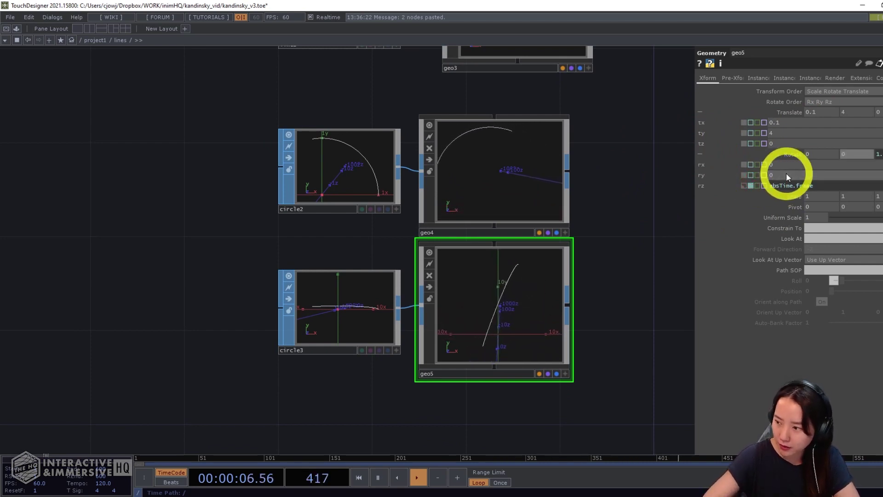
Replace the Z rotation expression of the new arc's Geometry component with the constant value 0
left_click(652, 249)
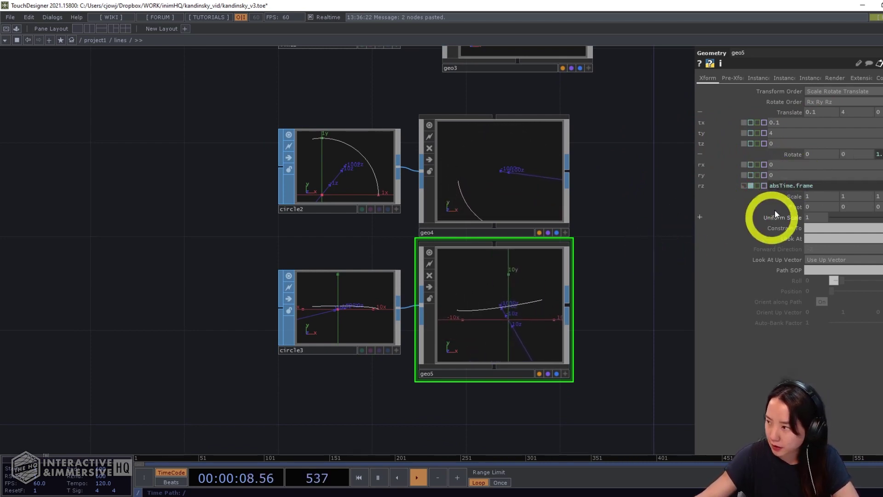
left_click(823, 186)
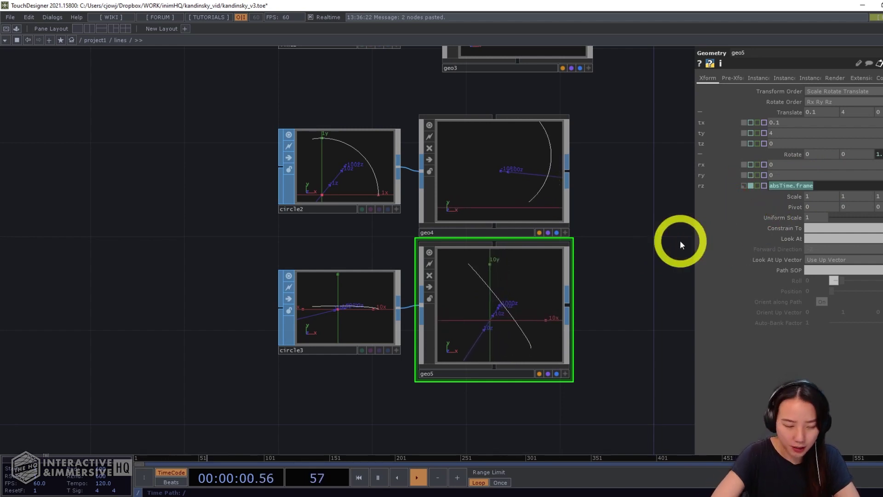
type("0")
key("Return")
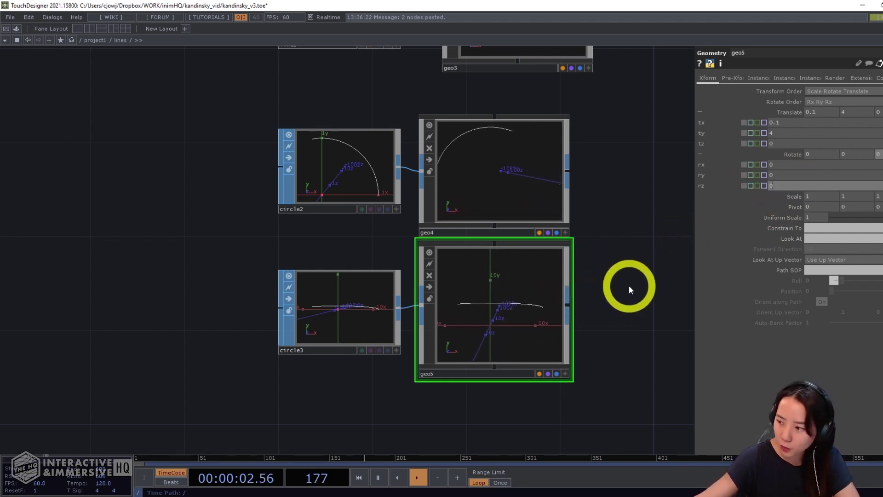
Reduce the X radius of the circle feeding the new Geometry component to 1.5
scroll(625, 290, "up", 3)
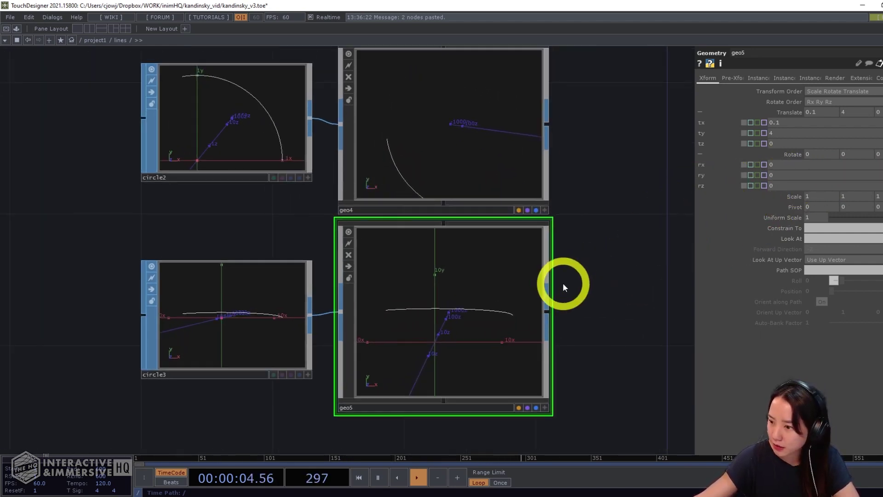
left_click(237, 303)
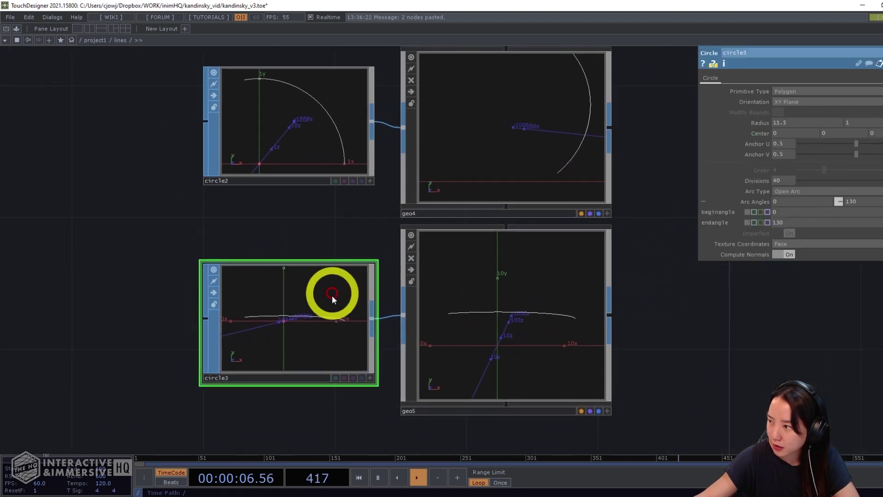
scroll(315, 289, "up", 4)
scroll(336, 313, "down", 5)
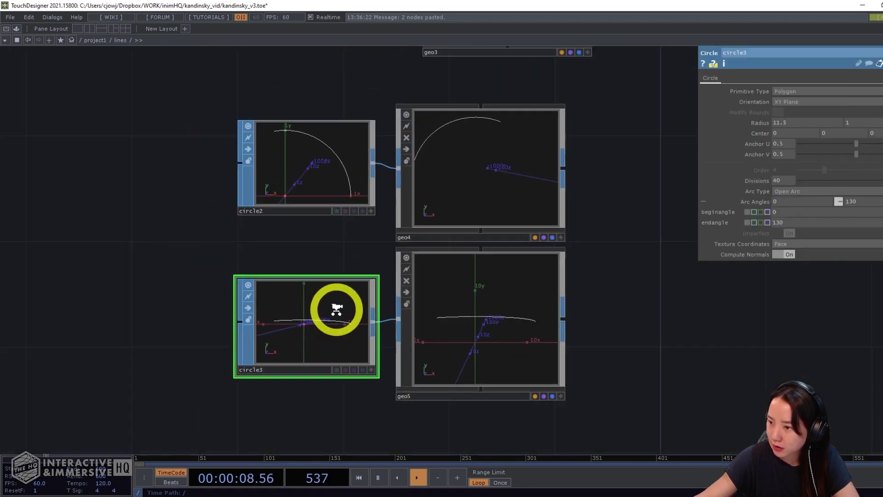
left_click(325, 209)
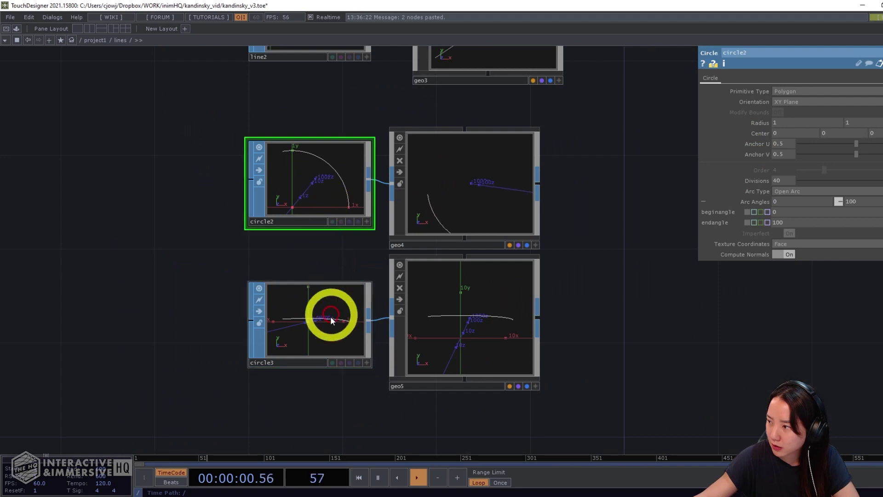
left_click(330, 316)
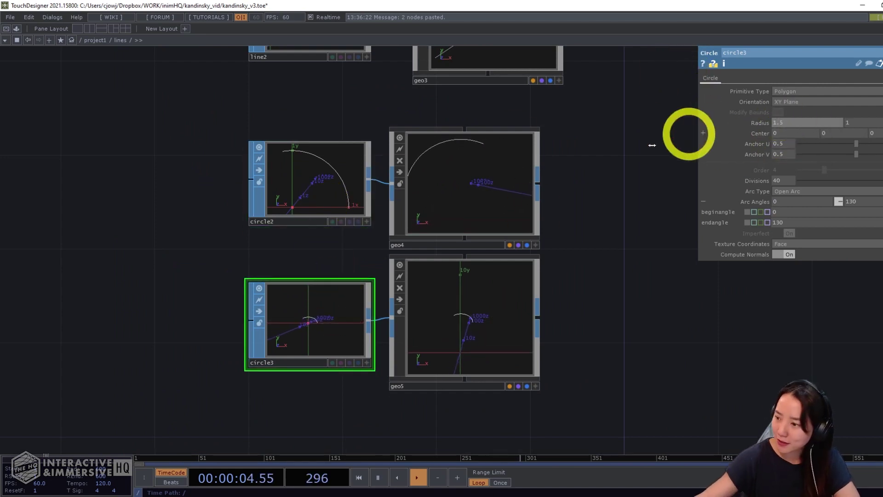
Try constant Z rotation values on the second arc's Geometry component, then switch the parameter back to its absTime.frame expression
scroll(469, 295, "up", 4)
left_click(493, 321)
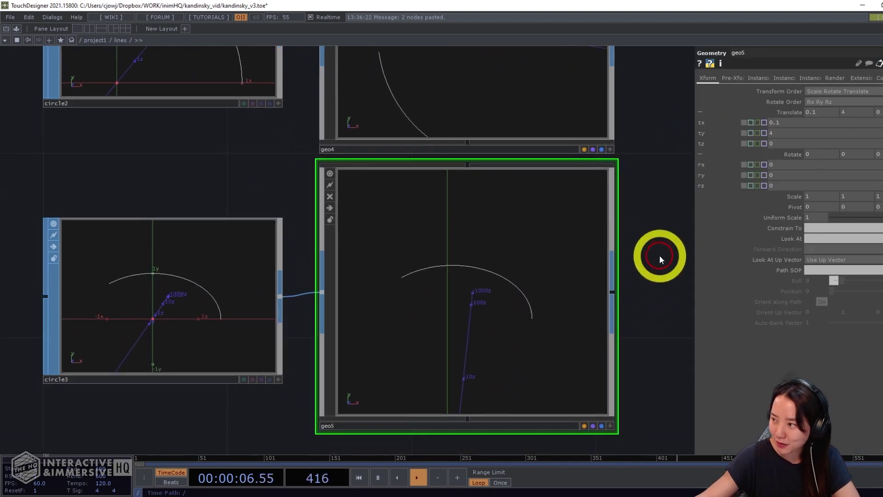
middle_click_drag(774, 185, 749, 186)
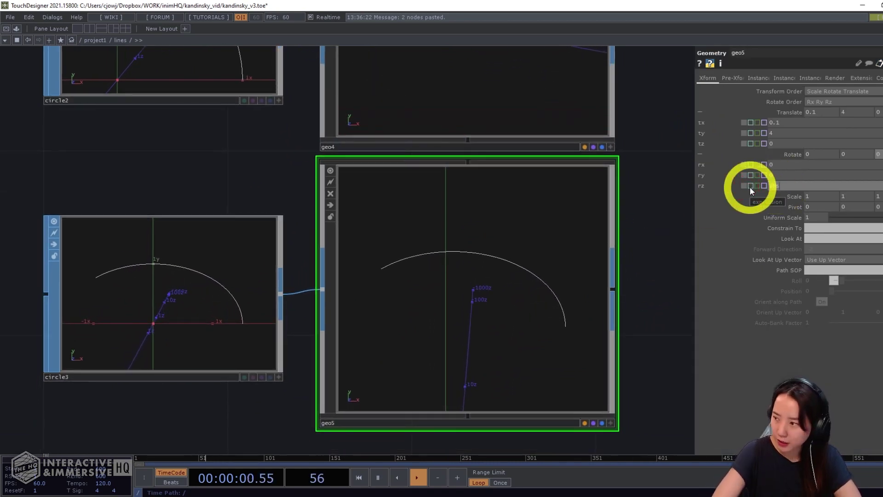
left_click(750, 186)
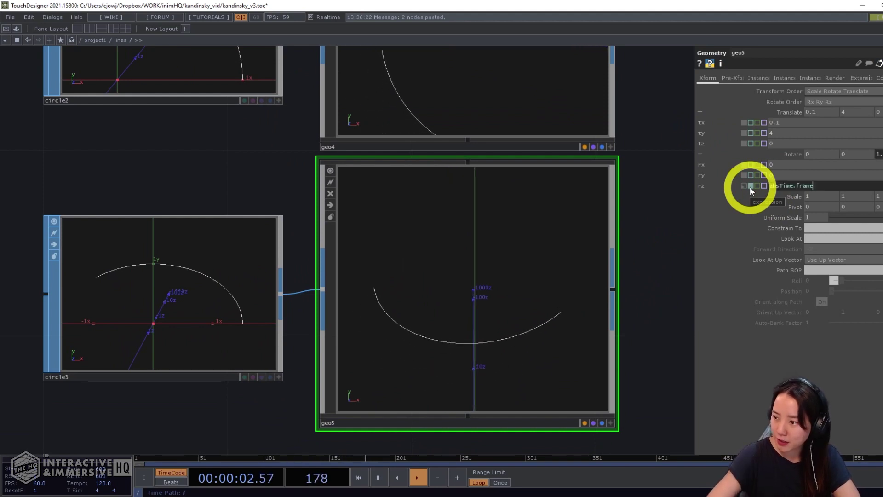
Copy the second arc's Circle and Geometry pair and paste the copies below it
scroll(638, 289, "down", 5)
left_click_drag(634, 414, 442, 305)
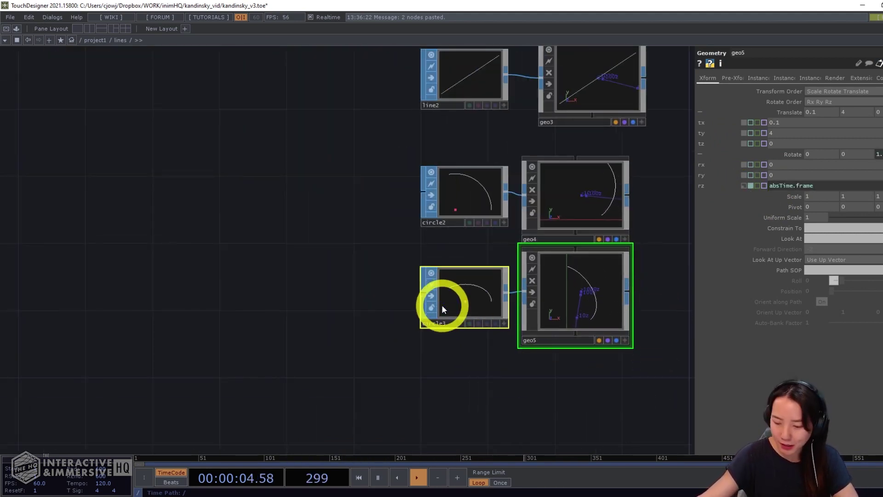
key("ctrl+c")
key("ctrl+v")
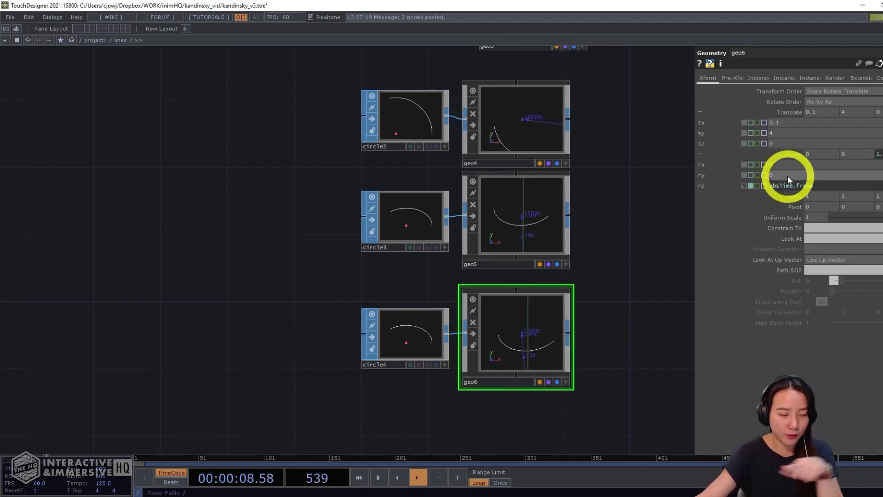
Switch the Z rotation of the newest arc's Geometry component from the expression to a constant value of 70
mouse_move(788, 186)
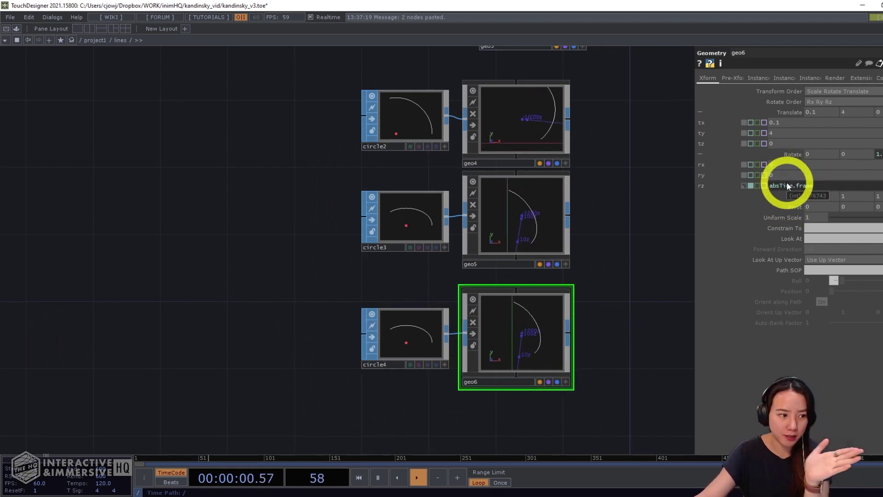
left_click(820, 182)
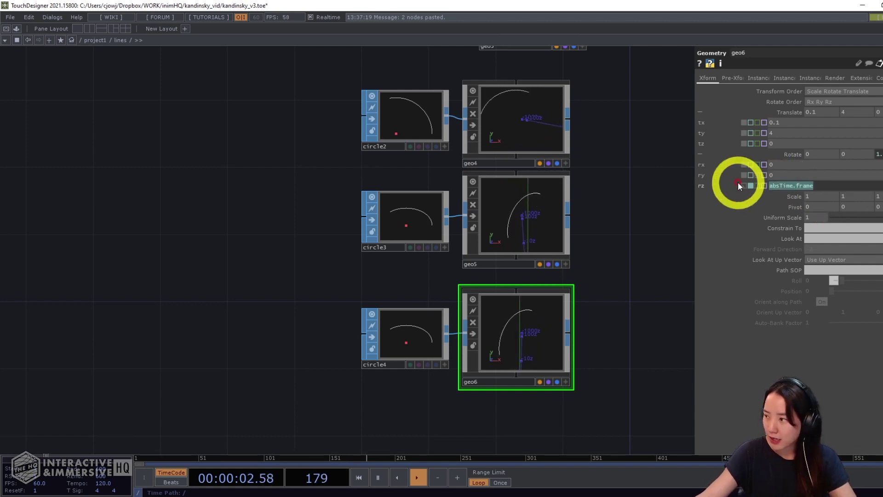
left_click(734, 184)
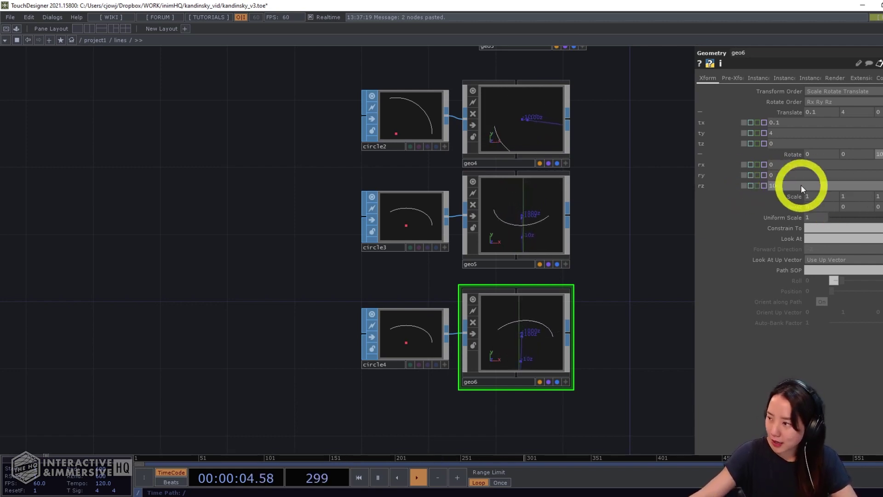
middle_click_drag(777, 184, 755, 152)
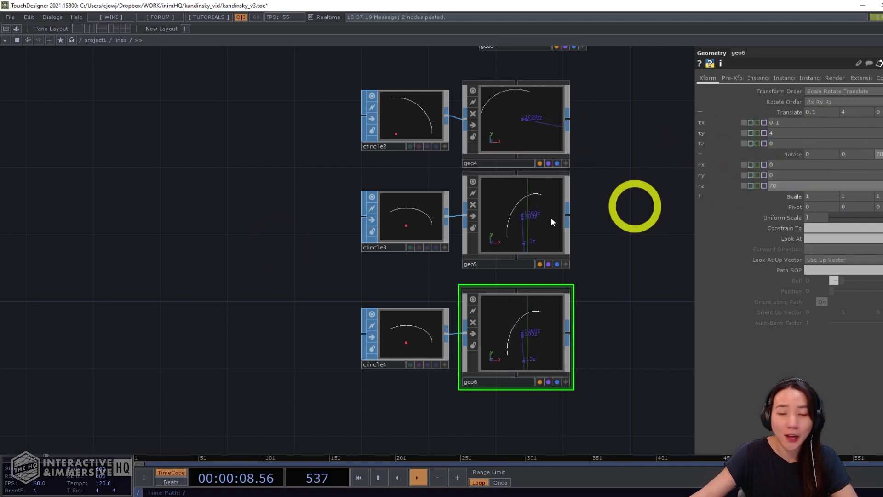
Add an LFO CHOP in the empty network area beside the arc circles and adjust its placement
left_click_drag(230, 263, 258, 263)
key("Tab")
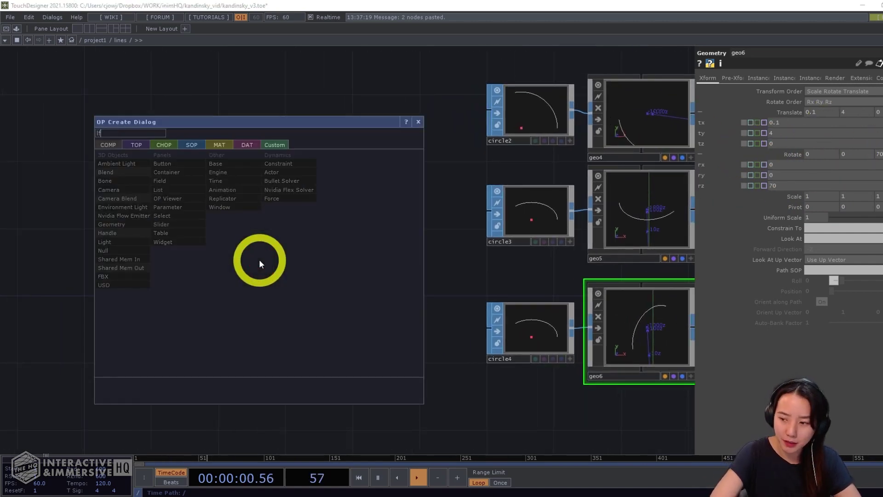
type("lfo")
left_click(164, 144)
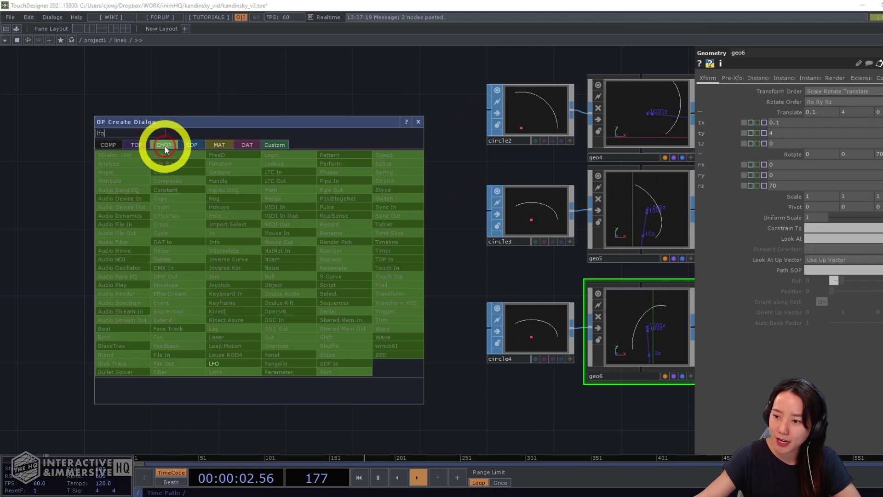
left_click(215, 363)
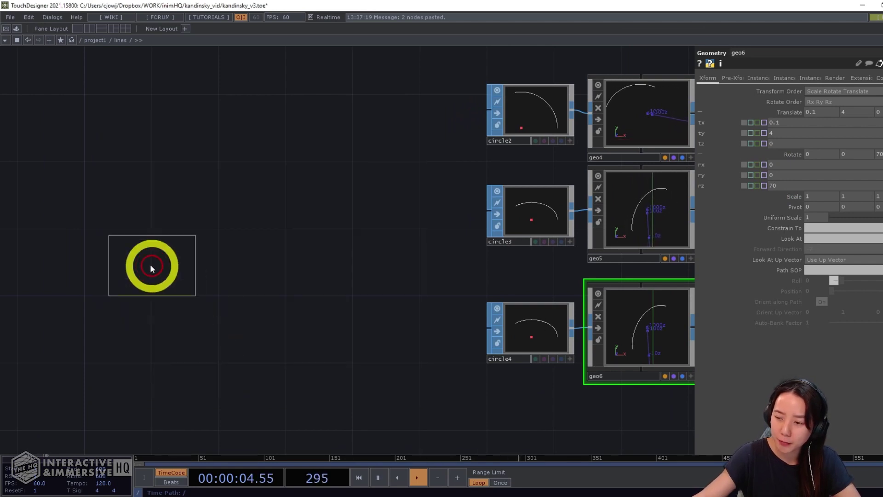
left_click(150, 264)
scroll(152, 264, "up", 1)
scroll(159, 264, "up", 3)
left_click_drag(159, 263, 192, 259)
left_click_drag(263, 256, 452, 240)
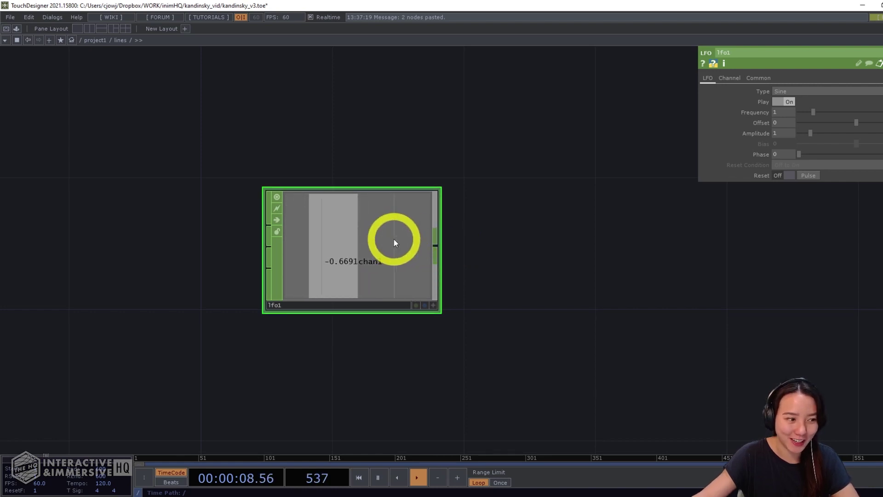
left_click_drag(400, 270, 335, 270)
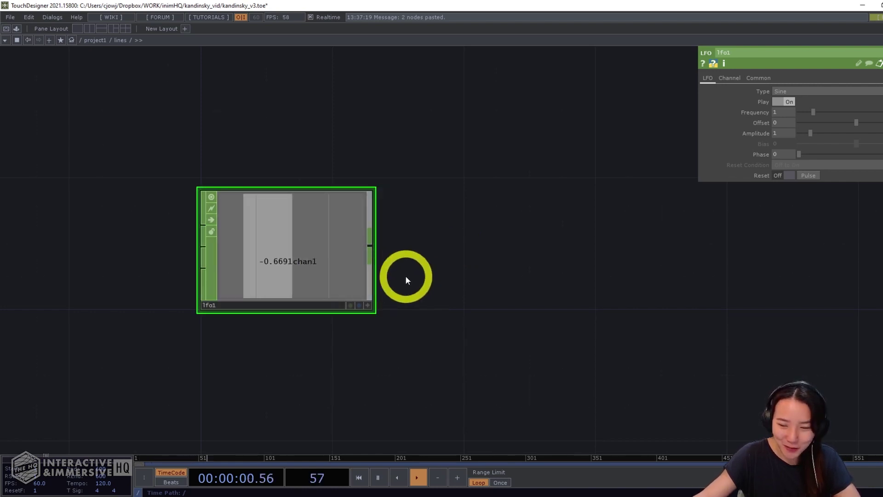
Set the LFO CHOP's amplitude to 0.2
left_click(768, 136)
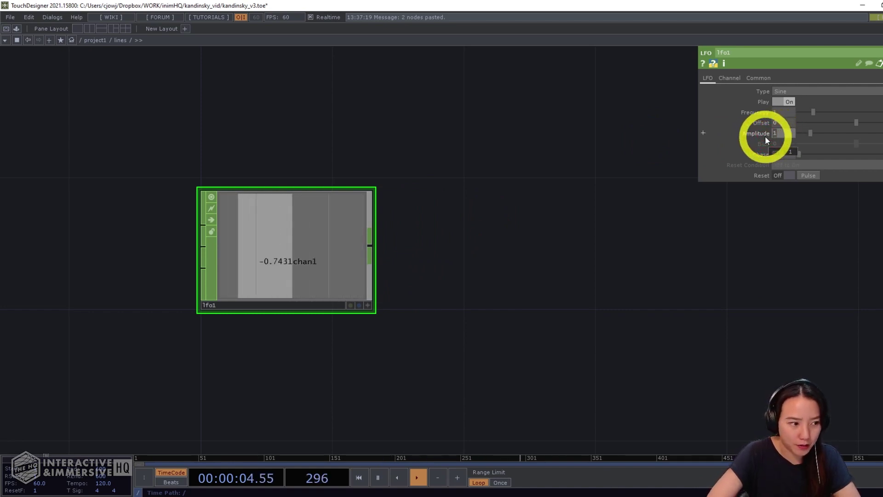
type(".2")
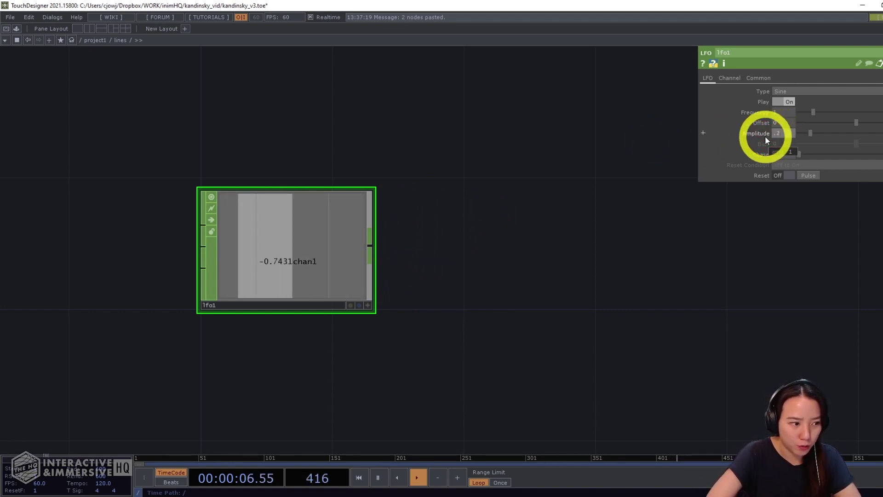
key("Return")
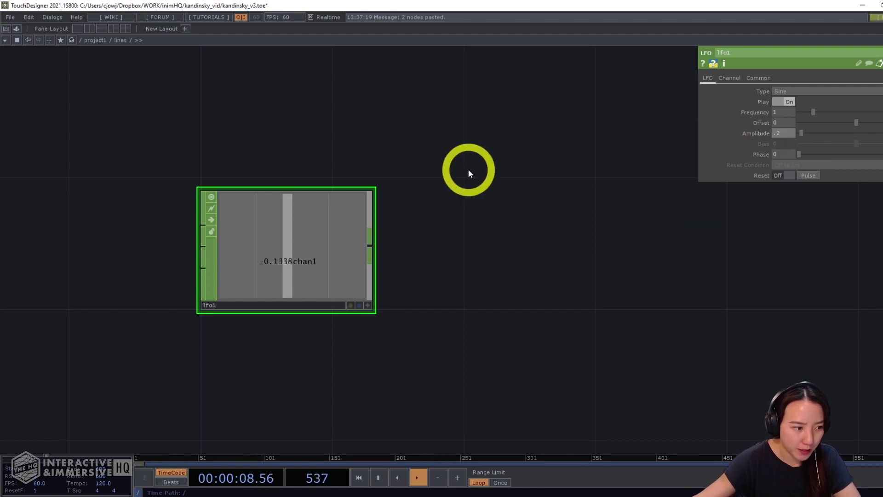
left_click_drag(437, 283, 454, 275)
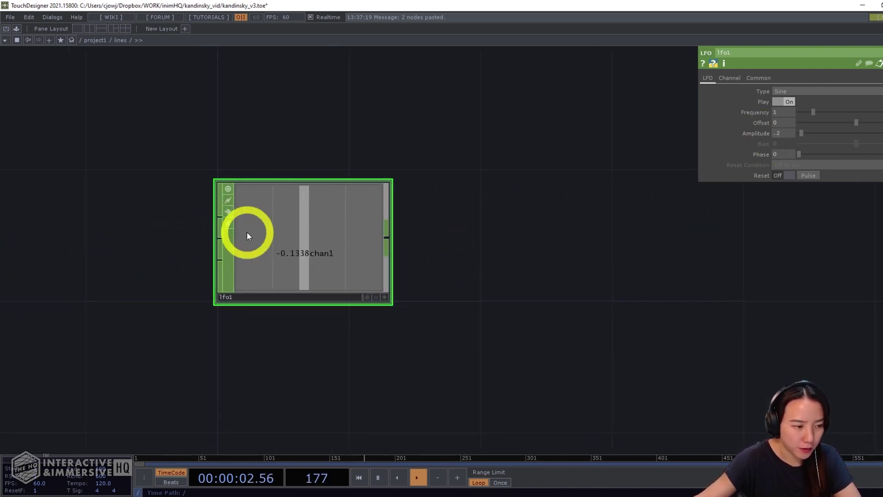
Shift the LFO CHOP aside and add a Math CHOP connected to its output
left_click_drag(248, 241, 182, 241)
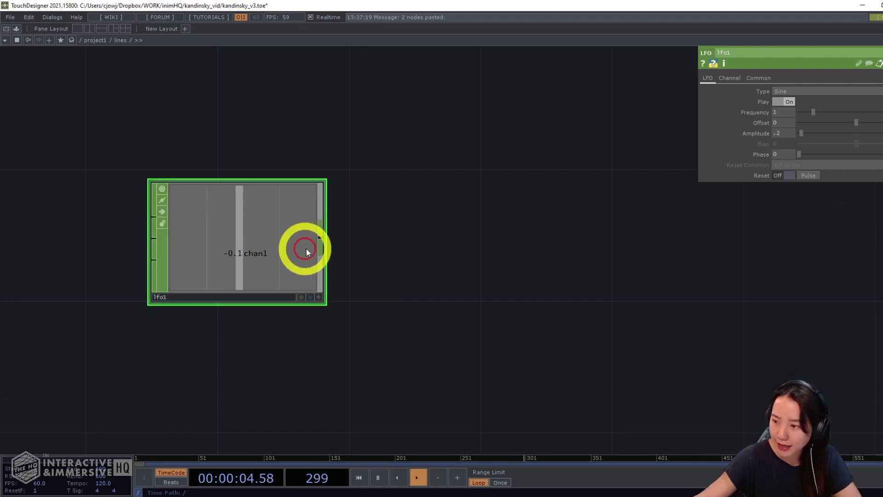
right_click(326, 237)
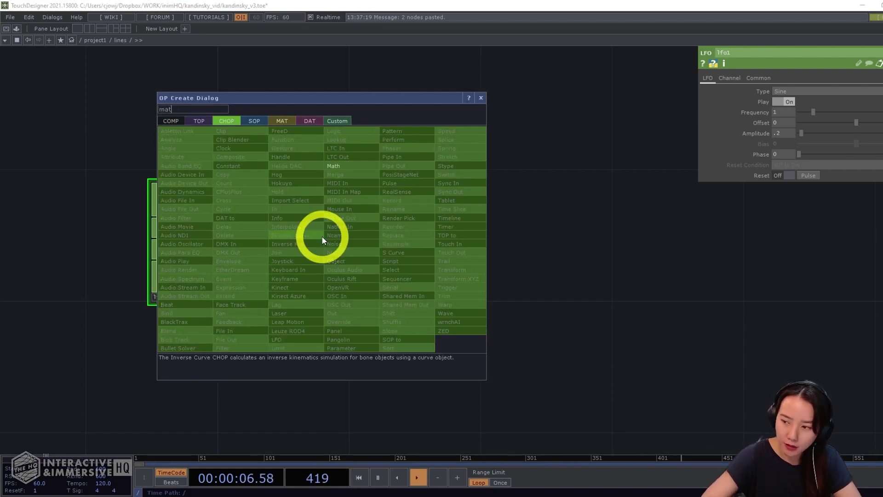
left_click(340, 165)
left_click(465, 250)
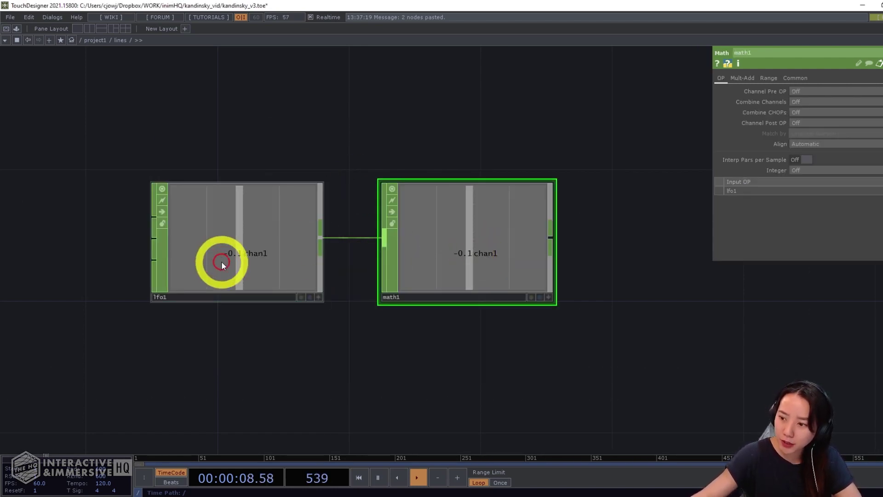
Remap the Math CHOP's values from a range of -1 to 1 to a range of 0 to 100
left_click(766, 78)
left_click(819, 91)
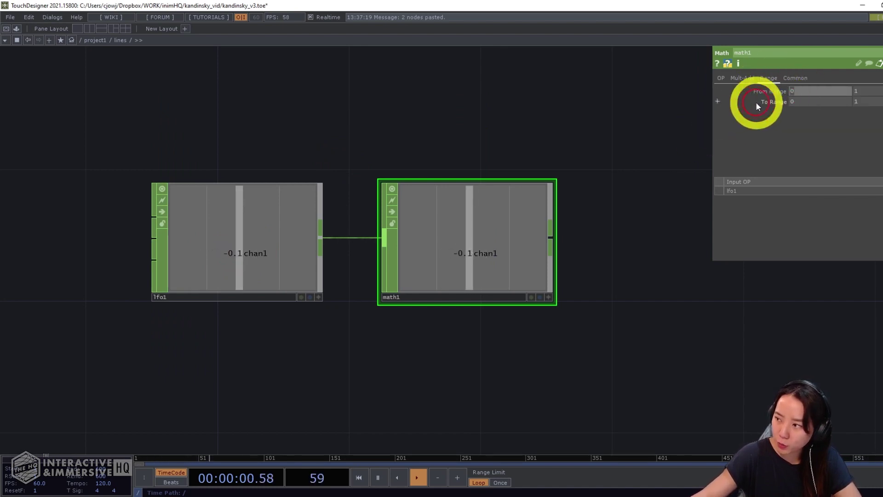
type("-1")
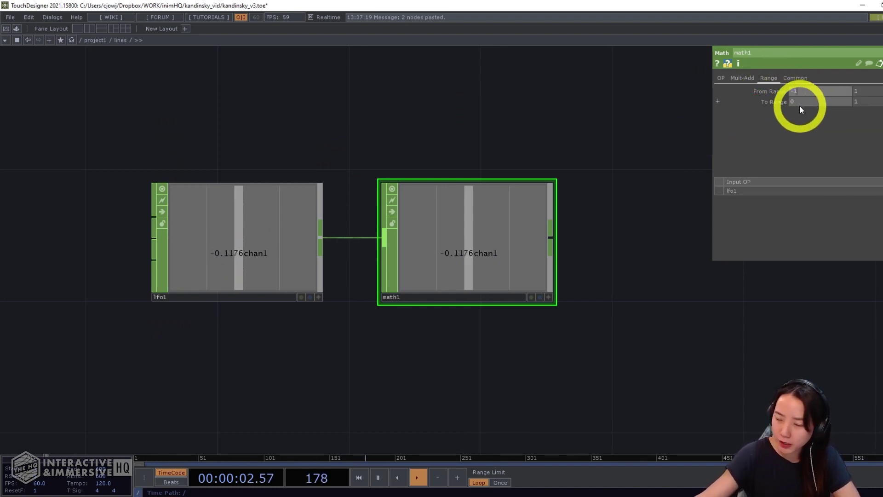
left_click(859, 102)
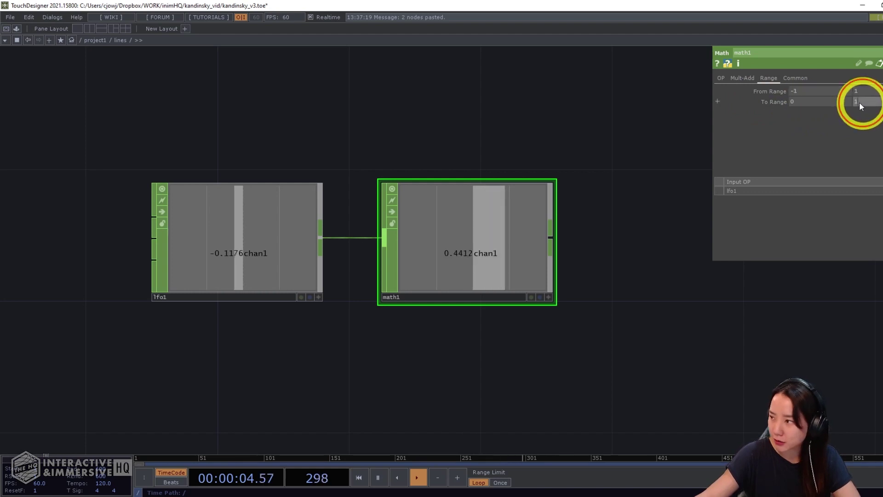
type("100")
key("Return")
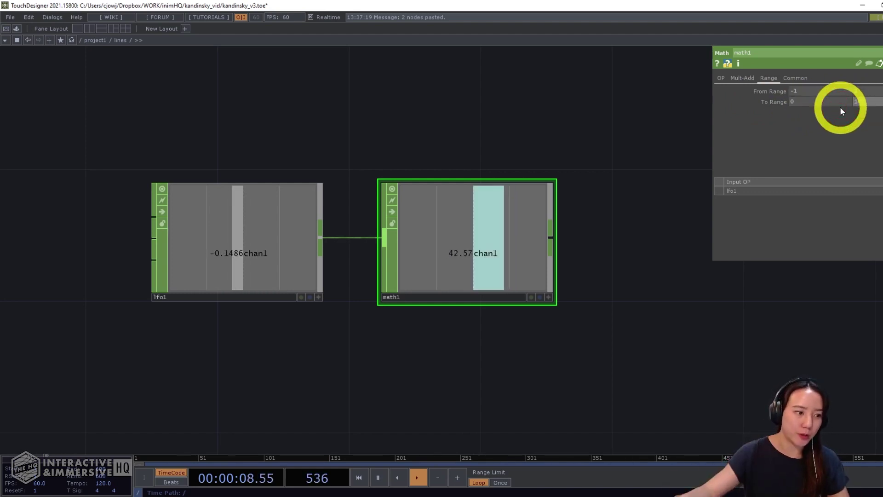
Add a Lag CHOP connected to the output of the Math CHOP
scroll(617, 257, "down", 2)
right_click_drag(614, 311, 371, 244)
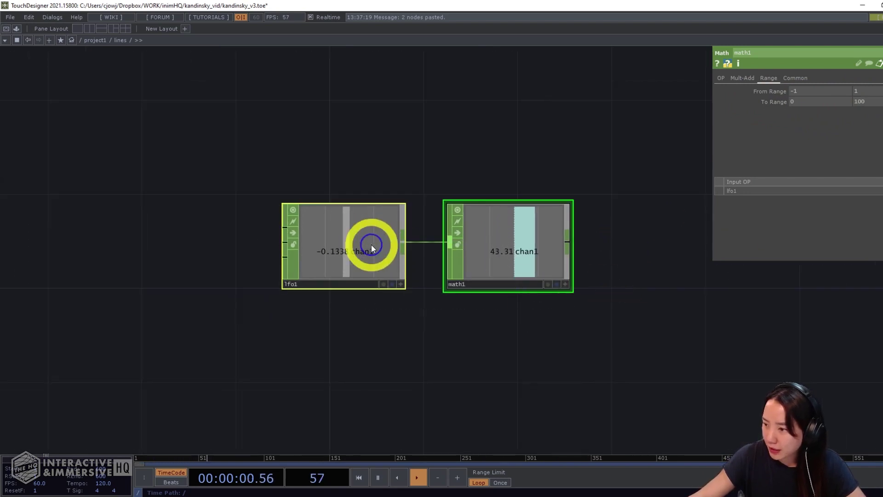
left_click_drag(484, 259, 320, 258)
right_click(404, 241)
left_click_drag(404, 242, 368, 310)
left_click(368, 310)
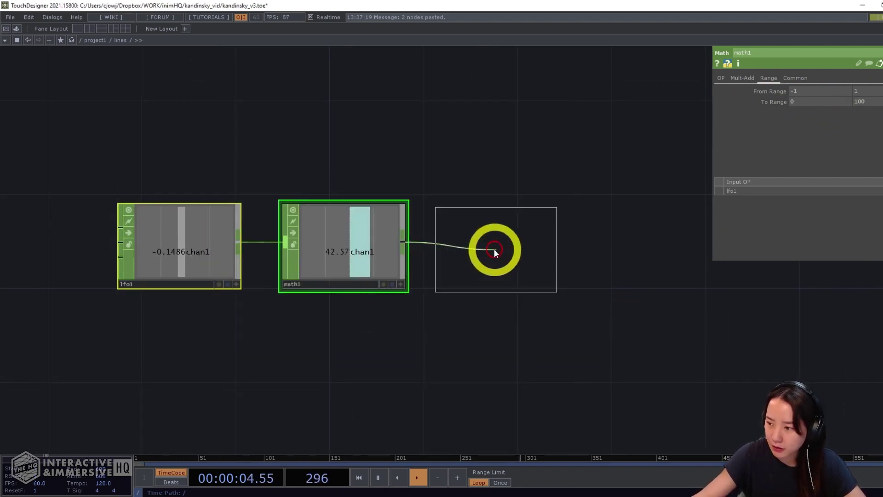
left_click(497, 250)
Set the second Lag value of the Lag CHOP to 0.5
left_click_drag(749, 104, 751, 103)
left_click(853, 104)
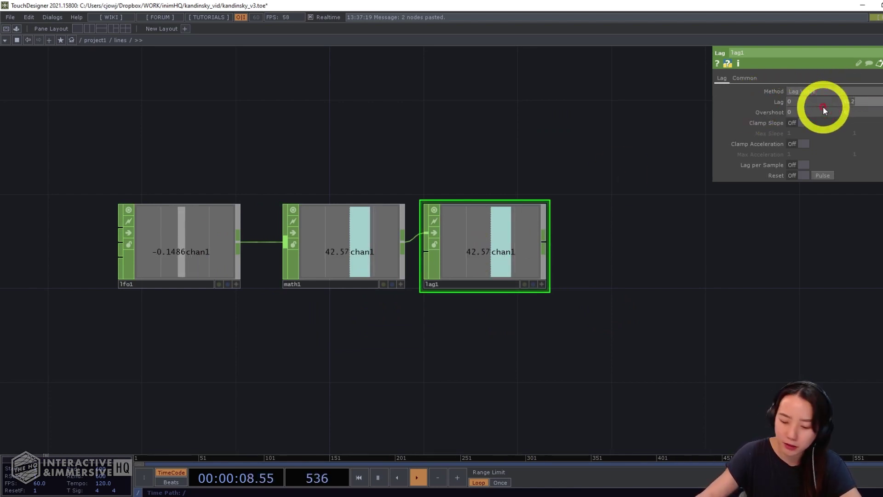
type("0.5")
key("Return")
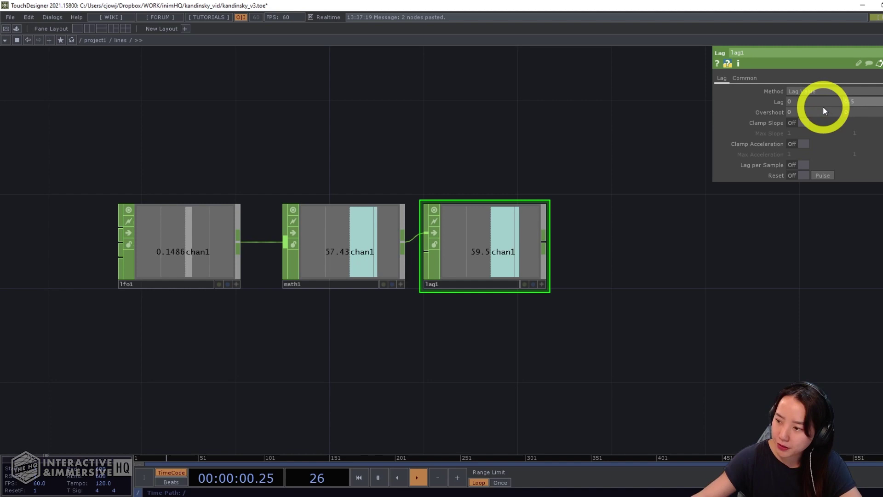
Add a Null CHOP after the Lag CHOP and rename it circleRot
left_click(544, 234)
type("NULL")
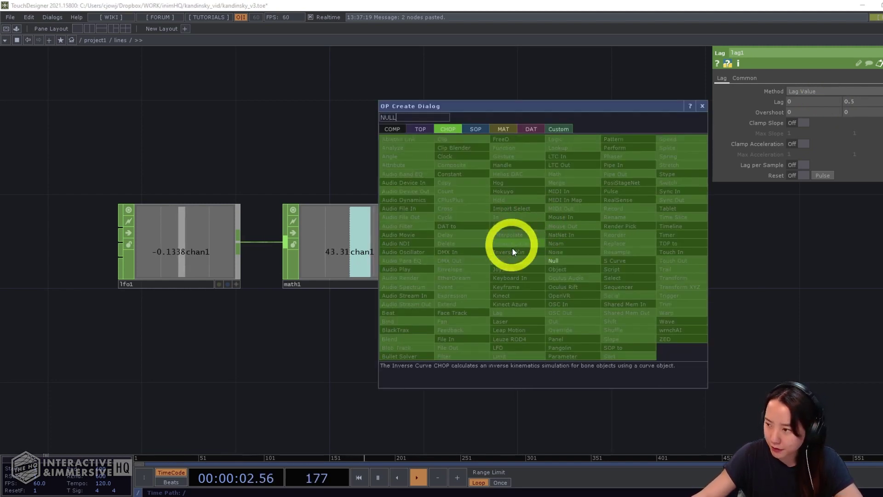
left_click(554, 261)
left_click(655, 257)
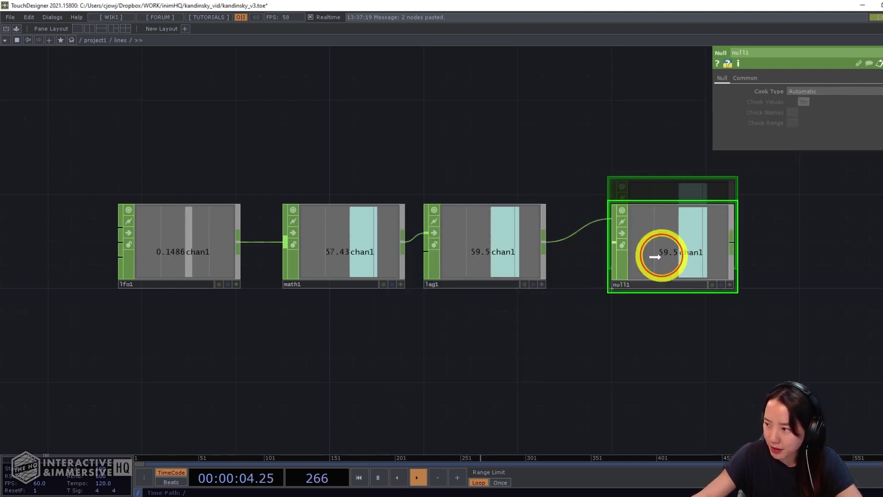
left_click(633, 282)
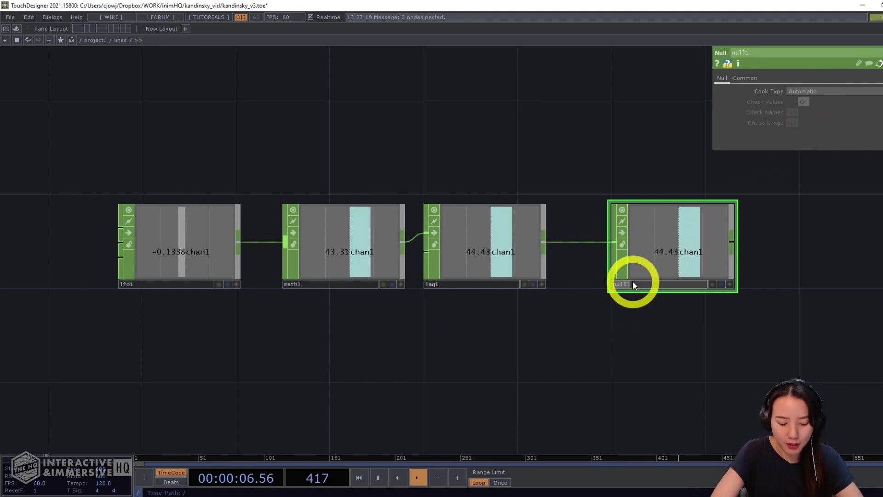
type("CIRCle")
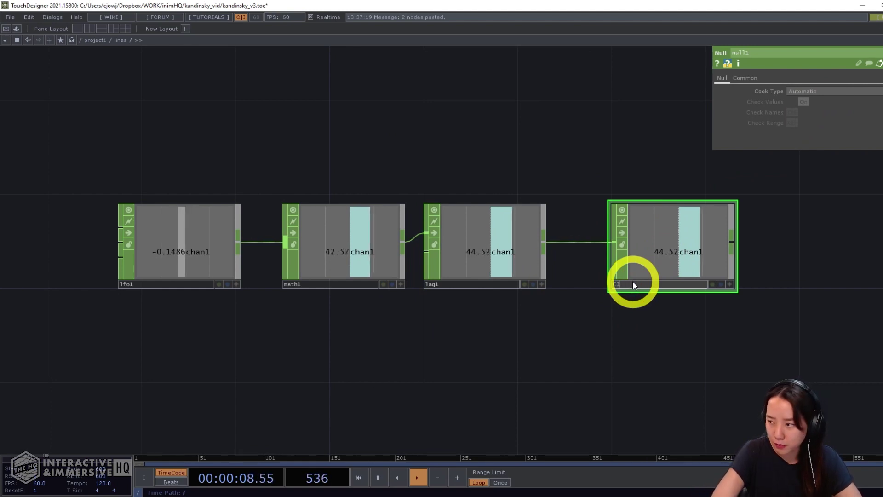
type("Rot")
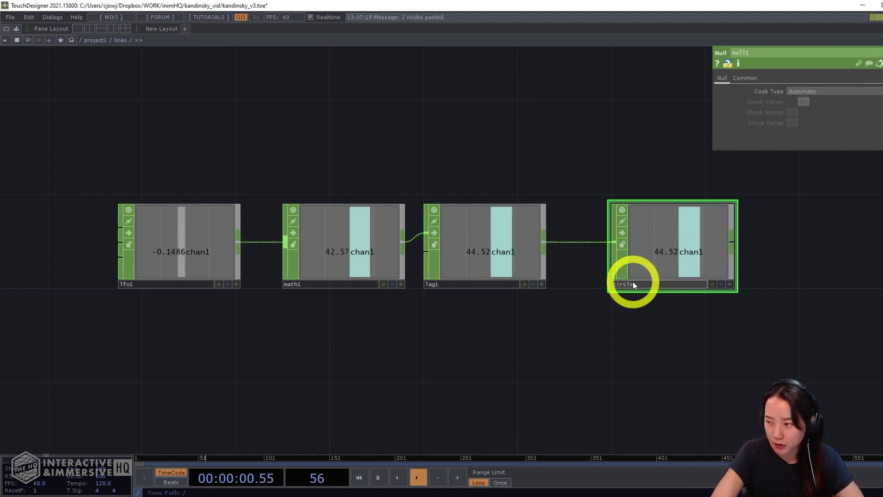
key("Return")
Export the chan1 channel of circleRot to the Z rotation of the newest arc's Geometry component, geo6
scroll(646, 385, "down", 5)
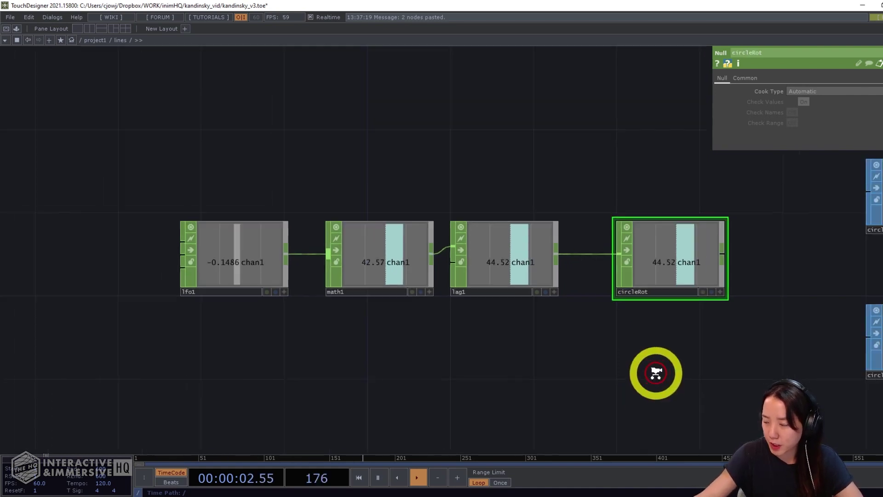
left_click(700, 345)
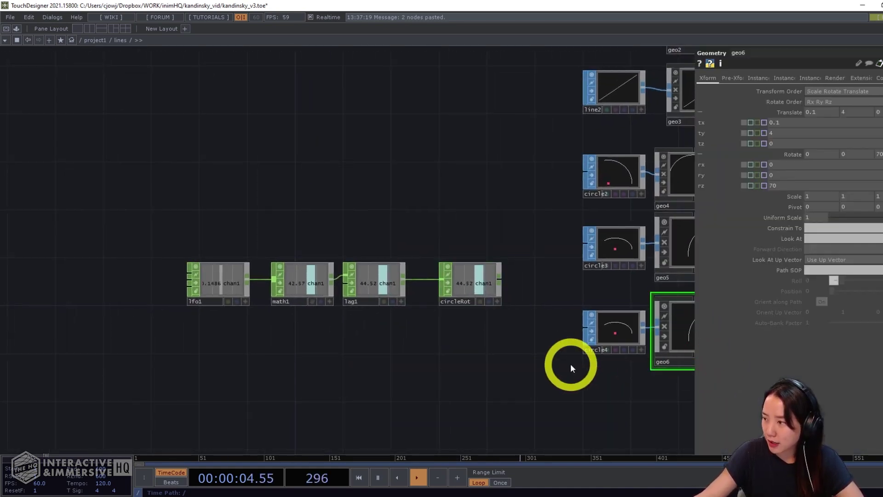
left_click_drag(531, 385, 429, 368)
left_click(393, 286)
left_click_drag(377, 268, 781, 187)
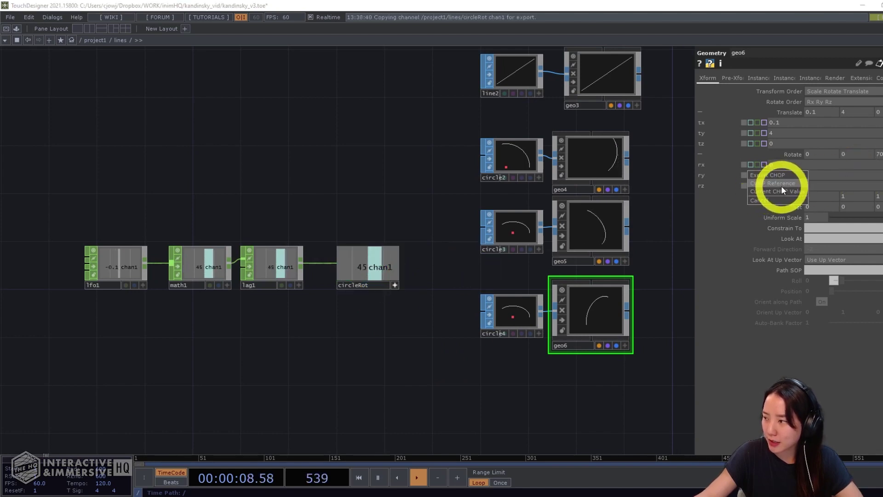
left_click(781, 176)
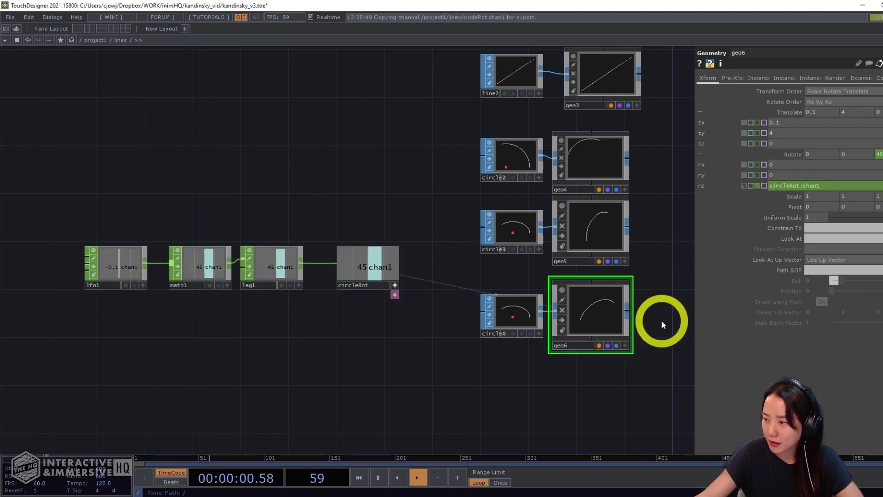
Drive geo6's Z rotation with the reference expression op('circleRot')['chan1'] instead of the CHOP export
left_click_drag(654, 323, 525, 375)
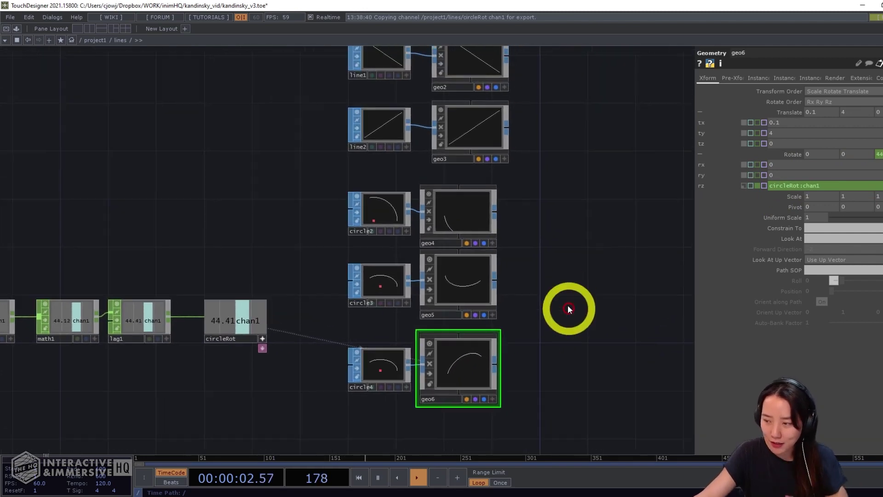
mouse_move(575, 283)
left_mouse_down()
mouse_move(539, 299)
mouse_move(535, 288)
mouse_move(506, 304)
left_mouse_up()
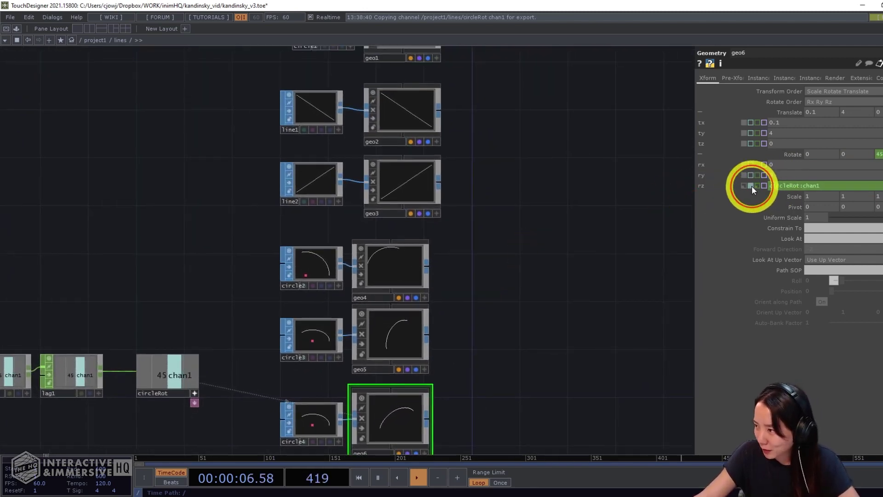
left_click(751, 186)
left_click_drag(266, 308, 803, 183)
Add a Camera COMP in the empty network area beside the Geometry components
left_click_drag(538, 244, 418, 345)
scroll(428, 305, "down", 3)
left_click_drag(432, 296, 404, 289)
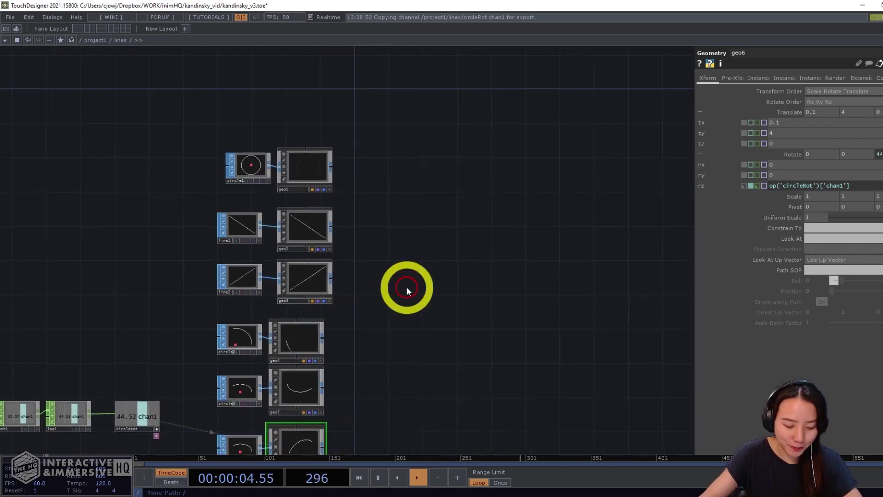
key("Tab")
type("camera")
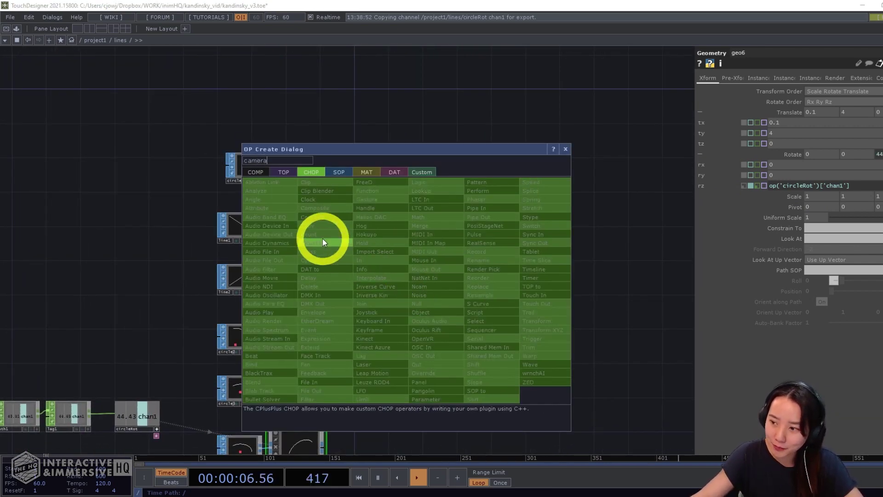
left_click(257, 171)
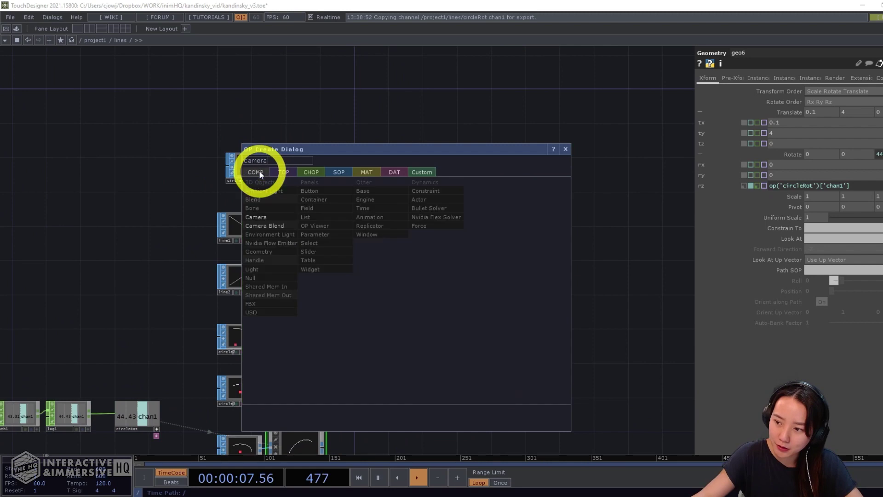
left_click(258, 217)
left_click(420, 149)
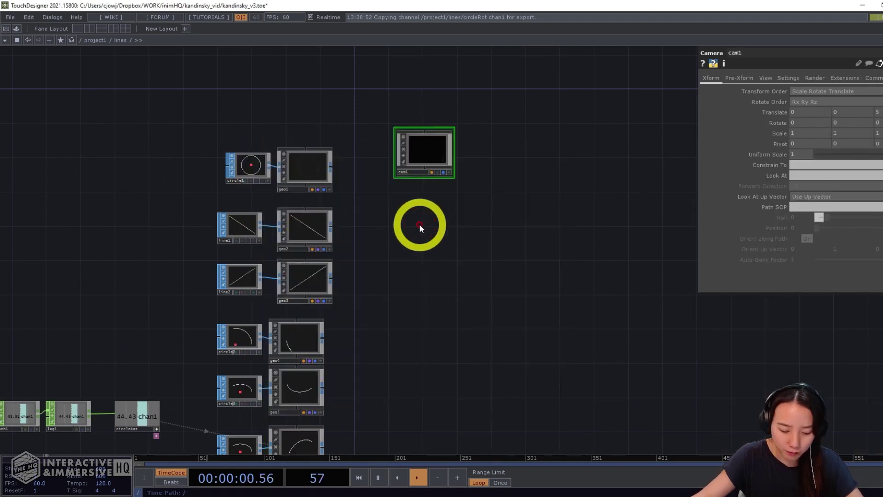
Add a Render TOP and place it just below the camera
key("Tab")
type("render")
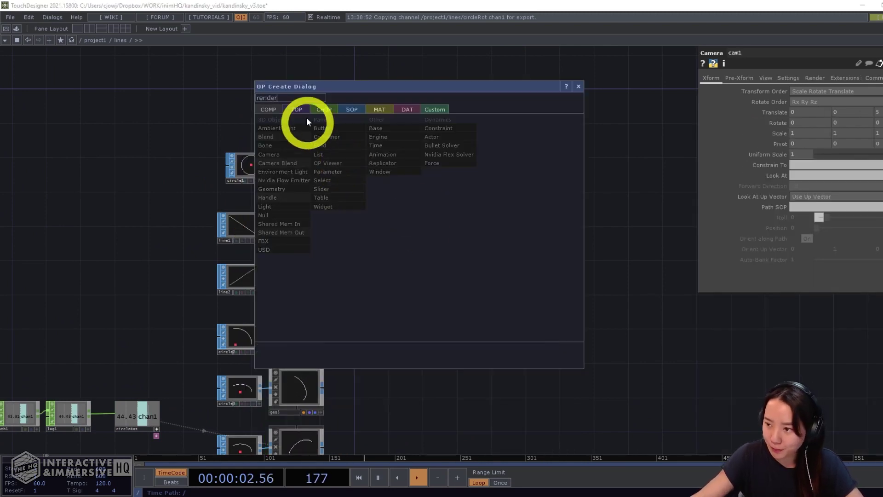
left_click(298, 108)
left_click(439, 189)
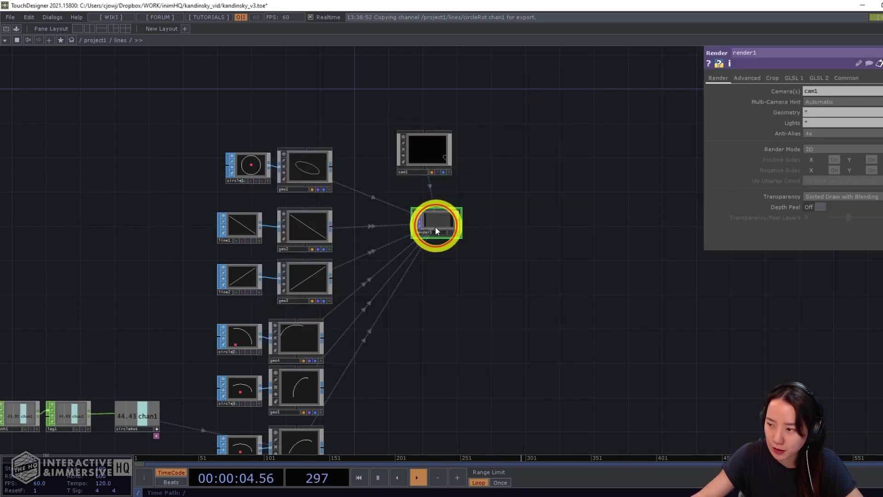
left_click(436, 226)
Append a Null TOP to the output of render1
scroll(455, 223, "up", 5)
key("Tab")
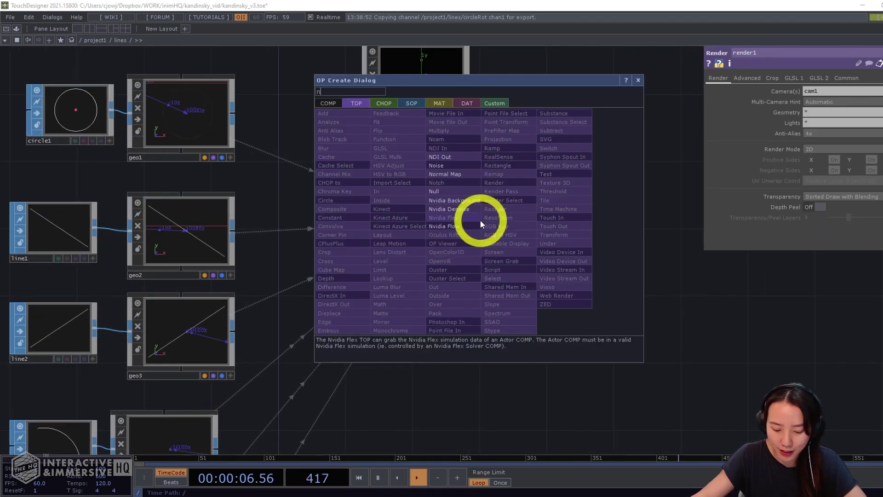
left_click(433, 190)
left_click(574, 222)
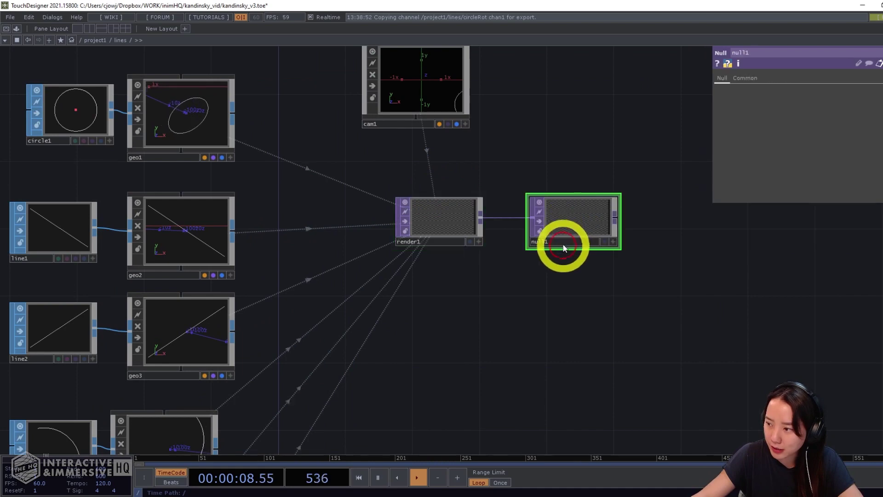
Rename the Null TOP to OUT and display it as the network background
left_click(564, 245)
type("OUT")
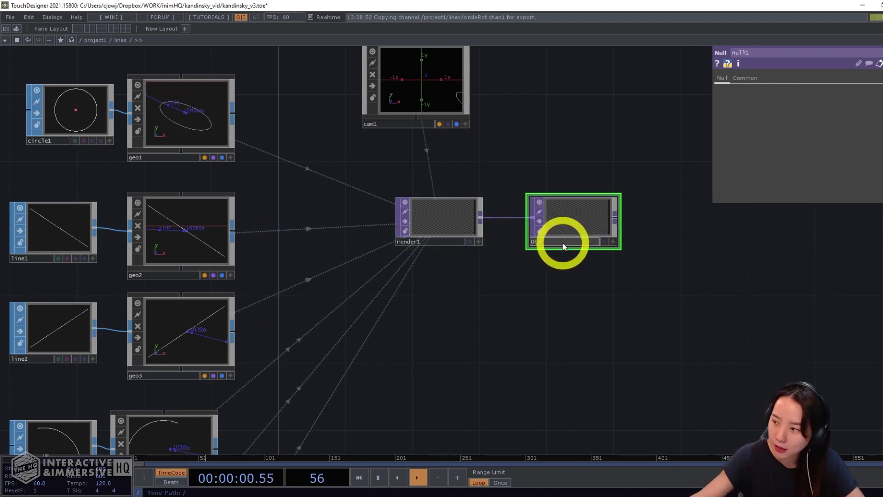
key("Return")
left_click(605, 241)
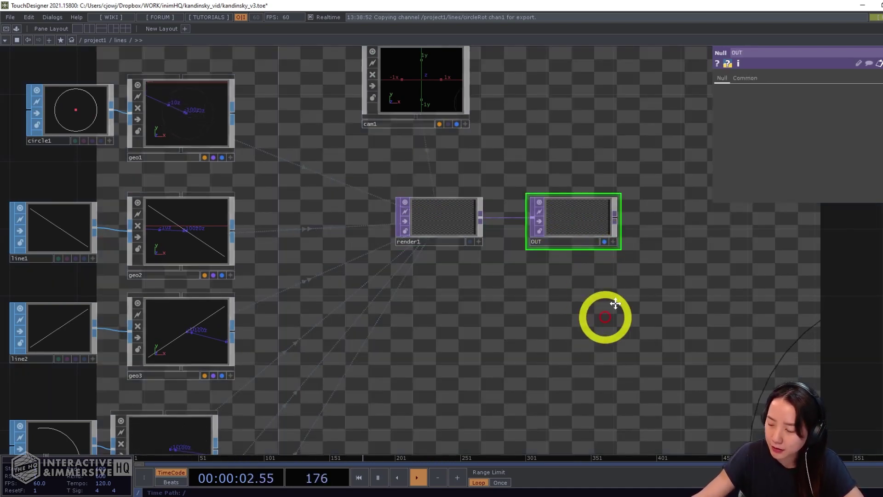
Add a Line MAT in the empty network area below render1
scroll(605, 315, "down", 5)
scroll(609, 291, "down", 3)
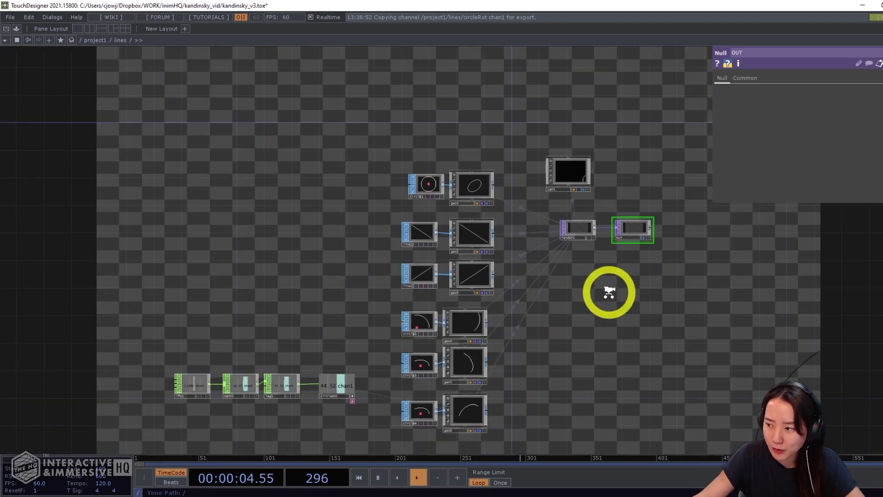
double_click(565, 256)
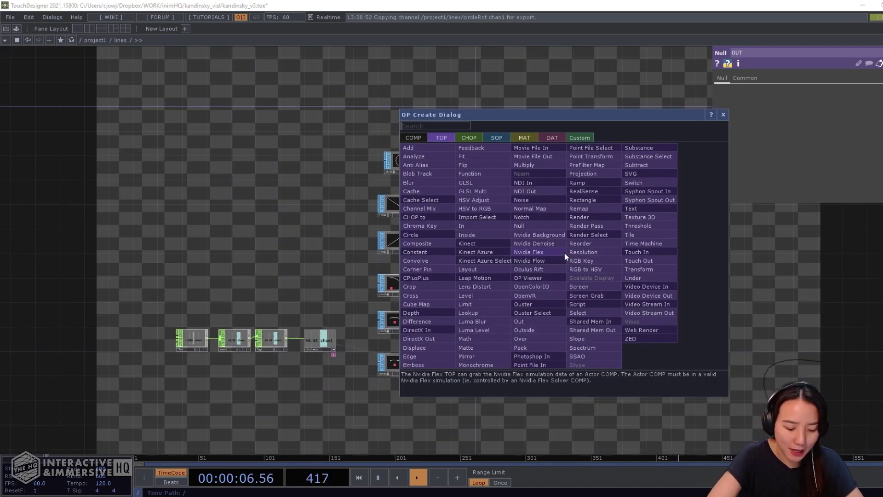
left_click(525, 137)
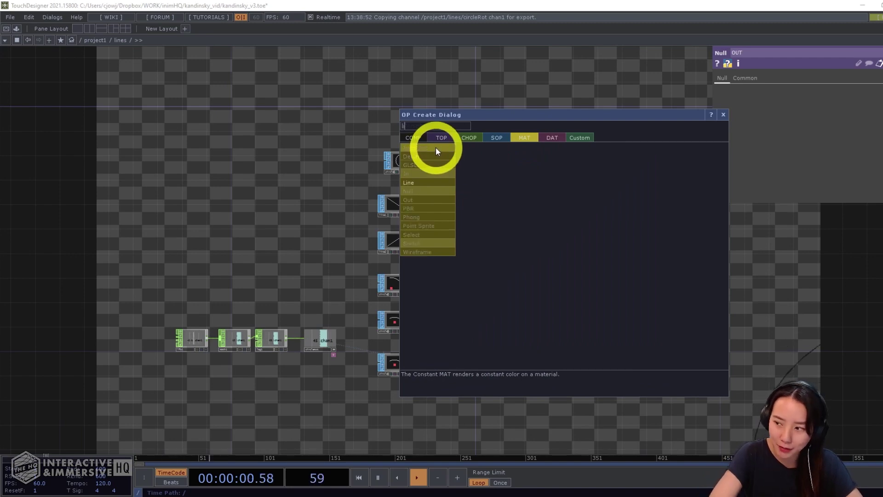
left_click(409, 182)
left_click(514, 258)
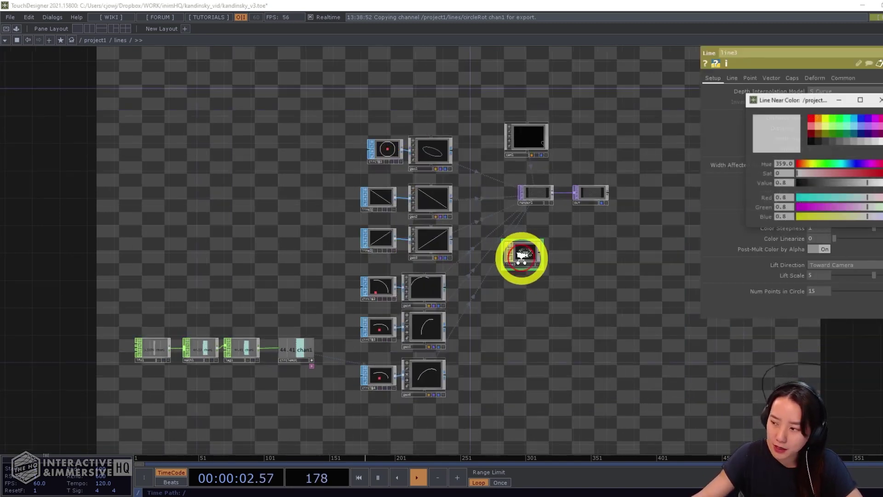
Set the Line material's near color to white, its Distance Near to 50 and its Width Near to 2
scroll(515, 257, "up", 3)
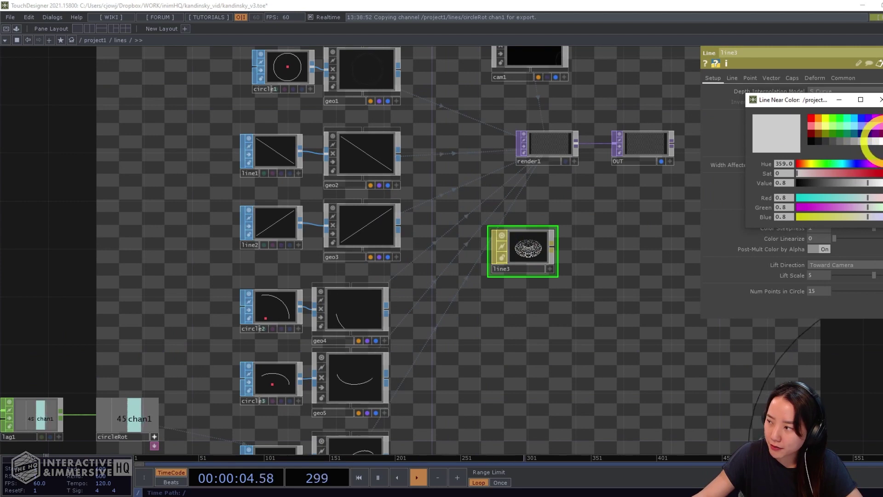
left_click(874, 141)
left_click(877, 99)
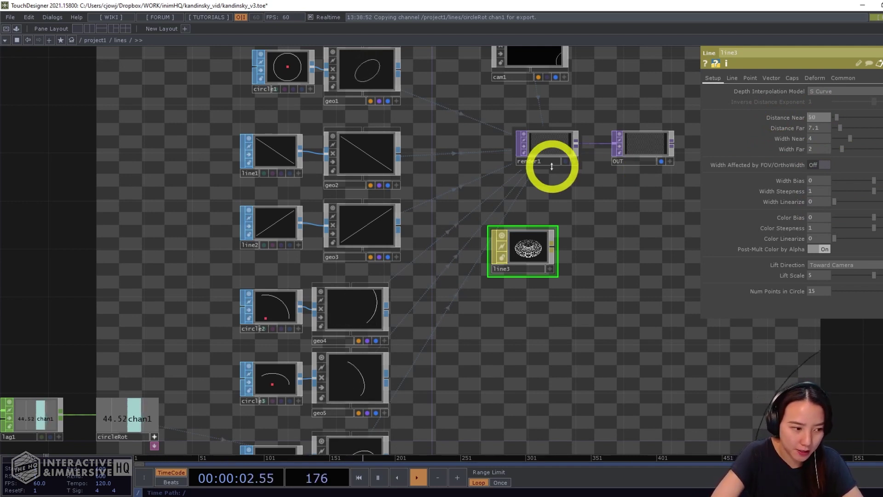
middle_click_drag(815, 117, 879, 135)
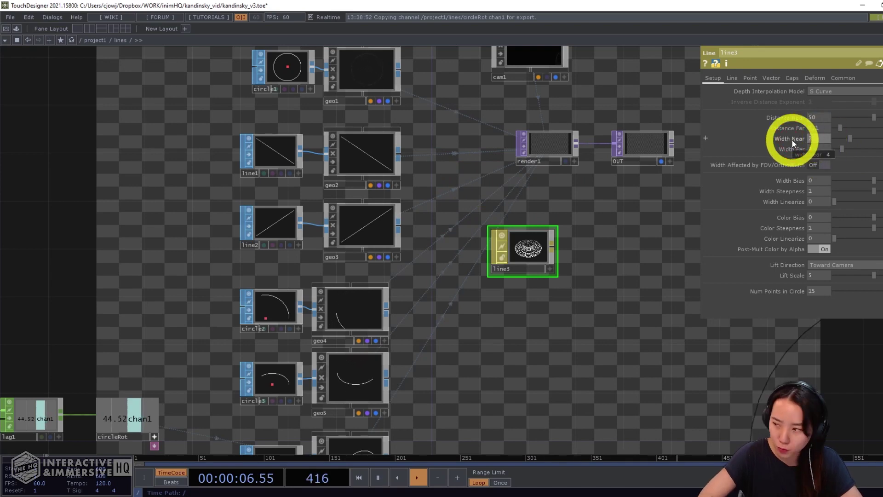
Assign the line3 material to the Material parameter of geo1, geo2 and geo3
scroll(653, 207, "down", 2)
scroll(644, 209, "down", 2)
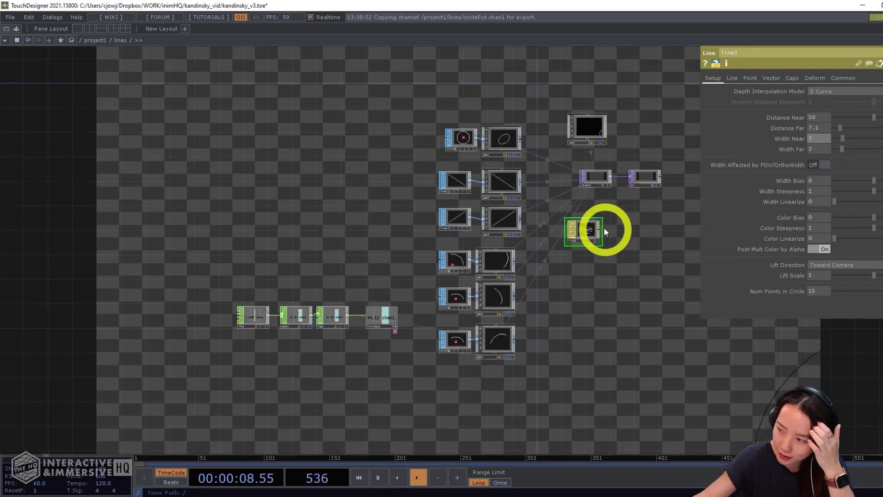
left_click_drag(592, 230, 509, 134)
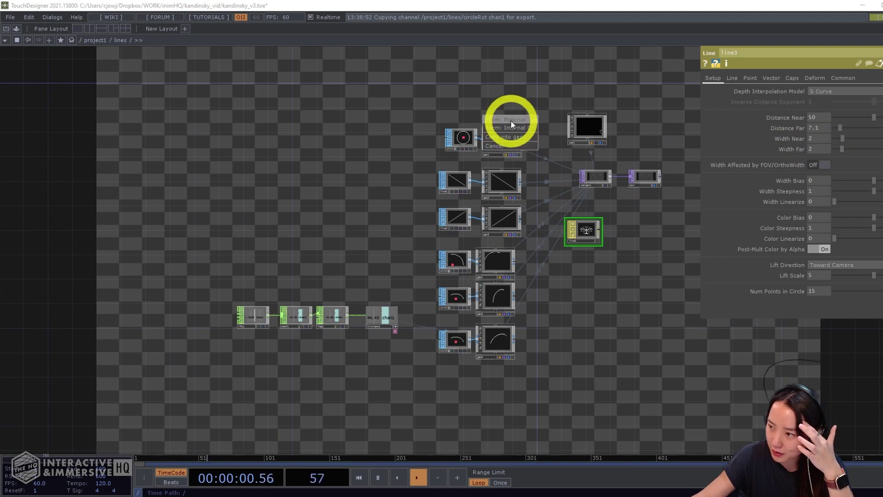
left_click(510, 120)
left_click_drag(567, 224, 493, 180)
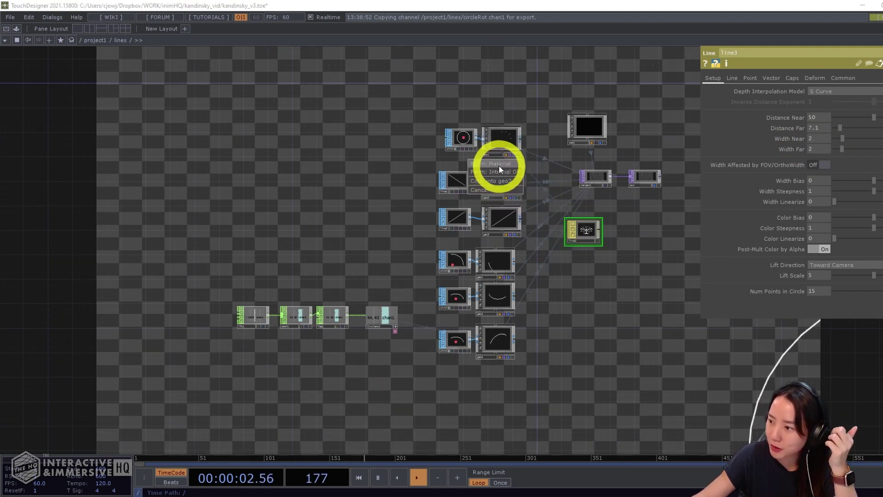
left_click(499, 165)
left_click_drag(588, 233, 508, 218)
left_click(511, 203)
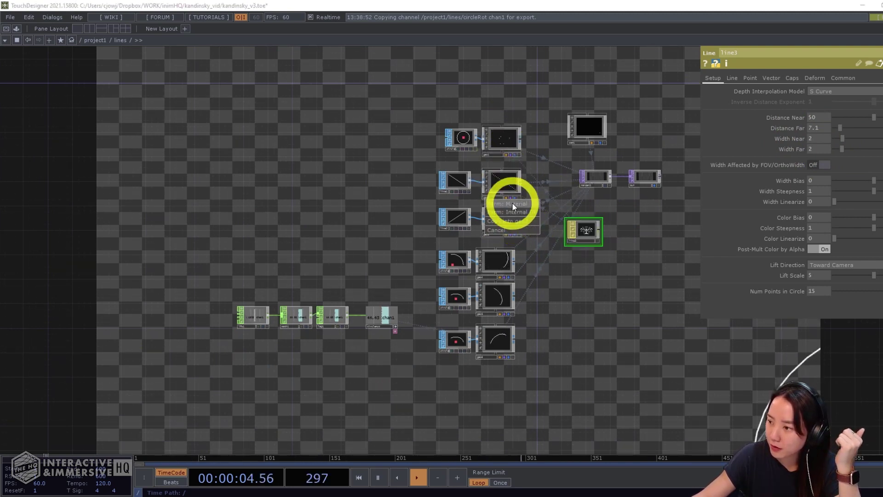
Assign the line3 material to the Material parameter of the three arc Geometry components, geo4, geo5 and geo6
left_click_drag(589, 233, 512, 251)
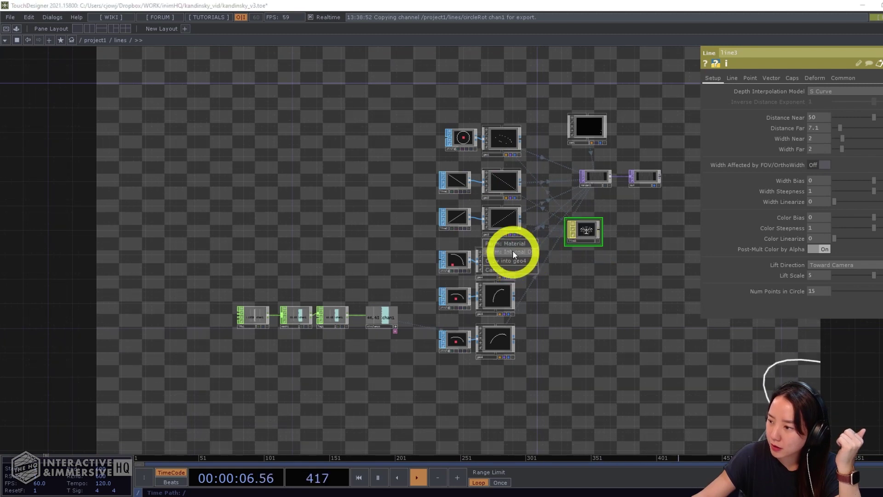
left_click(512, 240)
left_click_drag(583, 232, 506, 285)
left_click(508, 275)
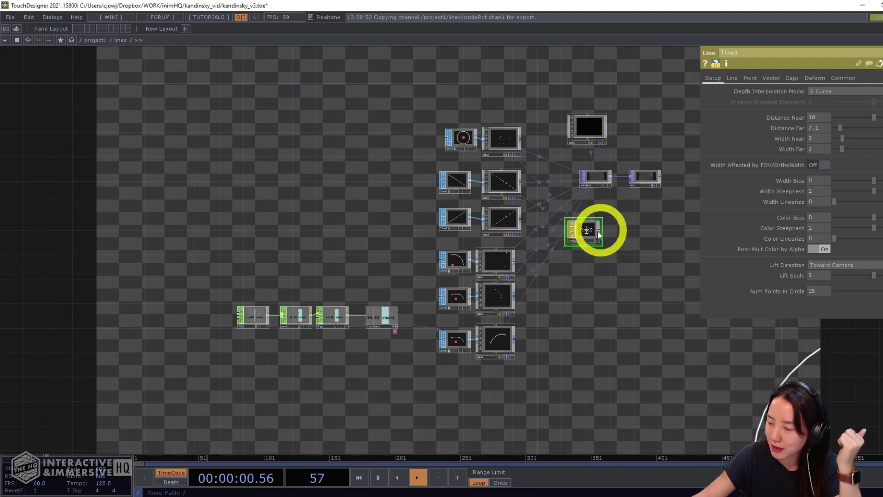
left_click_drag(598, 227, 505, 338)
left_click(508, 322)
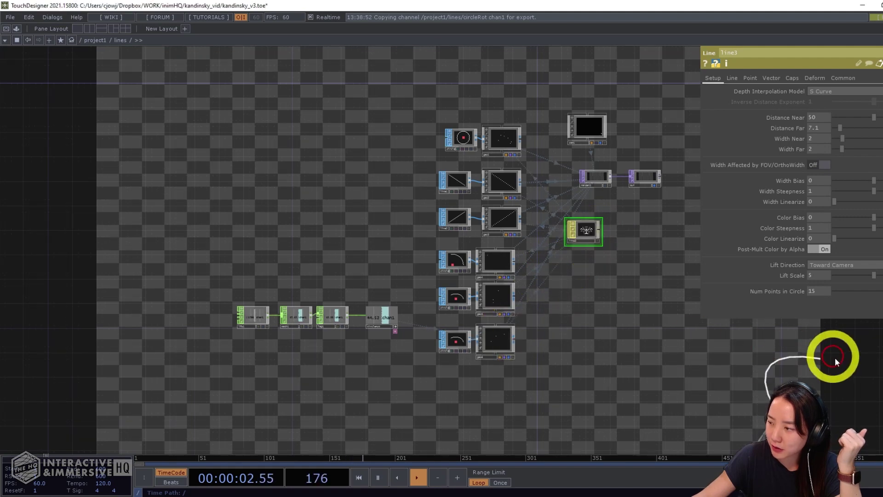
Reposition the camera cam1 by setting its Translate Z to 20 and its Translate Y to 1.5
left_click(597, 132)
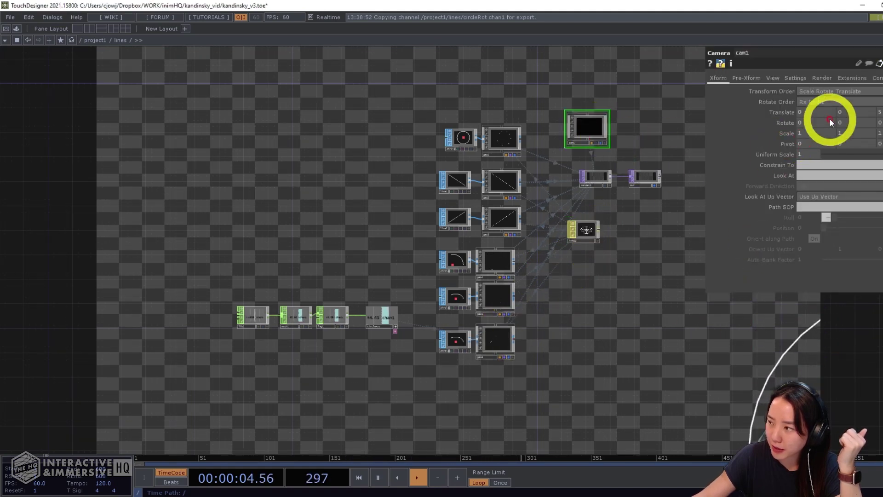
left_click(779, 113)
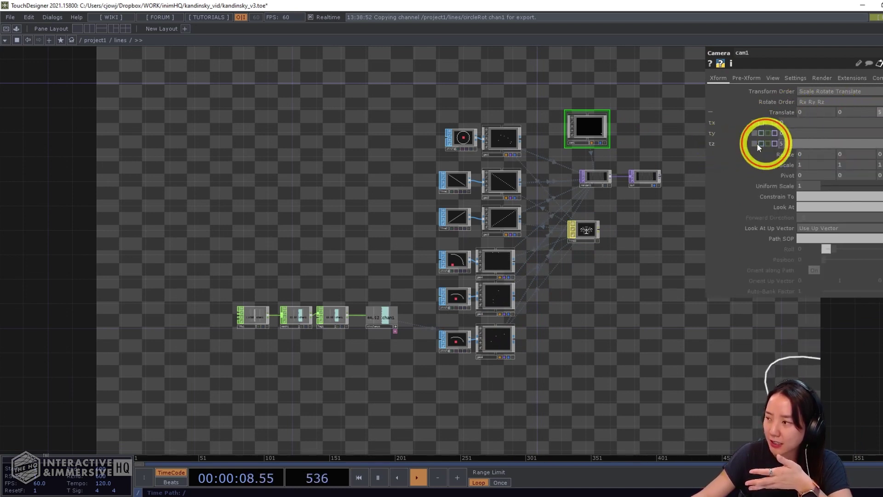
left_click(755, 144)
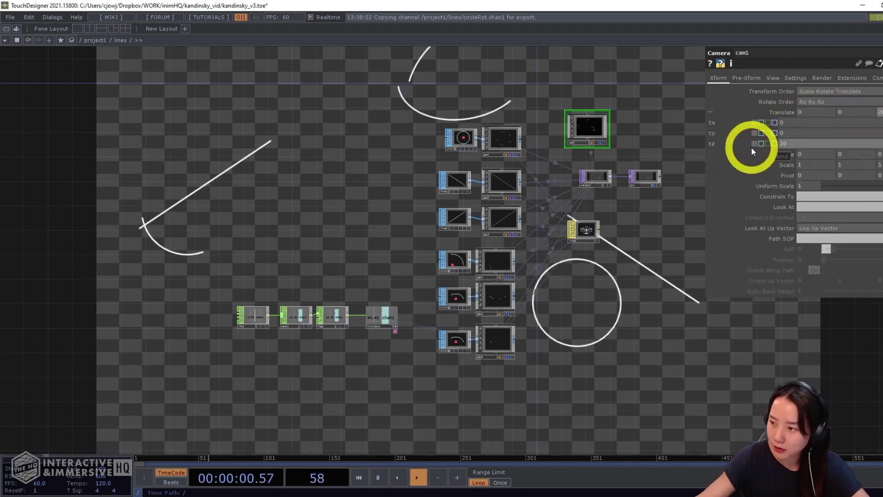
mouse_move(640, 276)
left_mouse_down()
mouse_move(634, 293)
mouse_move(627, 281)
left_mouse_up()
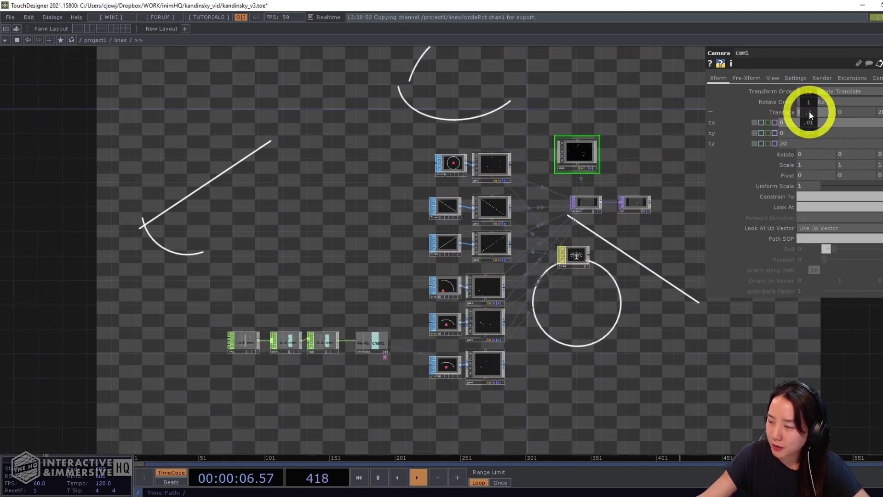
left_click_drag(846, 112, 812, 115)
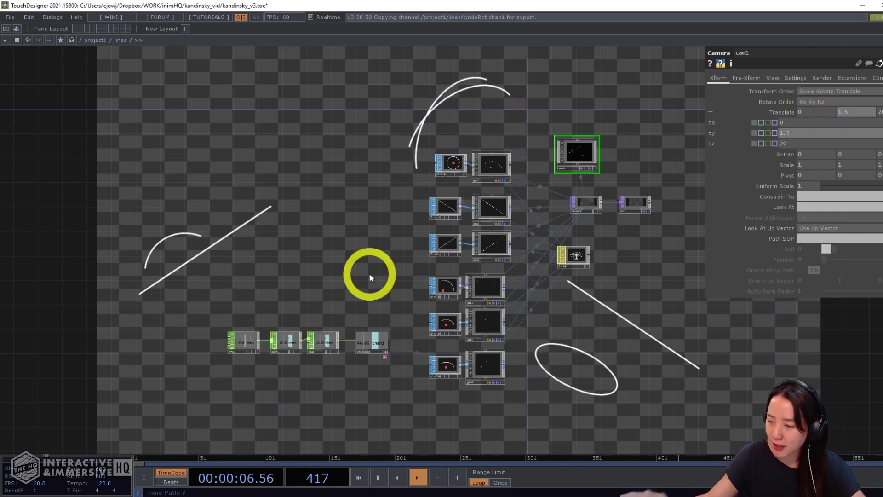
Move the diagonal line in geo2 across the circle by setting its Translate to X 2 and Y -0.5
scroll(595, 333, "up", 5)
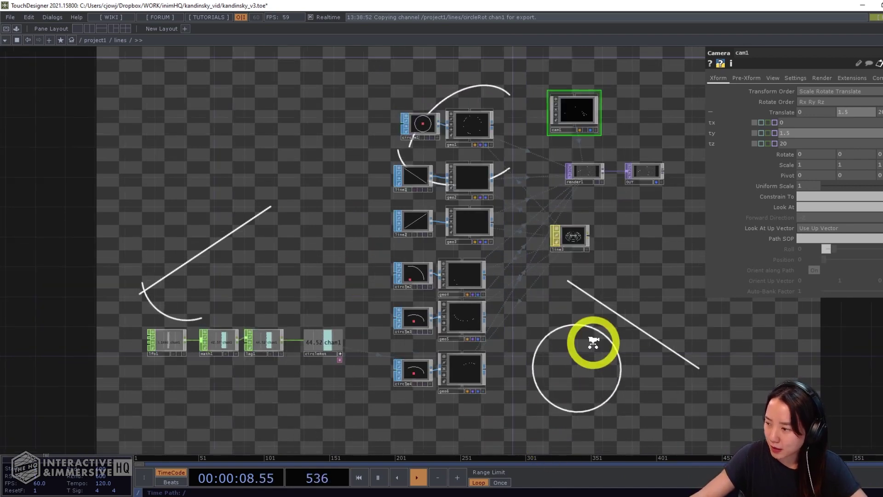
scroll(553, 271, "down", 3)
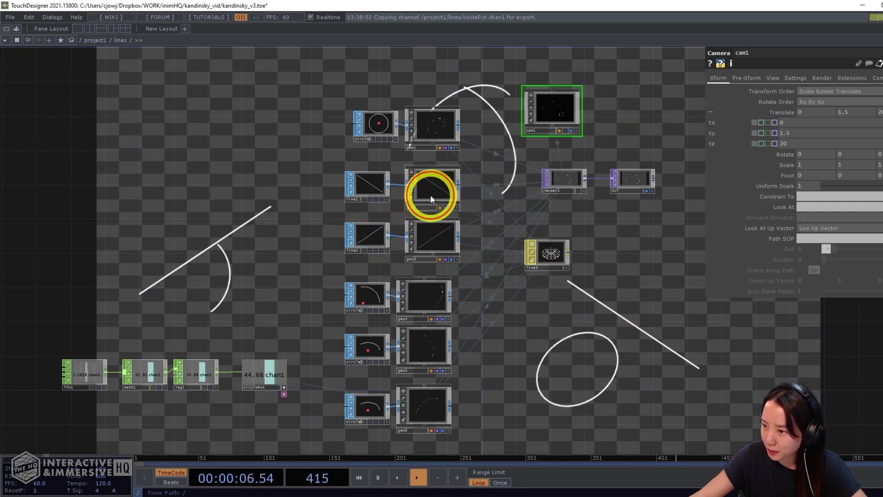
left_click(415, 203)
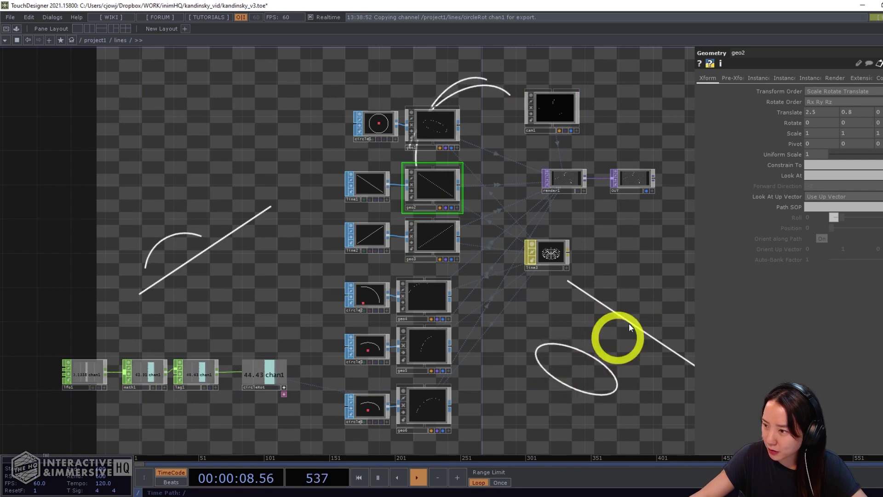
left_click(438, 194)
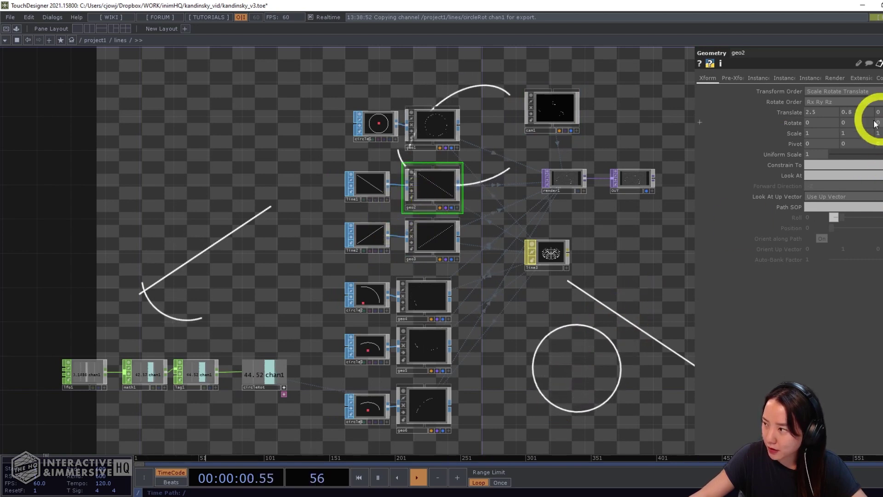
middle_click_drag(769, 117, 5, 172)
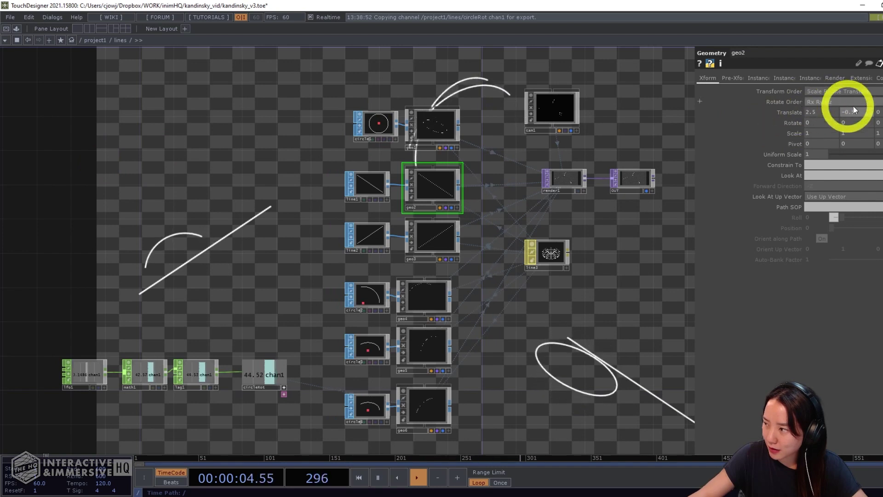
middle_click_drag(821, 109, 661, 103)
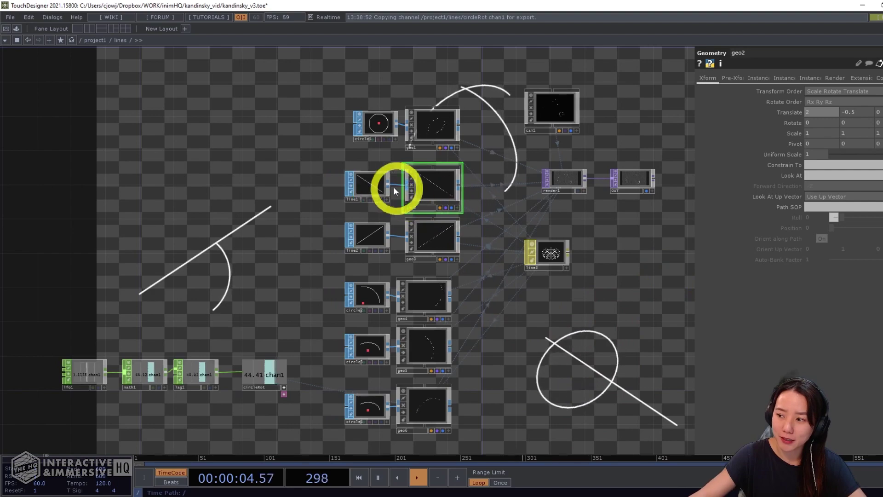
Turn off the background display of the OUT Null TOP
scroll(563, 405, "down", 3)
left_click_drag(564, 405, 528, 320)
scroll(561, 202, "up", 3)
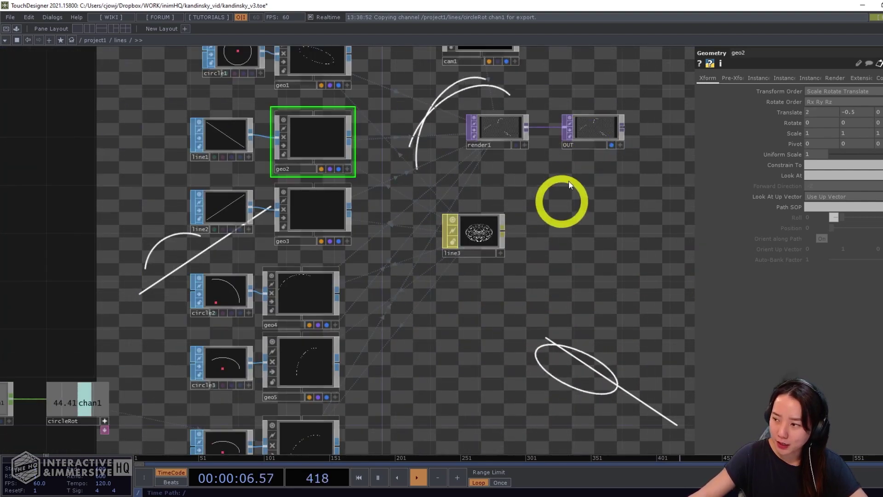
left_click(609, 149)
Add a Circle SOP in the empty network area below the circleRot chain
scroll(564, 264, "down", 2)
scroll(522, 310, "down", 2)
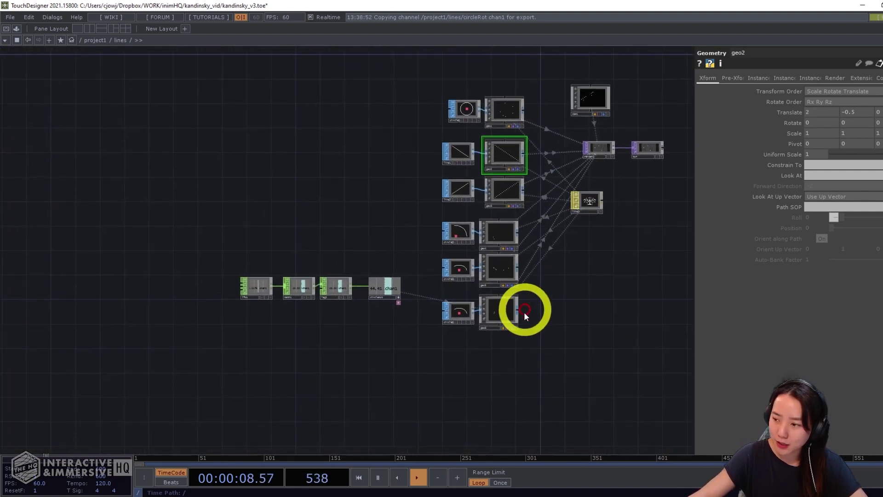
left_click_drag(550, 310, 449, 298)
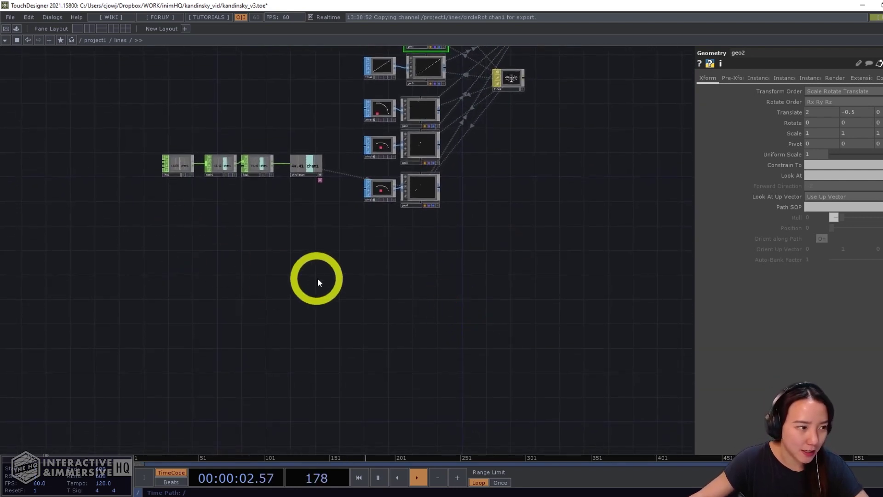
left_click_drag(315, 279, 331, 321)
double_click(331, 322)
type("circ")
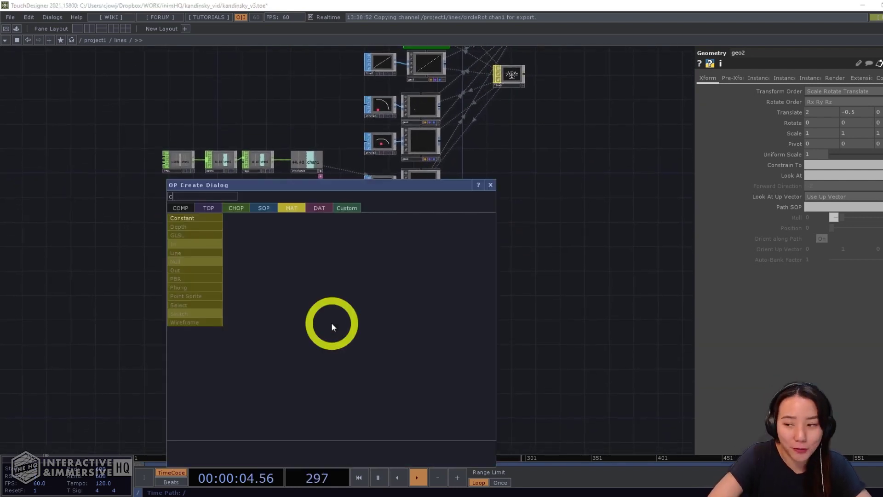
left_click(271, 207)
left_click(182, 374)
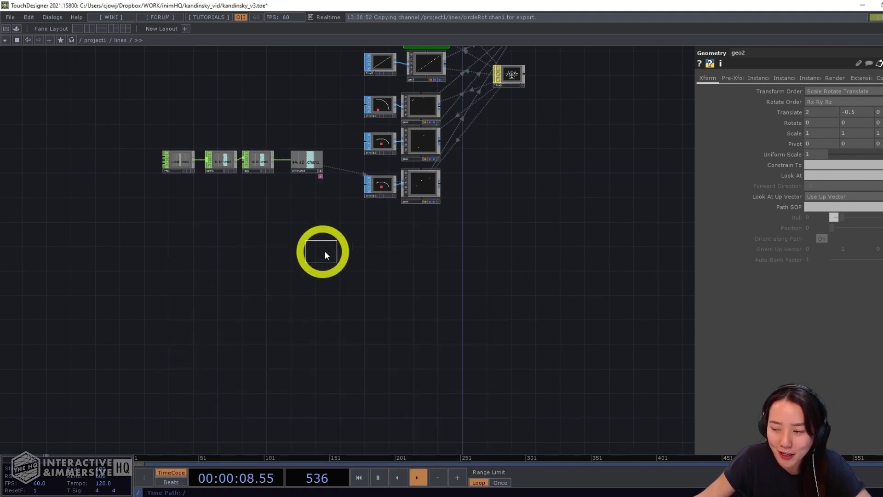
left_click(327, 252)
scroll(330, 253, "up", 4)
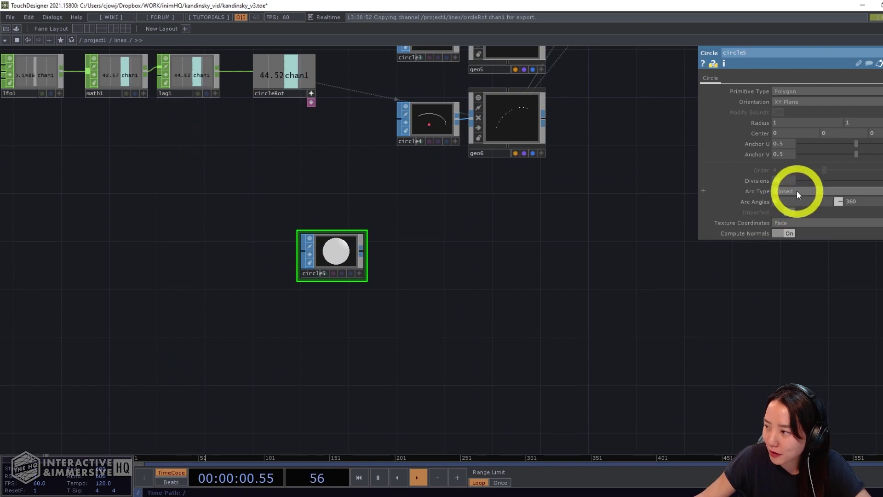
Turn circle5 into a half circle by setting its Arc Type to Open Arc and its end Arc Angle to 180
left_click(796, 191)
left_click(788, 208)
left_click_drag(591, 297, 614, 311)
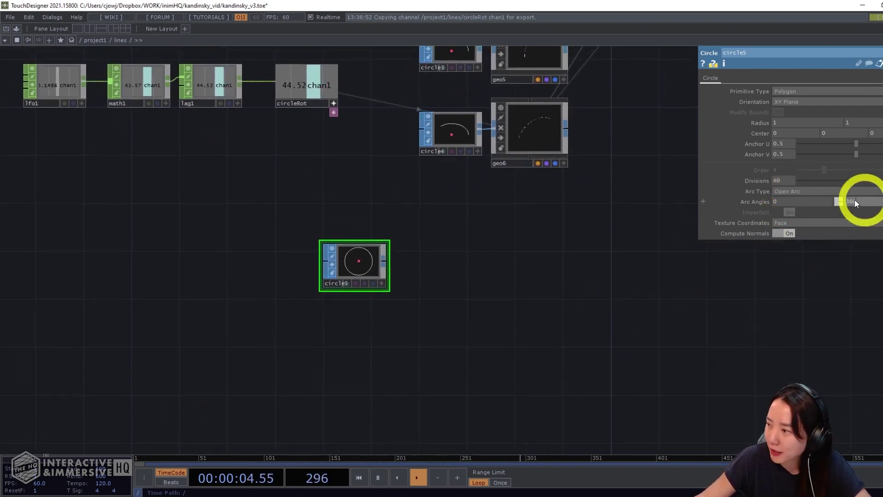
left_click_drag(856, 201, 787, 212)
type("1890")
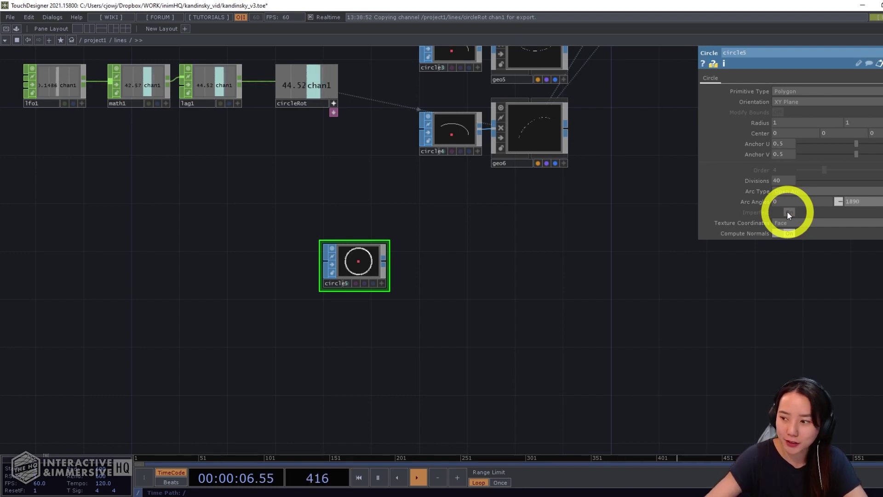
key("Return")
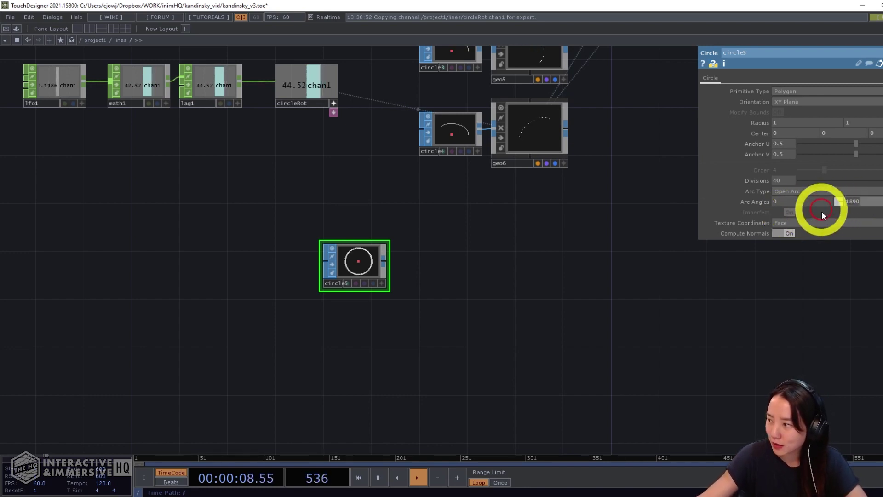
key("Return")
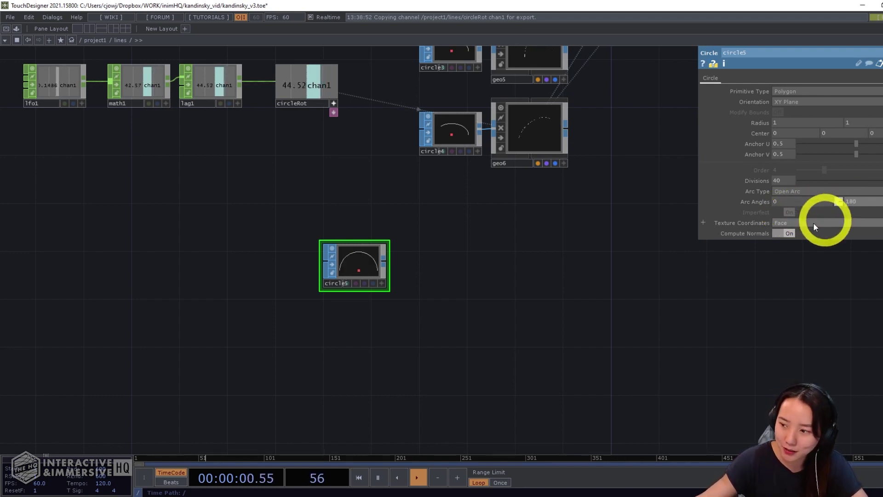
Append a Geometry COMP to the output of circle5
scroll(421, 264, "up", 2)
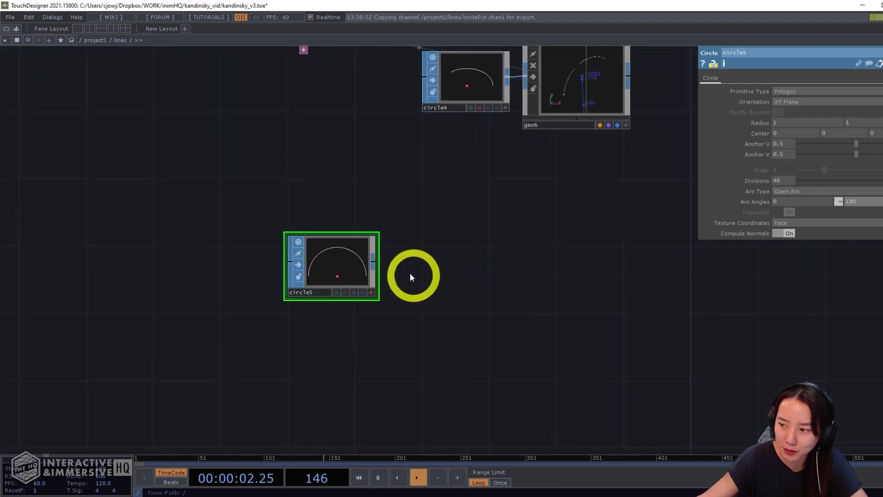
right_click(375, 262)
type("ge")
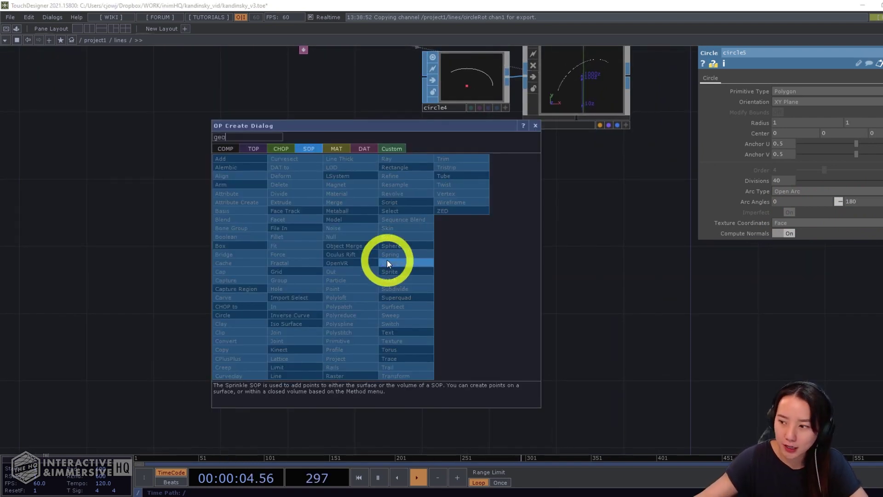
type("o")
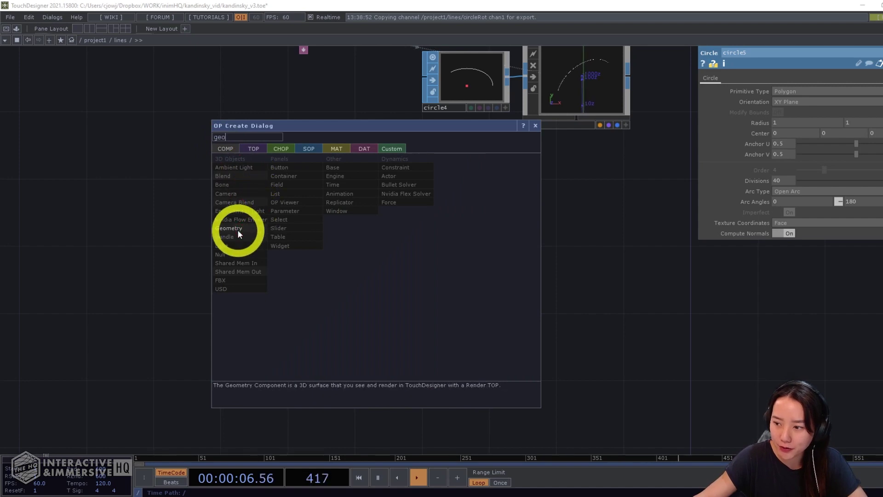
key("Return")
left_click(460, 274)
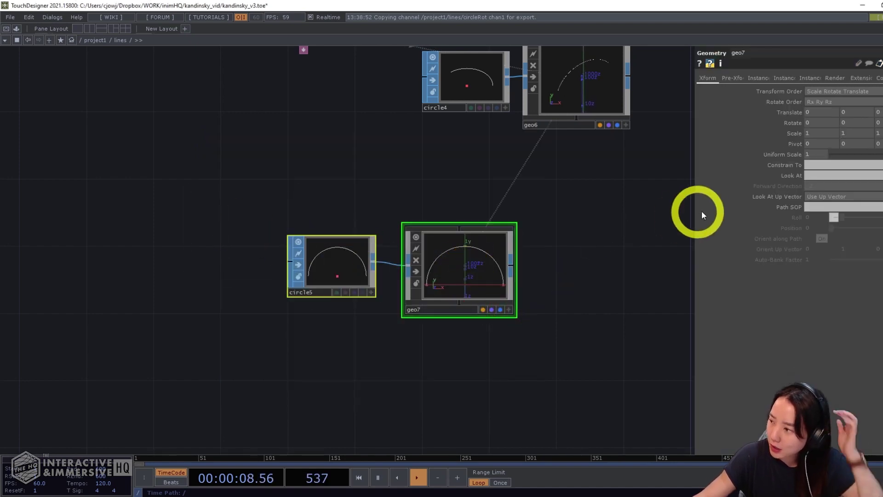
Set geo7's Uniform Scale to 0.5 and its Translate to X -2 and Y 1
left_click(787, 161)
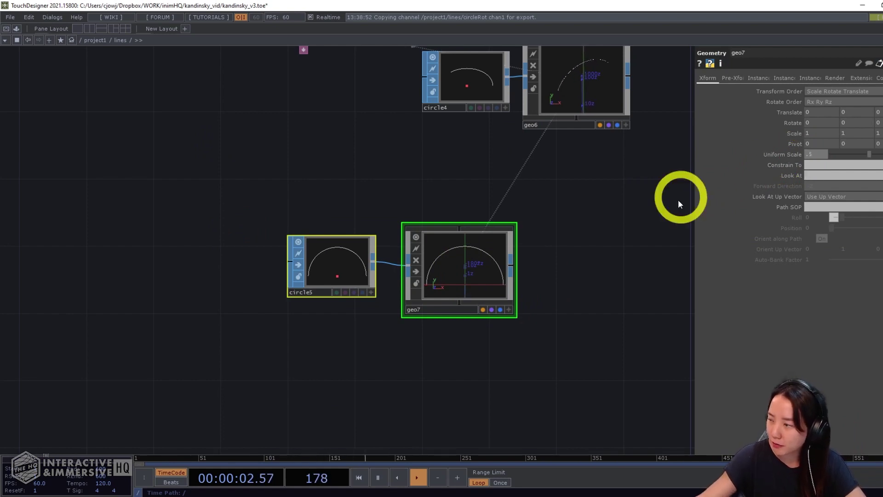
left_click_drag(572, 238, 612, 195)
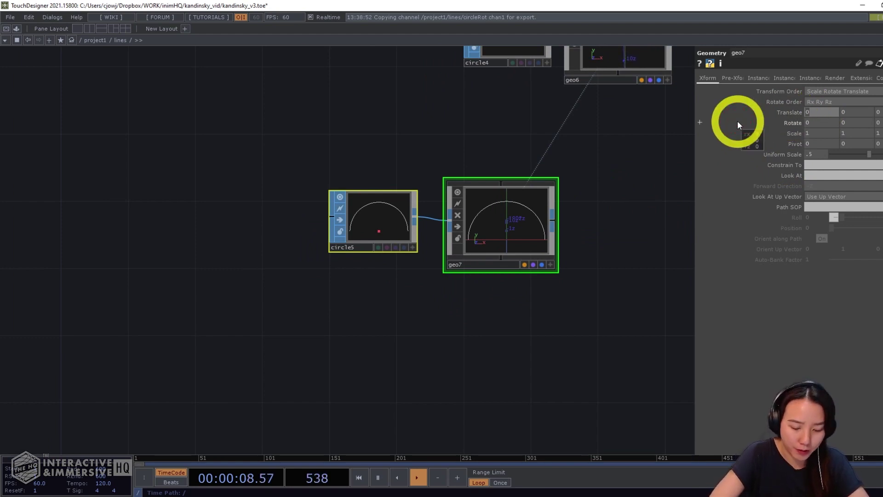
type("-1.8")
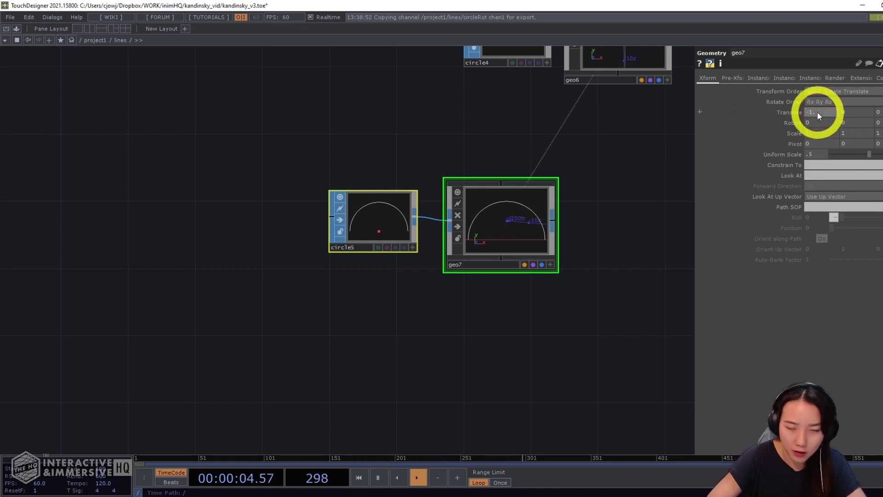
type("9")
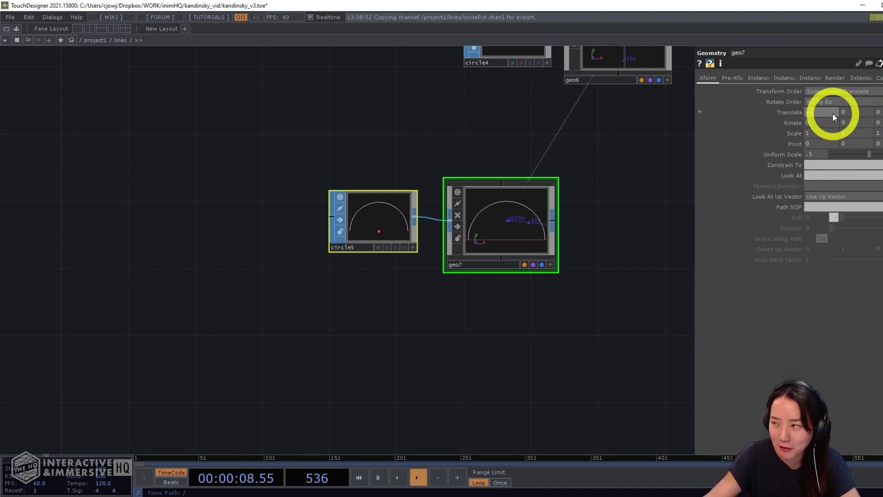
mouse_move(832, 113)
middle_mouse_down()
mouse_move(880, 138)
mouse_move(844, 114)
middle_mouse_up()
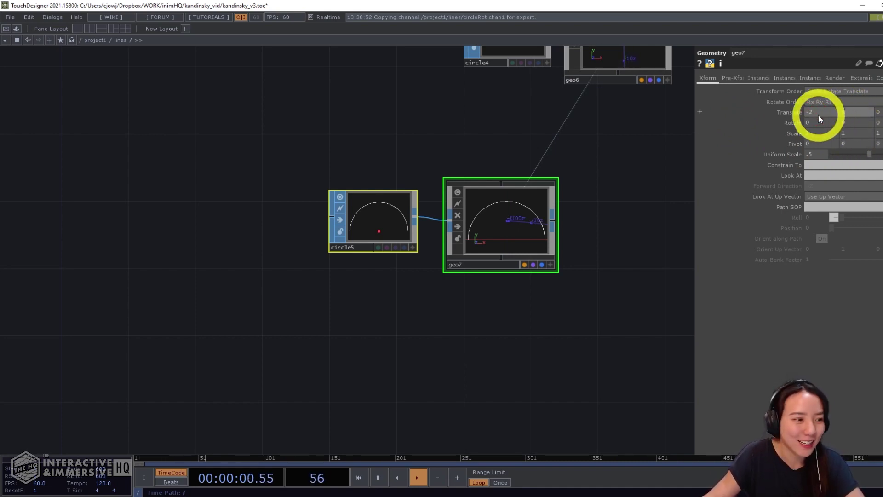
type("1")
left_click(411, 374)
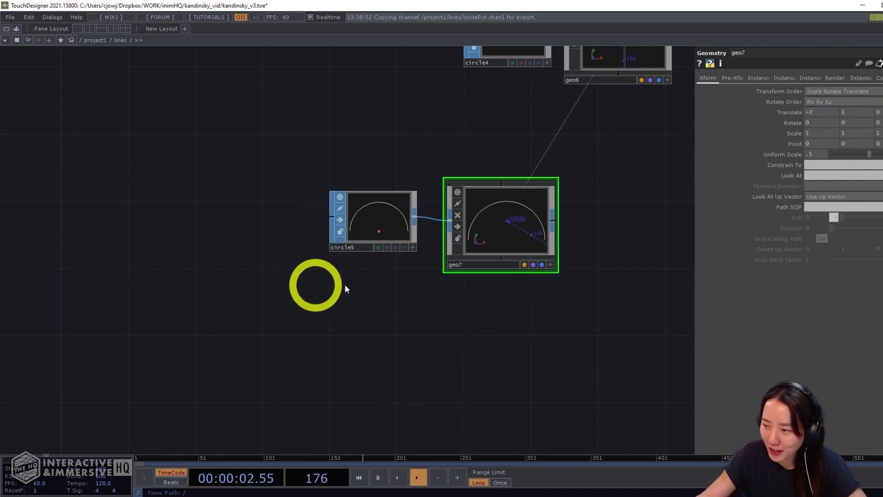
Add a Line SOP in the empty network area below and before circle5
key("Tab")
type("li")
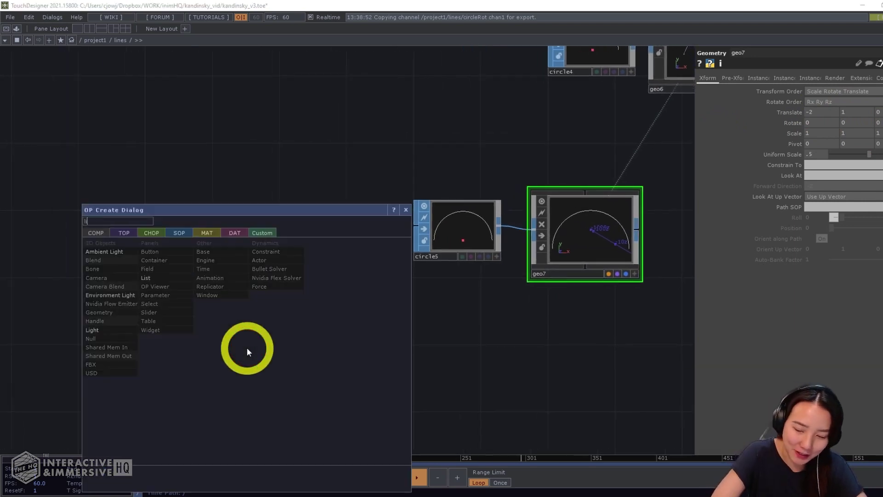
type("ne")
left_click(180, 232)
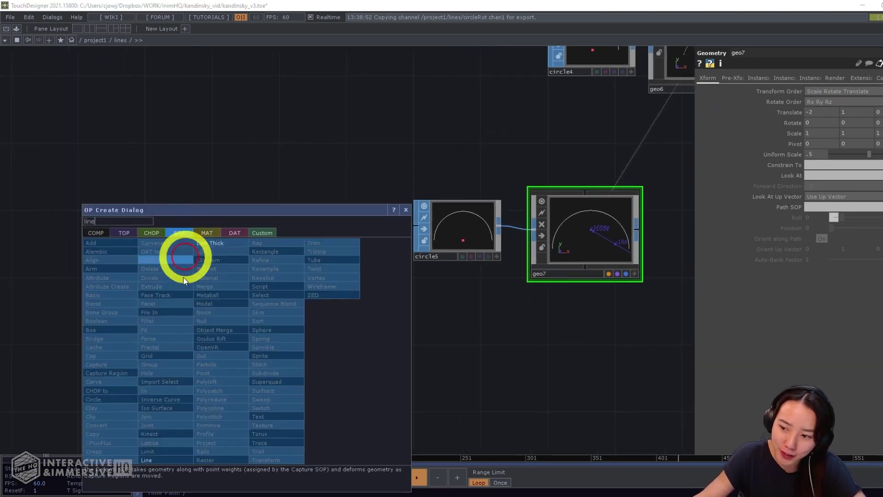
left_click(152, 460)
left_click(241, 354)
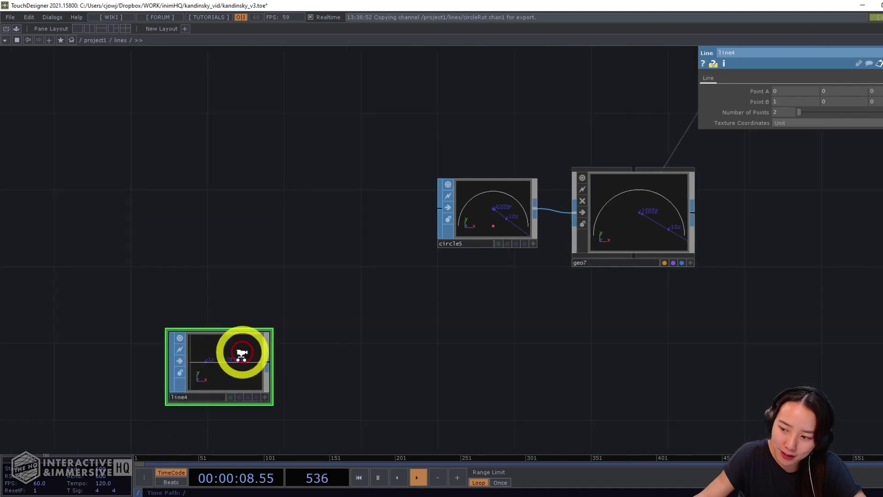
Turn on the display of all points in line4's viewer, then deactivate the viewer
scroll(241, 354, "up", 4)
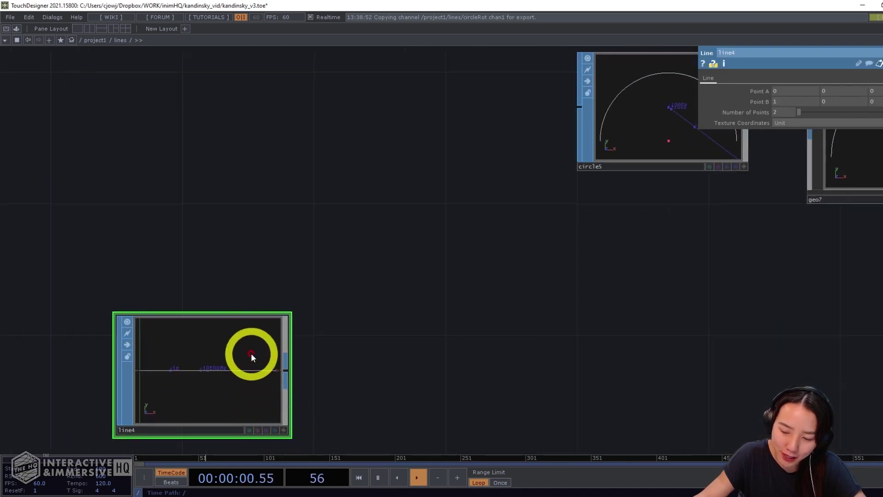
left_click(137, 121)
left_click(186, 364)
left_click(186, 356)
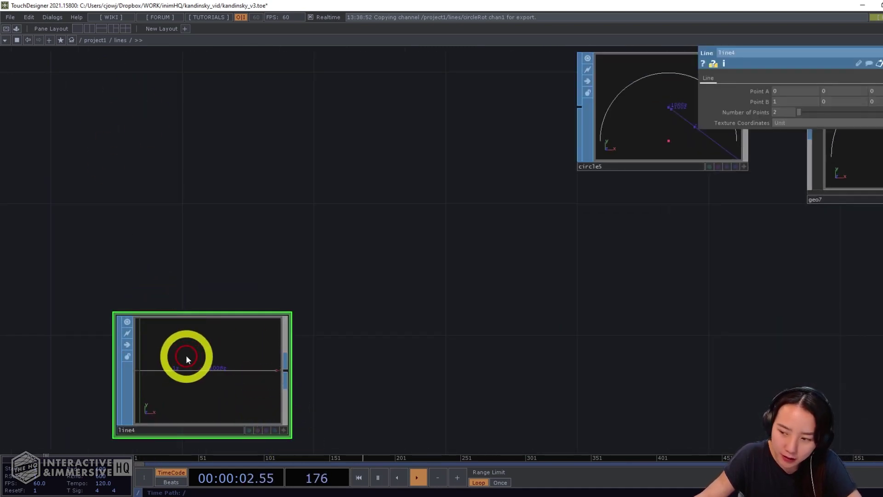
left_click(283, 430)
key("d")
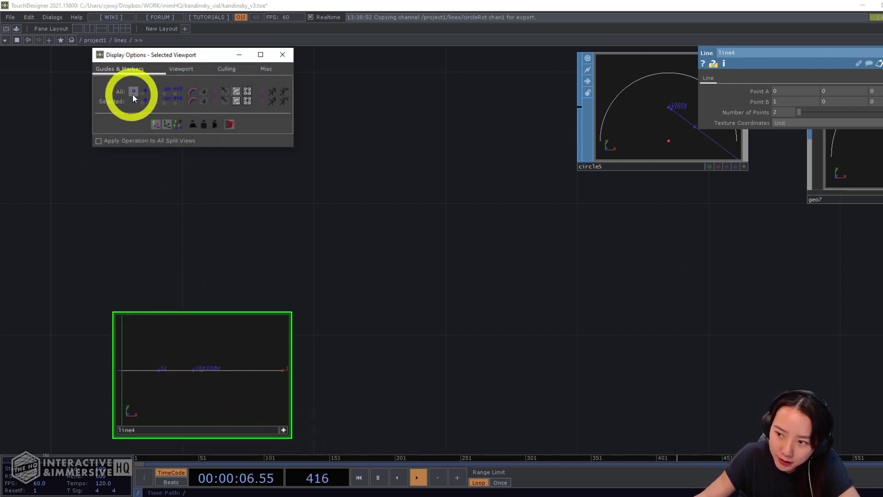
left_click(133, 91)
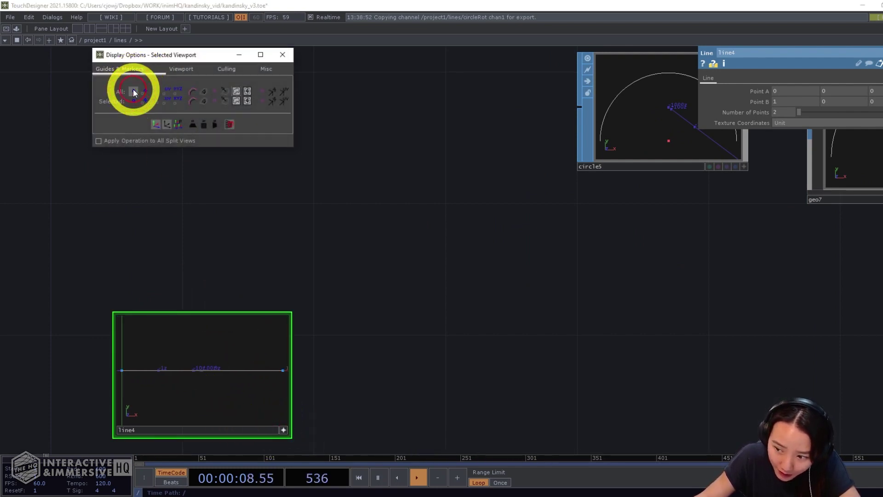
left_click(282, 55)
scroll(321, 302, "down", 2)
left_click_drag(321, 302, 480, 254)
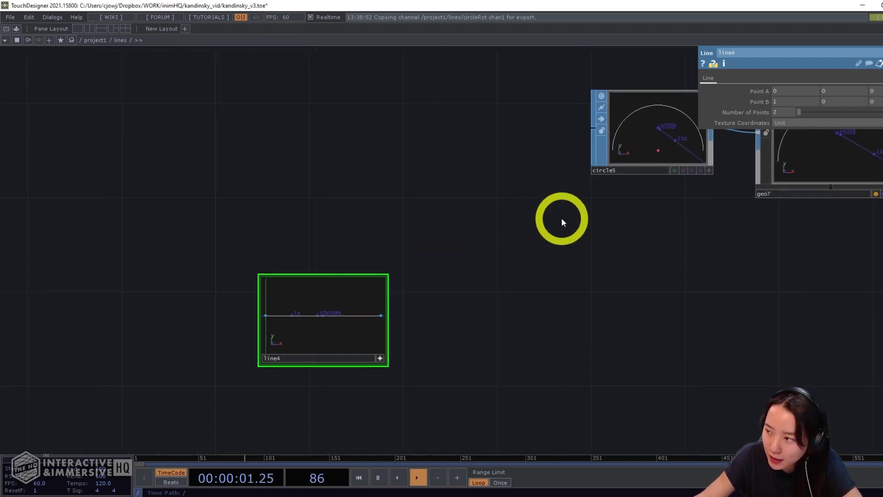
left_click(381, 358)
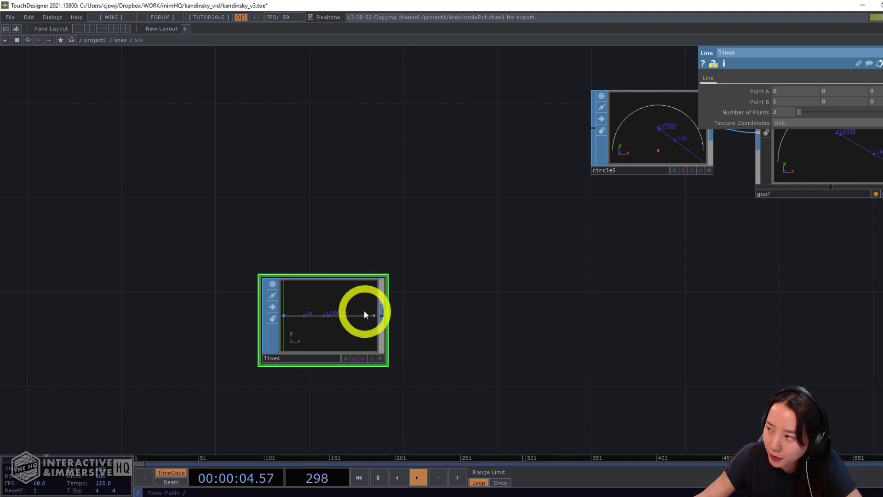
Set line4's Number of Points to 4 and the X value of Point B to 6
left_click_drag(786, 114, 761, 116)
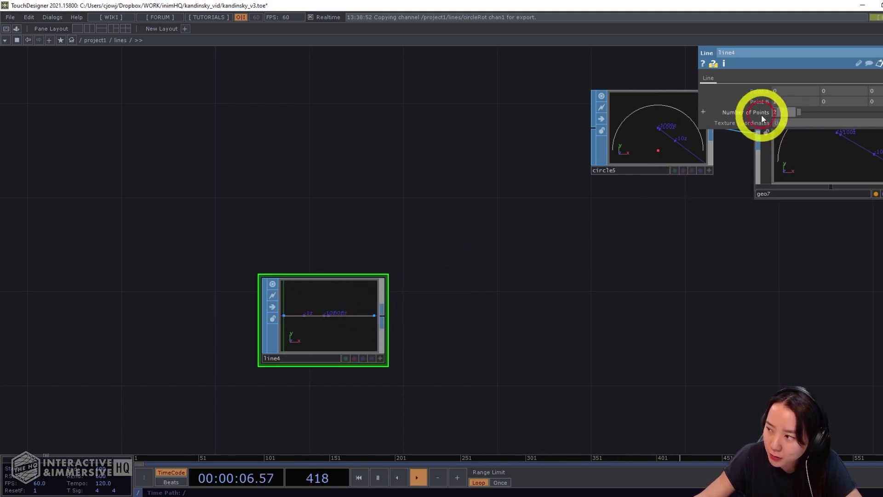
type("4")
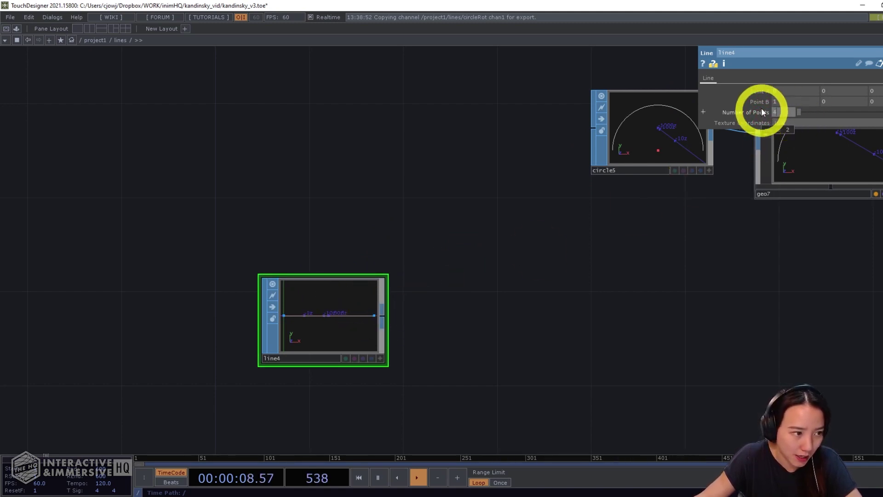
left_click(758, 101)
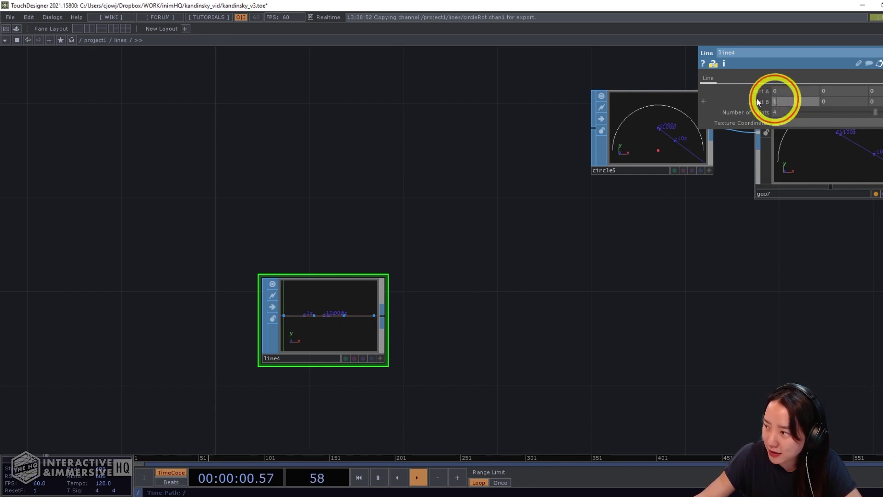
type("6")
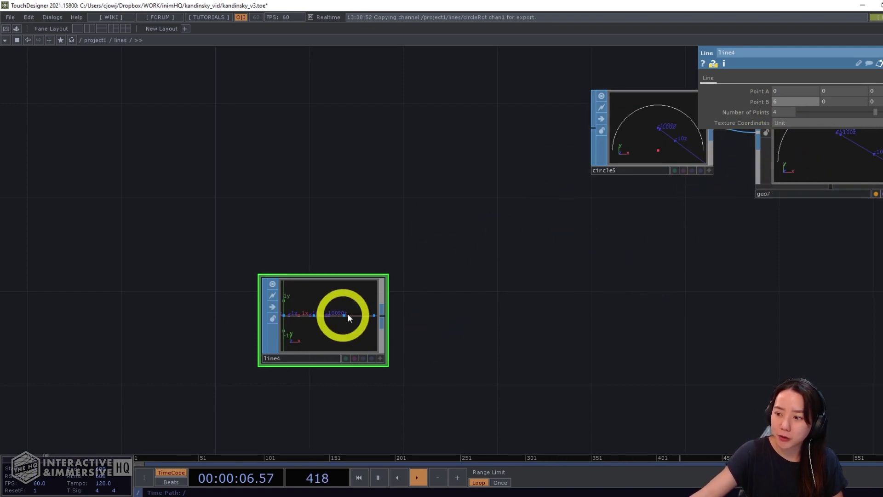
Append a Null SOP to the output of line4
right_click(382, 316)
type("null")
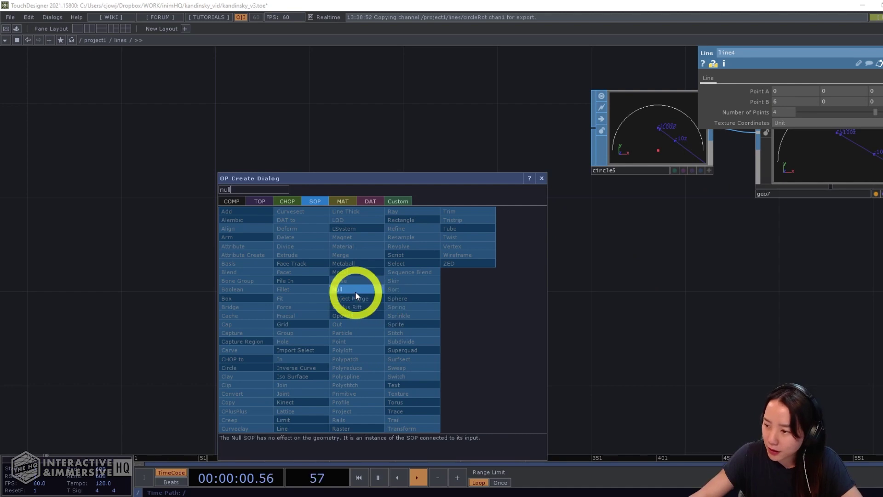
left_click(355, 291)
left_click(488, 323)
Add a SOP to CHOP from null1 to convert the line's point positions into channels
right_click(550, 317)
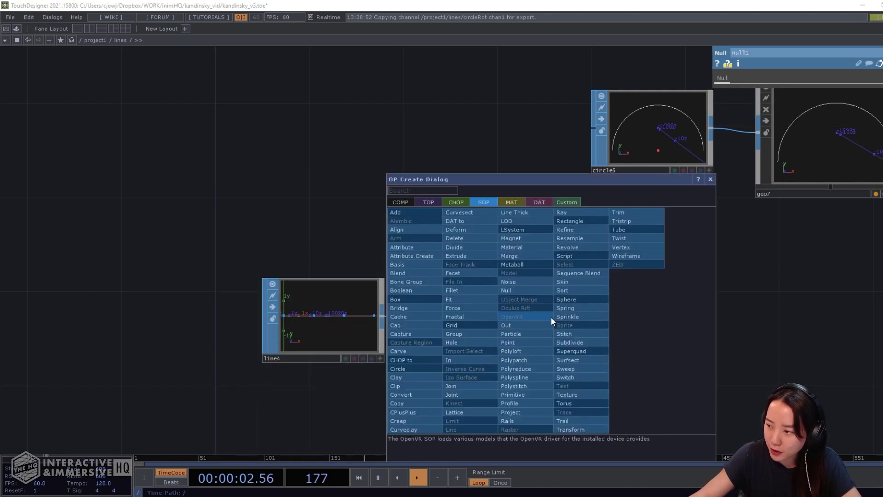
left_click(456, 201)
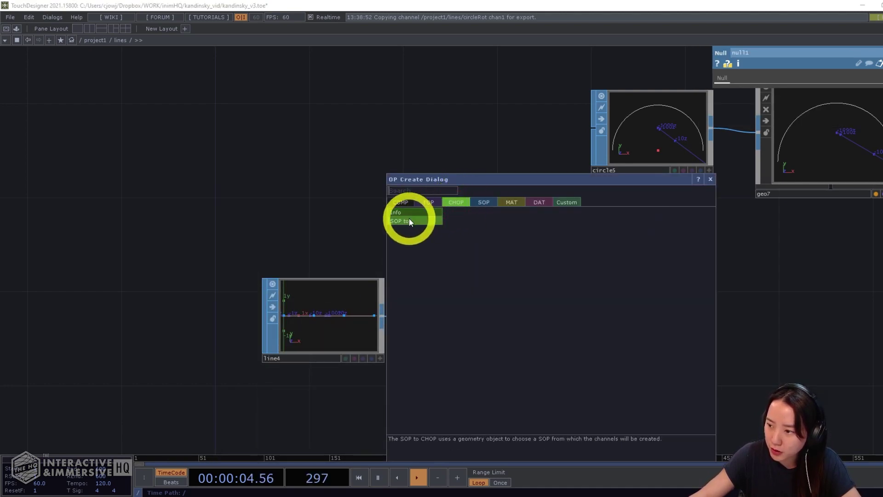
left_click(409, 221)
left_click(633, 321)
middle_click_drag(634, 321, 529, 346)
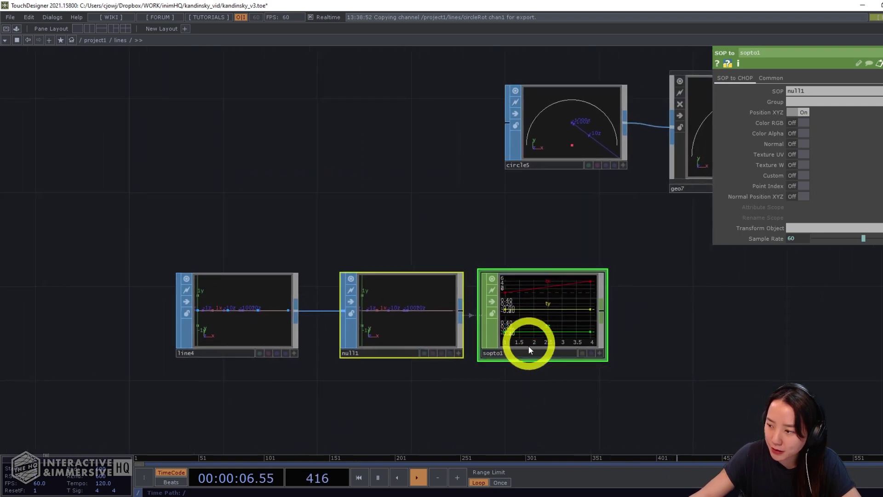
Rename the SOP to CHOP as inst1
left_click(523, 352)
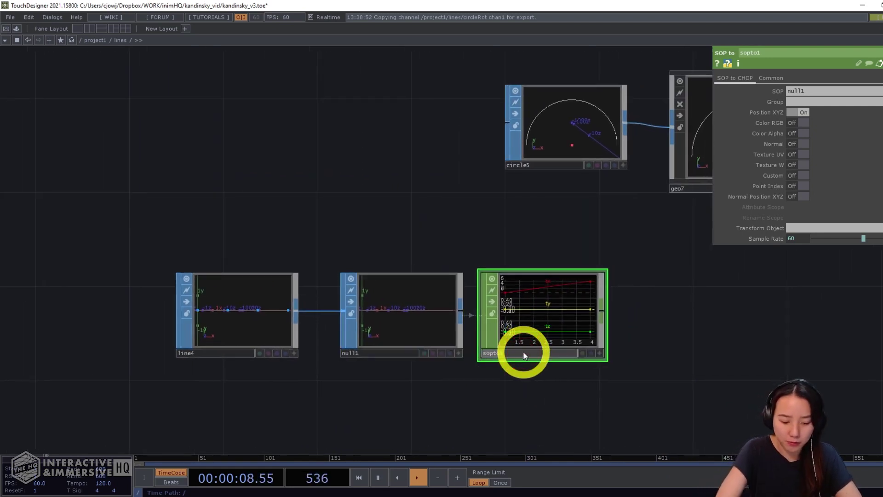
type("inst")
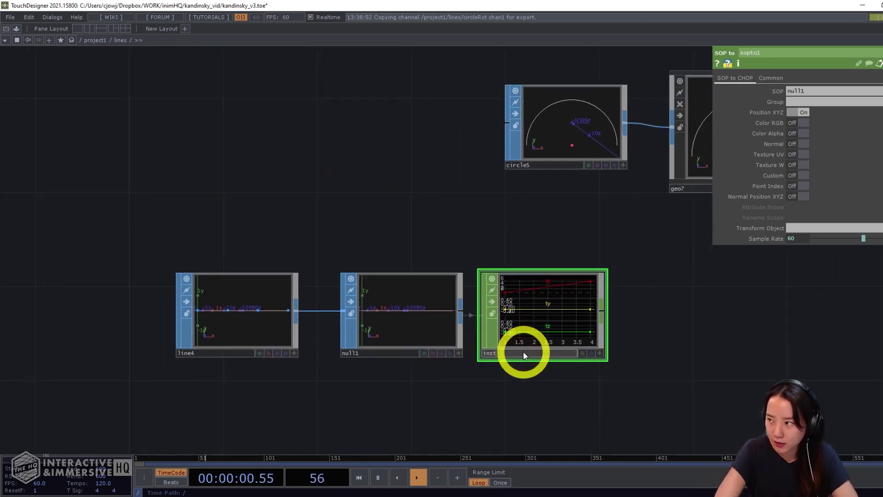
type("1")
key("Return")
Turn on instancing for geo7, using inst1 as the Default Instance OP and tx as Translate X
scroll(572, 357, "down", 4)
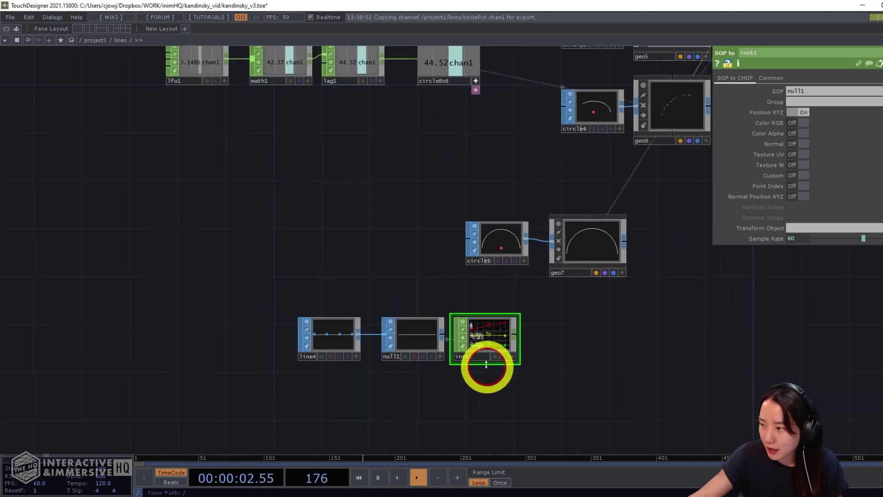
scroll(543, 215, "up", 4)
left_click(639, 151)
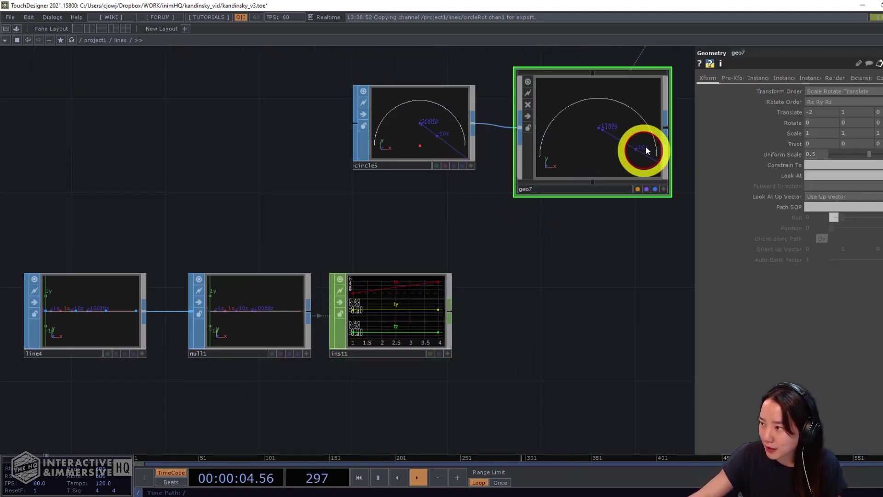
left_click(759, 79)
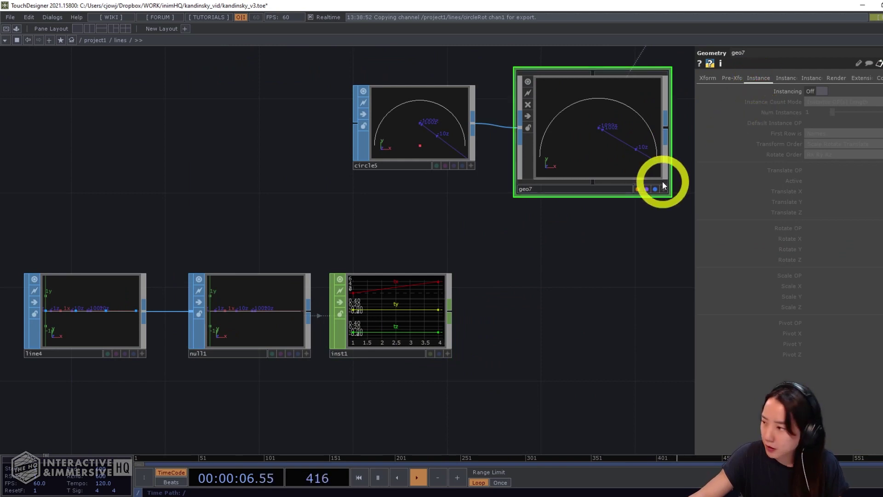
left_click(812, 94)
left_click_drag(371, 324, 822, 124)
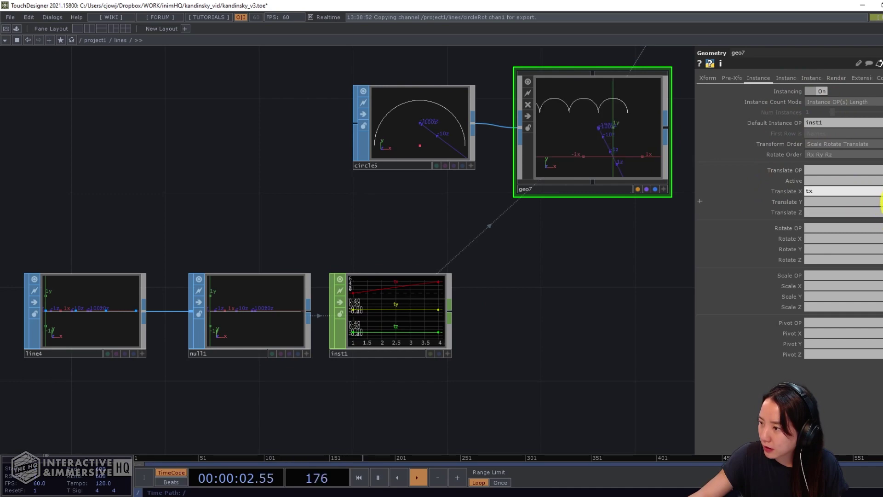
Assign the line3 material to geo7
scroll(615, 240, "down", 2)
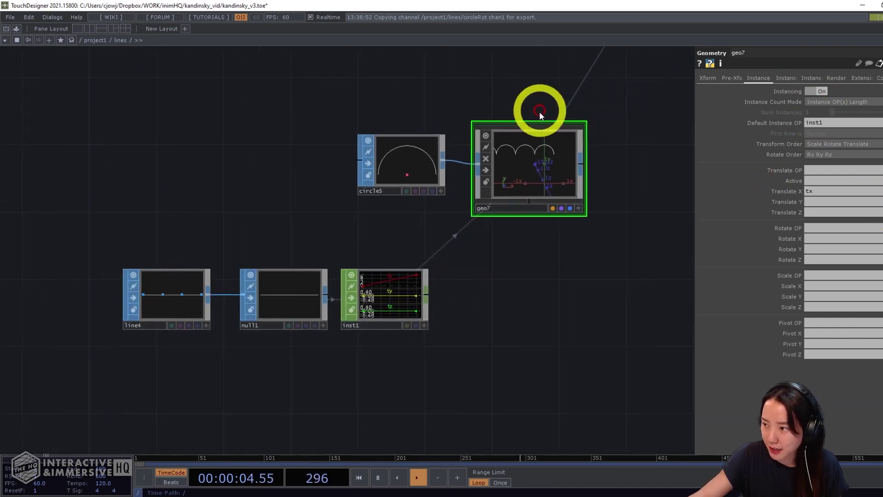
left_click_drag(587, 292, 429, 291)
scroll(444, 255, "down", 3)
left_click_drag(443, 255, 483, 338)
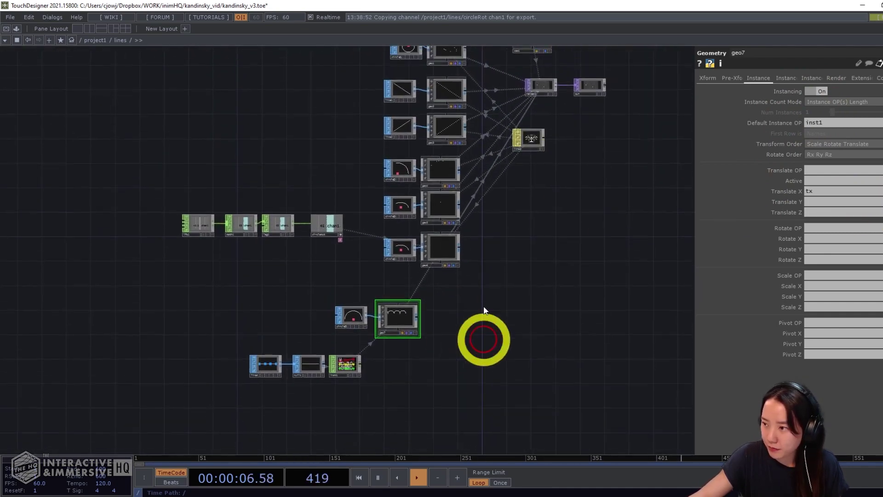
scroll(539, 171, "up", 1)
left_click_drag(511, 186, 379, 357)
left_click(379, 357)
left_click_drag(423, 400, 414, 335)
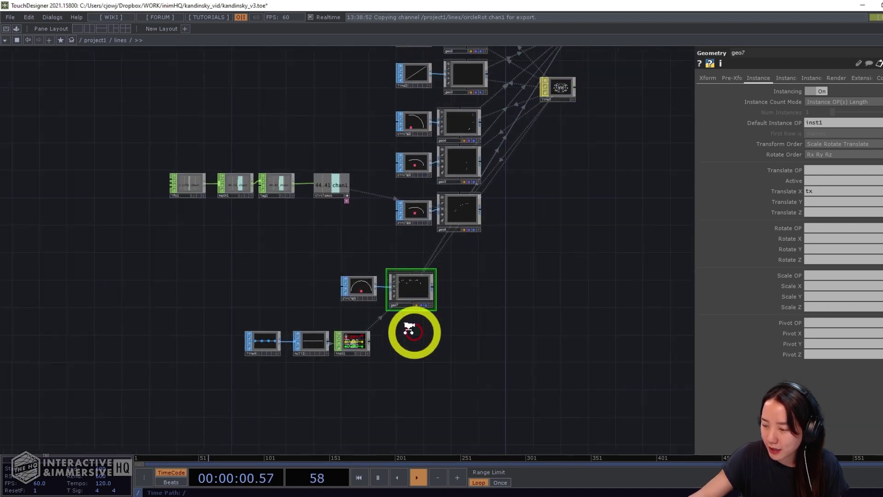
scroll(414, 335, "up", 3)
left_click_drag(602, 155, 451, 349)
scroll(484, 258, "down", 2)
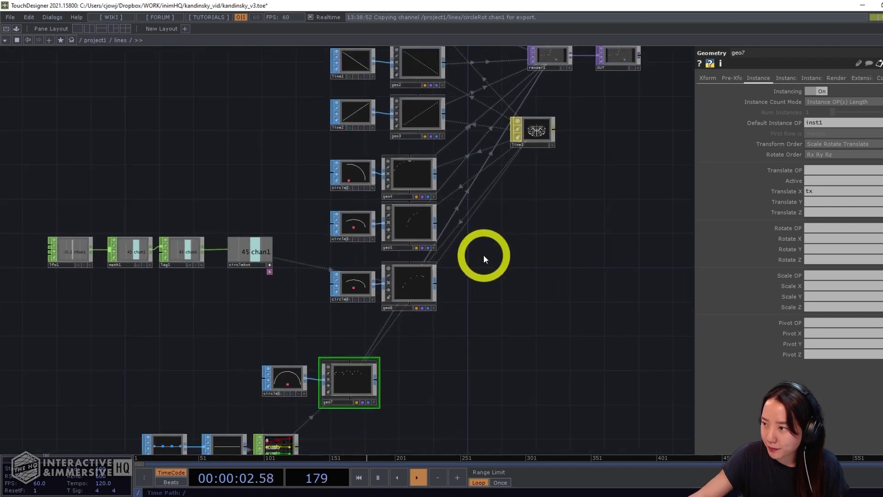
Display the OUT TOP in the network background and check the row of half circles in the composition
left_click(632, 68)
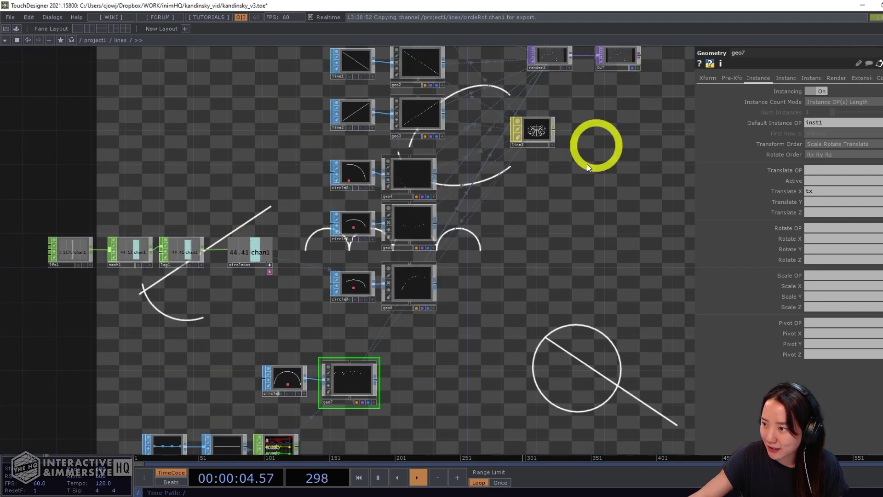
scroll(587, 175, "down", 2)
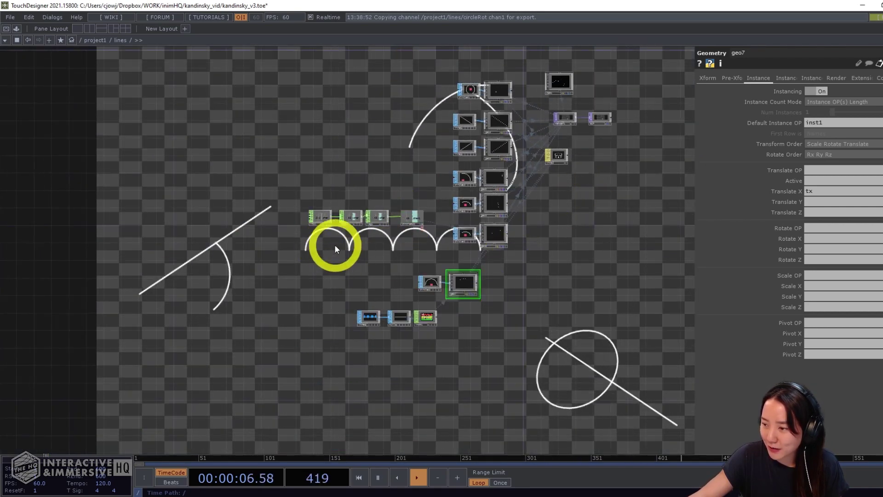
scroll(479, 257, "up", 3)
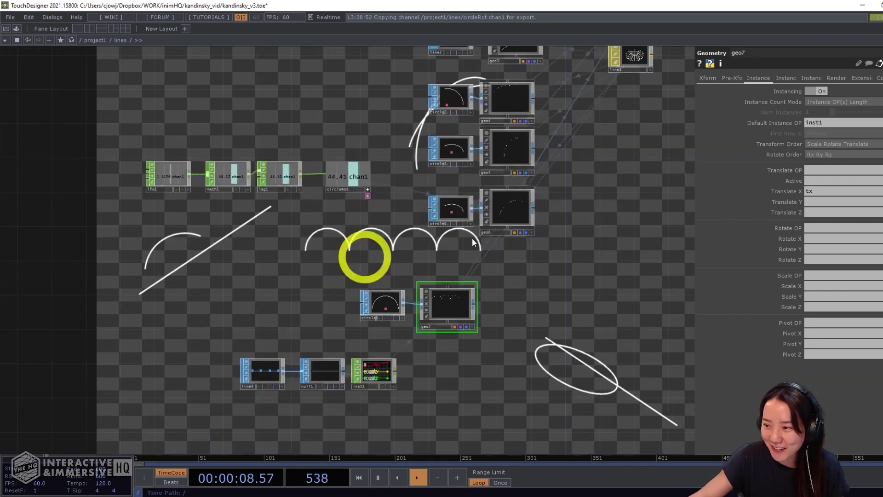
scroll(426, 359, "up", 2)
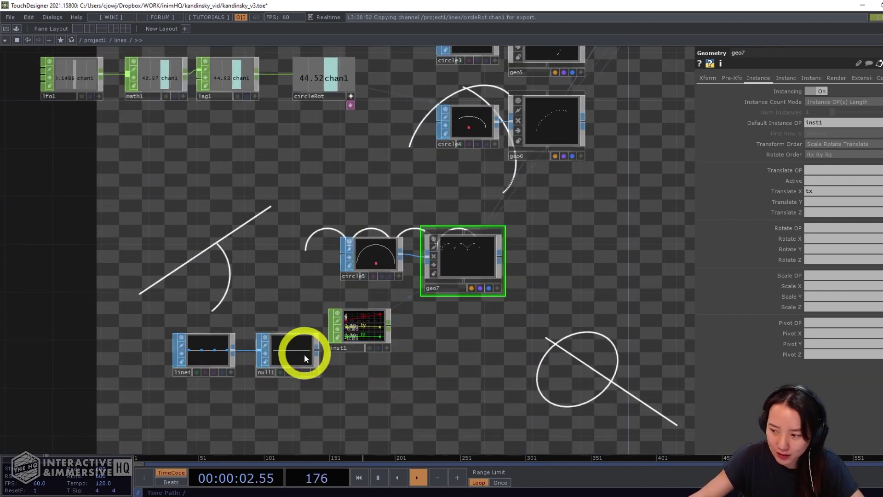
Append a Geometry COMP to null1, placing it below inst1
left_click_drag(304, 354, 320, 372)
right_click(316, 373)
type("ge")
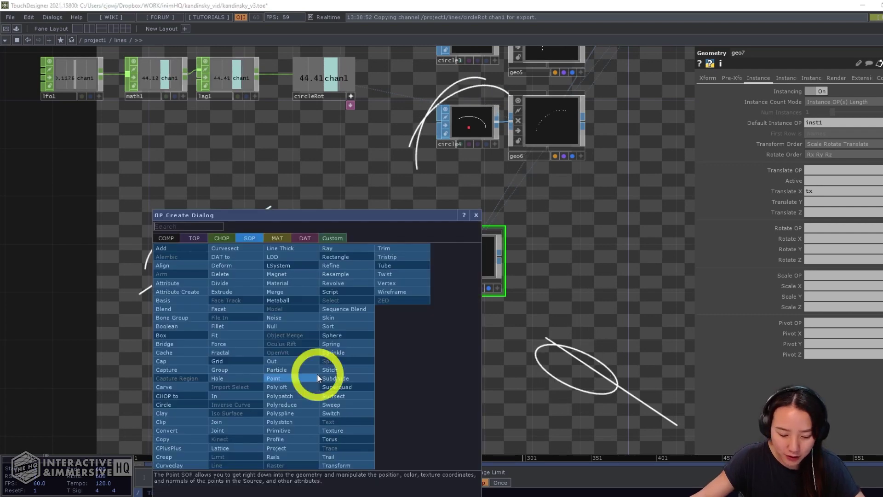
left_click(170, 238)
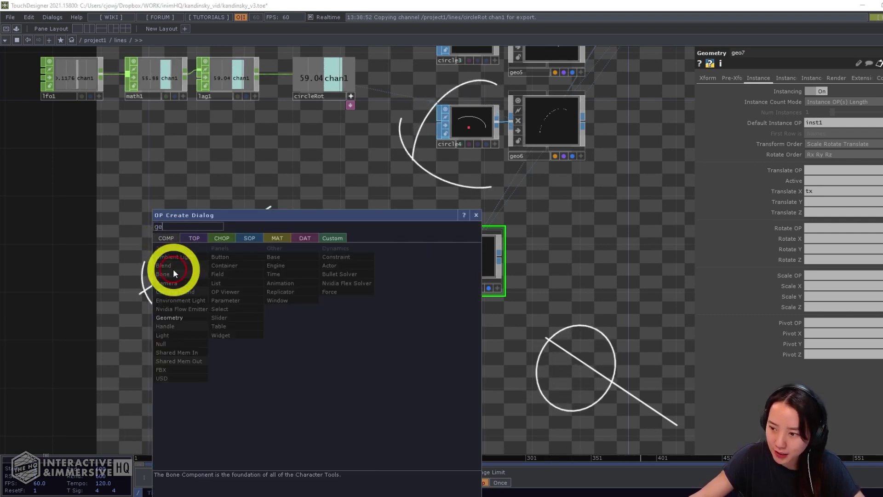
left_click(172, 316)
left_click(373, 376)
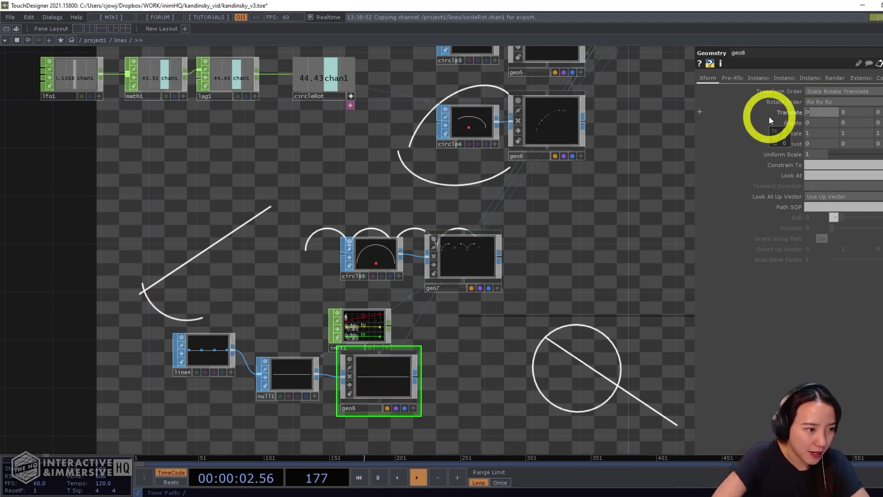
Set geo8's Translate X to -3.5 and Translate Y to 1
type("-3.5")
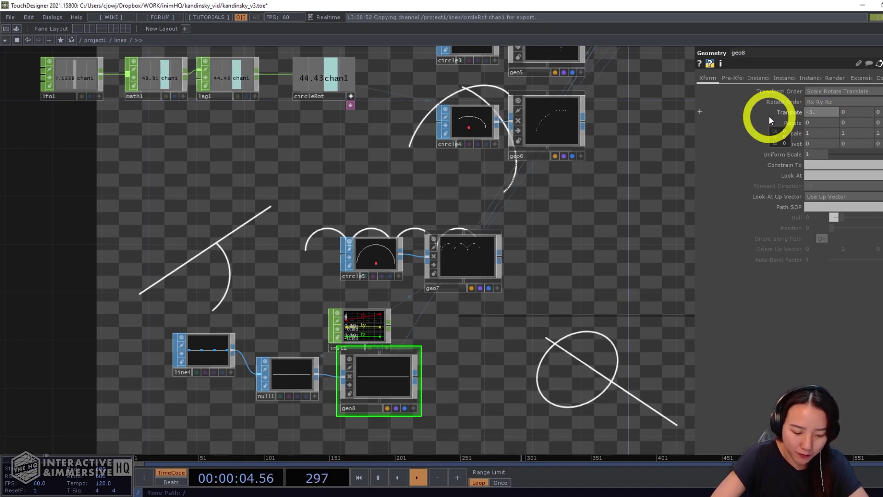
key("Return")
left_click(853, 112)
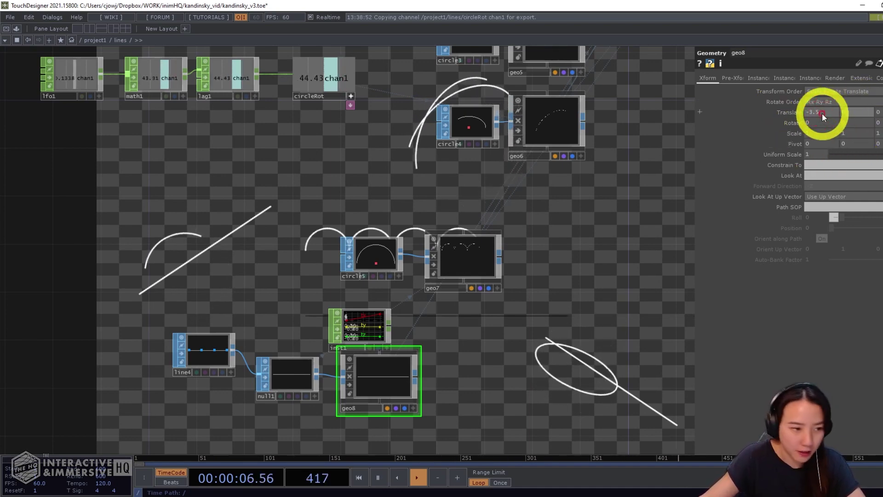
type("1")
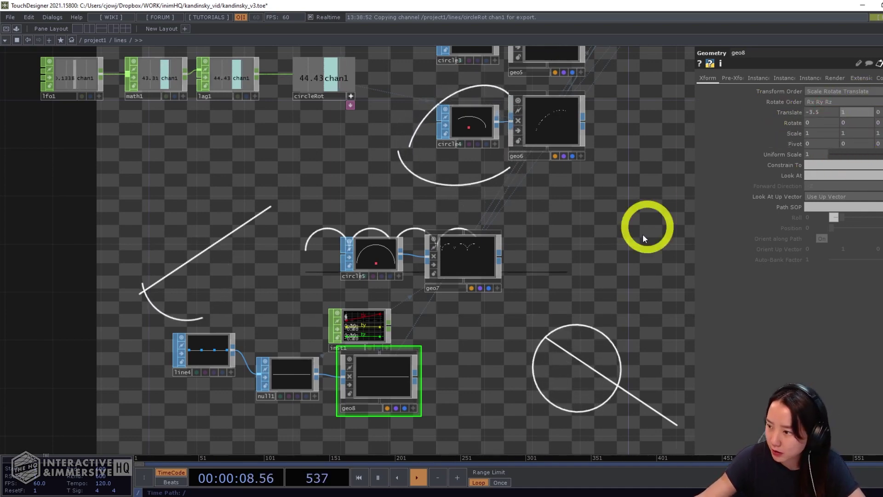
Assign the line3 material to geo8
left_click_drag(646, 227, 460, 290)
left_click_drag(508, 138, 322, 373)
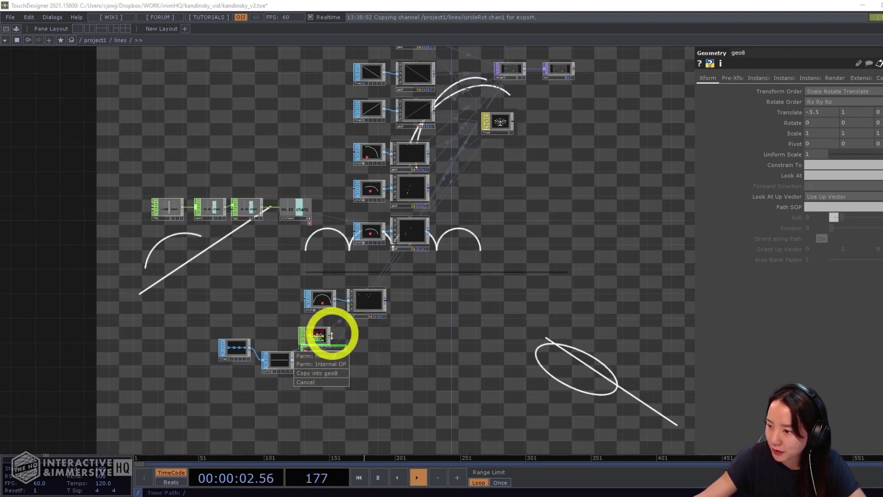
left_click(325, 355)
left_click_drag(323, 283, 406, 265)
scroll(406, 266, "up", 5)
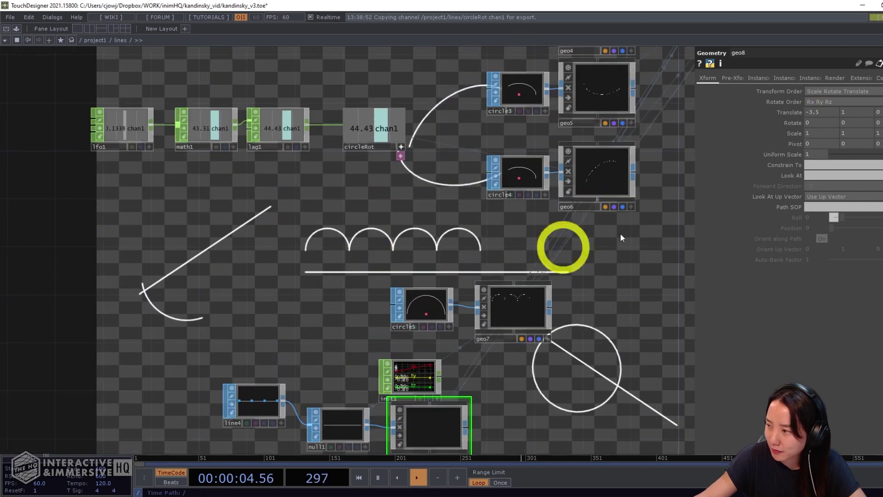
Set geo8's Translate X to -4 and Translate Y to 1.5, aligning the straight line with the base of the half circles
middle_click_drag(844, 112, 879, 198)
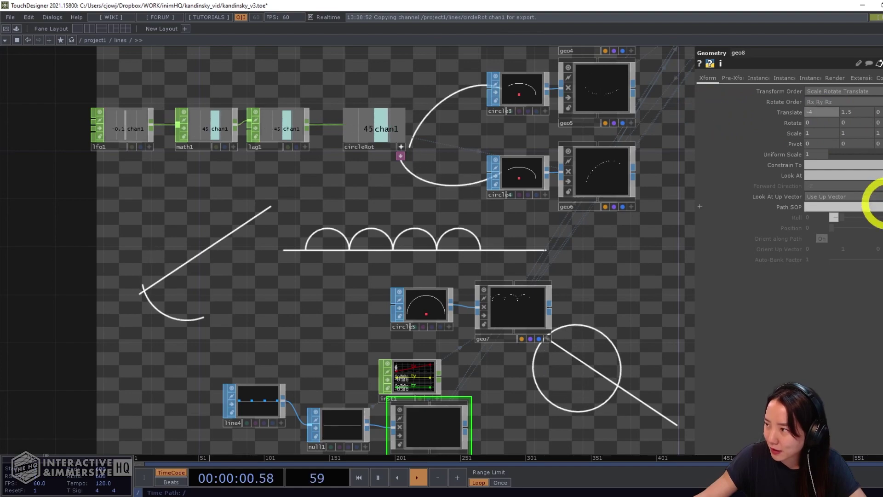
scroll(600, 253, "down", 5)
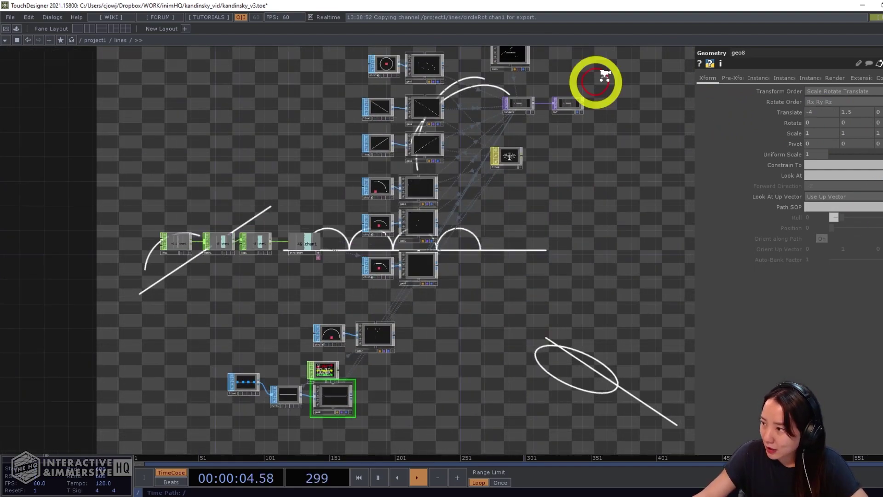
scroll(505, 167, "up", 5)
scroll(680, 108, "down", 5)
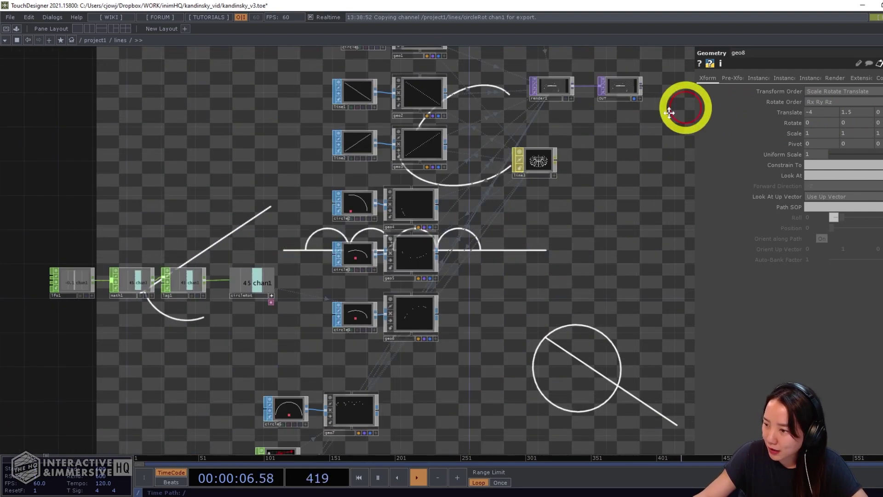
scroll(481, 360, "up", 4)
left_click_drag(496, 338, 517, 267)
scroll(444, 203, "up", 3)
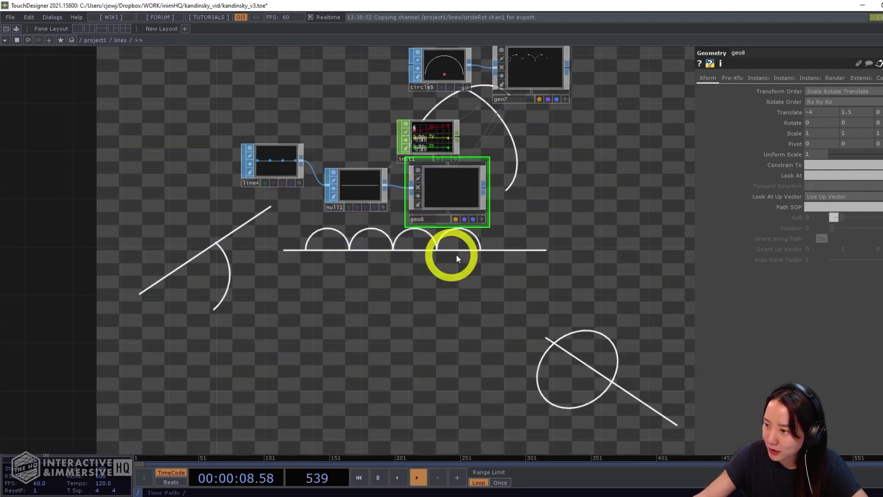
Move the line4, null1 and geo8 chain away from inst1 to free up space in the network
right_click_drag(449, 237, 270, 175)
left_click_drag(271, 176, 162, 189)
left_click(478, 153)
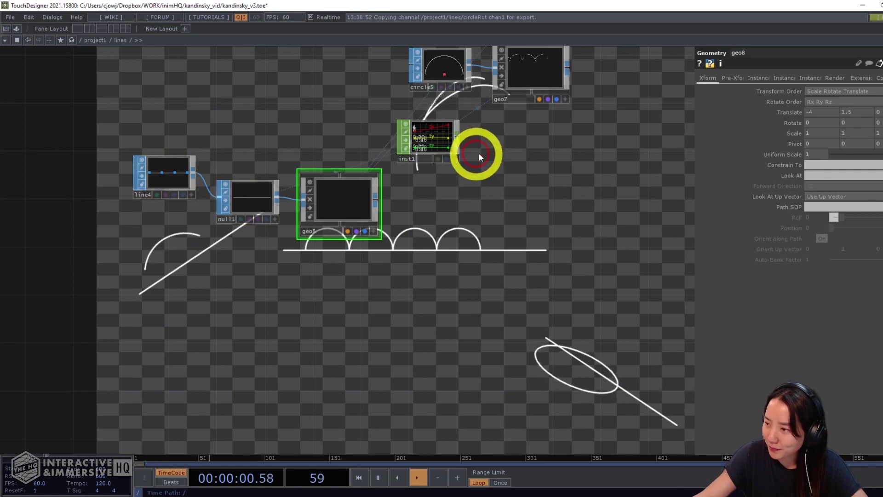
left_click_drag(493, 153, 498, 195)
Duplicate circle5 and geo7 below inst1, and try adjusting the end arc angle of the copied circle
right_click_drag(432, 84, 539, 114)
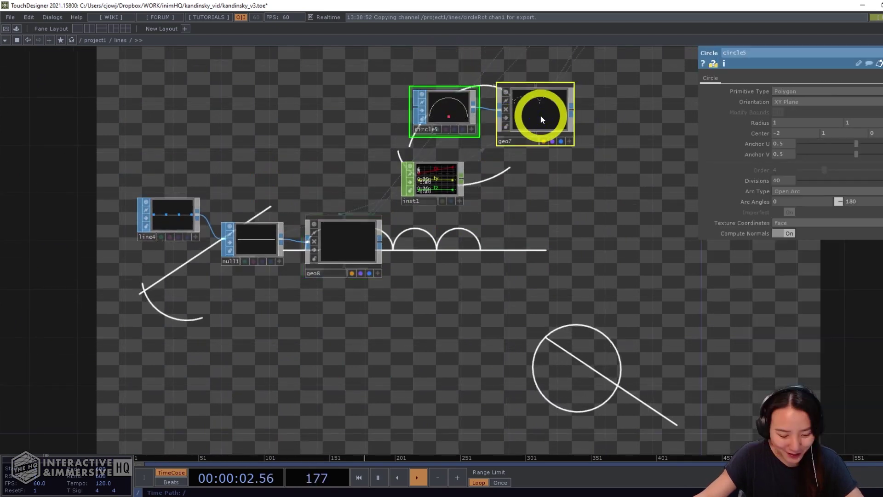
key("ctrl+c")
key("ctrl+v")
left_click(470, 278)
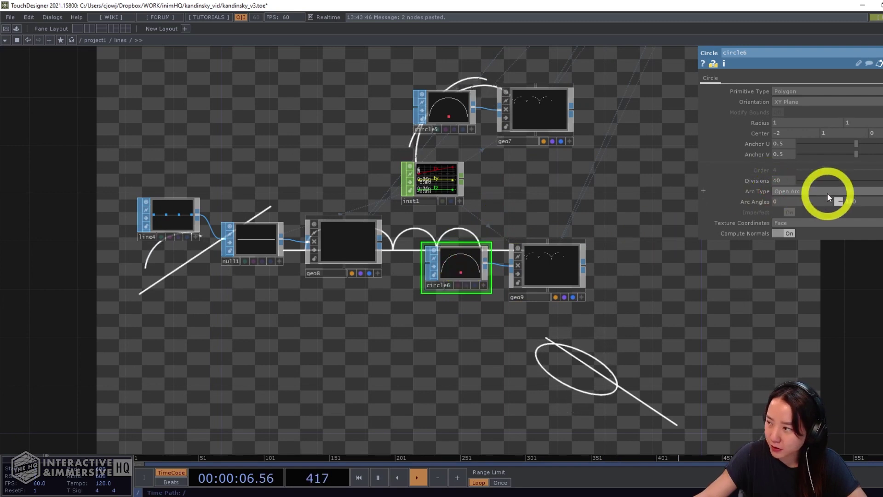
middle_click_drag(863, 201, 787, 216)
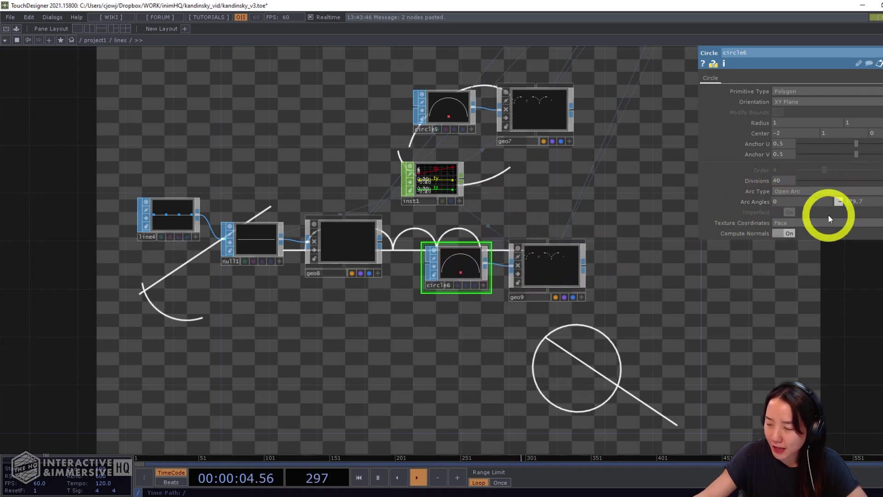
Duplicate the lfo1, math1, lag1 and circleRot chain and place the copy directly below the original
left_click_drag(589, 233, 592, 206)
right_click_drag(649, 193, 336, 96)
key("ctrl+c")
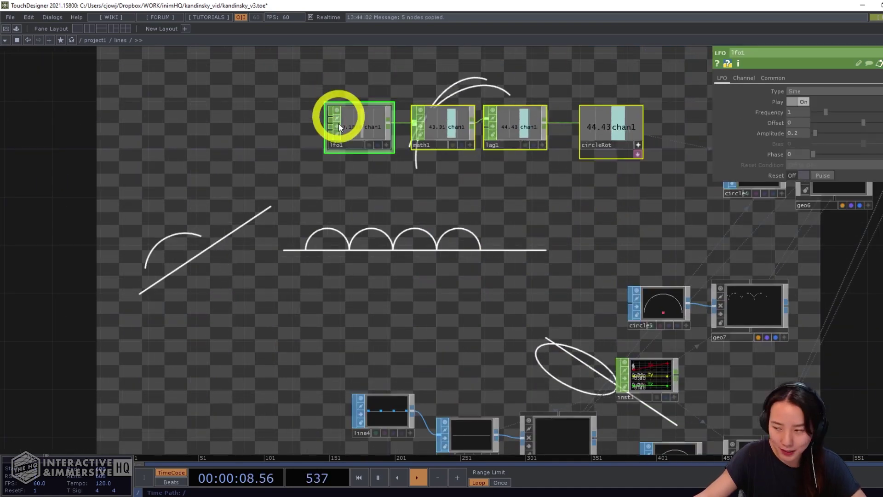
key("ctrl+v")
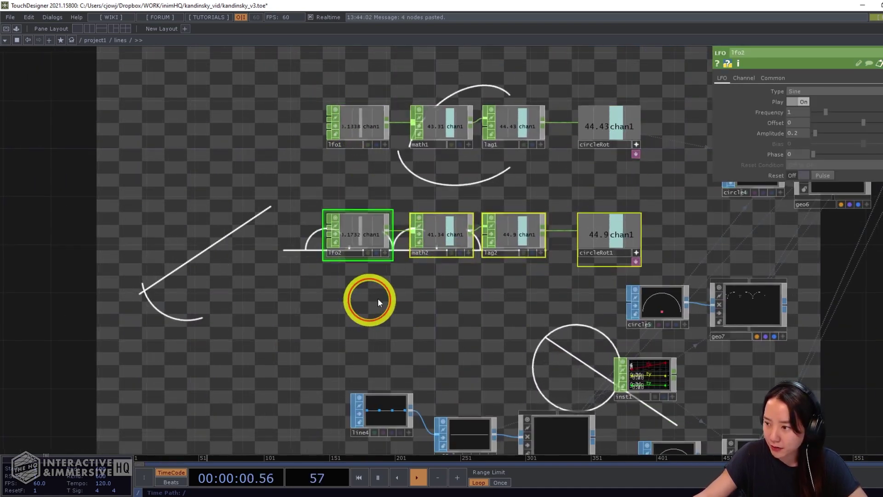
right_click_drag(334, 189, 428, 212)
left_click_drag(598, 227, 650, 249)
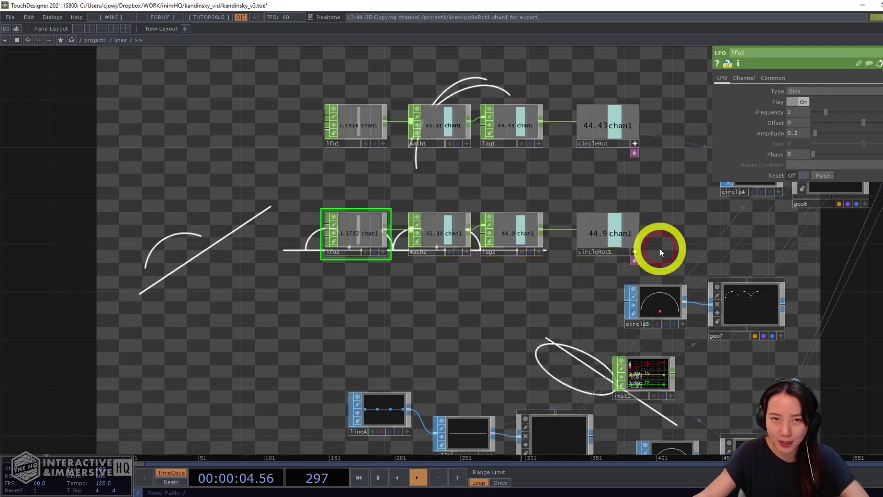
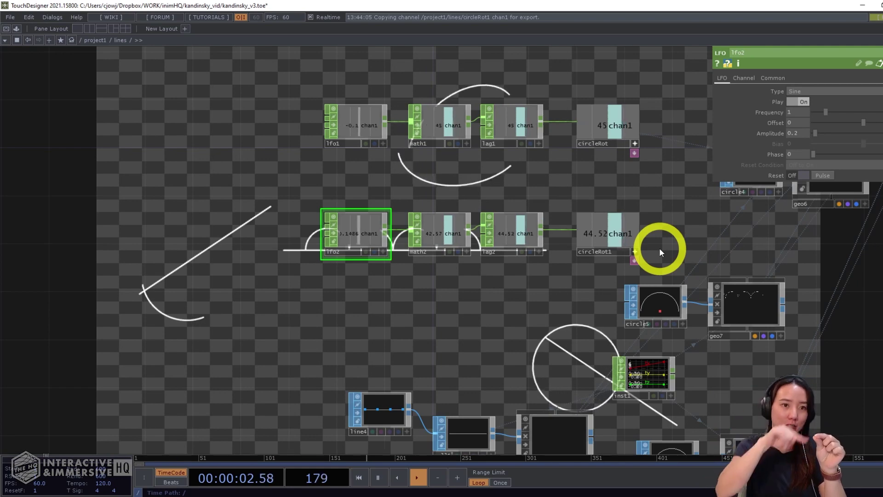
Set lfo2's Amplitude to 1 and Frequency to 0.2
left_click_drag(348, 279, 348, 284)
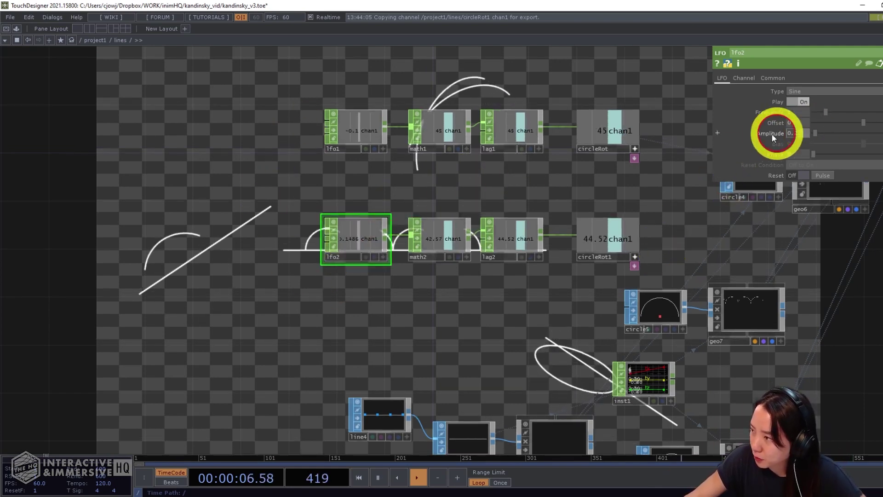
left_click_drag(794, 115, 762, 122)
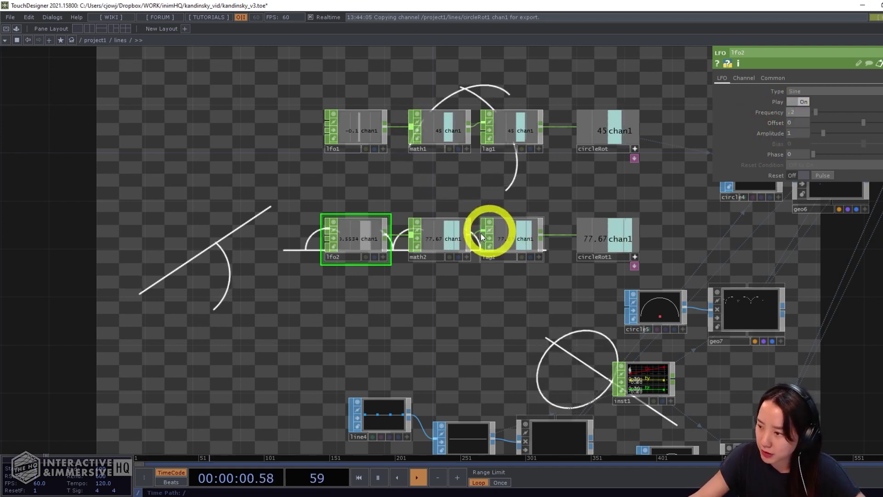
Set the upper To Range value of math2 to 360
left_click(437, 234)
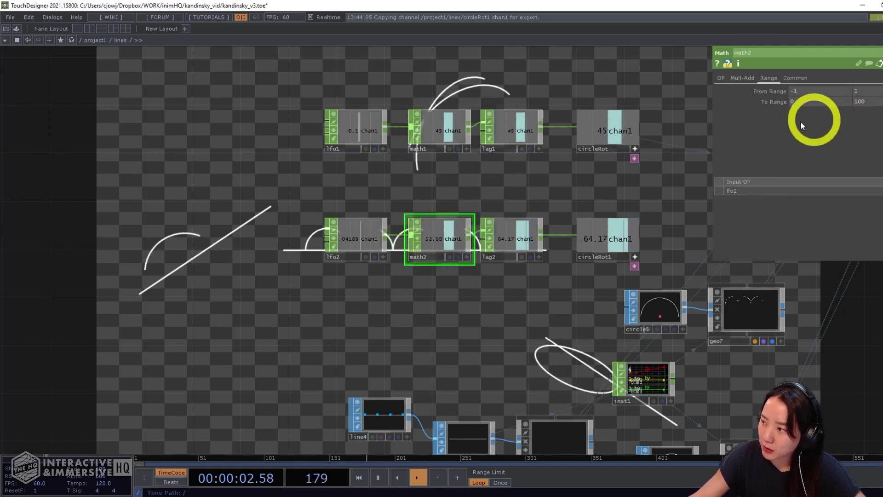
left_click_drag(860, 101, 835, 101)
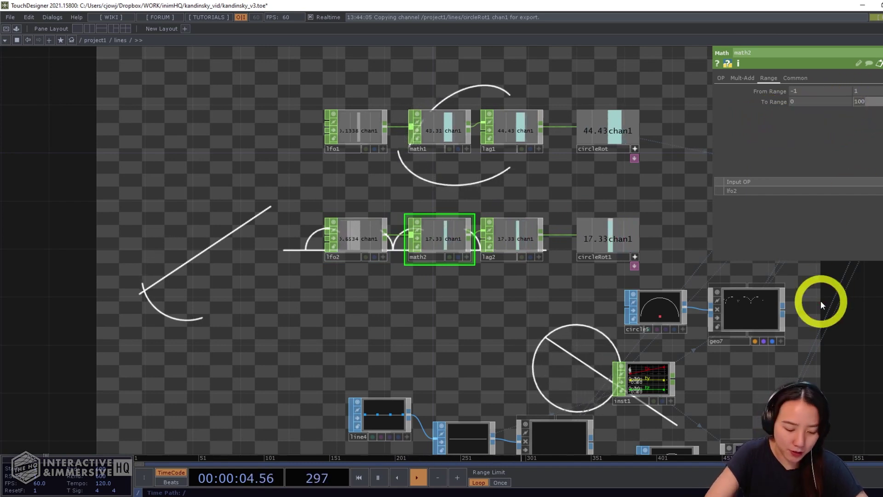
type("360")
key("Return")
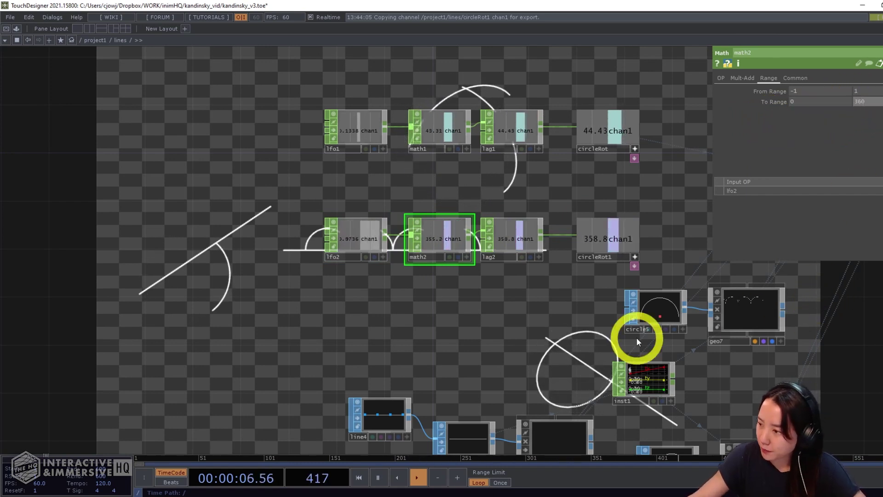
Check the circleRot1 and lag2 channels and set the upper To Range value of math2 to 280
left_click(630, 255)
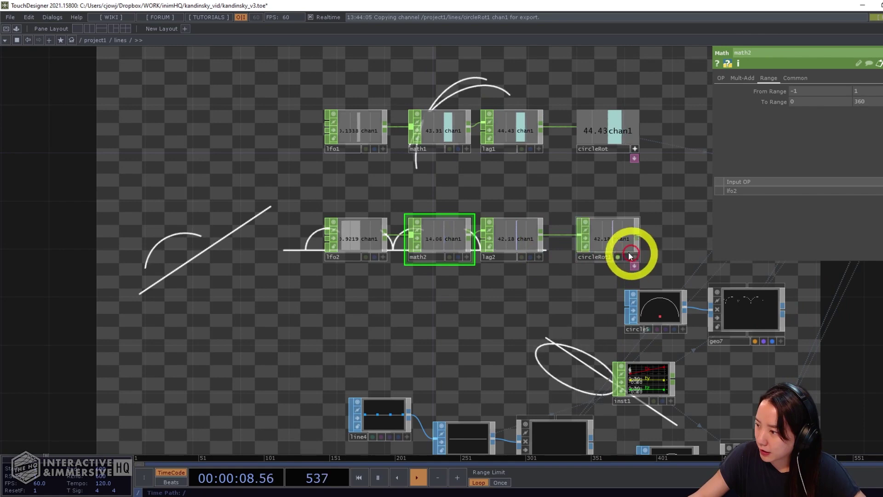
scroll(630, 256, "up", 5)
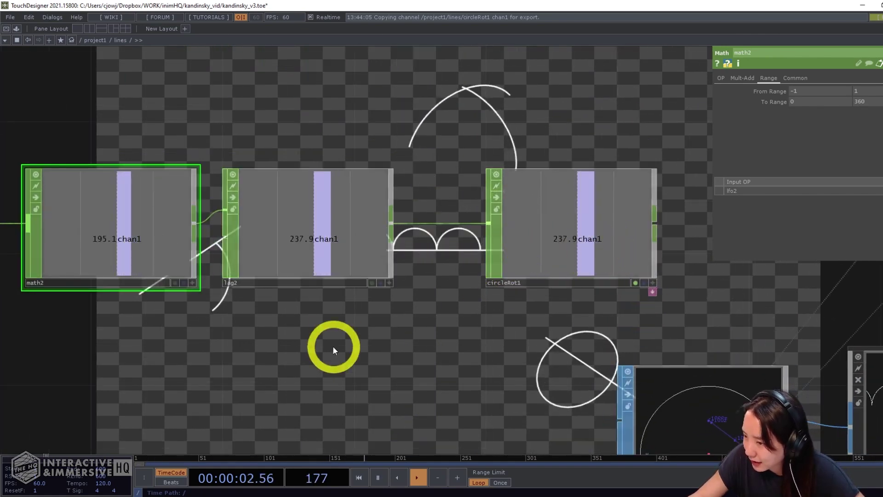
left_click_drag(333, 350, 478, 330)
left_click(457, 247)
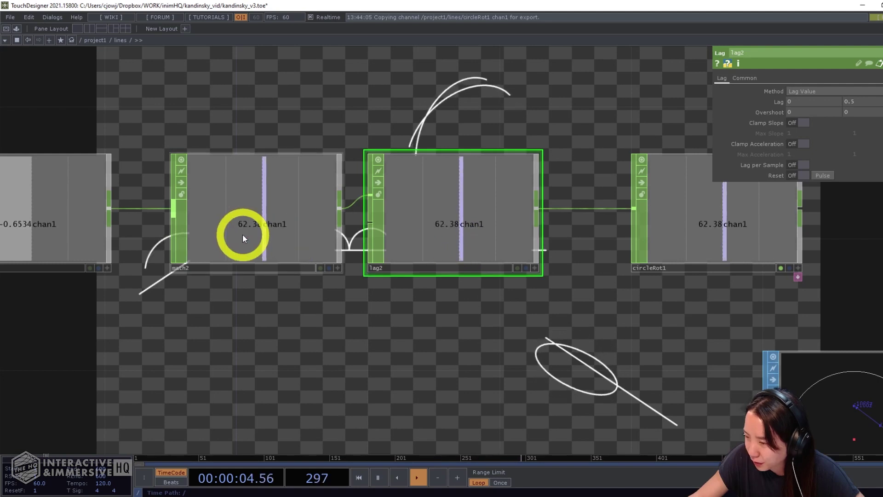
scroll(381, 250, "down", 2)
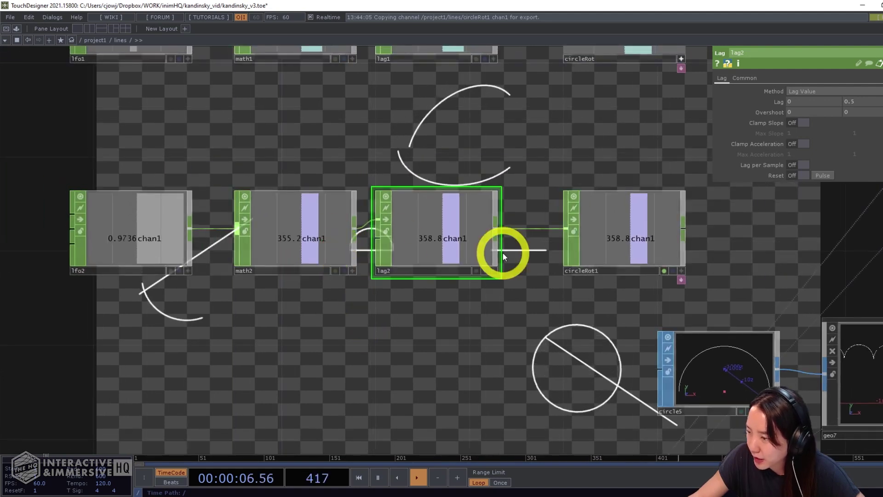
left_click(350, 233)
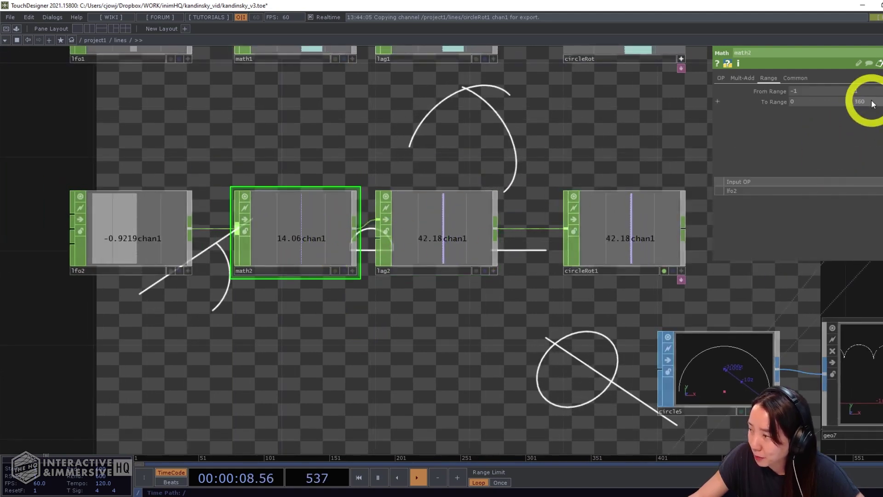
left_click_drag(872, 104, 763, 116)
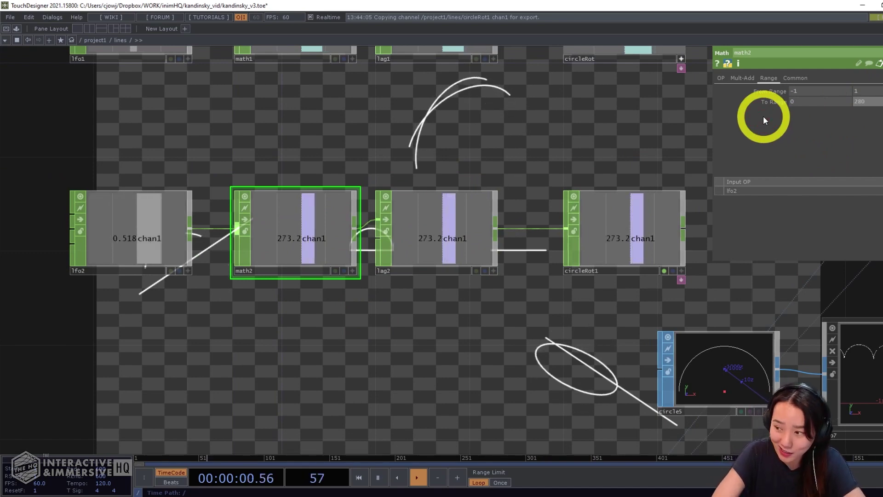
Rename the circleRot1 null to arcAngle
scroll(630, 157, "down", 3)
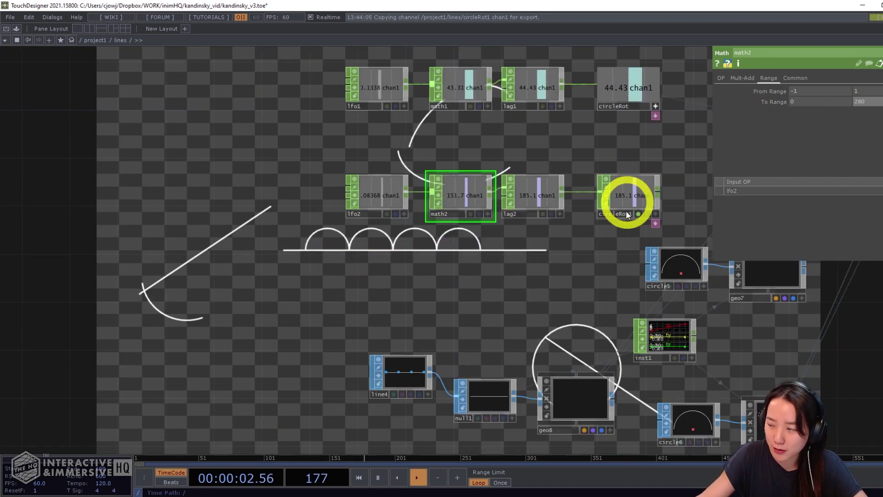
left_click_drag(518, 239, 409, 203)
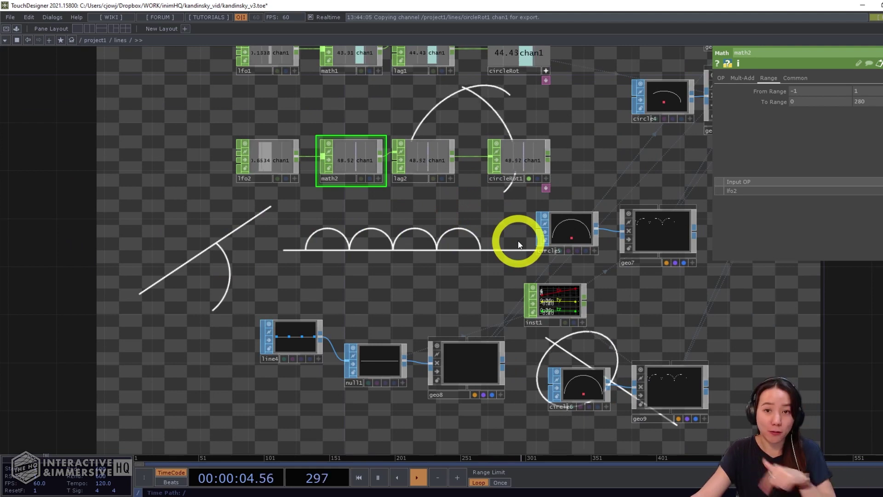
left_click(582, 395)
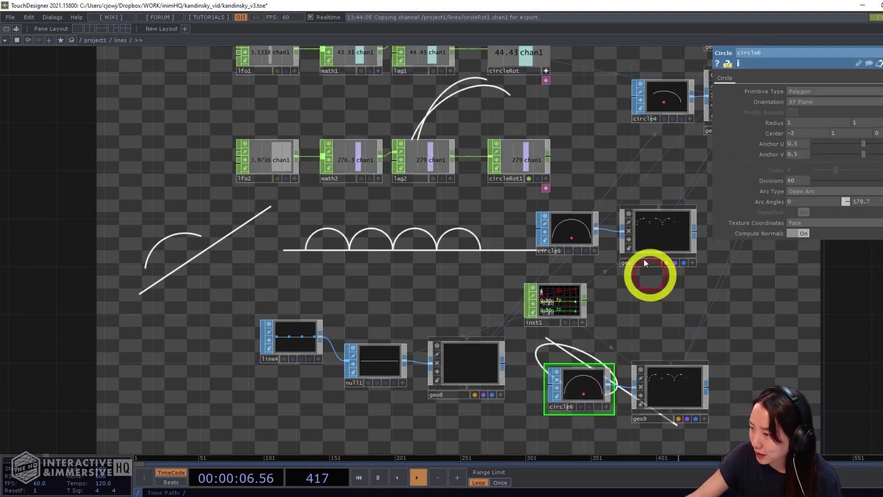
left_click(518, 178)
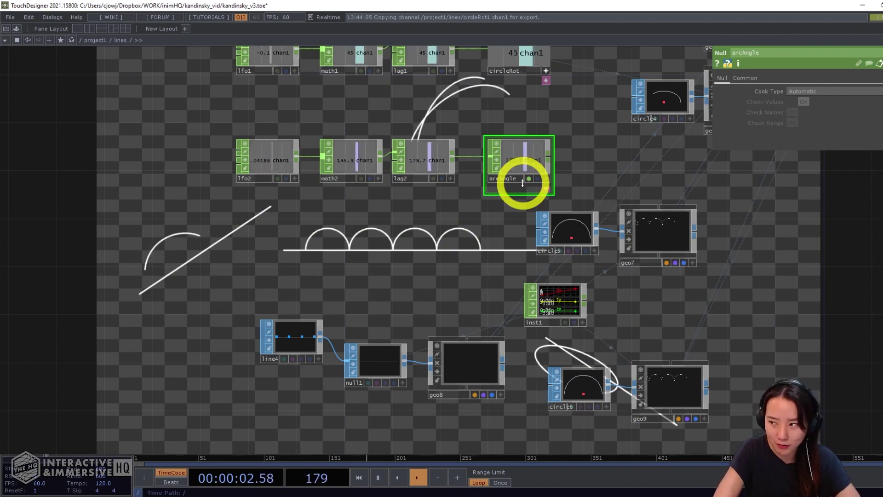
Link arcAngle's chan1 to the end value of circle6's Arc Angles as a CHOP reference
left_click(606, 406)
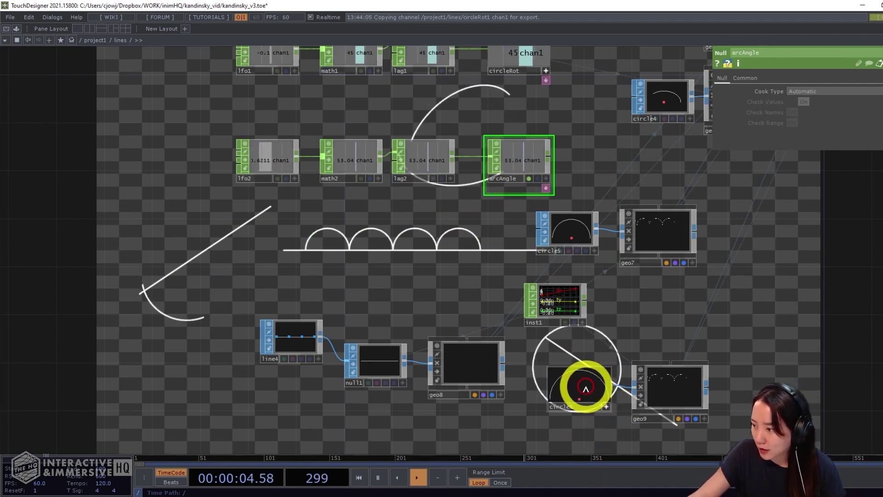
left_click(581, 387)
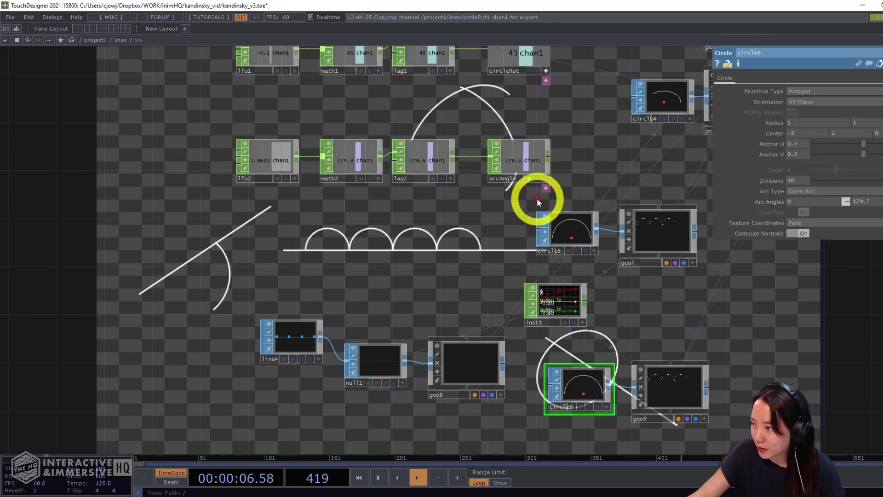
left_click(546, 178)
left_click_drag(547, 182, 870, 203)
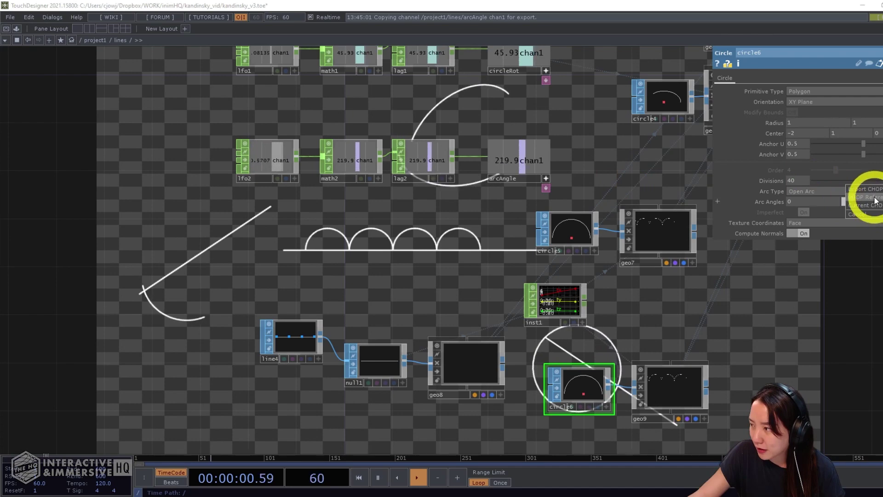
left_click(871, 198)
Align line4 with null1 in the network and move inst1 directly above null1
left_click_drag(724, 333, 717, 289)
scroll(581, 351, "up", 6)
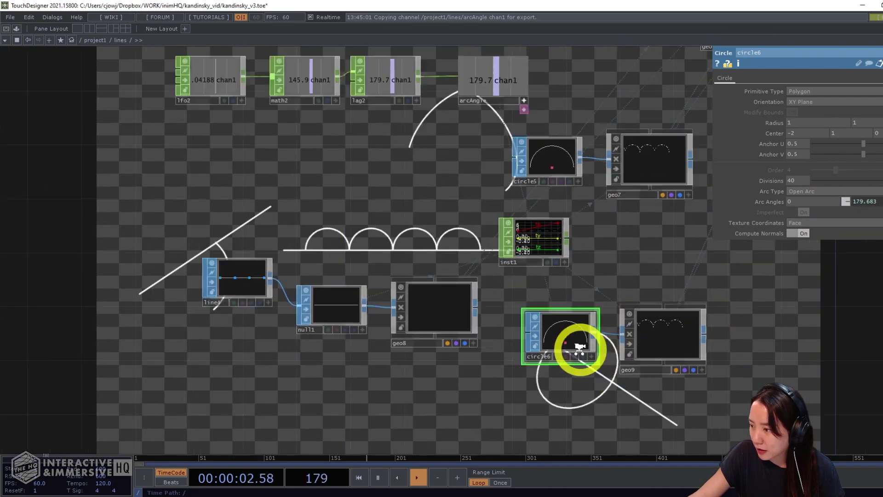
scroll(631, 350, "down", 5)
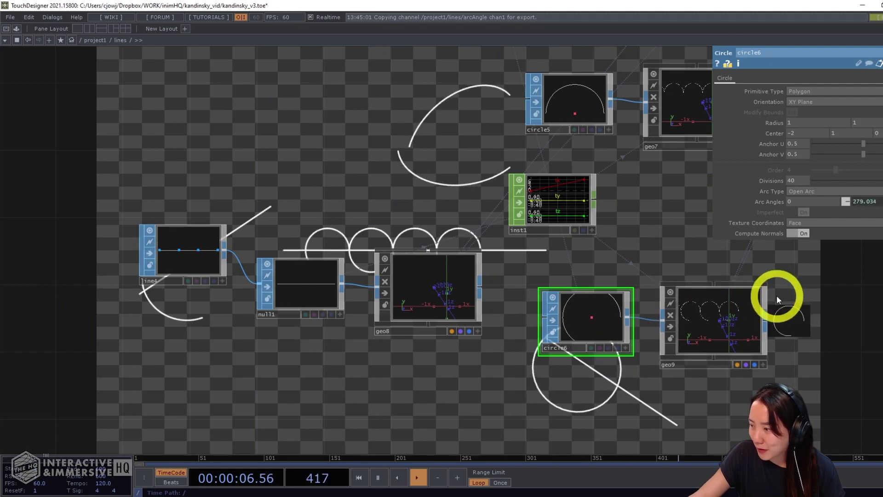
scroll(759, 319, "down", 3)
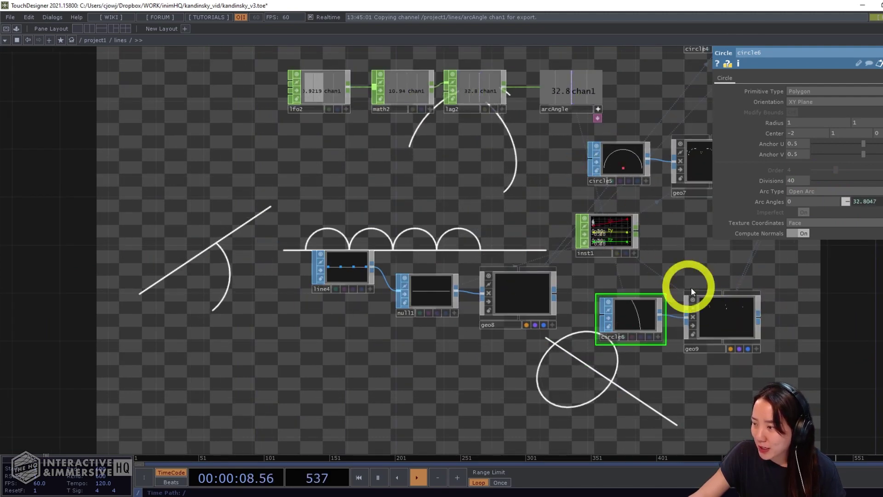
left_click_drag(351, 266, 351, 290)
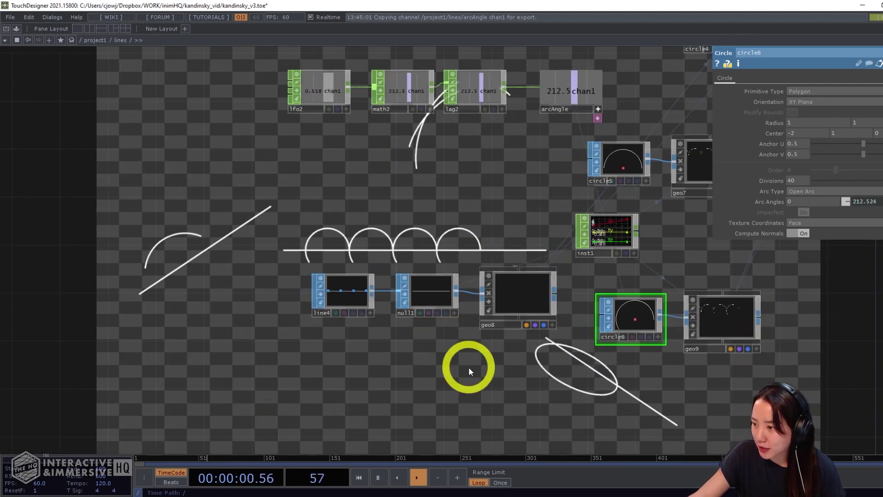
left_click(338, 291)
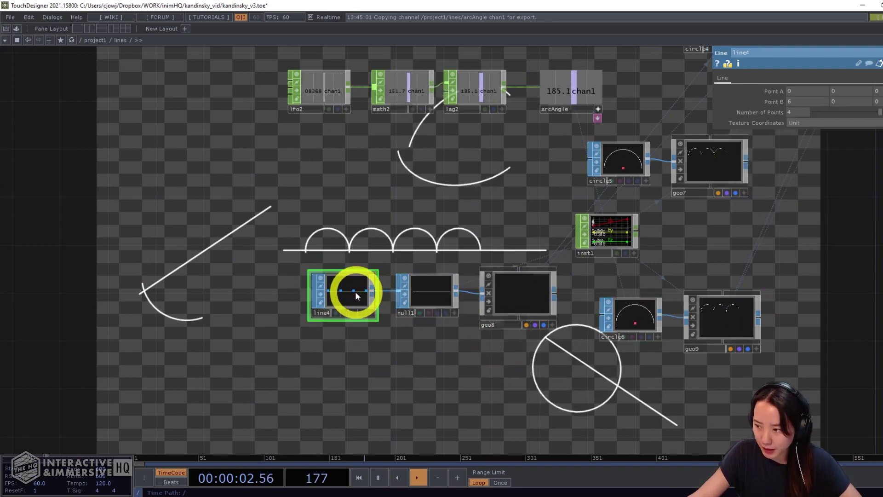
left_click_drag(598, 232, 409, 230)
Duplicate line4, null1 and inst1 together and place the copies directly below the originals
right_click_drag(299, 205, 439, 314)
key("ctrl+c")
key("ctrl+v")
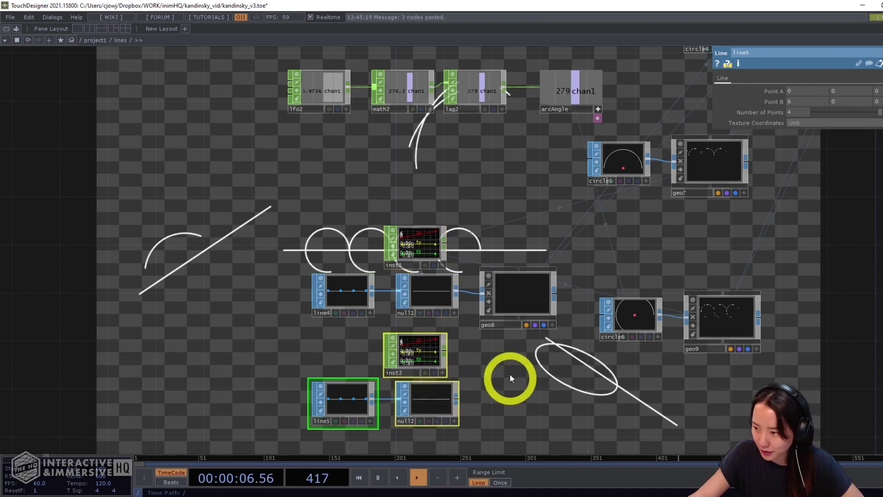
Slope the copied line5 by setting its Point B to X 5 and Y 2
left_click_drag(509, 378, 497, 321)
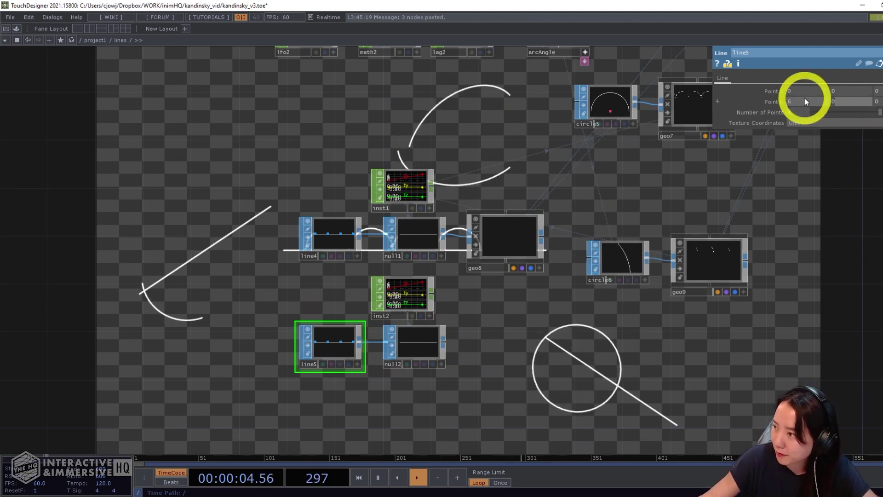
type("5")
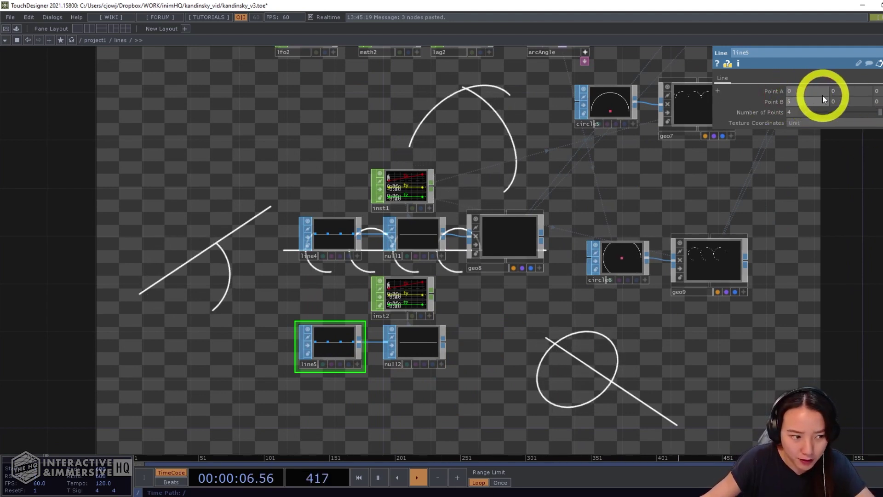
key("Tab")
type("2")
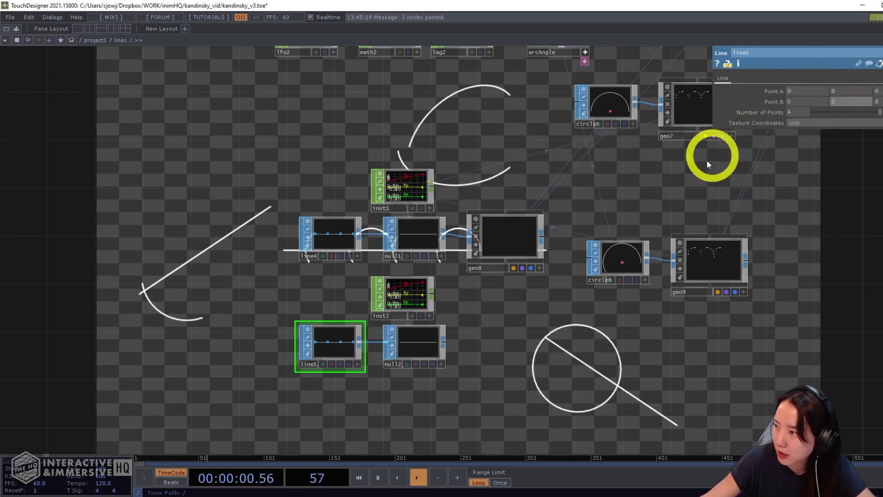
left_click(703, 178)
Change geo9's Default Instance OP to inst2
left_click_drag(508, 316, 471, 322)
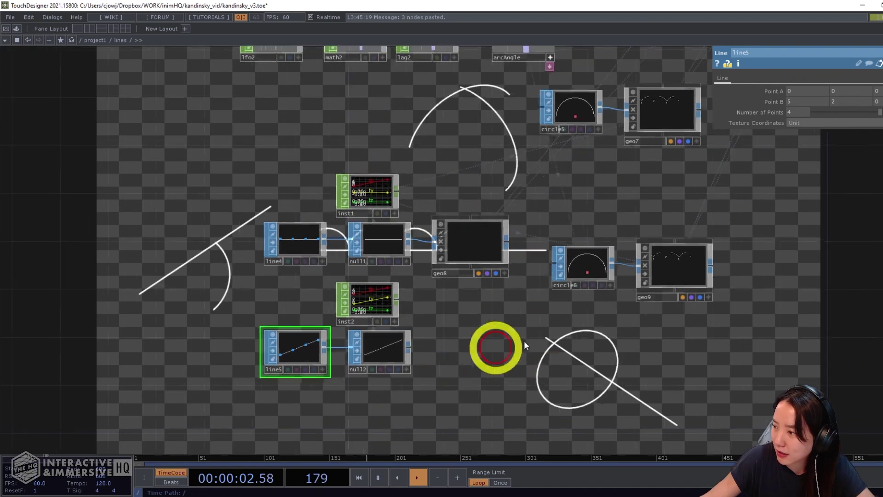
left_click(682, 272)
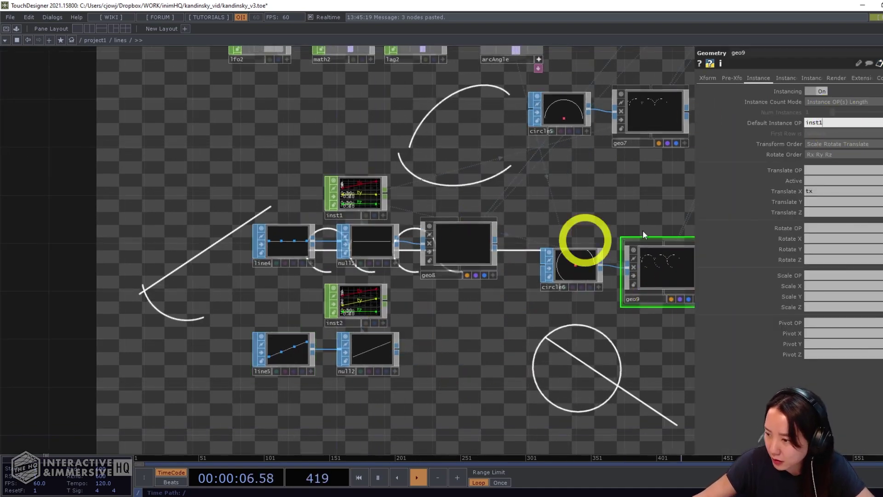
key("BackSpace")
type("2")
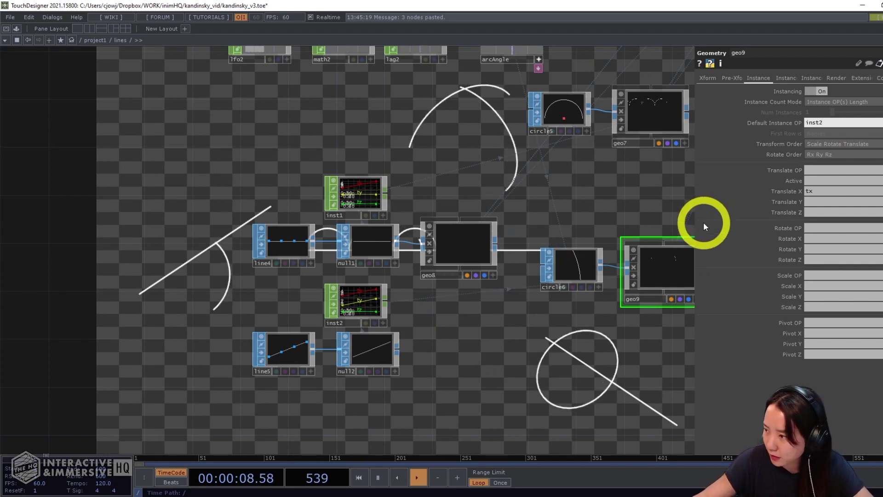
Move inst2 away from null2 and place it below geo8
scroll(594, 221, "up", 5)
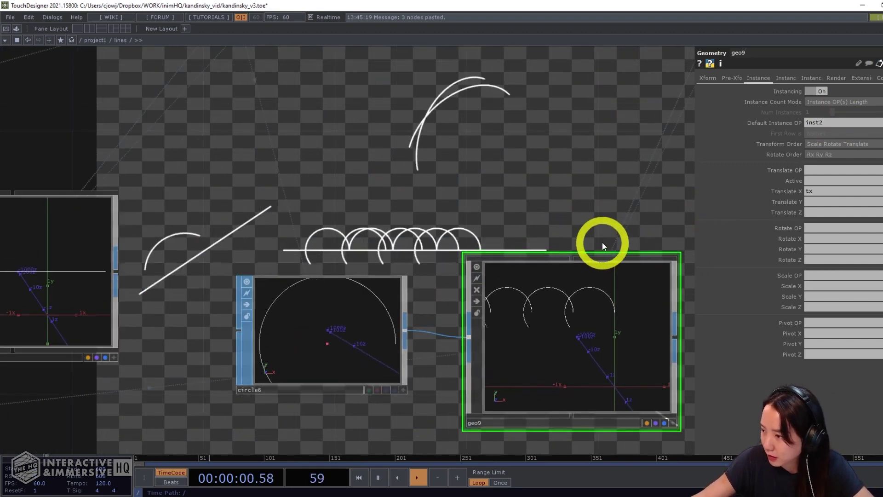
scroll(602, 242, "down", 4)
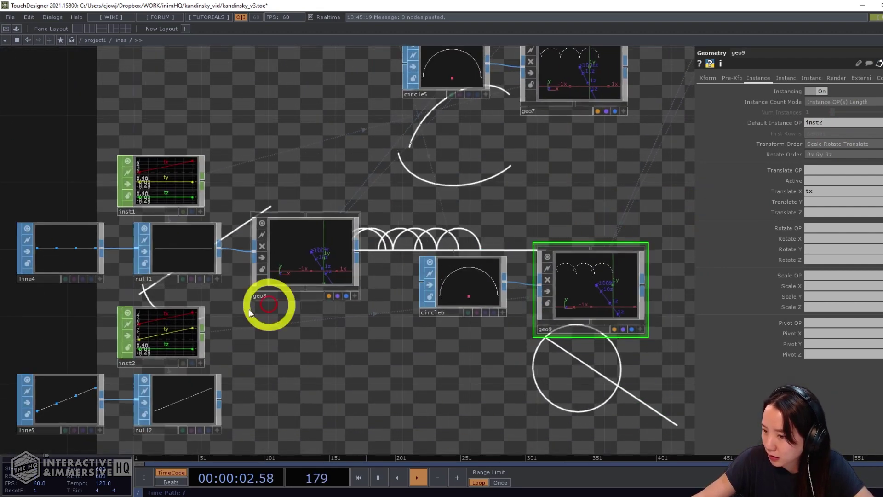
left_click_drag(178, 337, 305, 354)
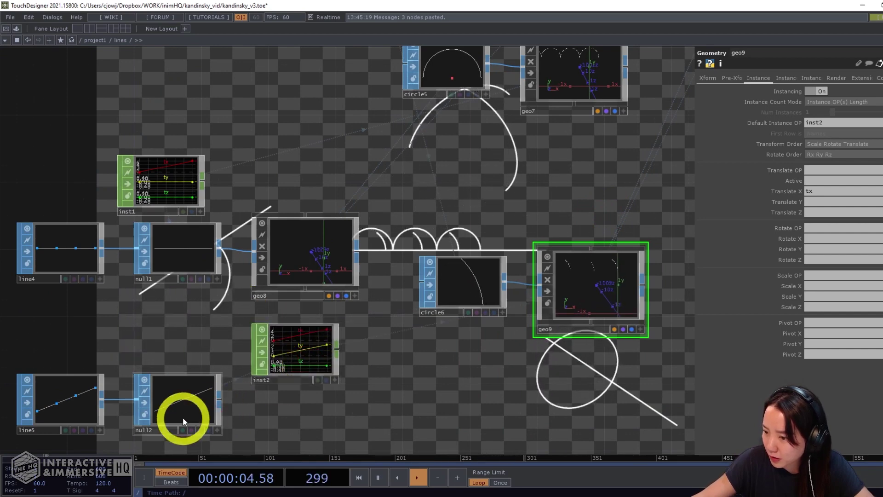
Map geo9's instance Translate Y to ty and Translate Z to tz
left_click_drag(183, 417, 840, 123)
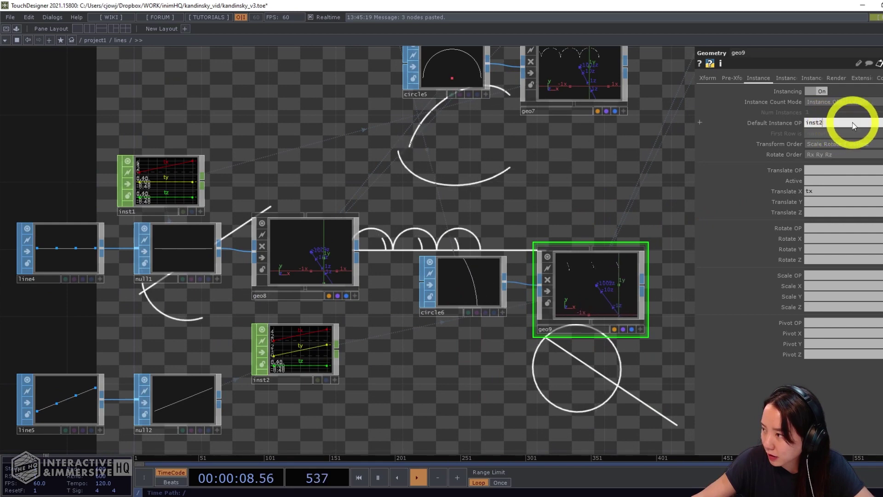
left_click(874, 201)
type("ty")
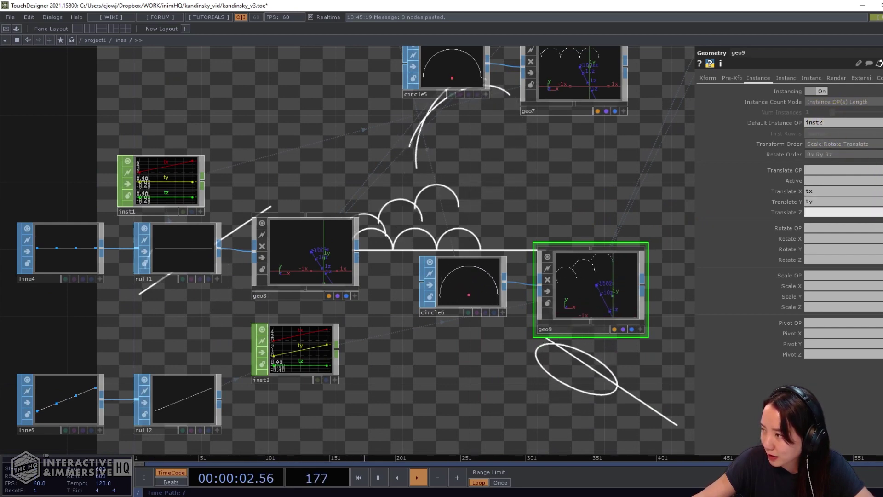
left_click(818, 212)
type("tz")
scroll(626, 177, "down", 6)
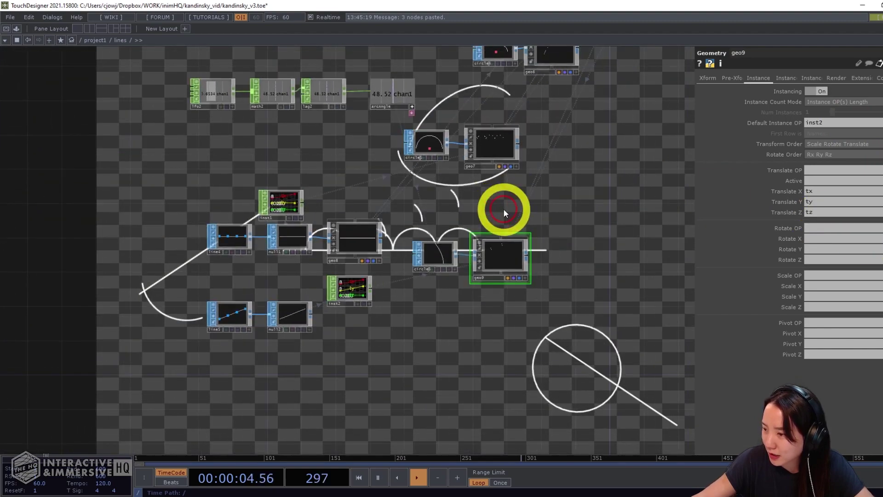
left_click_drag(475, 256, 441, 239)
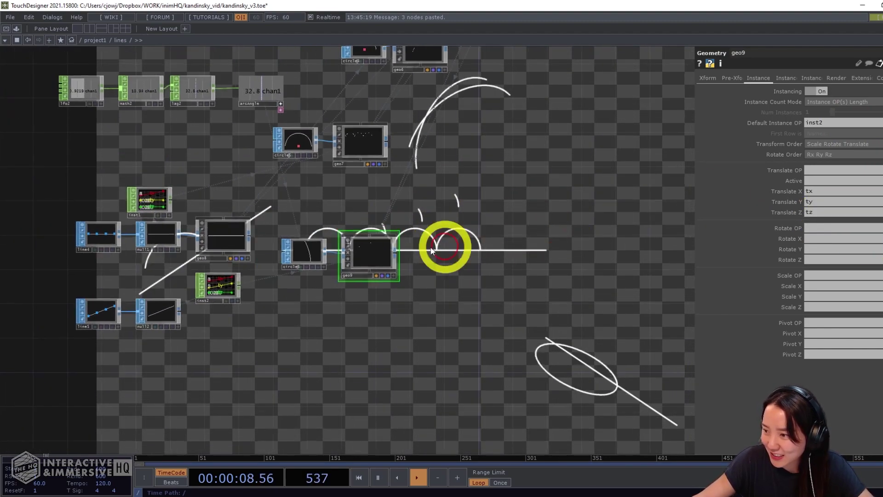
Enlarge the sloped row of arcs by setting geo9's Uniform Scale to 0.8
scroll(363, 242, "up", 3)
left_click_drag(407, 193, 532, 217)
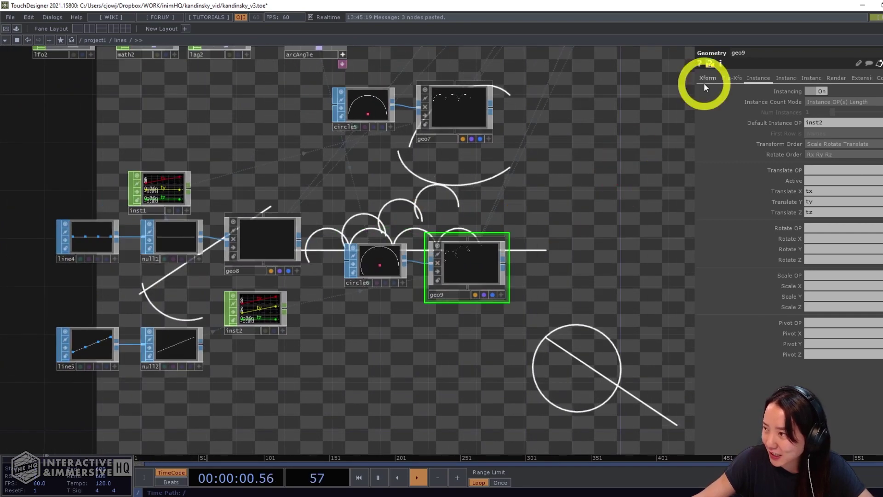
left_click(712, 78)
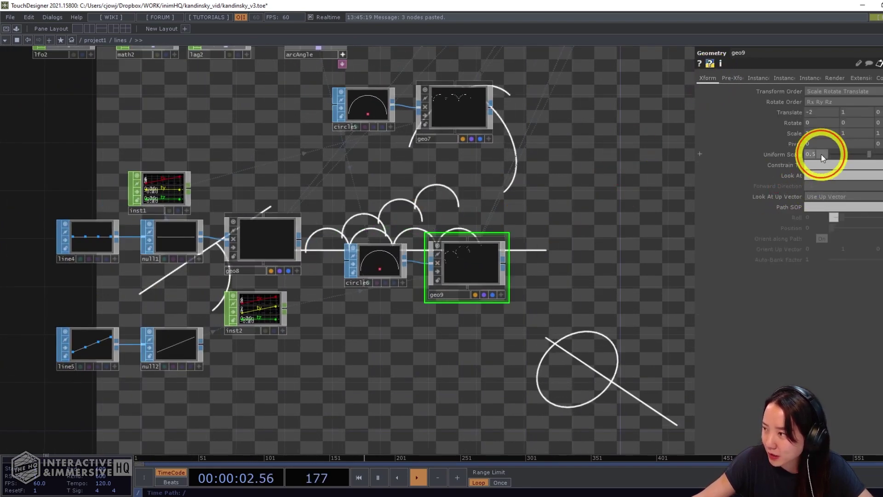
left_click_drag(817, 154, 835, 146)
Reposition the sloped arcs by setting geo9's Translate to X -3 and Y -2.6
left_click(758, 131)
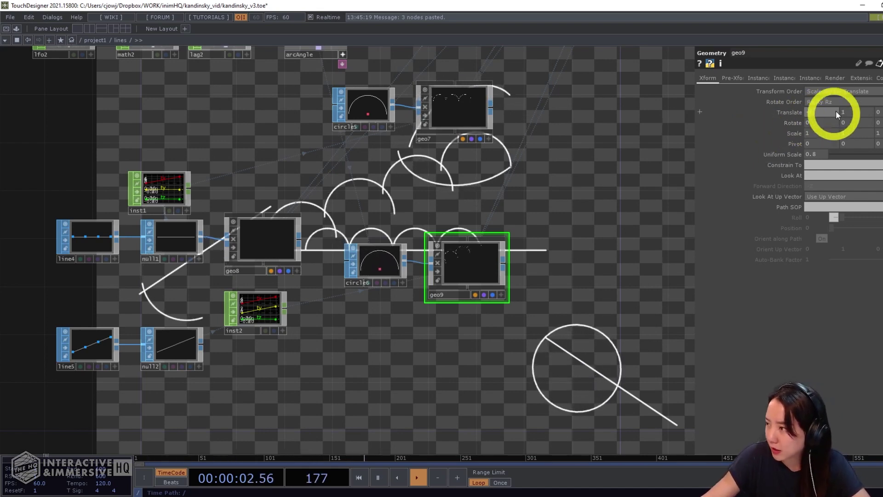
left_click(760, 131)
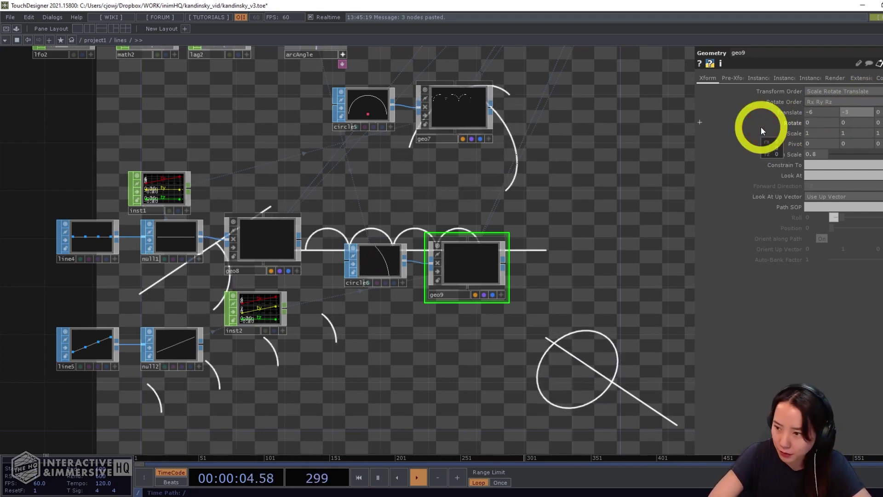
mouse_move(820, 114)
left_mouse_down()
mouse_move(813, 98)
mouse_move(809, 121)
left_mouse_up()
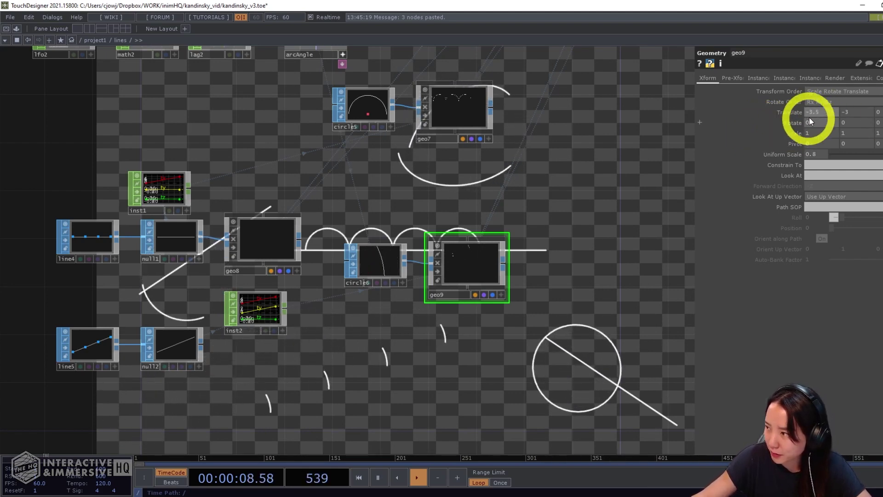
left_click_drag(755, 112, 741, 116)
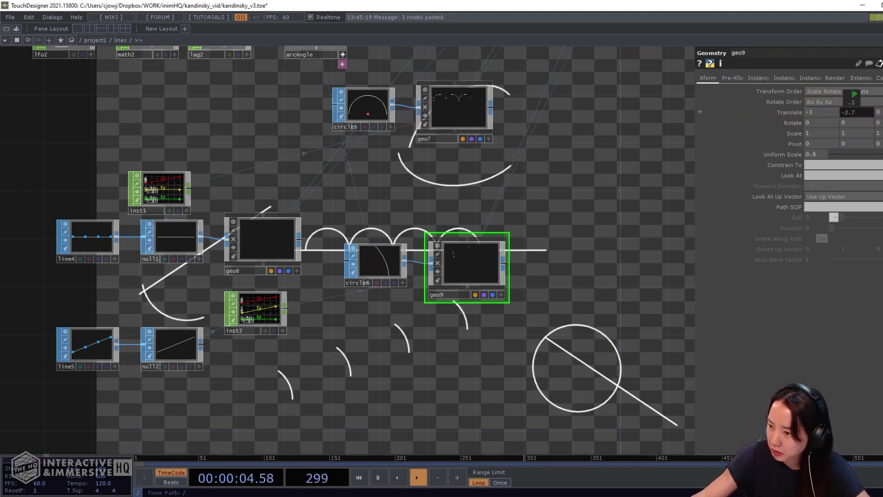
middle_click_drag(852, 114, 882, 104)
Shift the horizontal row of arcs by setting geo7's Translate X to 3
scroll(566, 173, "down", 6)
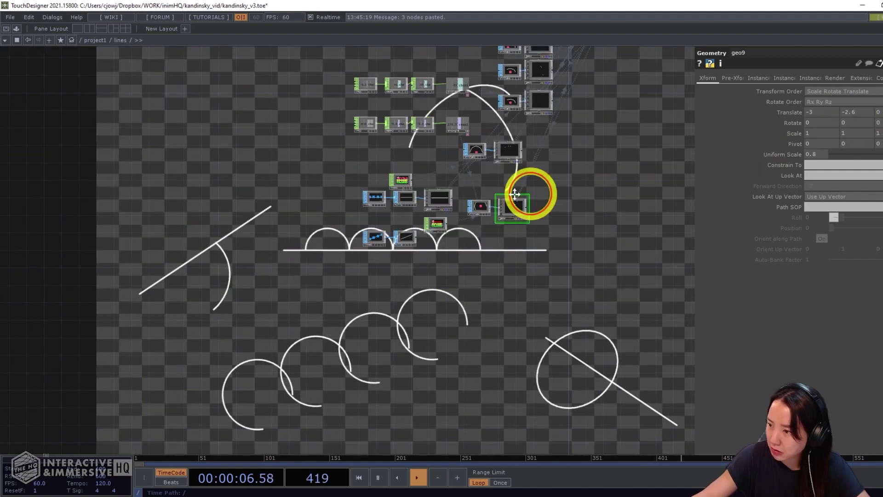
scroll(453, 211, "up", 5)
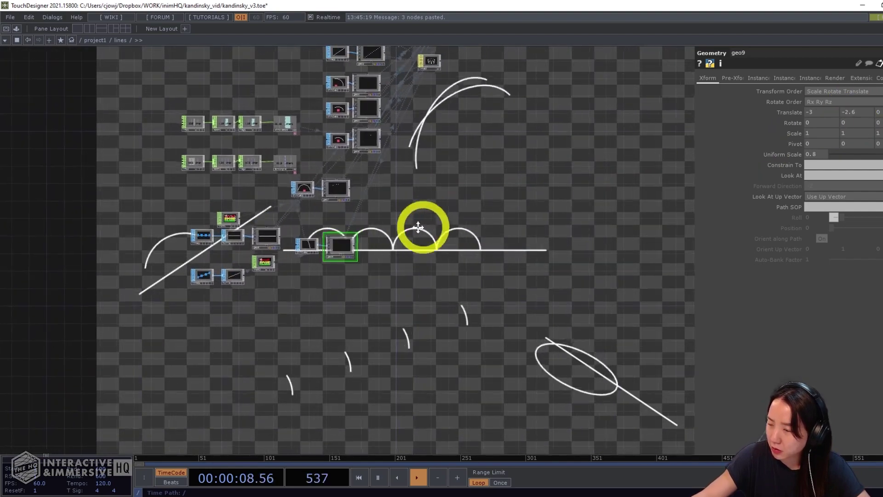
scroll(354, 217, "up", 1)
left_click_drag(354, 218, 593, 209)
scroll(405, 207, "up", 4)
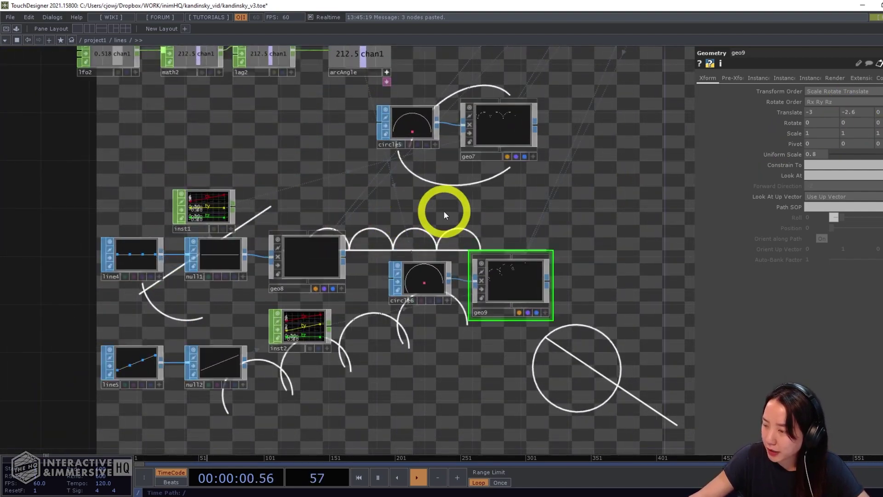
left_click_drag(428, 230, 320, 244)
left_click_drag(415, 199, 353, 222)
left_click(360, 159)
left_click_drag(612, 239, 531, 239)
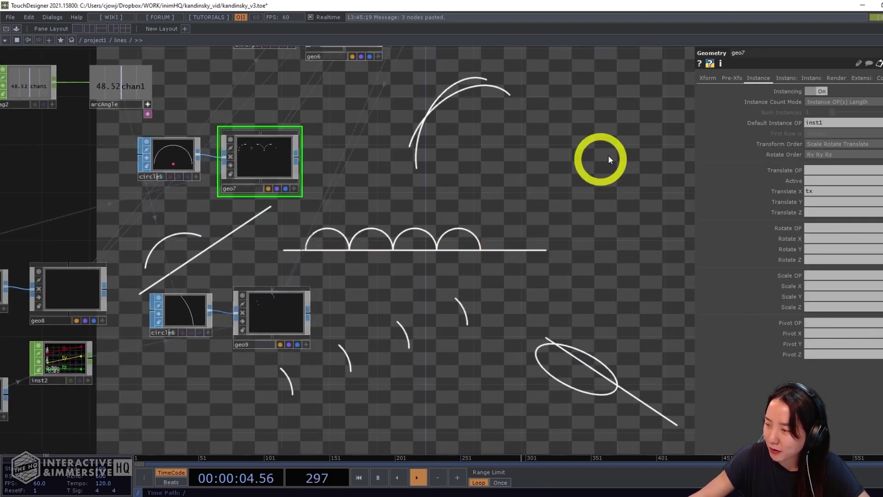
left_click(711, 78)
mouse_move(818, 112)
left_mouse_down()
mouse_move(817, 77)
mouse_move(817, 112)
mouse_move(832, 80)
mouse_move(826, 112)
mouse_move(749, 110)
mouse_move(550, 155)
left_mouse_up()
type("3")
key("Return")
Align the horizontal line with its arcs by setting geo8's Translate X to 1.1
left_click_drag(182, 183, 359, 180)
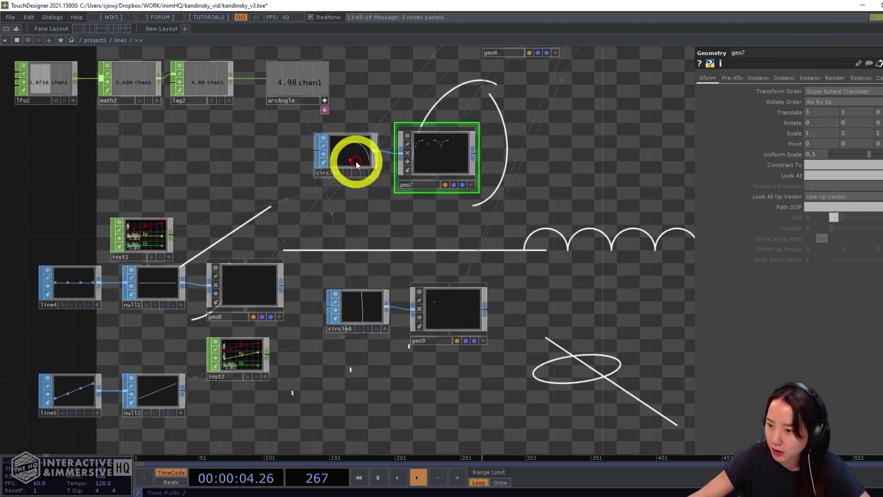
left_click(251, 271)
left_click_drag(822, 111, 770, 113)
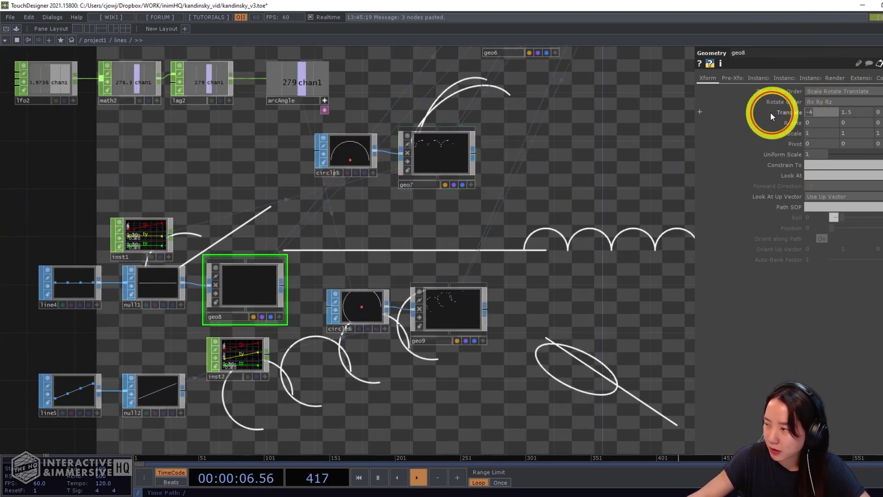
type("3")
key("Return")
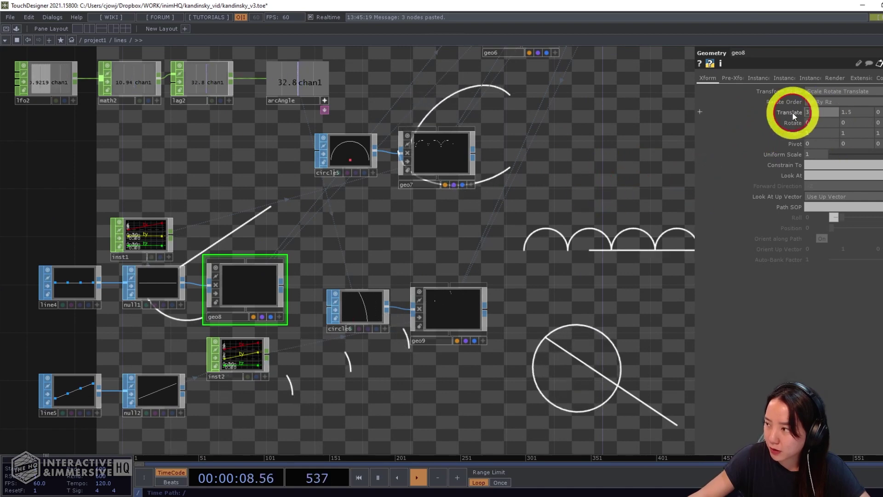
middle_click_drag(814, 113, 810, 134)
Insert a Transform TOP between render1 and OUT and set its Rotate to -360
scroll(579, 147, "down", 5)
left_click_drag(599, 154, 364, 202)
left_click_drag(281, 218, 288, 230)
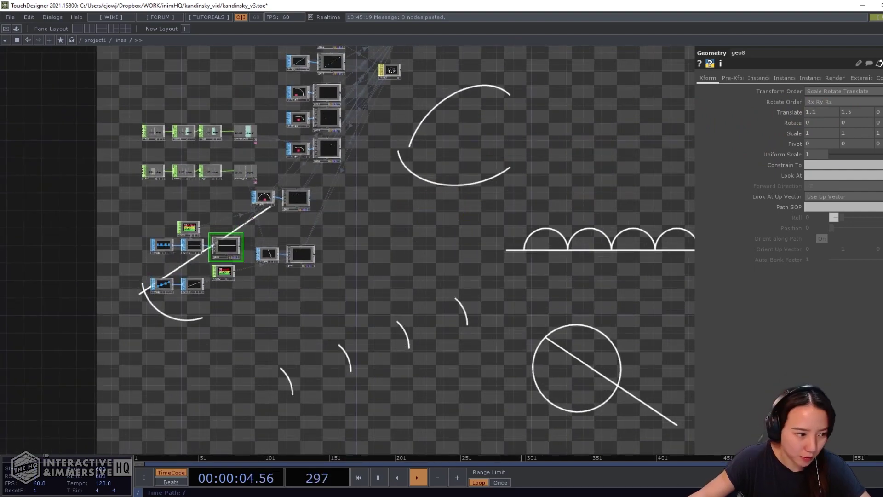
left_click_drag(496, 236, 485, 317)
scroll(493, 195, "up", 5)
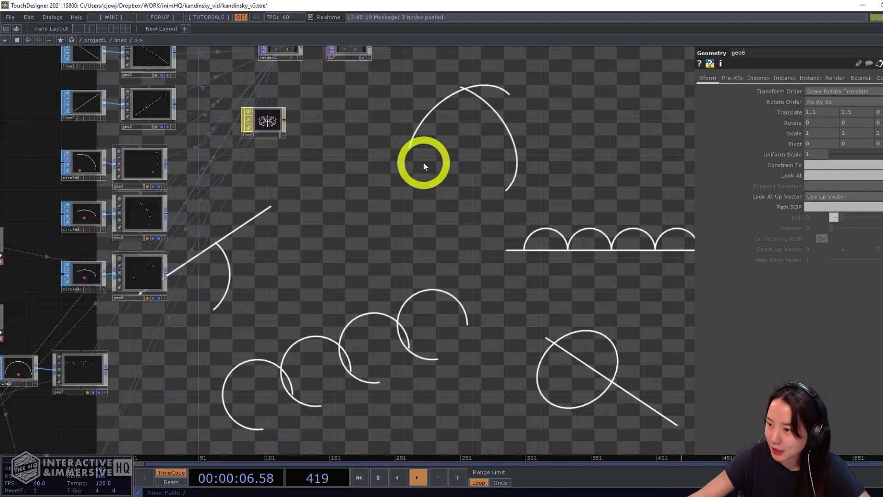
left_click_drag(423, 166, 473, 335)
scroll(388, 250, "up", 5)
left_click_drag(414, 245, 549, 239)
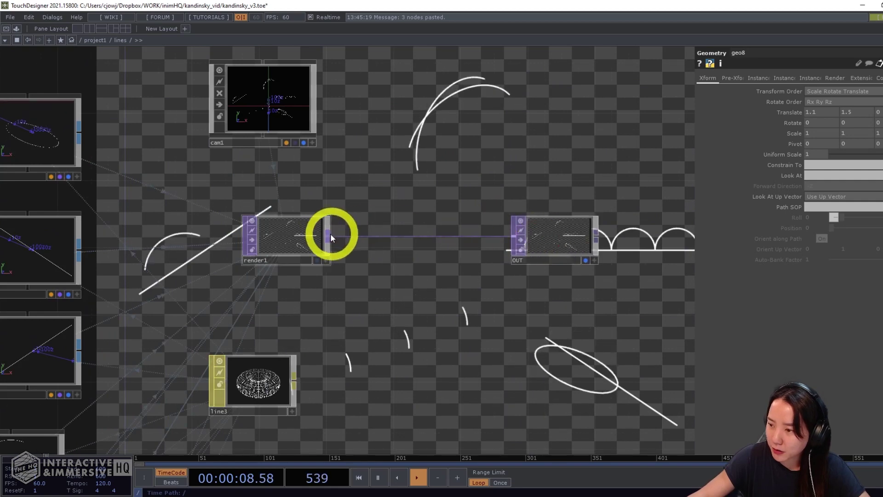
right_click(330, 234)
type("tra")
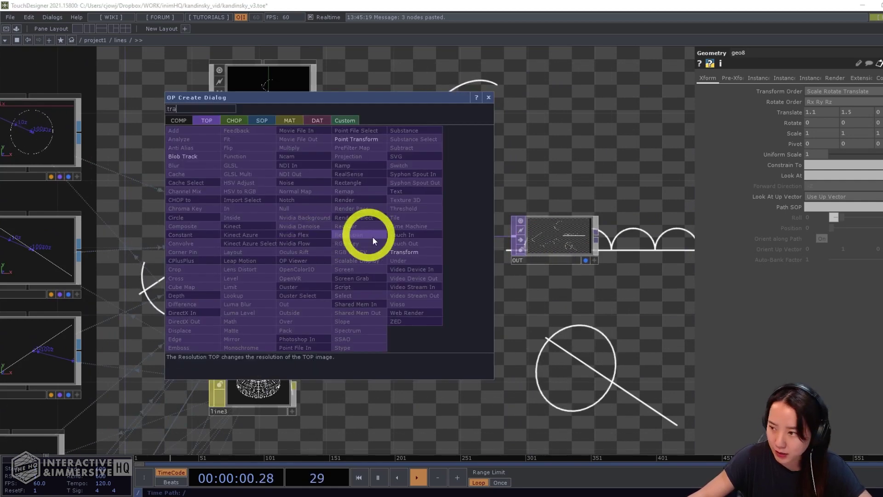
left_click(399, 252)
left_click(445, 239)
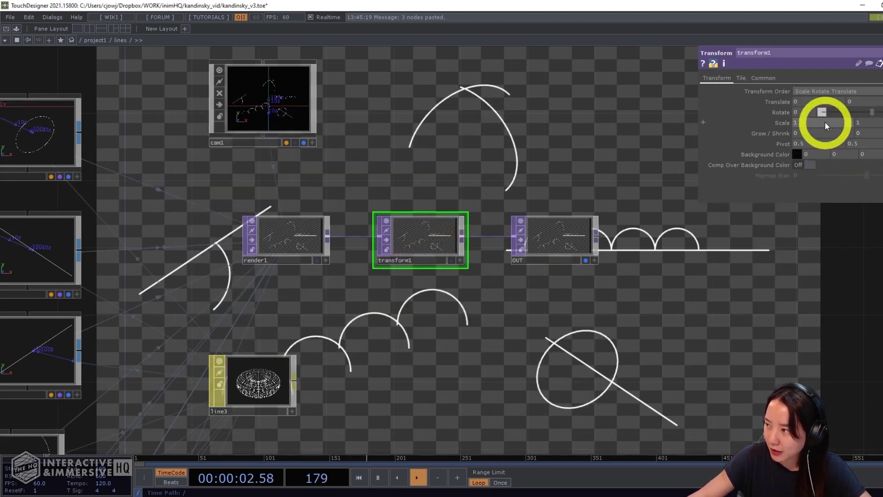
mouse_move(823, 114)
left_mouse_down()
mouse_move(871, 117)
mouse_move(830, 115)
left_mouse_up()
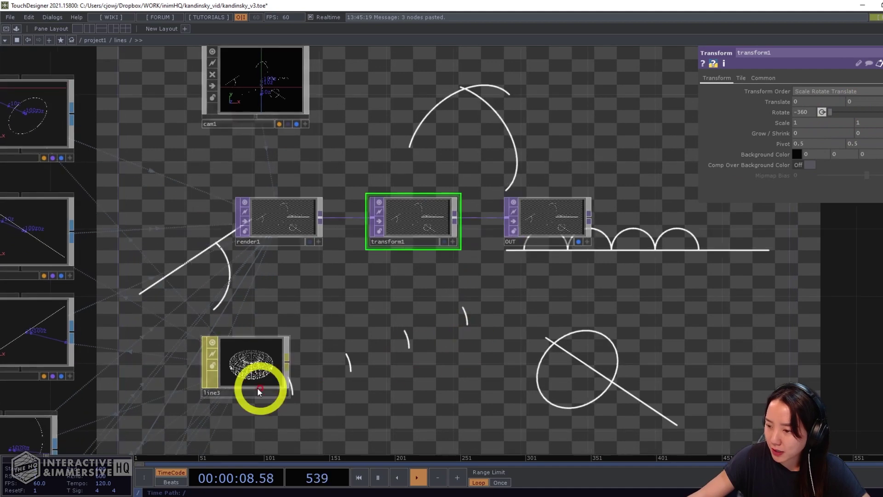
Change the Line Near Color of the line3 material to black
left_click(257, 381)
left_click(733, 78)
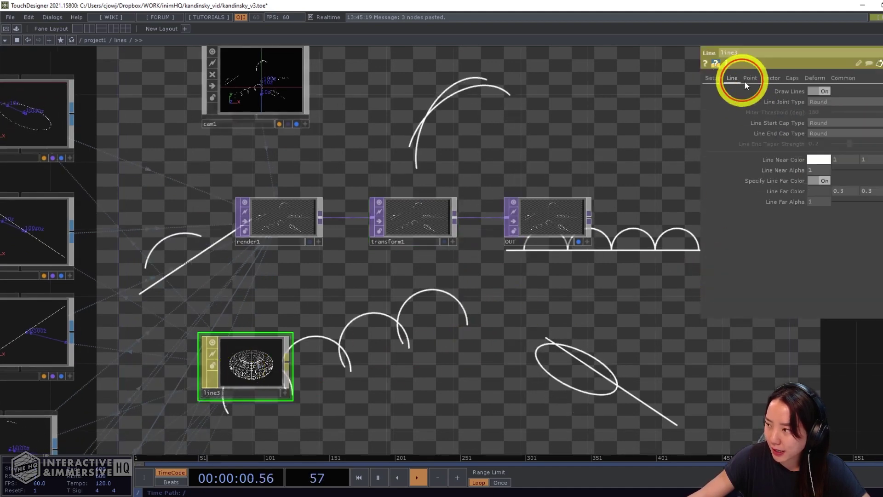
left_click(817, 161)
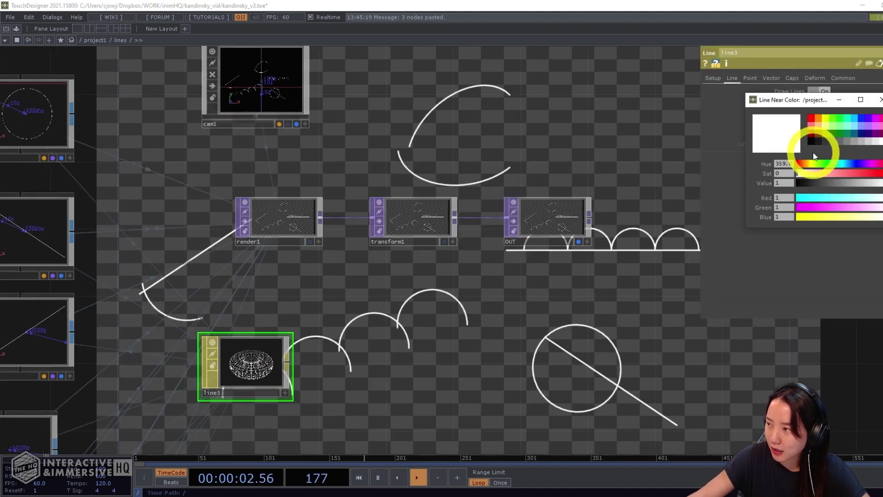
left_click(809, 141)
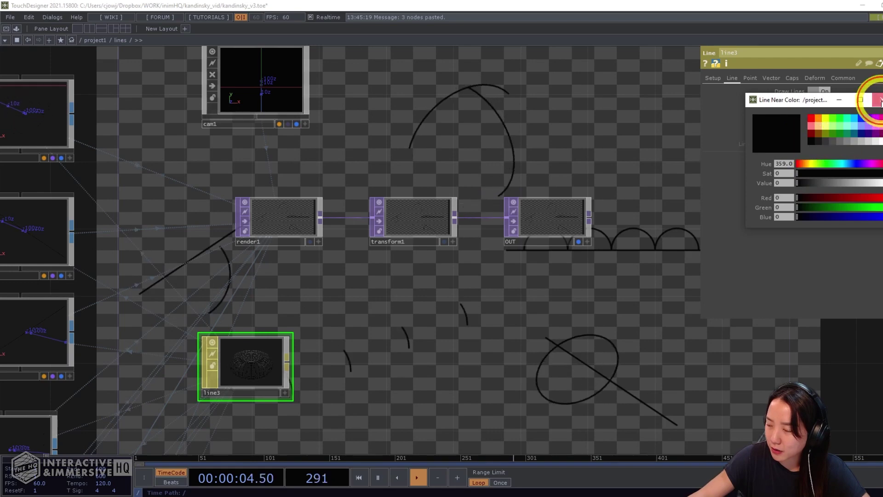
left_click(587, 303)
Leave the lines network for project1 and add a Ramp TOP in an empty area
scroll(593, 301, "down", 5)
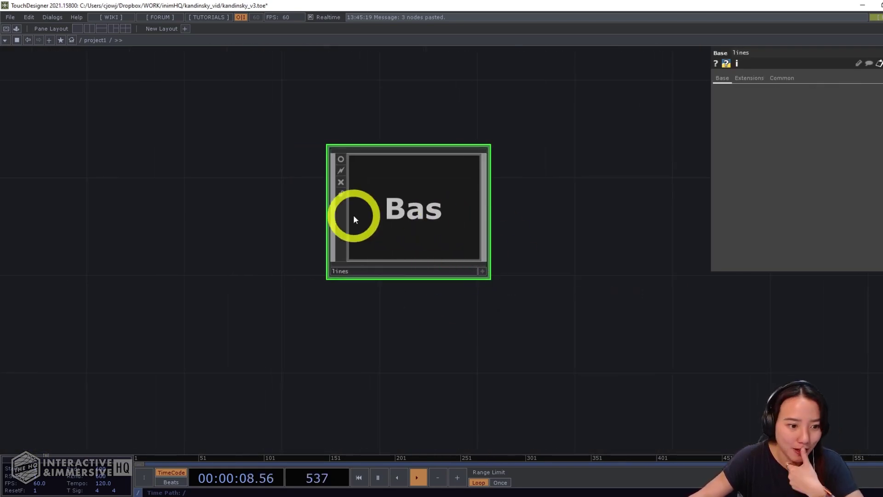
scroll(270, 269, "down", 3)
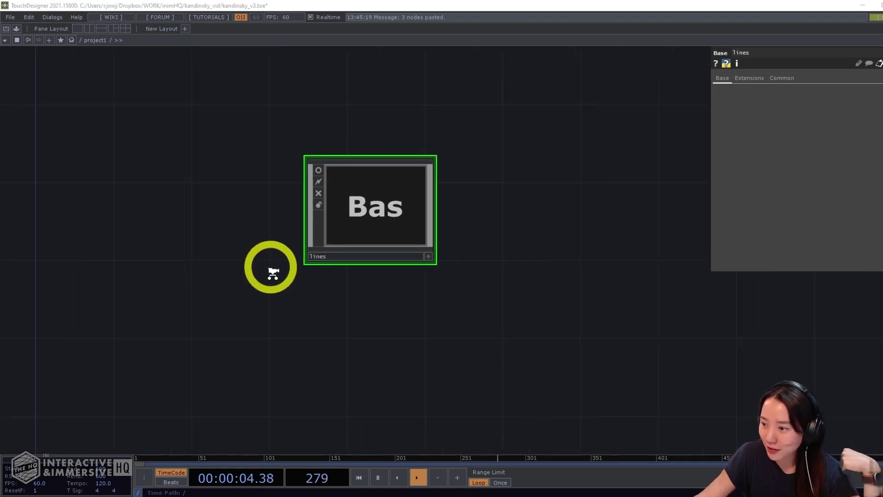
left_click_drag(292, 315, 468, 149)
left_click_drag(404, 279, 393, 205)
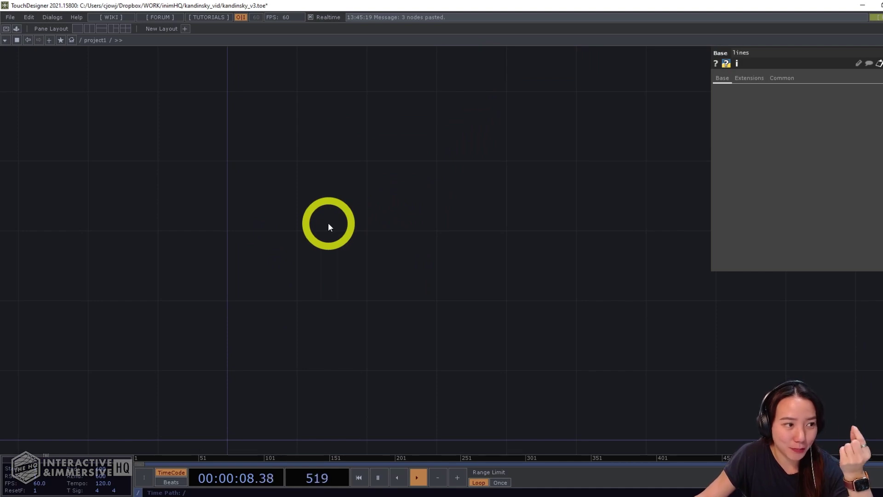
double_click(328, 225)
type("ramp")
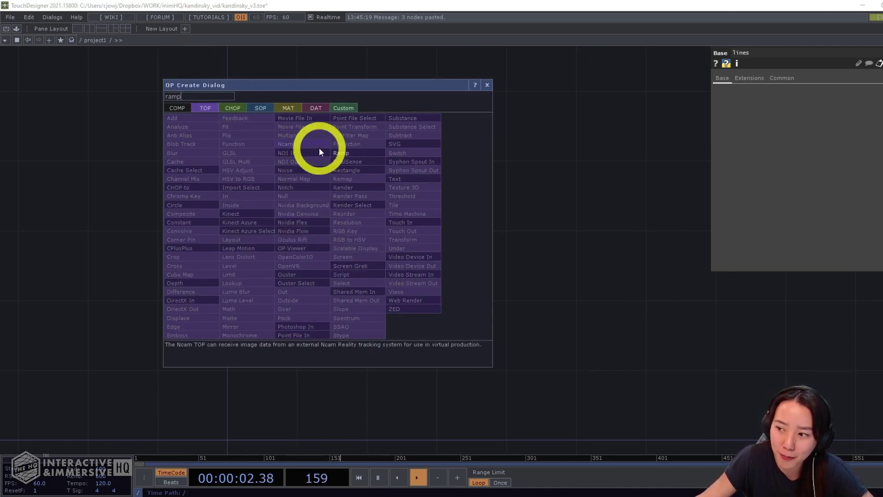
left_click(340, 152)
left_click(331, 182)
Set ramp1's Resolution to 1000 by 1000
scroll(333, 177, "up", 5)
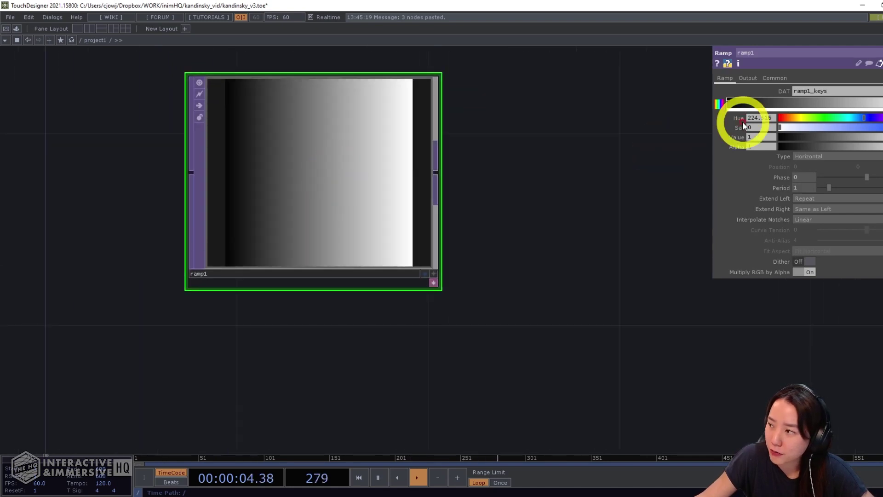
left_click(775, 77)
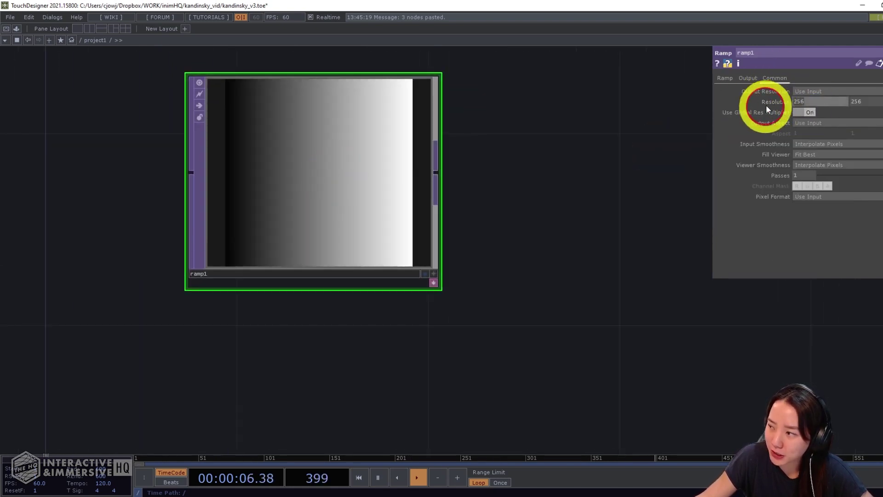
type("1000")
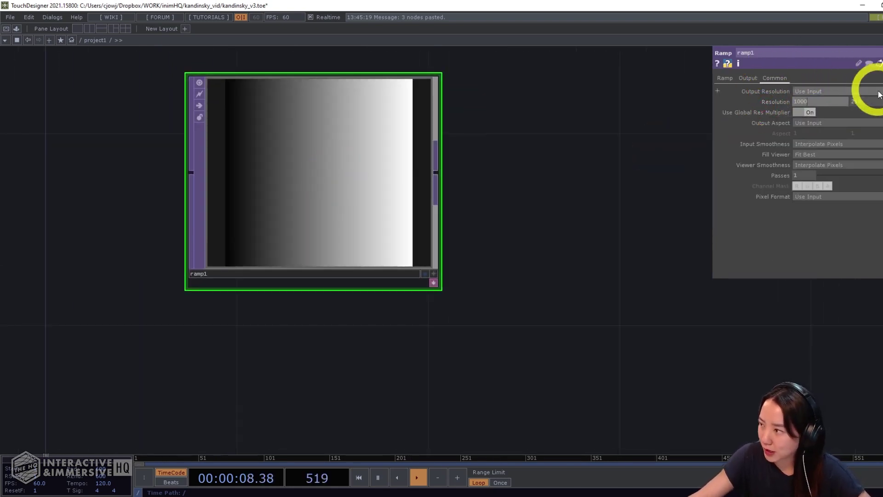
left_click(765, 98)
type("1000")
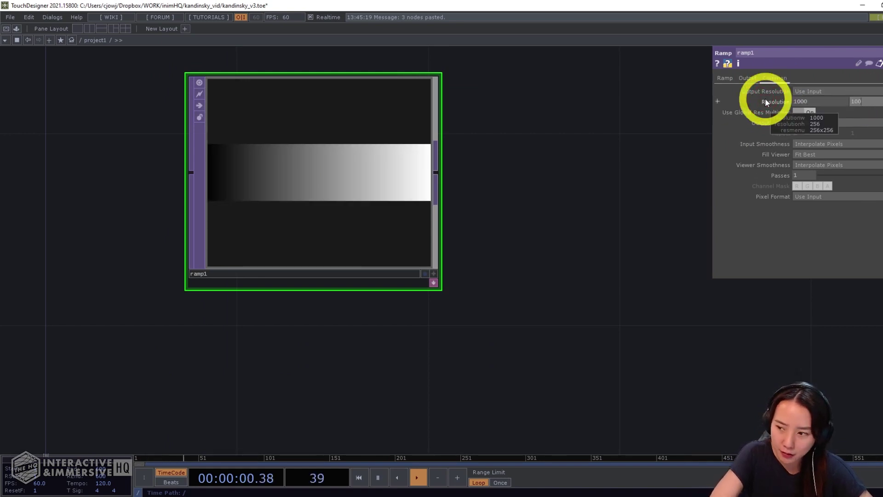
key("Return")
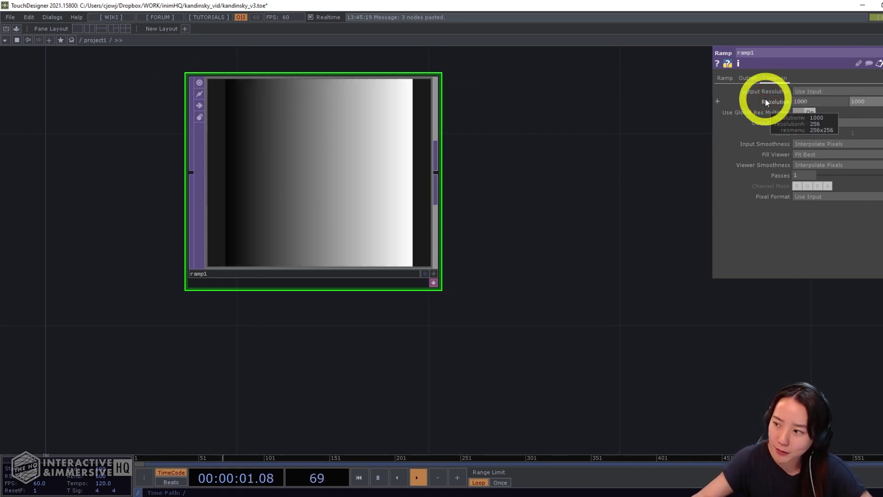
Change ramp1's Type to Circular and increase its Period
left_click(727, 79)
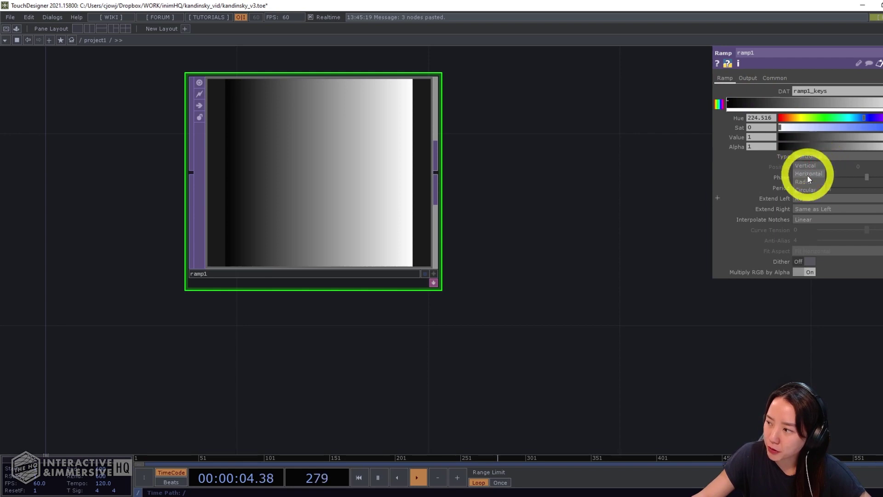
left_click(807, 190)
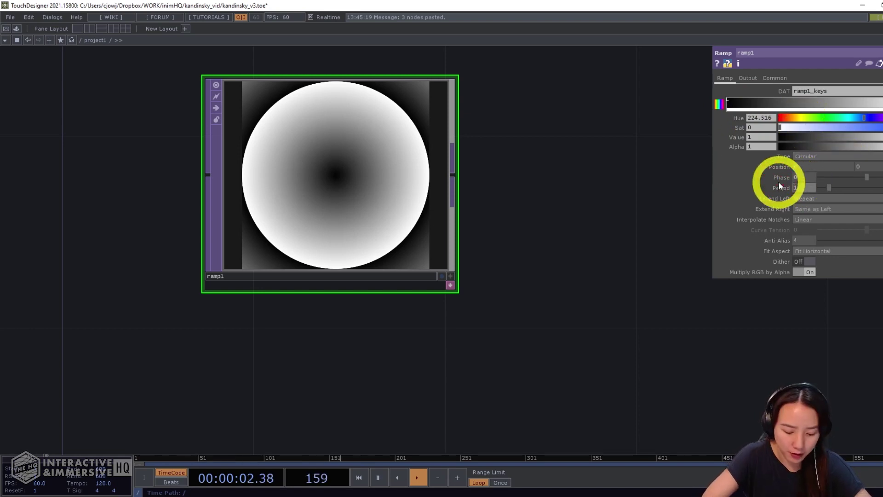
key("Return")
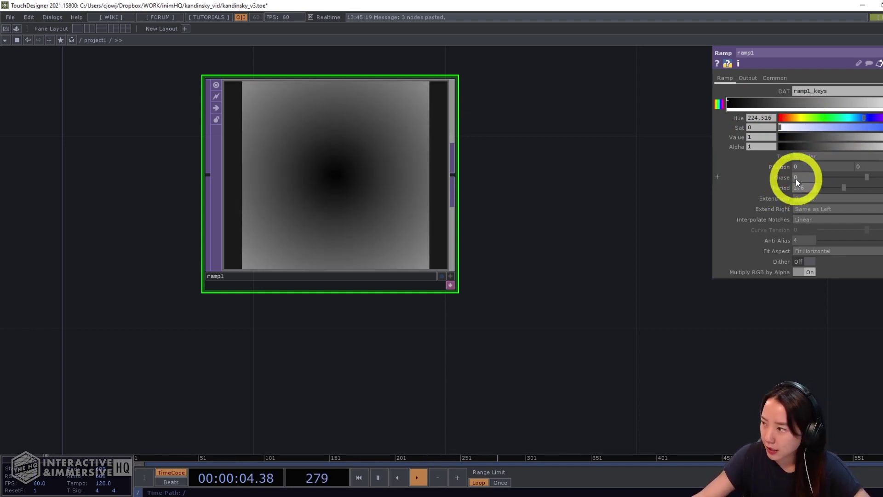
Animate ramp1's Phase with the expression absTime.seconds*.1
left_click(784, 176)
left_click(801, 186)
left_click(769, 189)
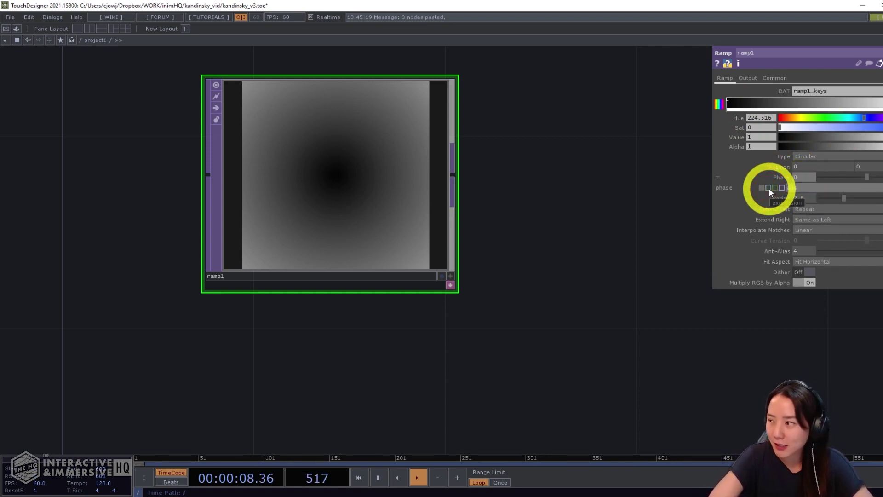
type("absTime")
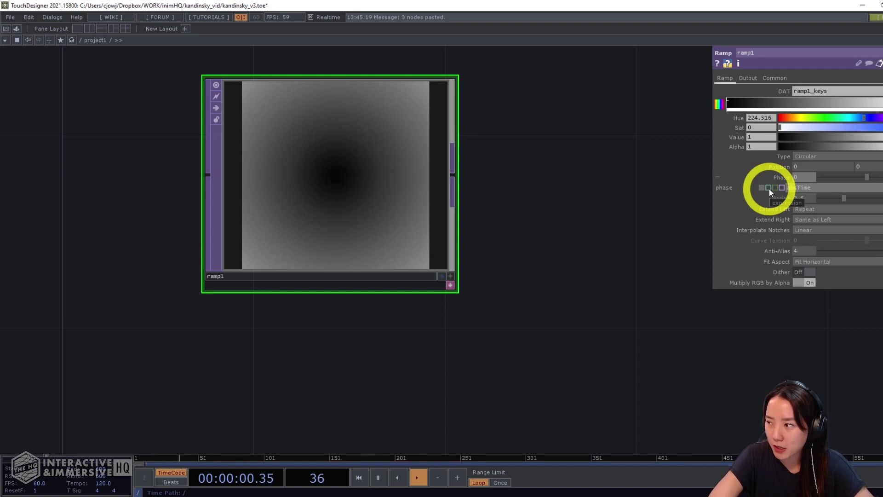
type(".secons")
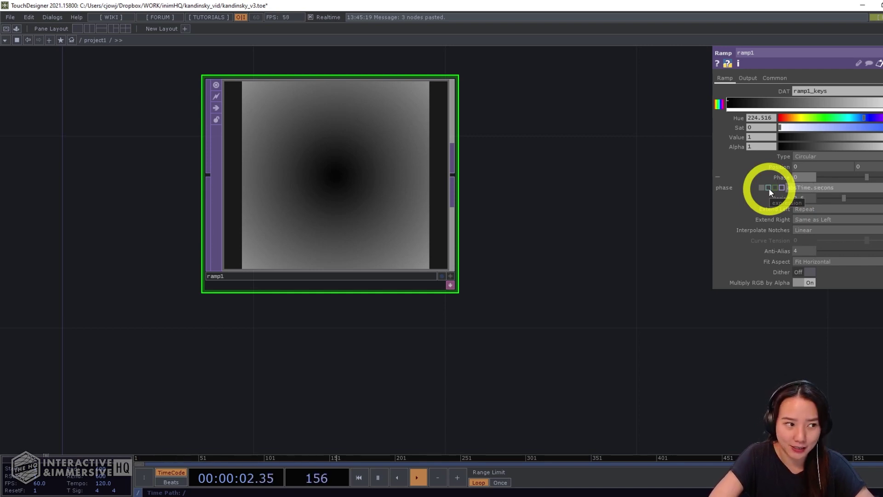
mouse_move(839, 189)
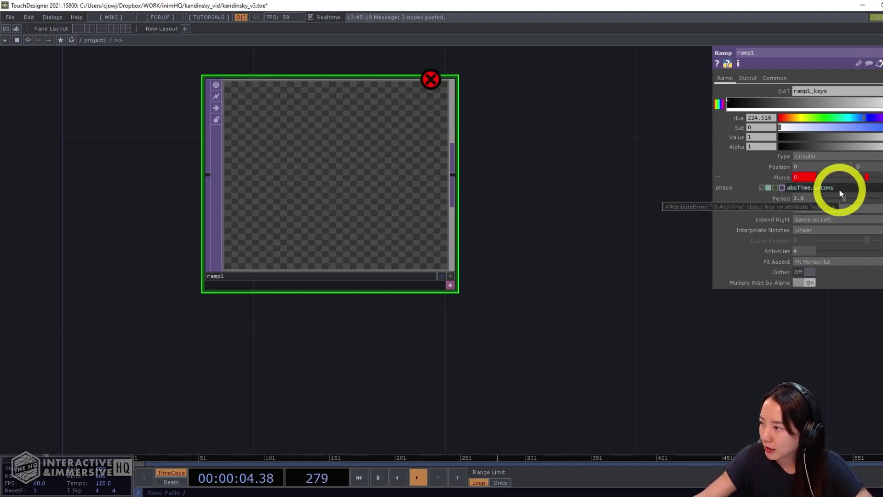
key("BackSpace")
type("ds")
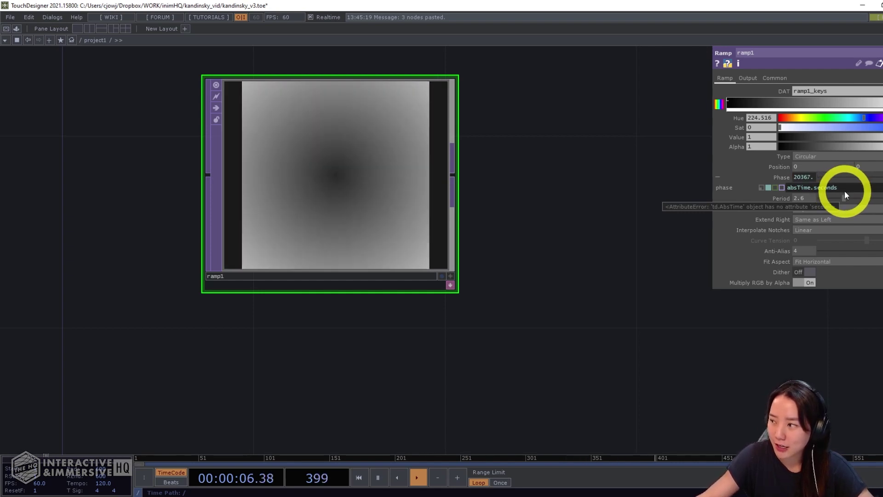
left_click(845, 194)
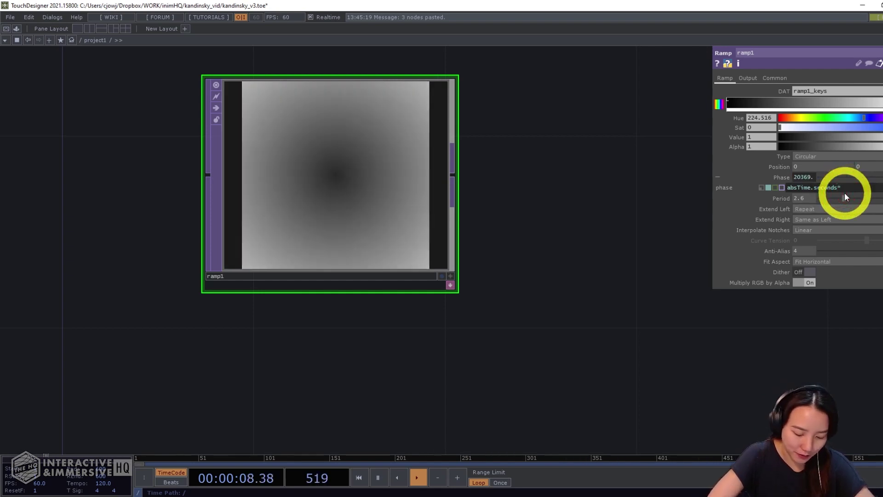
type("*.1")
key("Return")
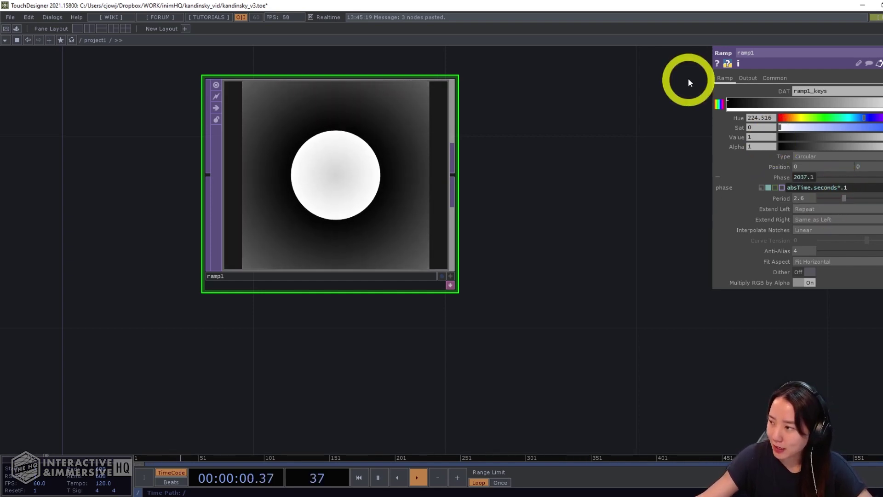
Colour ramp1's first gradient key light blue with Hue 195, Sat 0.408 and Value 0.922
left_click(729, 100)
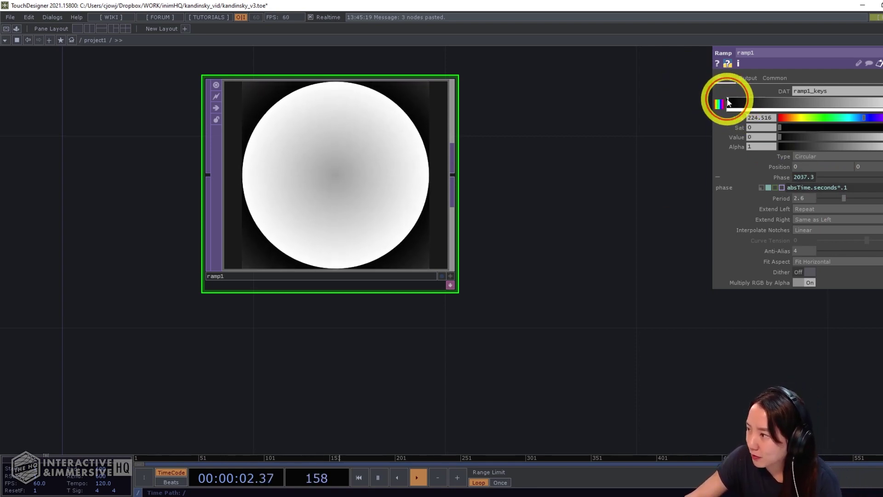
left_click(853, 119)
left_click(870, 129)
left_click(882, 137)
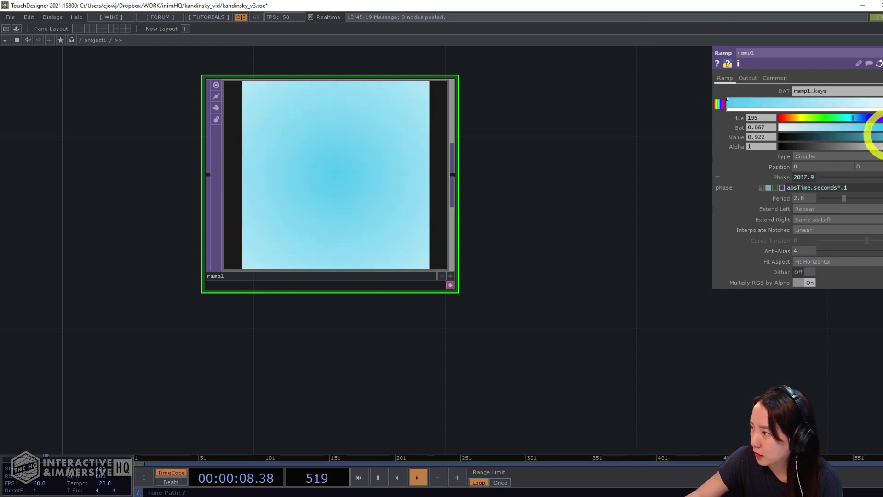
left_click_drag(855, 129, 835, 129)
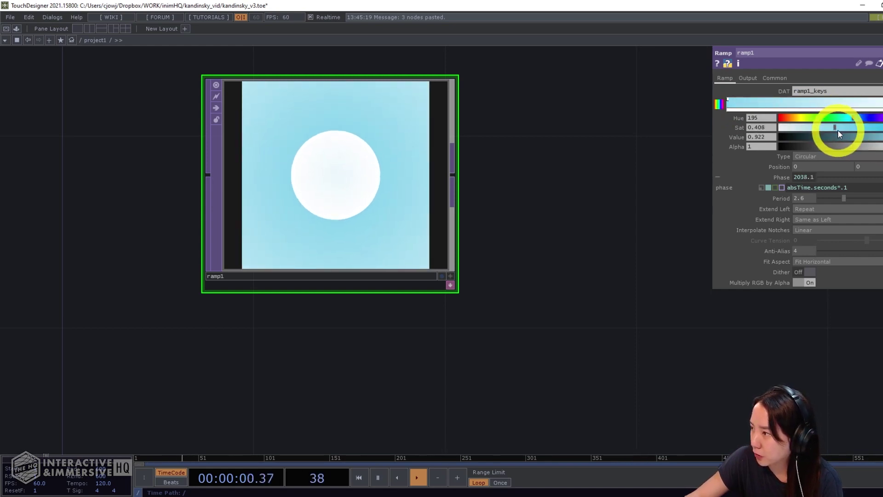
Colour ramp1's last gradient key yellow with Hue 43, Sat 0.61 and Value 1
left_click(882, 100)
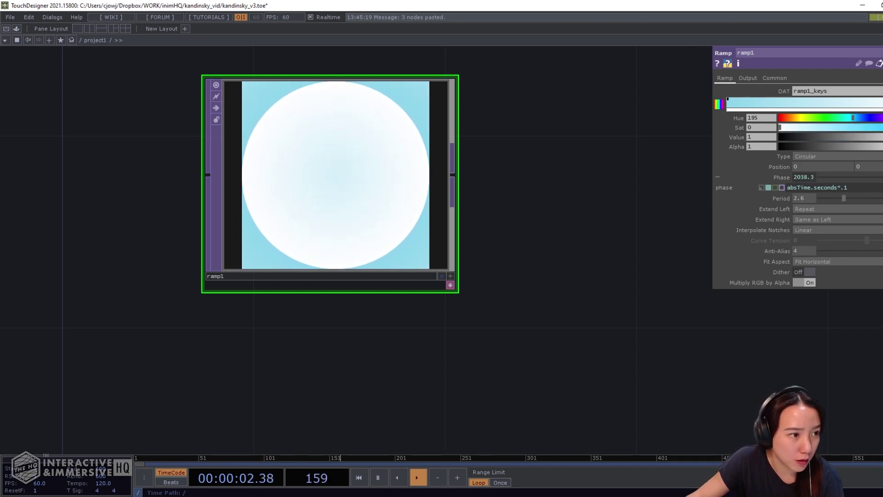
left_click(796, 118)
left_click_drag(834, 128, 863, 129)
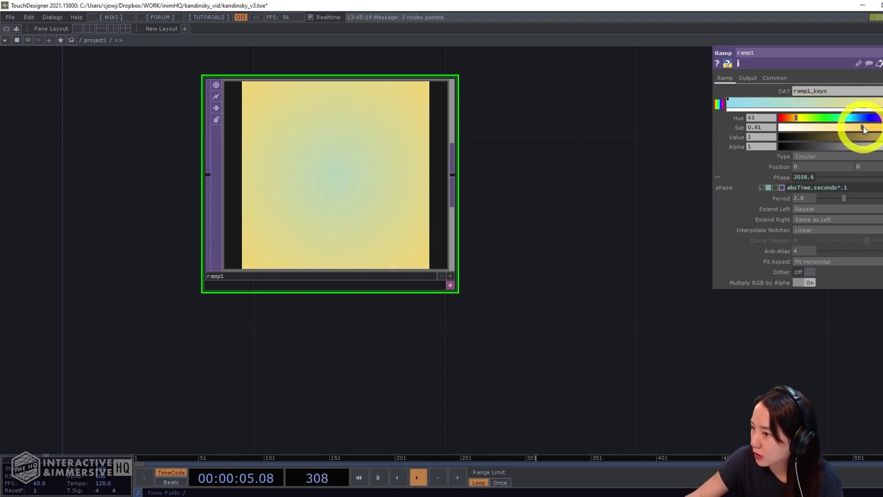
Add two keys between the blue and yellow ends of ramp1's gradient, making the middle blend through violet to magenta
left_click(829, 101)
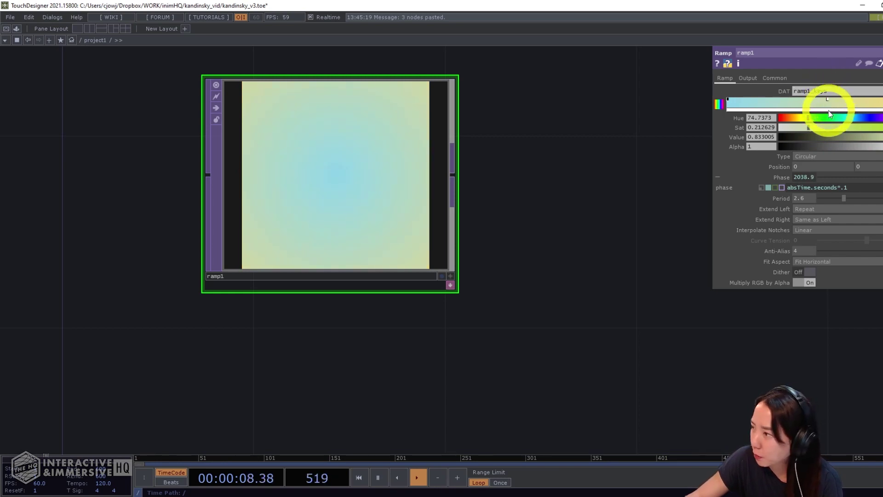
mouse_move(858, 117)
left_mouse_down()
mouse_move(876, 118)
mouse_move(827, 126)
mouse_move(851, 128)
mouse_move(837, 126)
left_mouse_up()
left_click(858, 98)
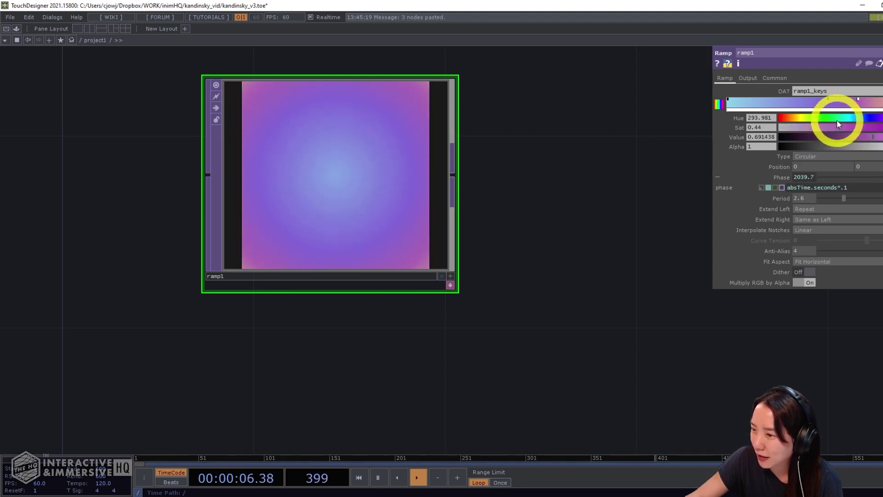
Connect a Blur TOP to ramp1's output and set its Pre-Shrink to 4 and Filter Size to 20
scroll(510, 176, "down", 2)
left_click_drag(485, 205, 406, 278)
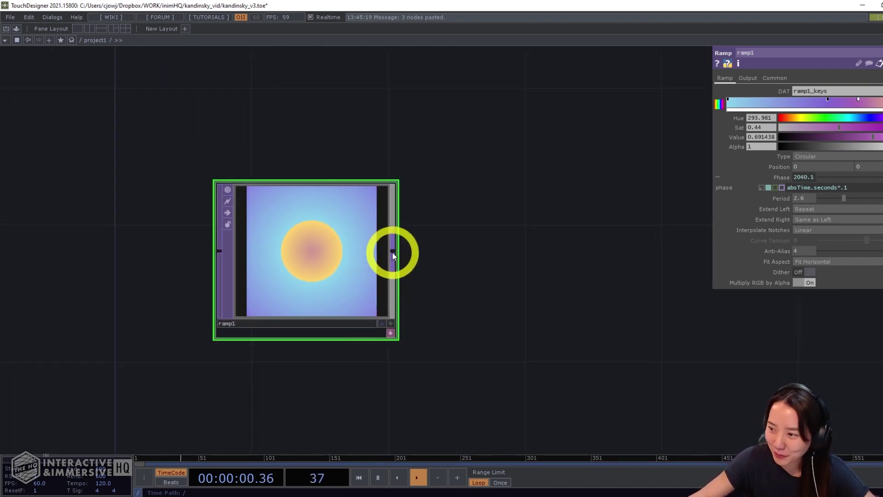
key("Tab")
type("blur")
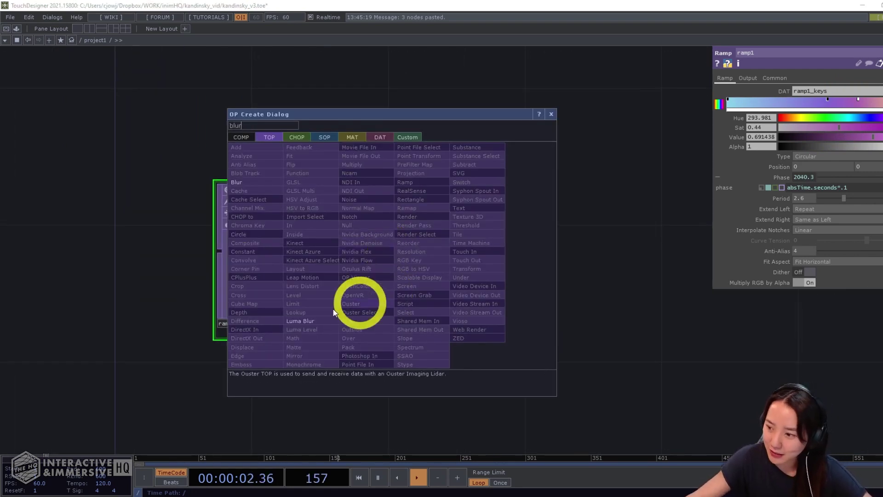
left_click(254, 183)
left_click(532, 262)
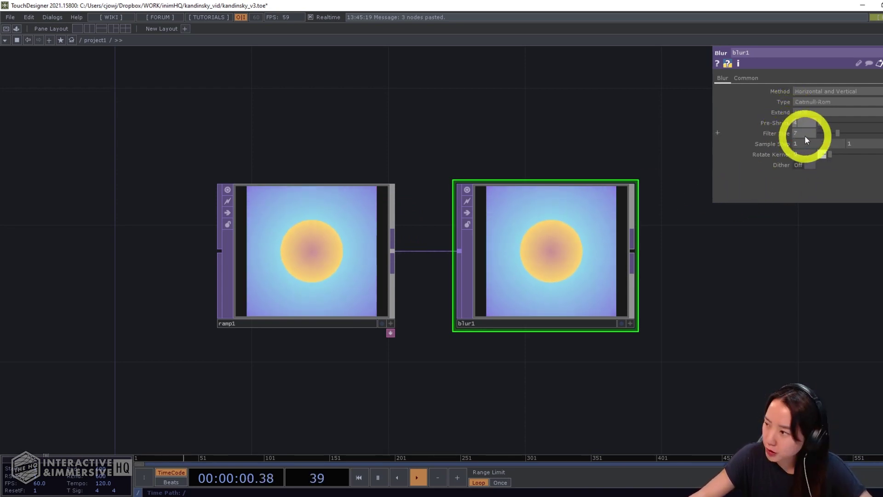
left_click_drag(804, 136, 755, 137)
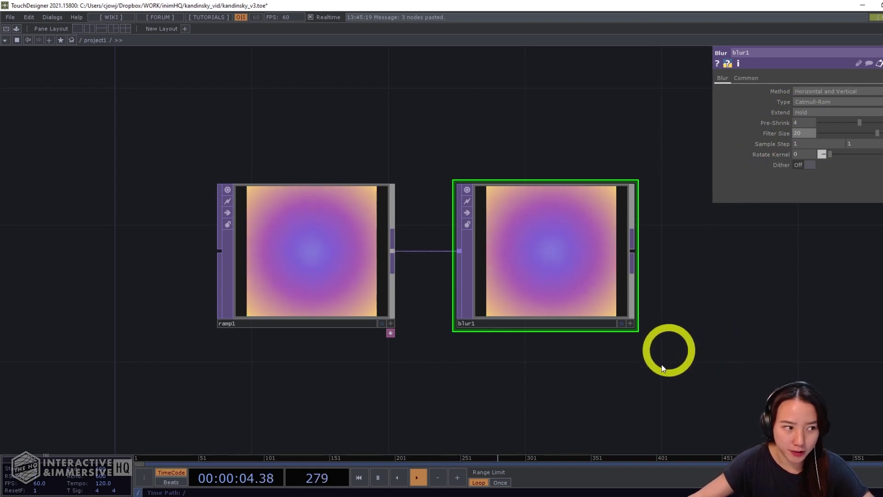
Connect a Null TOP to blur1's output and rename it tex1
left_click_drag(667, 376, 584, 373)
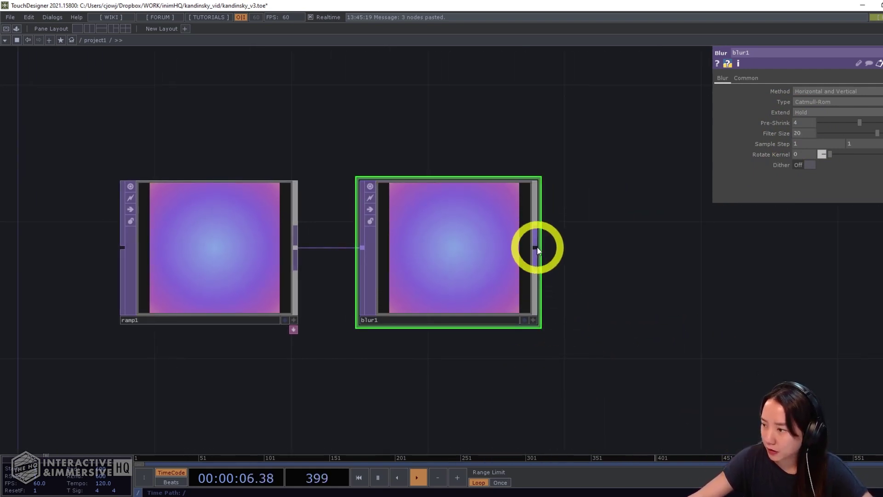
right_click(536, 248)
type("null")
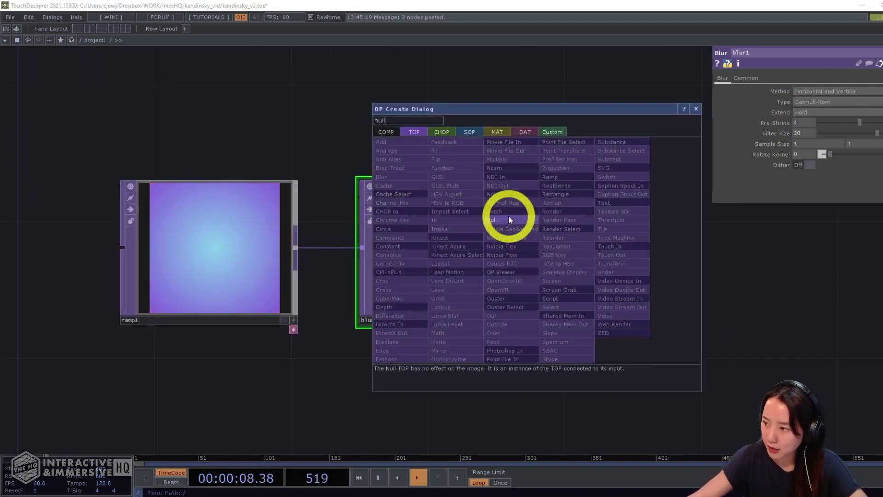
left_click(509, 219)
left_click(667, 253)
left_click(629, 320)
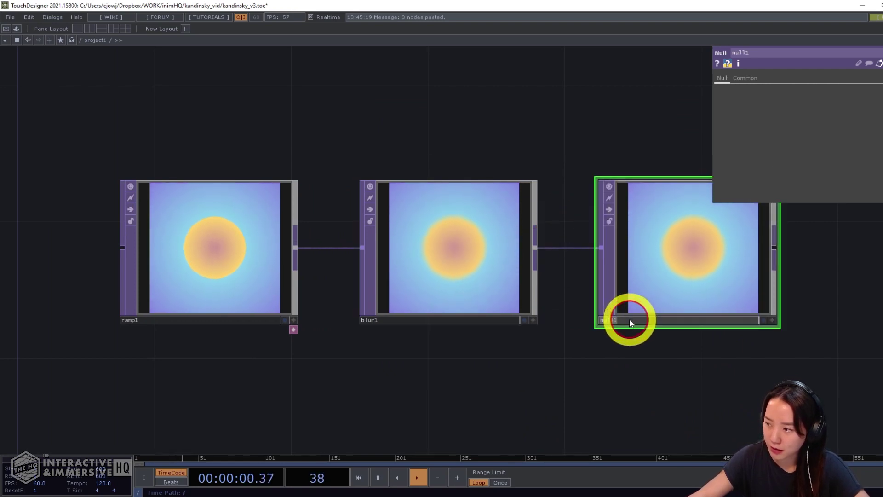
type("t")
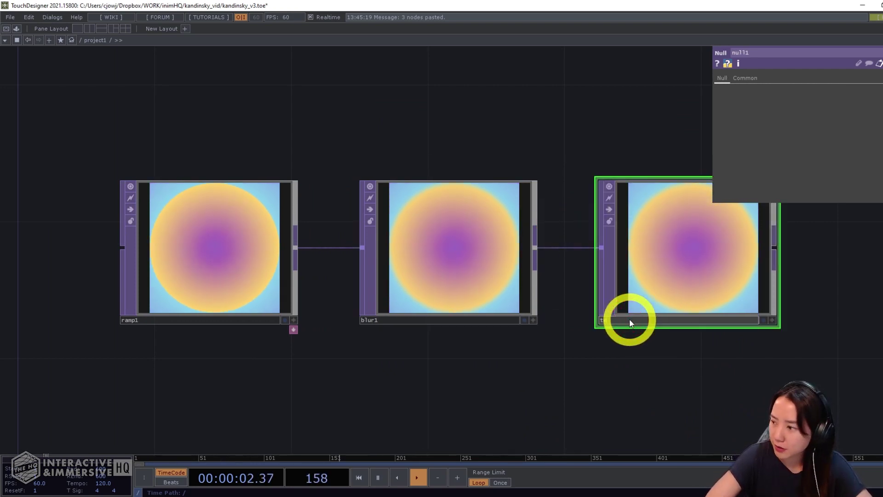
type("ex1")
key("Return")
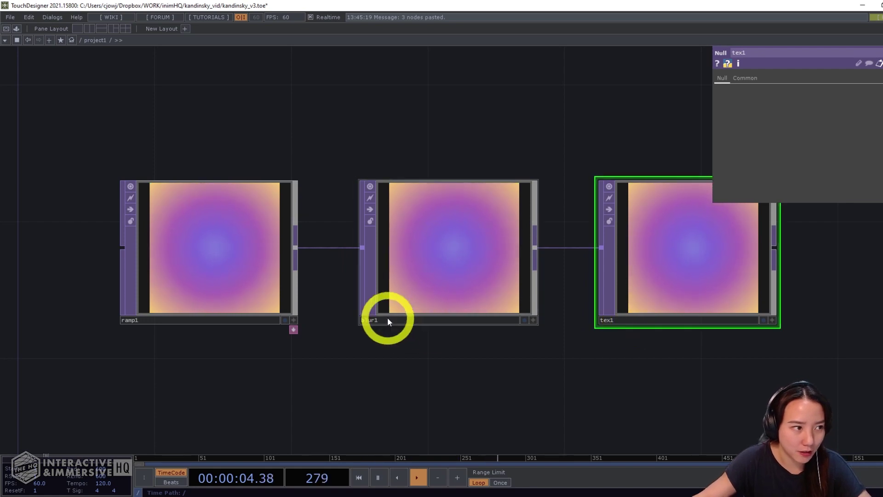
Duplicate blur1 and tex1 as a second row fed by ramp1, and move ramp1 farther away to make room
scroll(611, 325, "down", 3)
right_click_drag(627, 306, 229, 152)
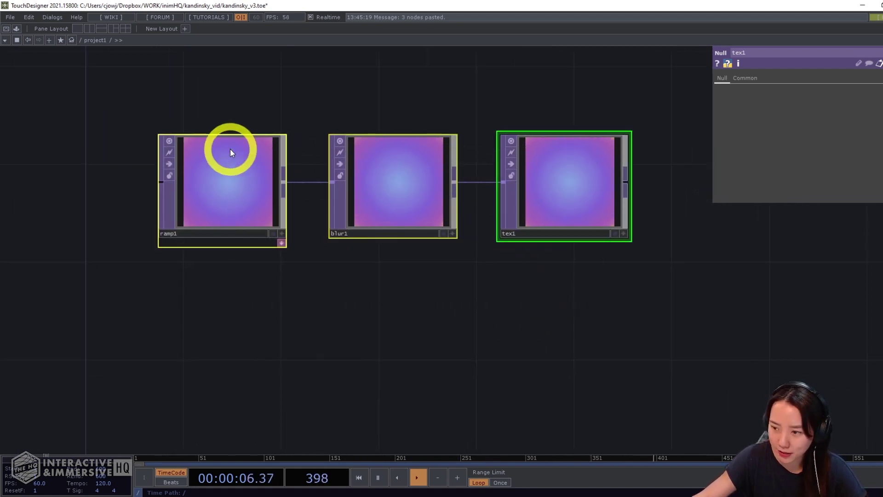
key("ctrl+c")
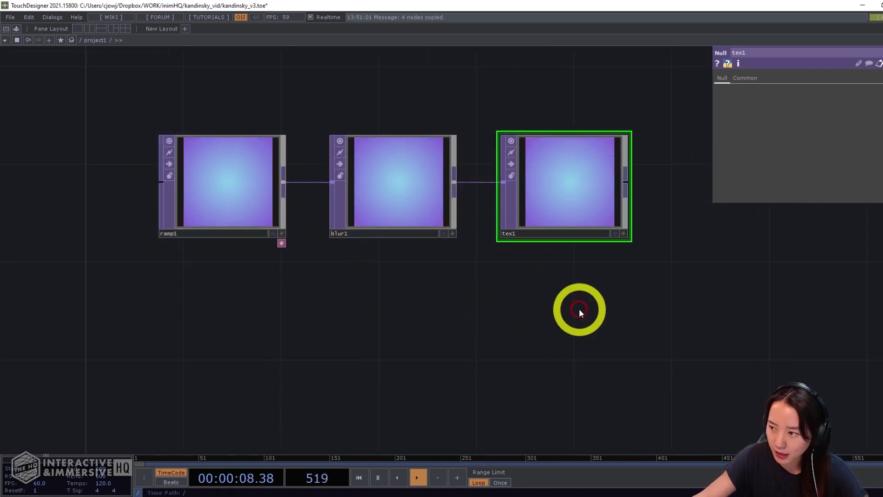
key("ctrl+v")
left_click(416, 191)
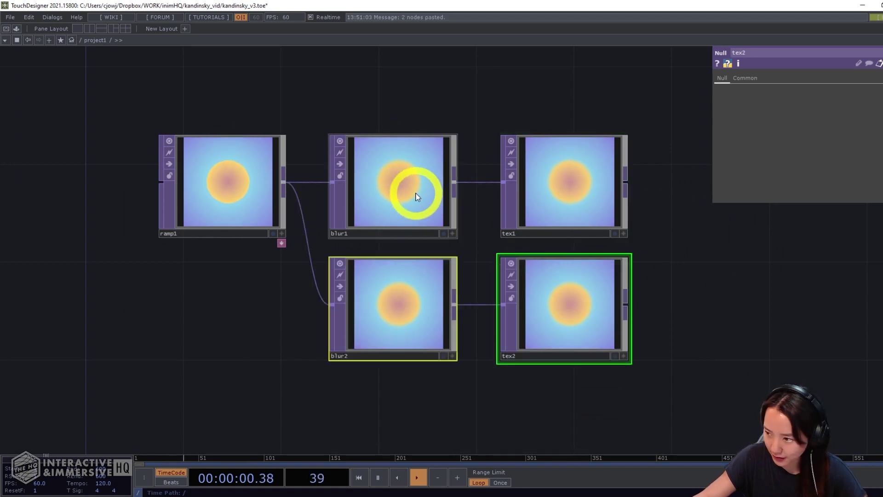
left_click_drag(223, 211, 126, 211)
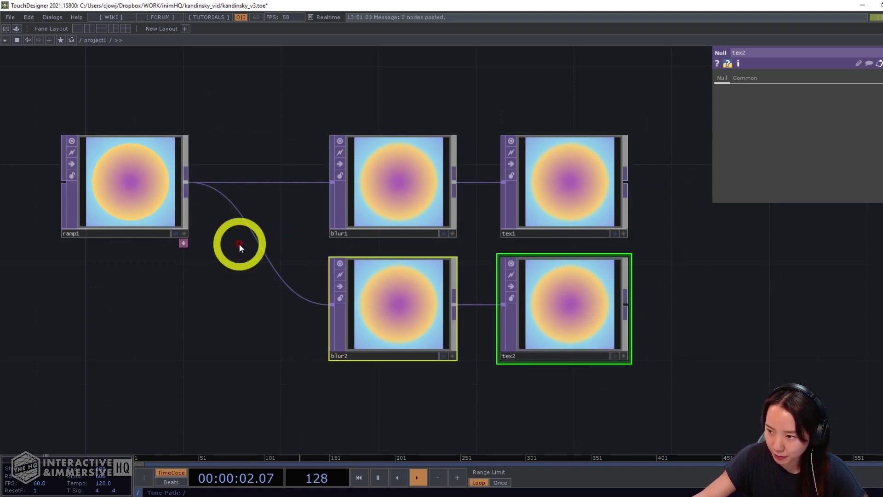
Insert a Level TOP between ramp1 and blur2, with Invert set to 1 and Gamma 1 set to 1.37
right_click(266, 240)
left_click(273, 235)
type("level")
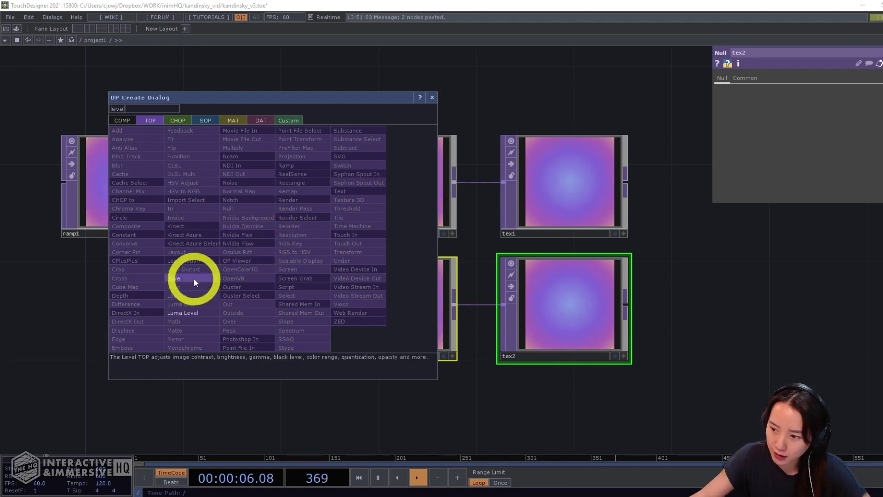
left_click(194, 278)
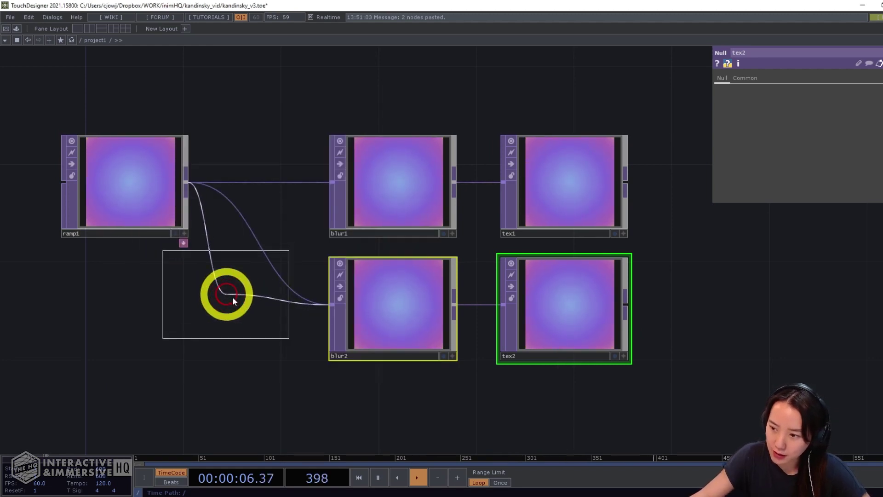
left_click(216, 320)
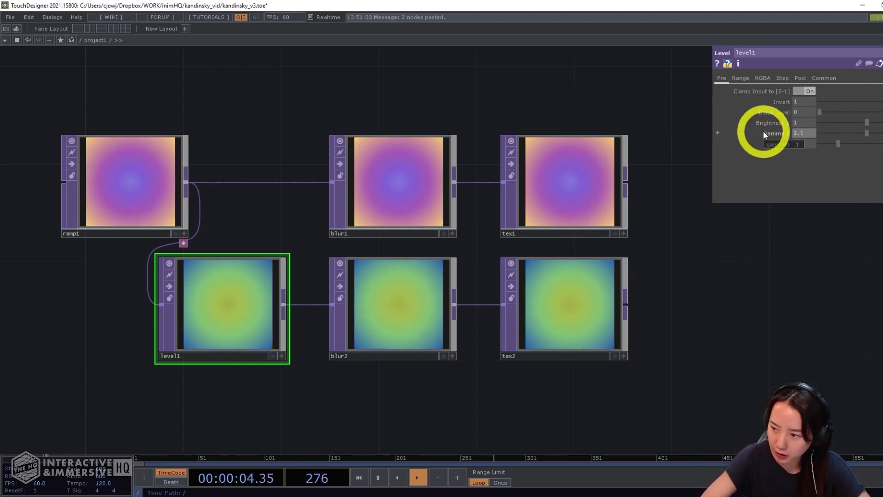
left_click_drag(835, 126, 865, 136)
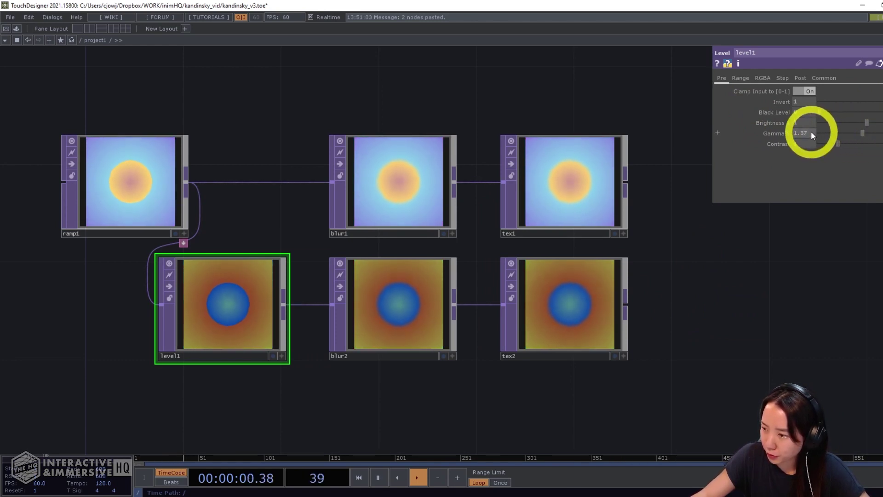
Duplicate the ramp1, blur1 and tex1 chain as a third row below the level1 row
scroll(509, 312, "down", 4)
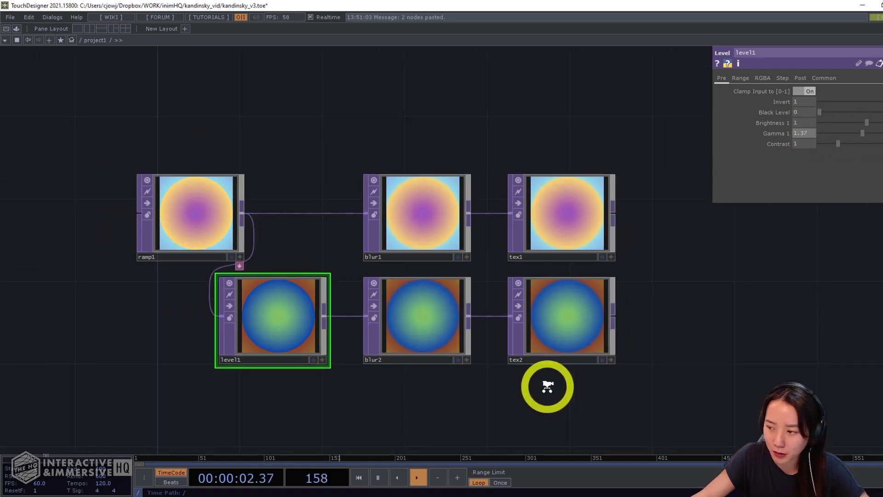
left_click_drag(233, 125, 567, 184)
key("ctrl+c")
key("ctrl+v")
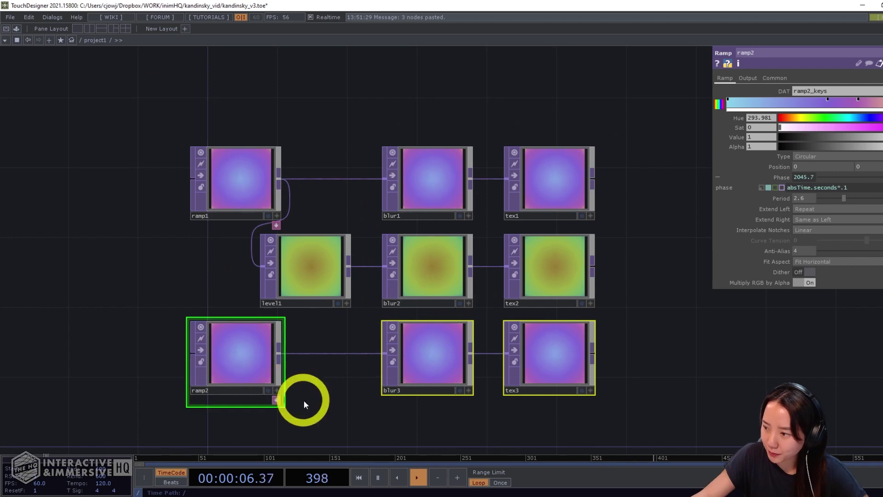
Change the ramp2 type from circular to Horizontal
left_click(217, 358)
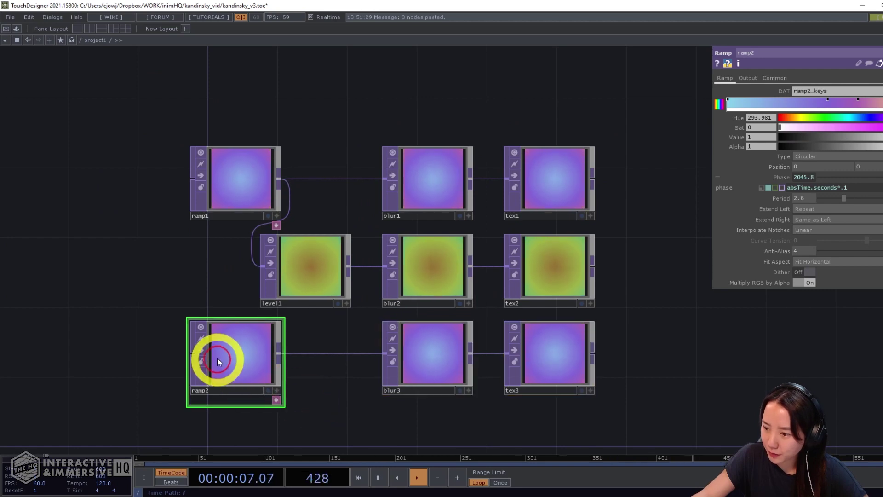
left_click(829, 156)
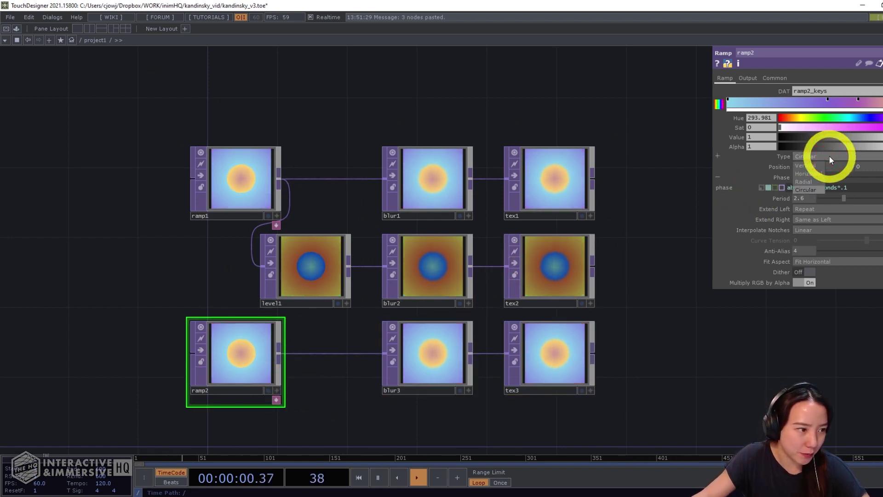
left_click(807, 174)
Recolour ramp2's first key to yellow with hue 49 and its second key to blue with hue 207 and saturation 0.677
scroll(667, 317, "up", 5)
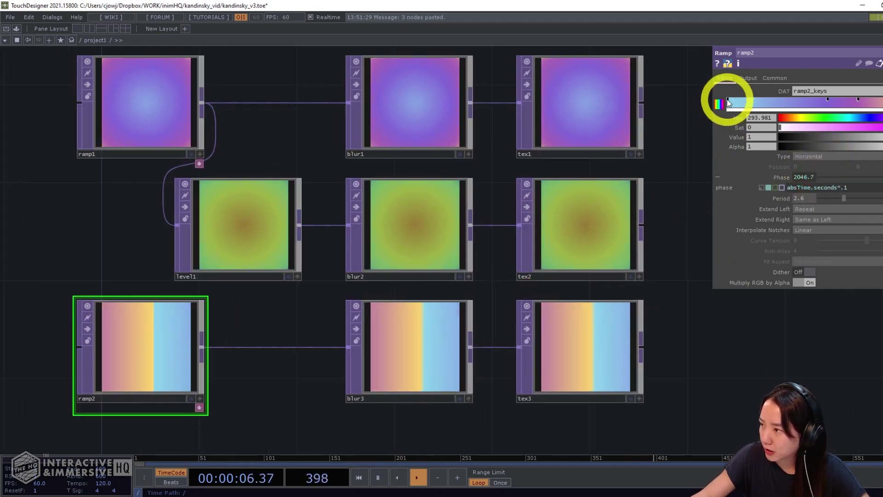
left_click(727, 103)
mouse_move(832, 117)
left_mouse_down()
mouse_move(863, 124)
mouse_move(826, 133)
mouse_move(858, 131)
mouse_move(868, 114)
mouse_move(798, 118)
mouse_move(826, 132)
left_mouse_up()
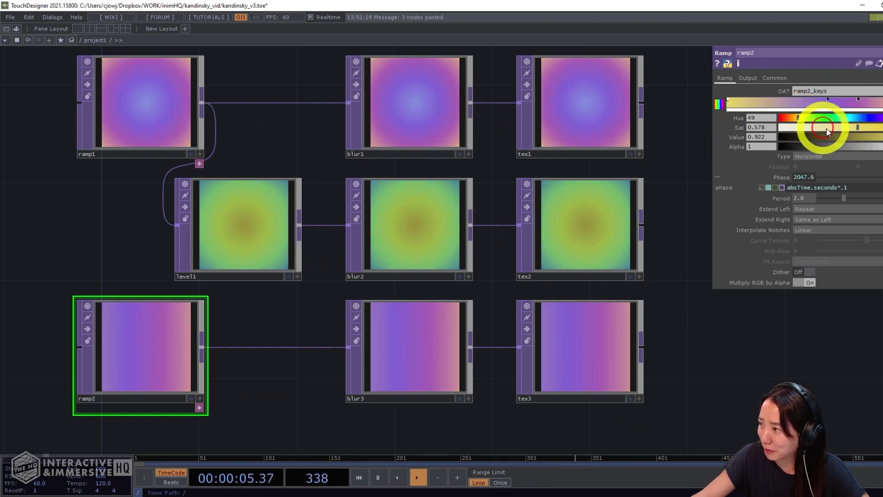
left_click(828, 99)
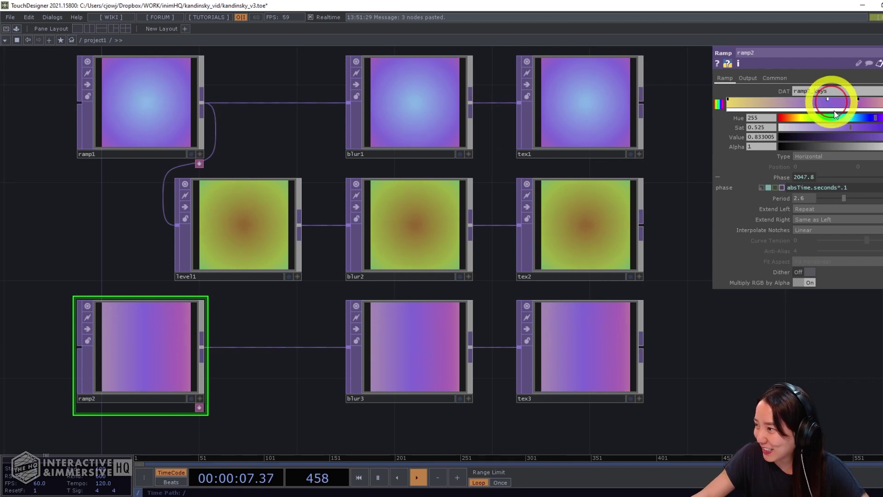
left_click(858, 119)
left_click_drag(863, 128, 869, 128)
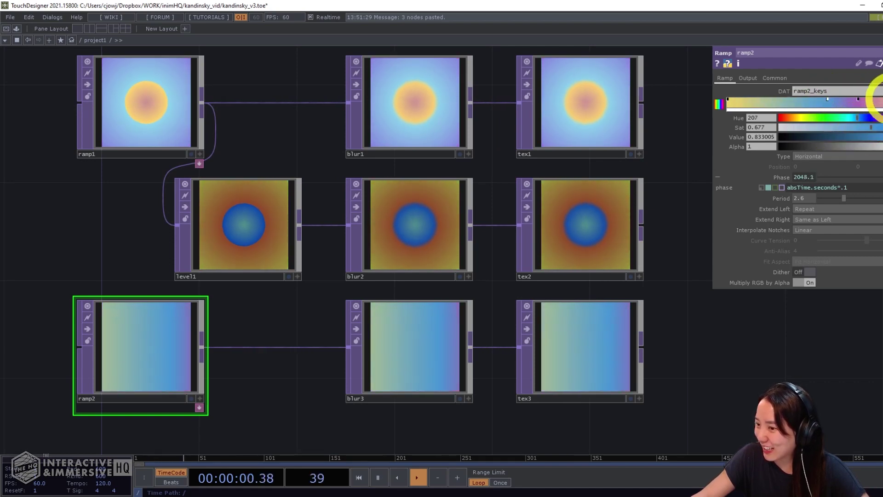
Recolour ramp2's third key to green with hue 123 and saturation 0.582, and its last key to pink with hue 332 and saturation 0.397
left_click(859, 98)
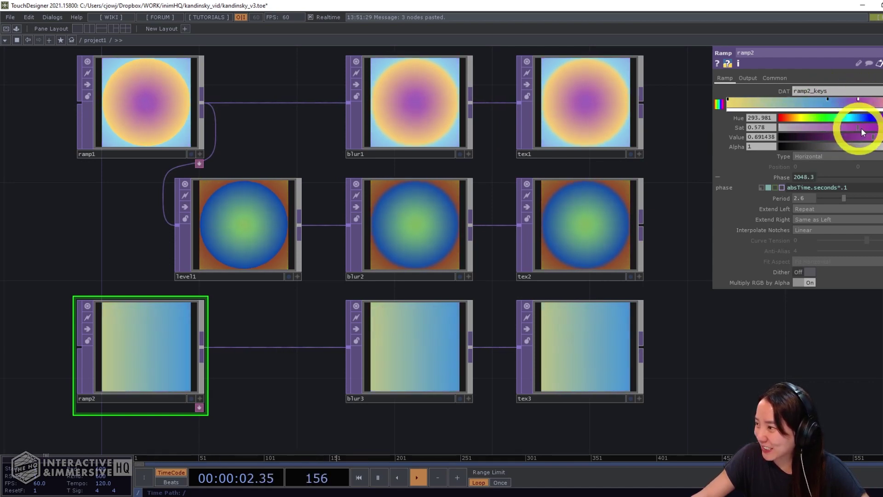
left_click(861, 127)
left_click_drag(858, 119, 824, 115)
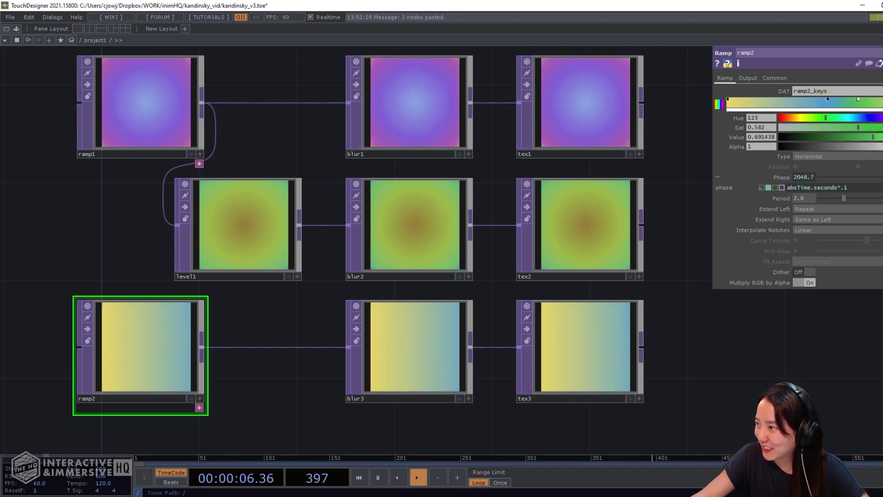
left_click_drag(879, 118, 834, 127)
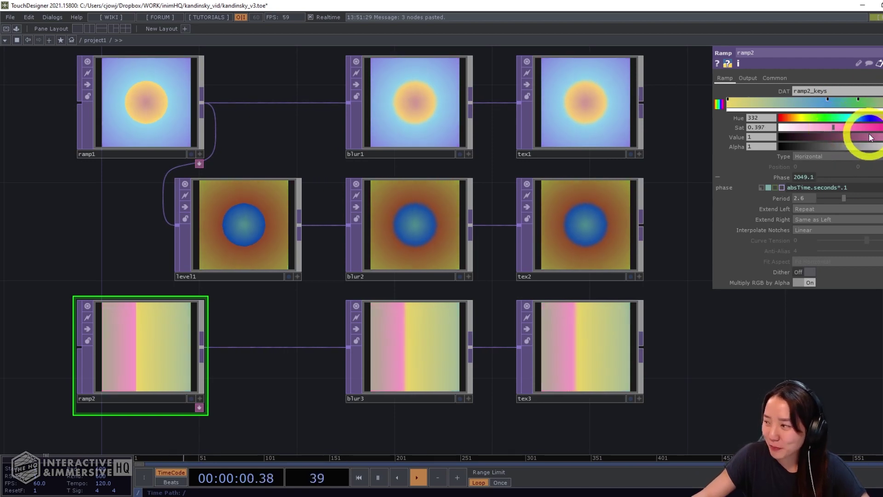
Add a Circle SOP to the network beside the tex1 node
scroll(634, 341, "down", 3)
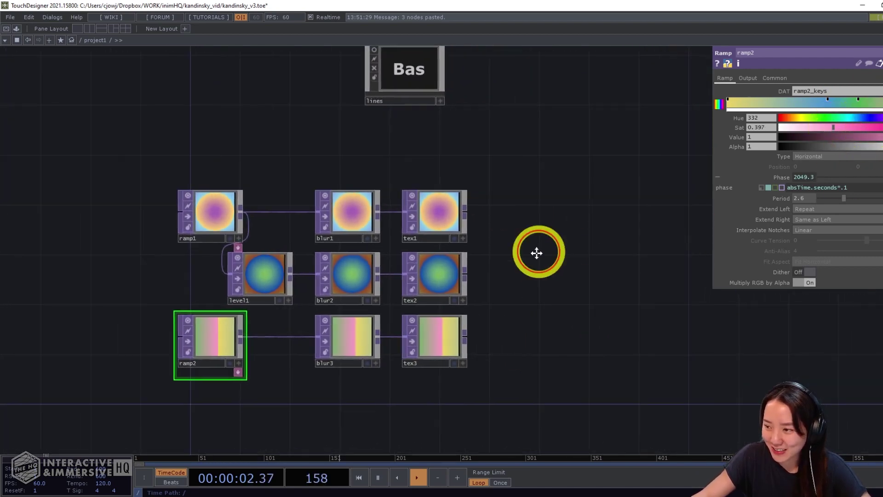
scroll(530, 254, "up", 1)
key("Tab")
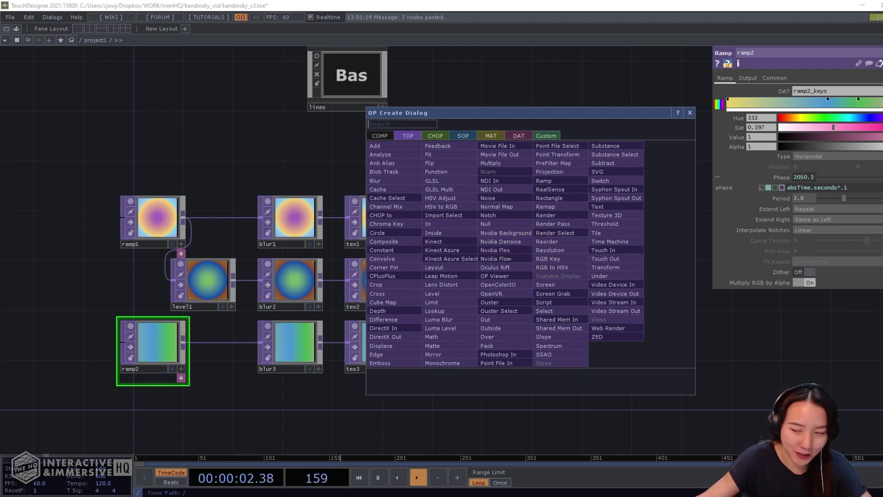
left_click(410, 140)
type("ci")
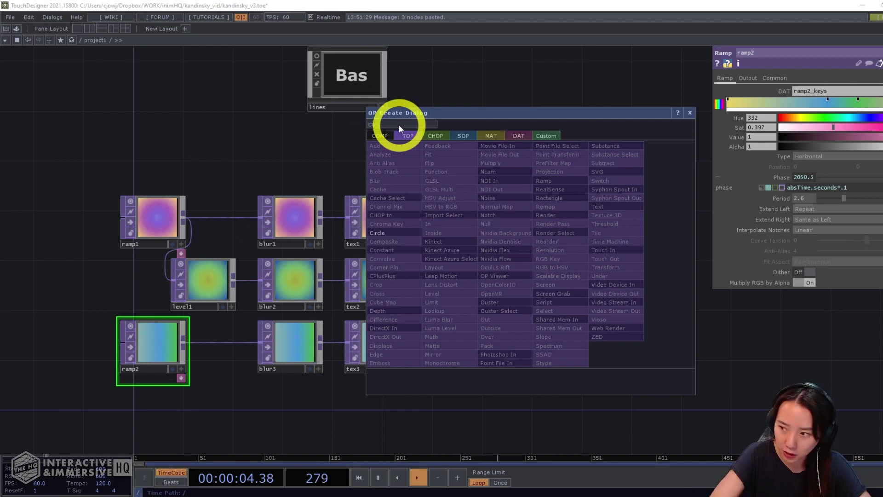
type("rcle")
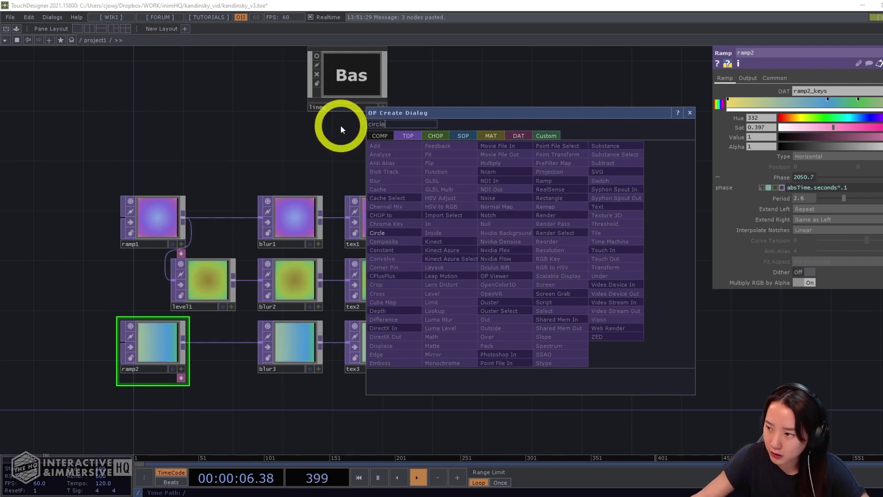
left_click(463, 135)
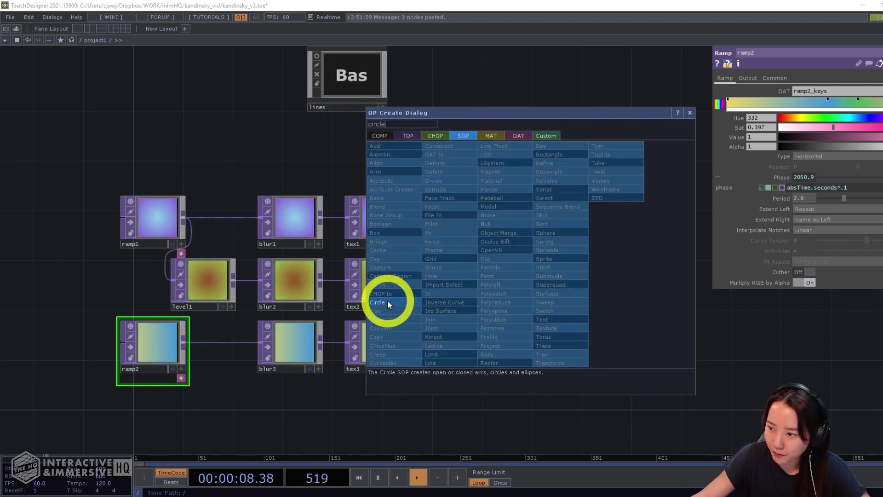
left_click(387, 300)
left_click(478, 219)
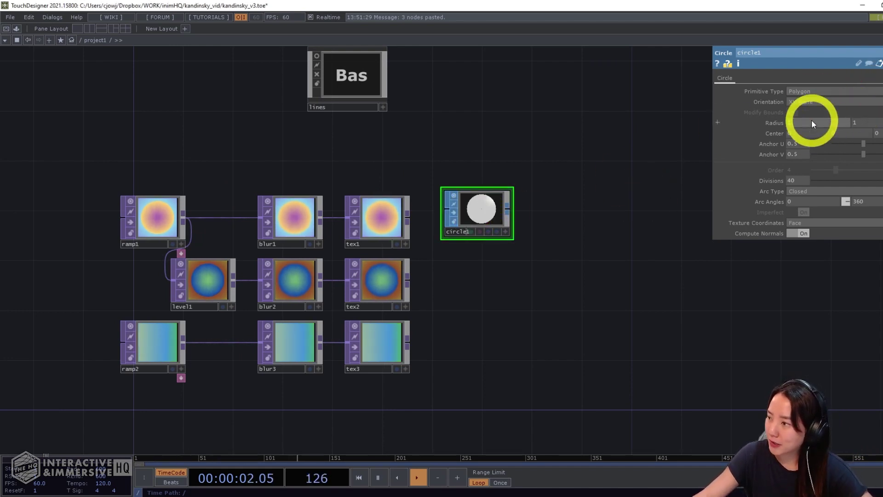
Set both radius values of the circle1 SOP to 0.5
type(".5")
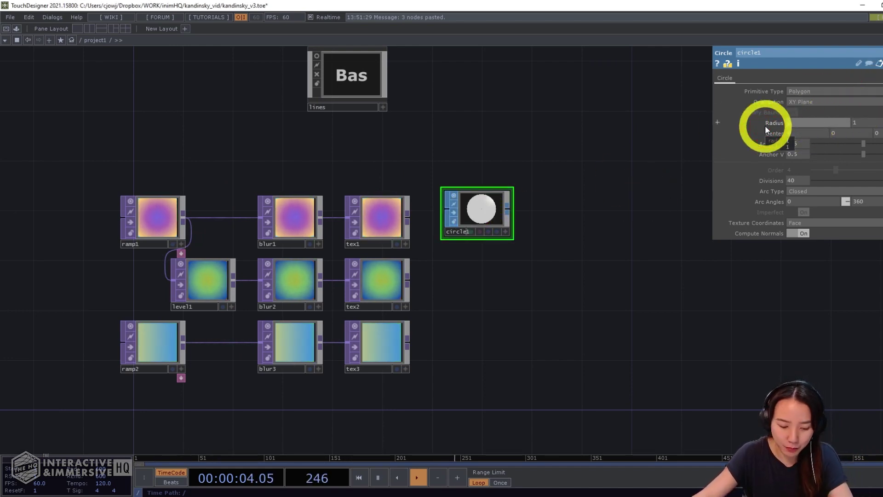
left_click(858, 120)
type(".5")
key("Return")
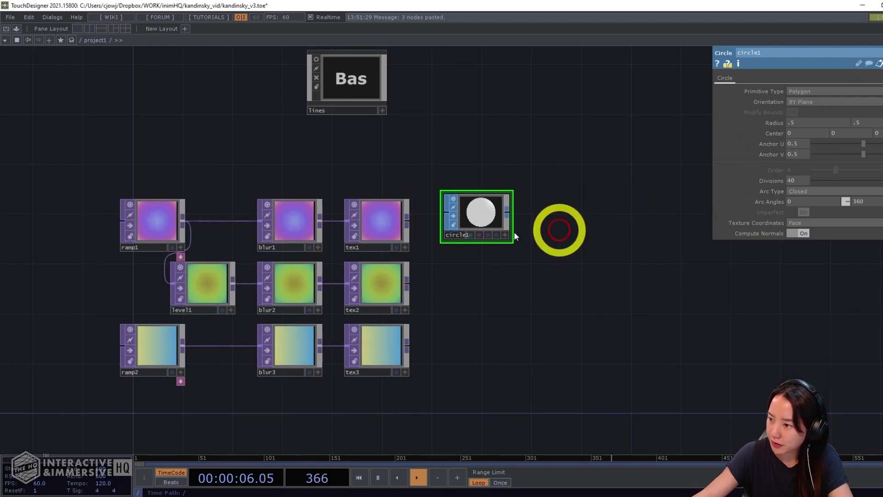
Add a Transform SOP wired after circle1 and set its uniform scale to 0.1
scroll(506, 217, "up", 2)
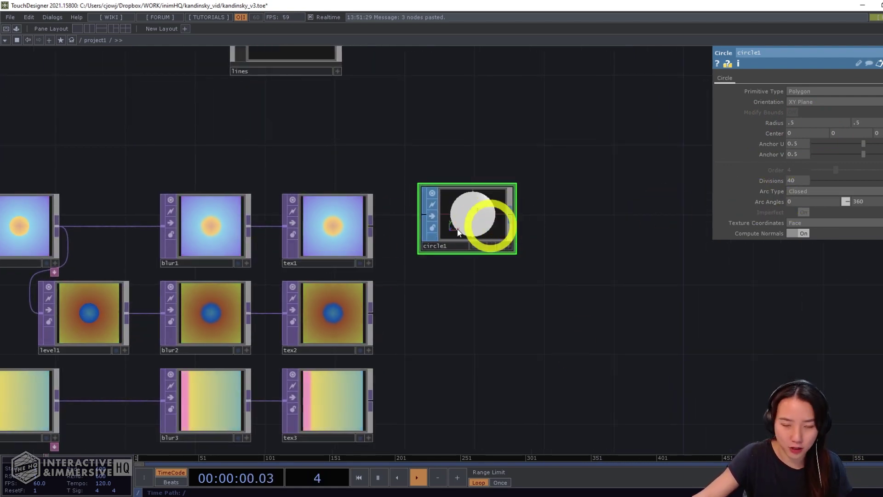
left_click_drag(553, 238, 537, 219)
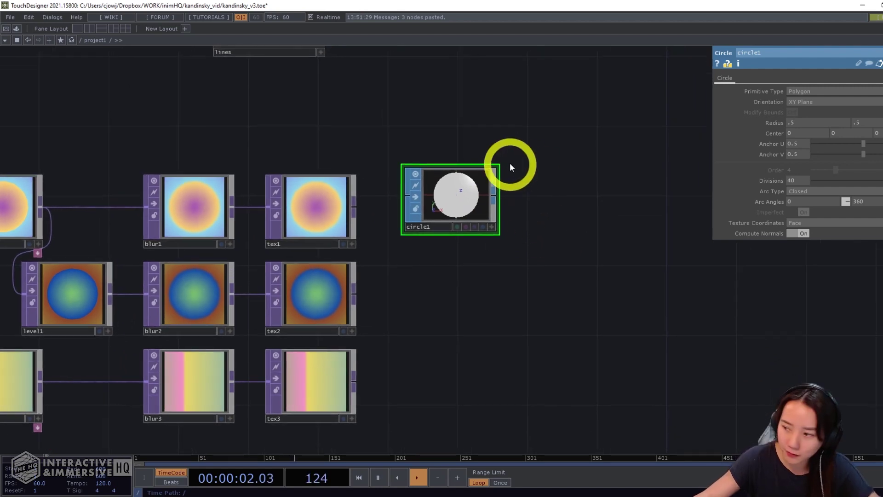
left_click(495, 193)
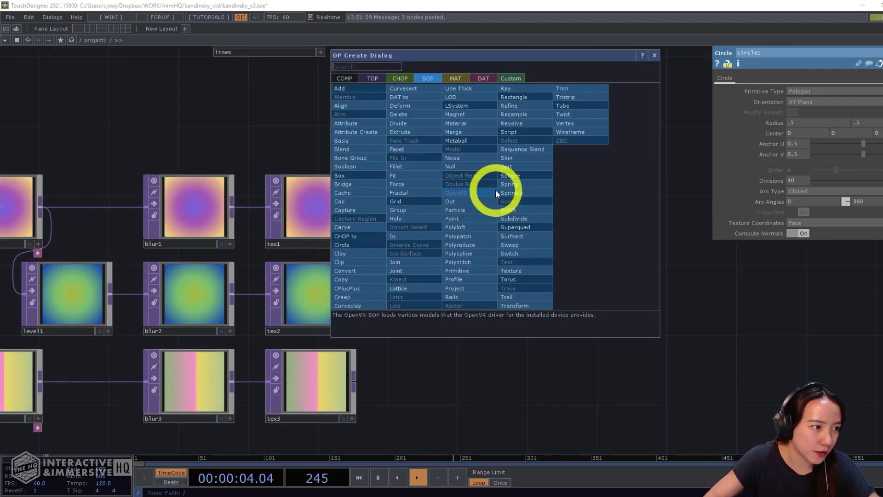
type("trans")
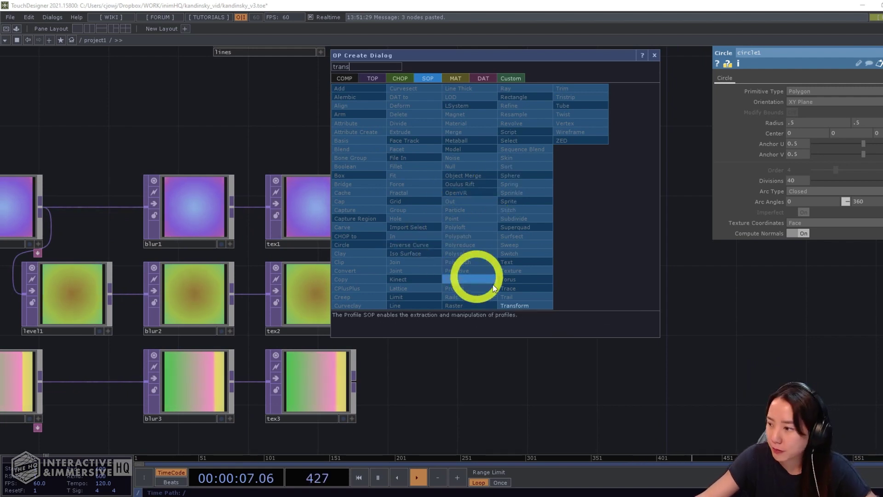
left_click(513, 305)
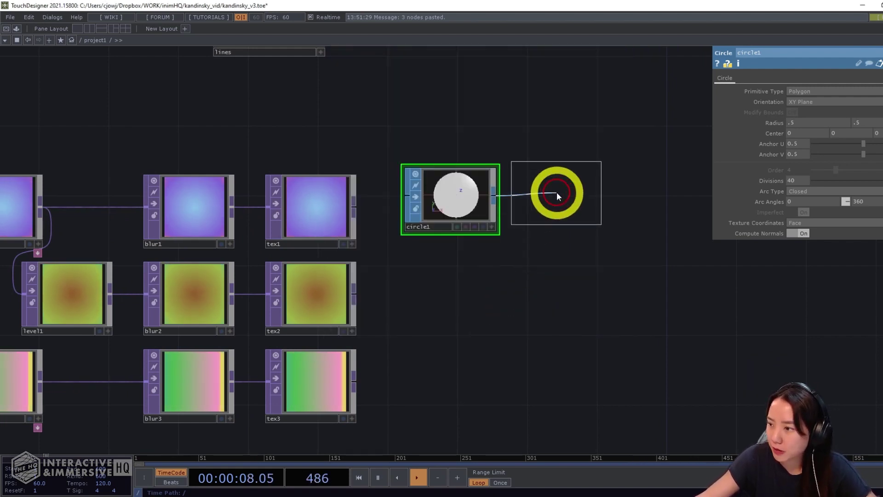
left_click(558, 195)
left_click(799, 164)
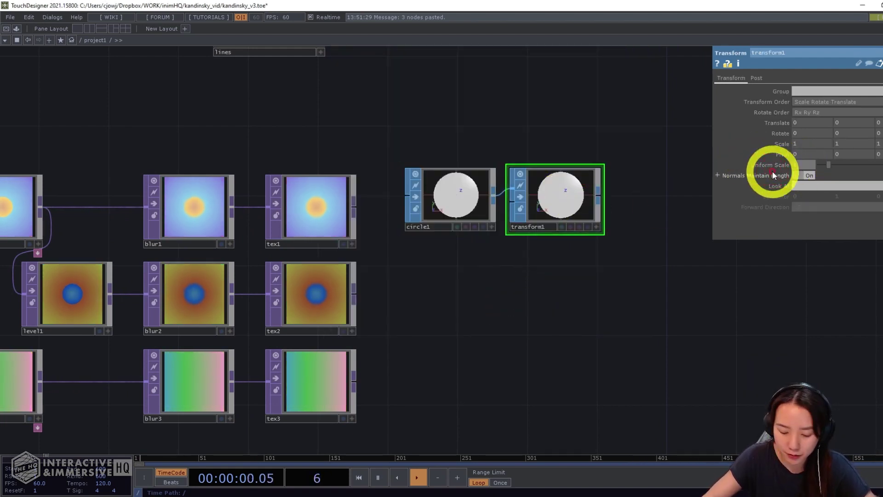
type(".1")
key("Return")
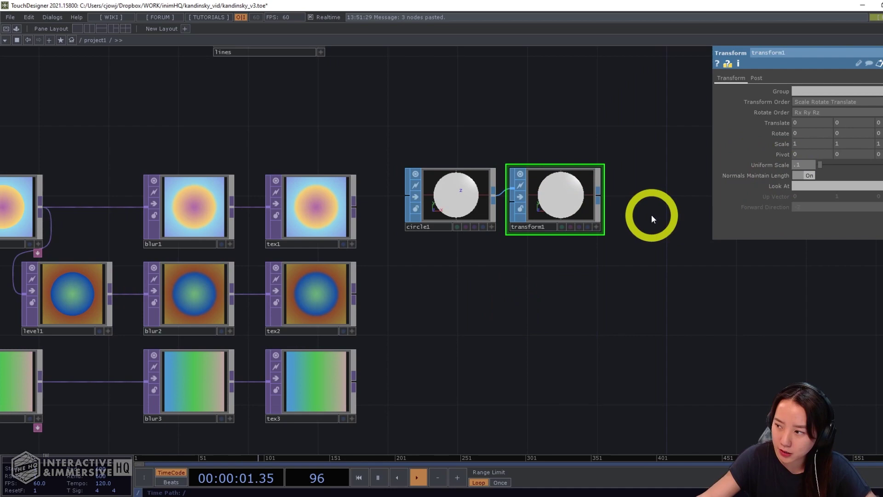
Add a Geometry COMP wired from the output of transform1
right_click(603, 195)
type("ge")
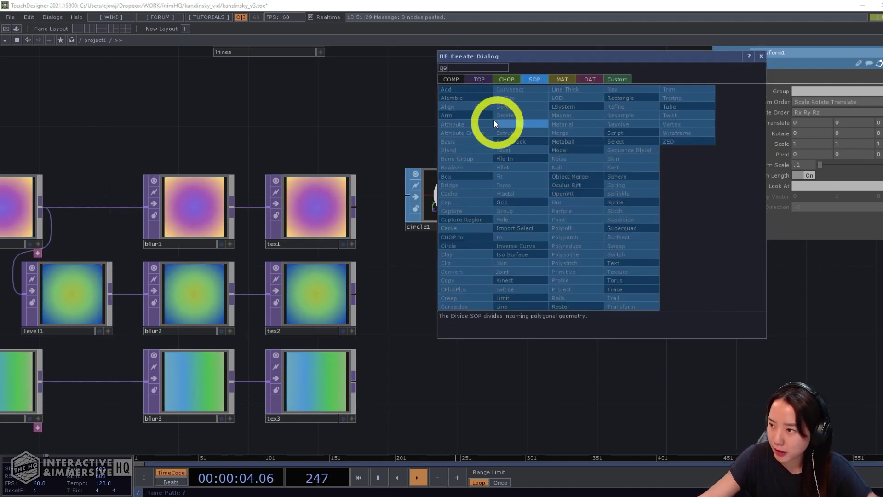
left_click(455, 79)
left_click(455, 159)
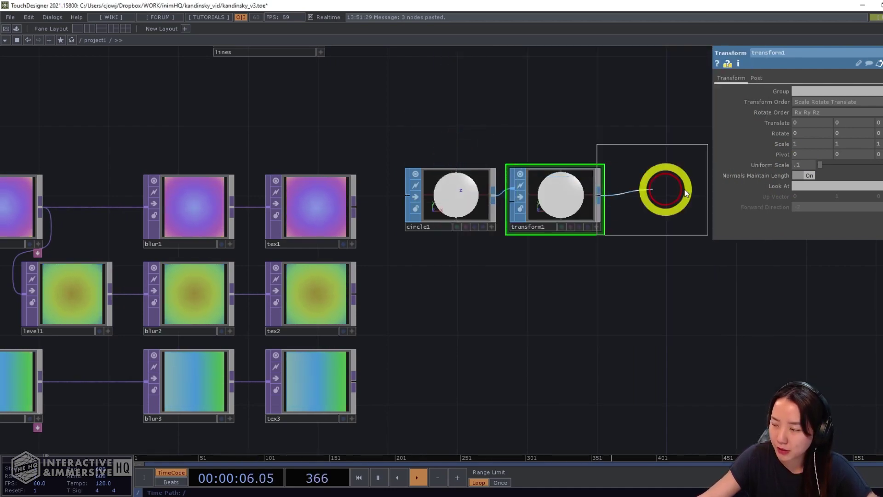
left_click(665, 202)
Duplicate the circle, transform and geometry chain twice, stacking the copies below the original
left_click_drag(616, 283, 532, 273)
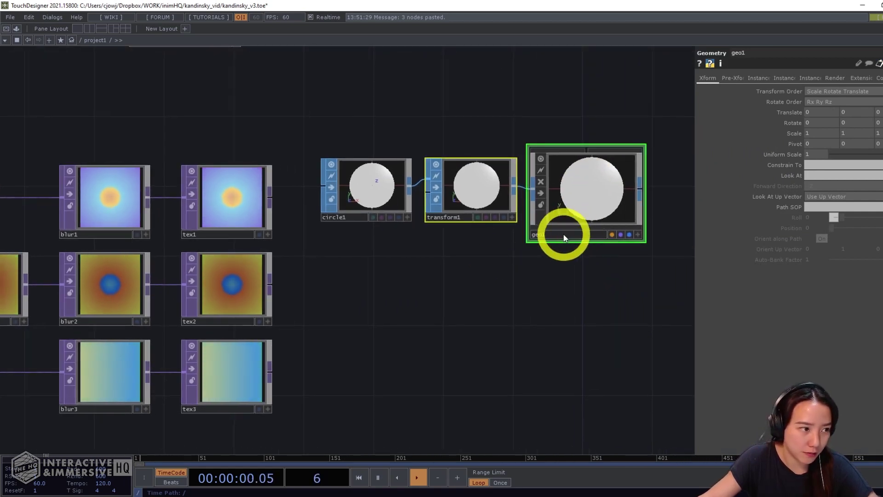
left_click_drag(565, 238, 401, 156)
key("ctrl+z")
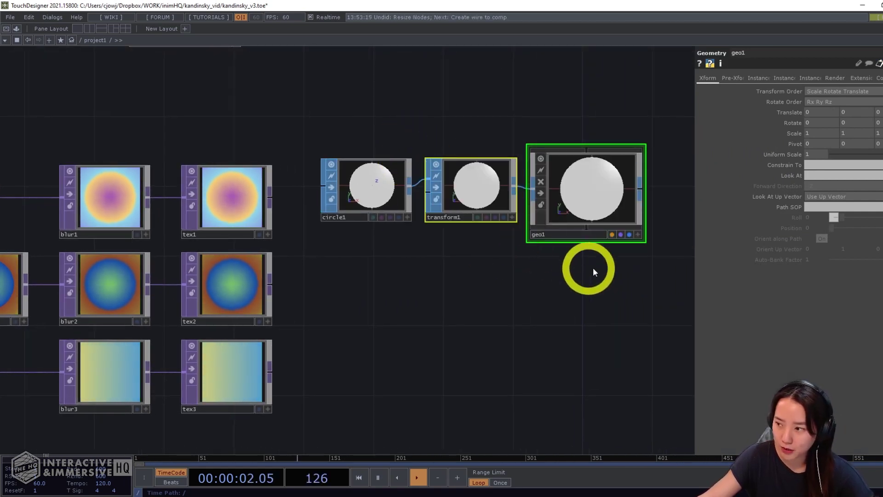
left_click_drag(592, 271, 374, 157)
key("ctrl+c")
key("ctrl+v")
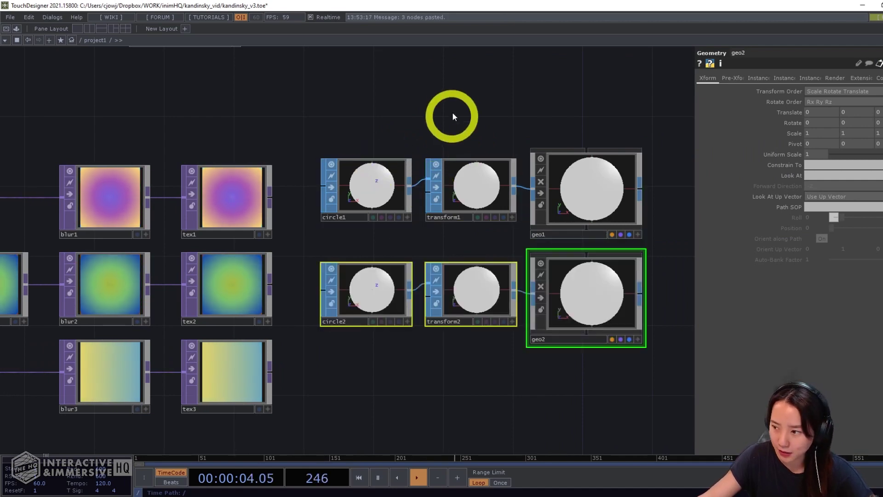
key("ctrl+v")
left_click_drag(449, 87, 449, 73)
left_click(423, 344)
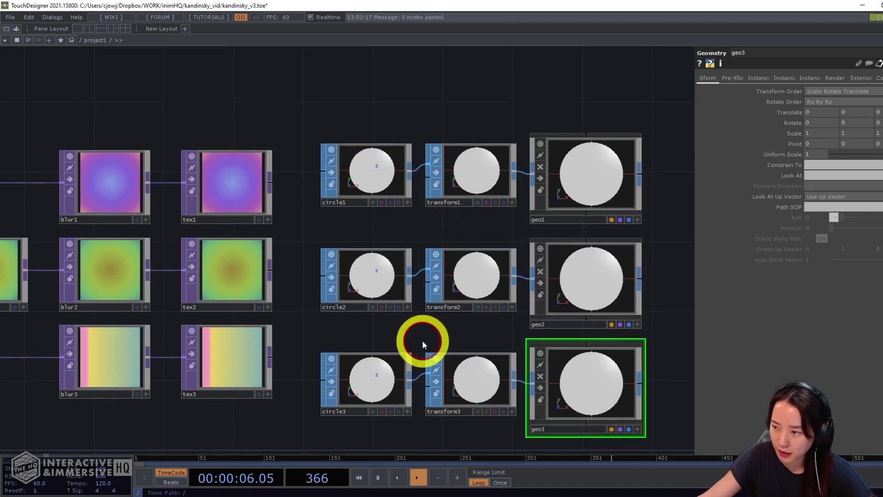
Set the divisions of circle3 to 3 to turn it into a triangle
left_click_drag(423, 344, 399, 283)
left_click(428, 326)
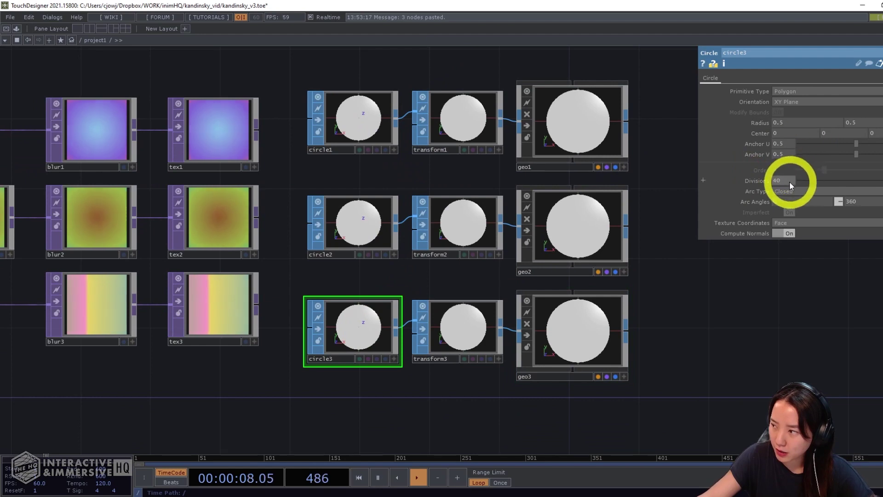
left_click_drag(789, 182, 750, 187)
type("3")
key("Return")
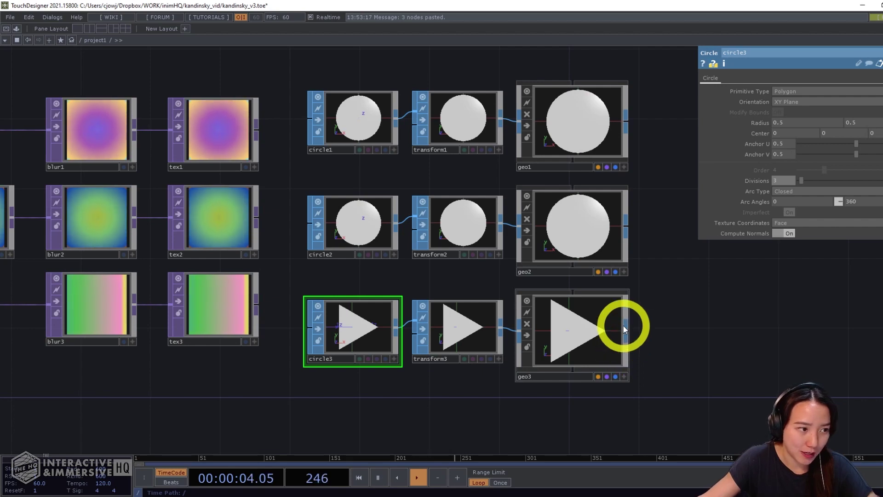
Move the whole ramp, level, blur and tex network to the other side of the geometry chains, leaving a gap between them
scroll(644, 312, "down", 3)
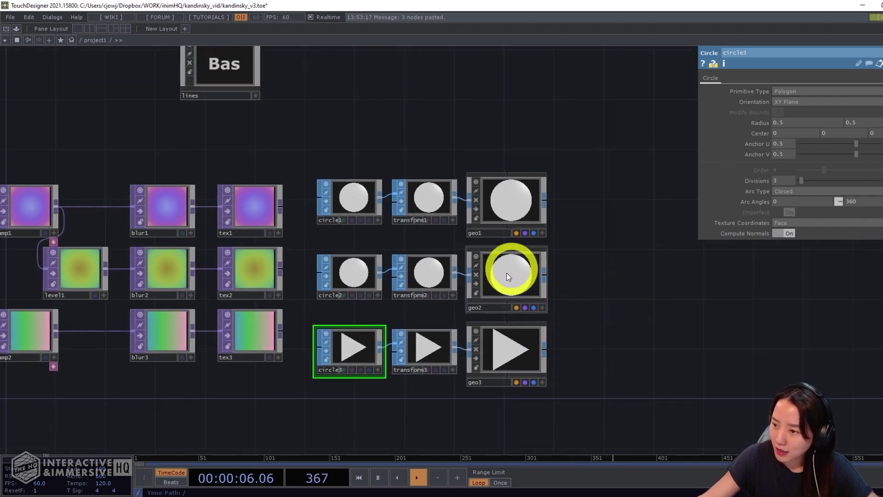
scroll(501, 279, "down", 3)
scroll(414, 280, "up", 3)
right_click_drag(198, 289, 21, 163)
left_click_drag(81, 200, 708, 195)
left_click_drag(637, 146, 467, 161)
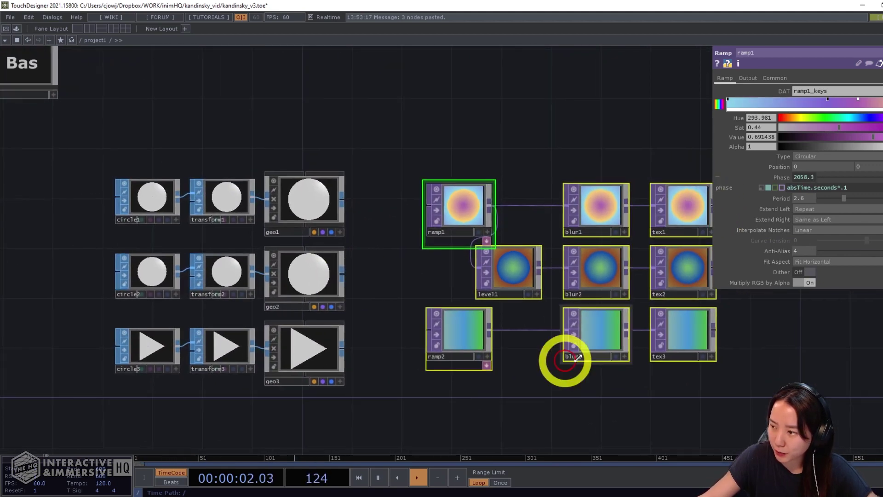
left_click_drag(469, 205, 509, 209)
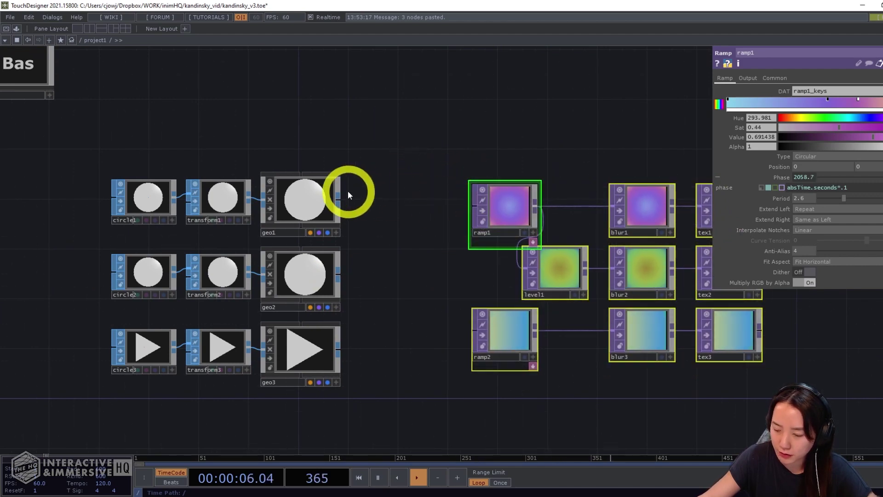
Add a Constant MAT beside geo1 and turn on its Blending (Transparency)
left_click_drag(348, 191, 354, 192)
key("Tab")
type("con")
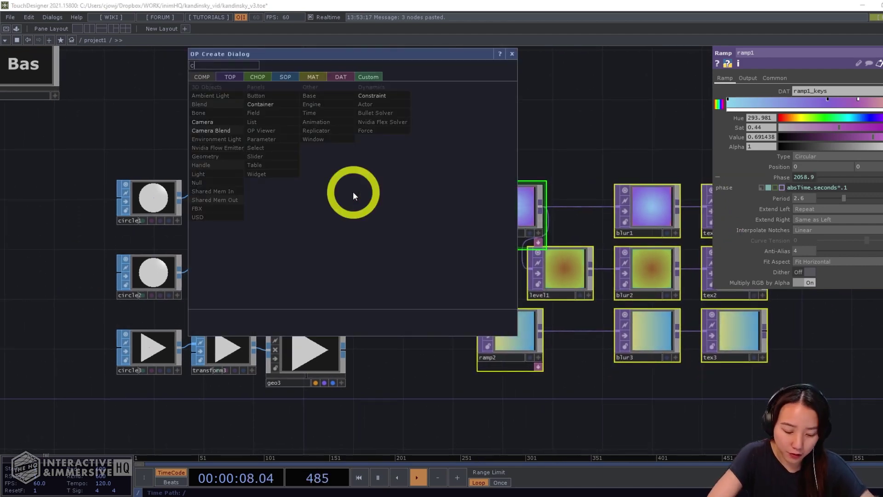
left_click(312, 76)
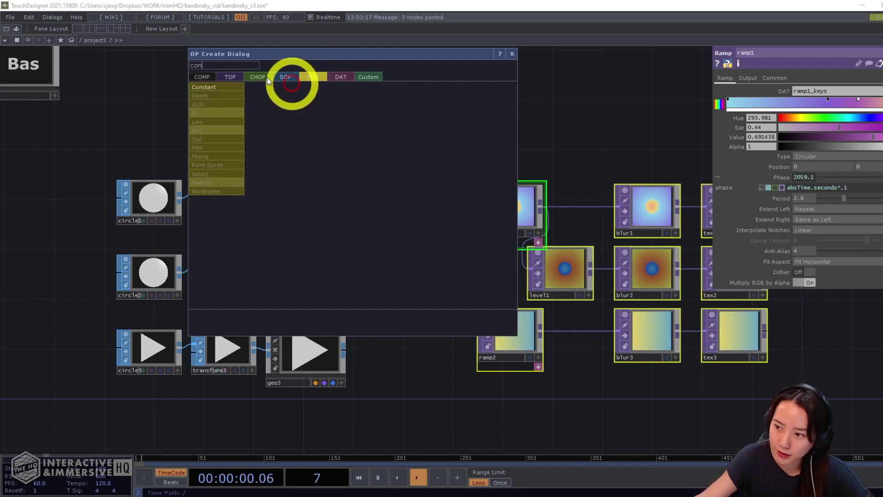
left_click(210, 87)
left_click(399, 207)
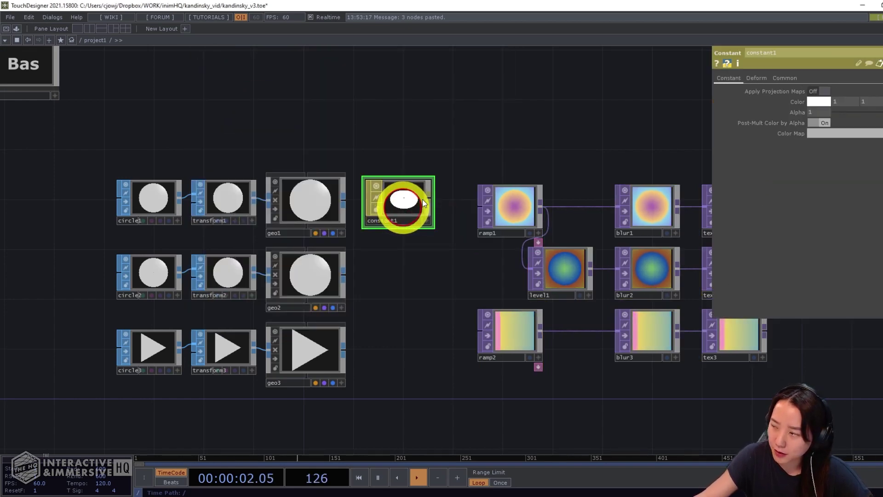
left_click(782, 76)
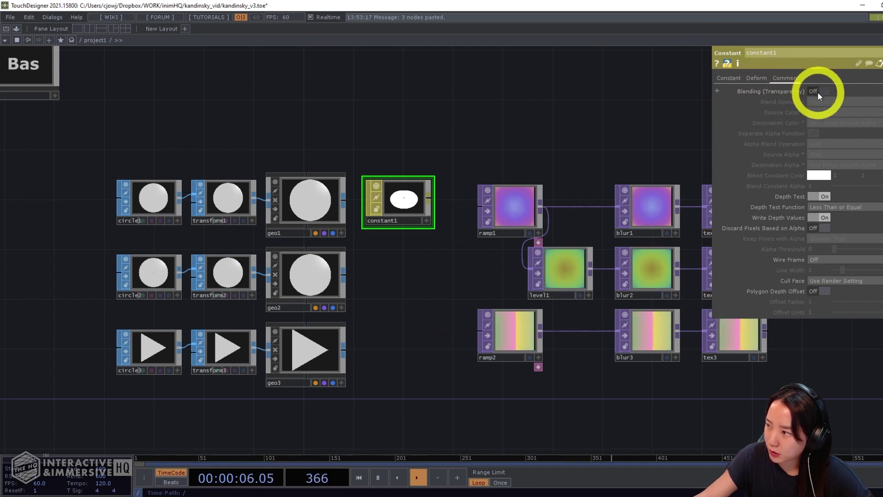
left_click(819, 91)
Make two copies of the Constant material, placing them beside geo2 and geo3
left_click_drag(537, 158, 476, 167)
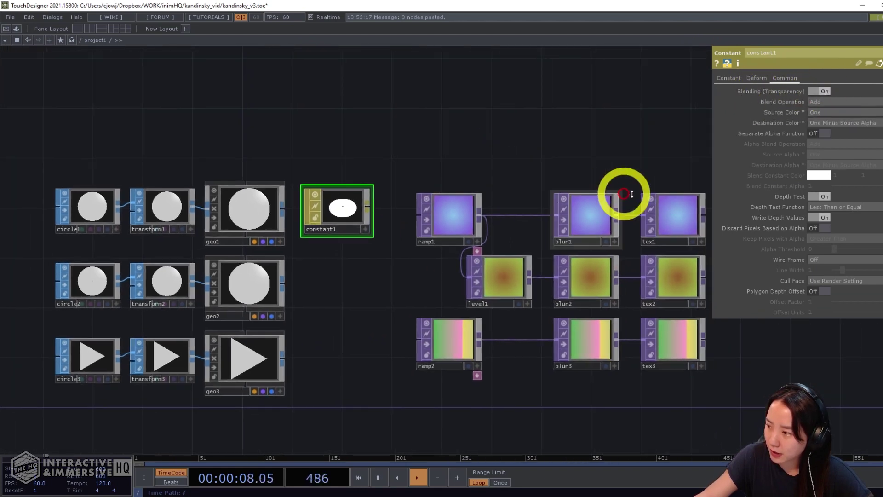
key("ctrl+c")
key("ctrl+v")
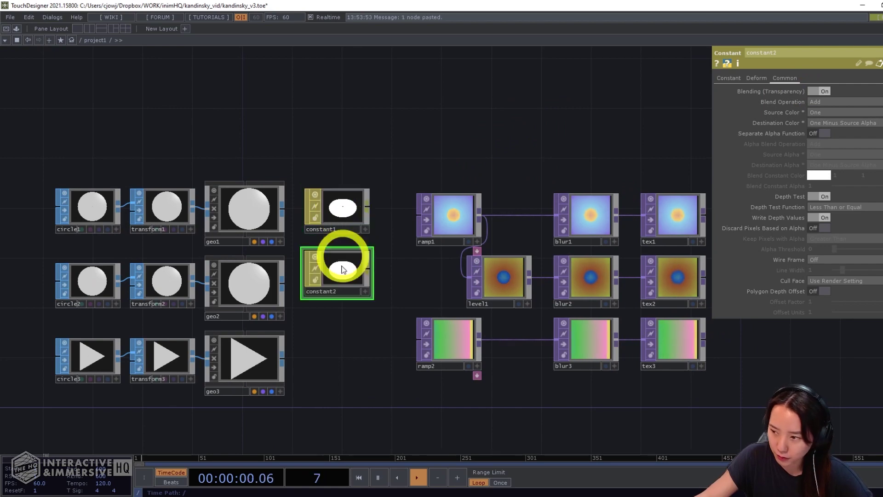
key("ctrl+v")
left_click_drag(335, 330, 334, 367)
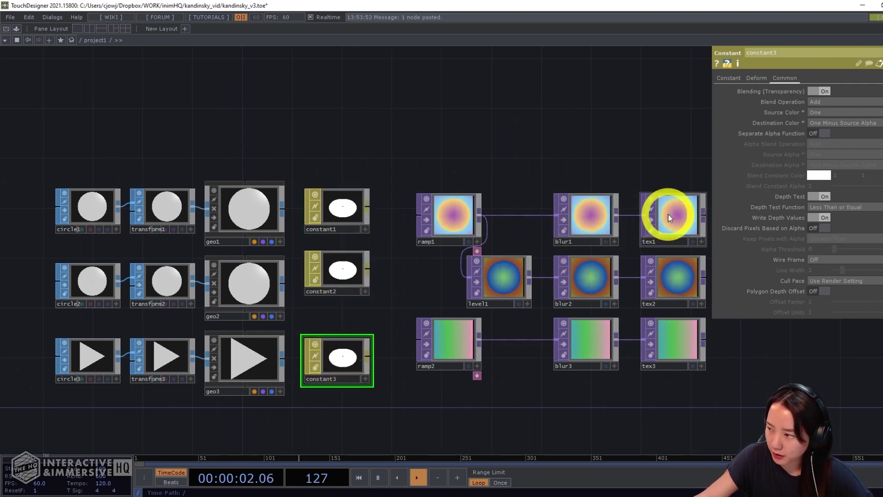
Apply tex1, tex2 and tex3 as color maps to constant1, constant2 and constant3 respectively, and tidy the materials' vertical spacing
left_click_drag(670, 211, 361, 209)
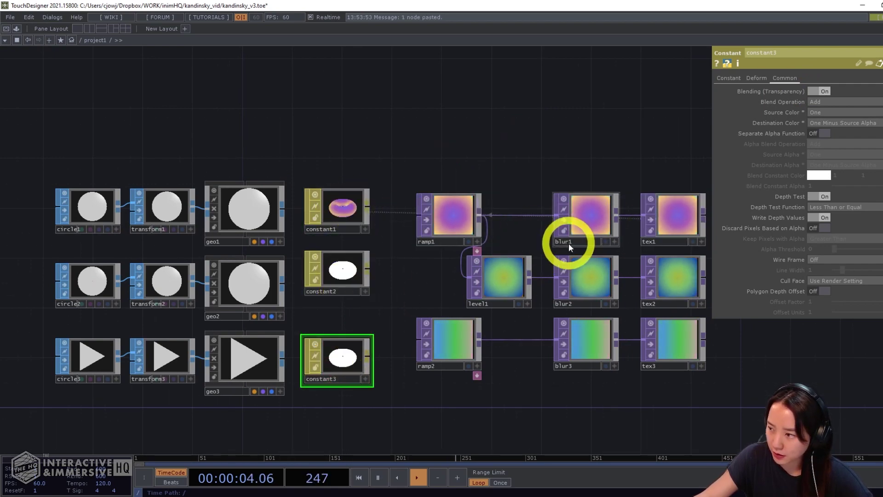
left_click_drag(684, 276, 352, 272)
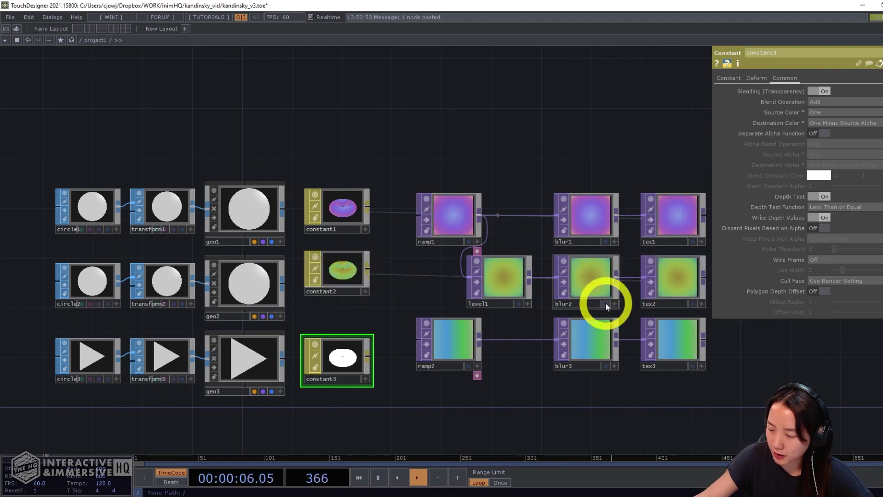
left_click_drag(652, 341, 349, 354)
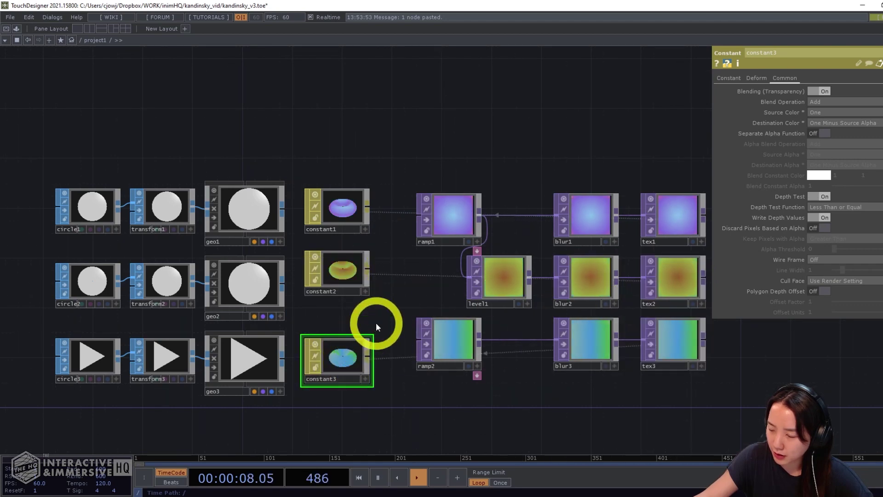
left_click_drag(407, 321, 495, 268)
left_click_drag(433, 305, 437, 277)
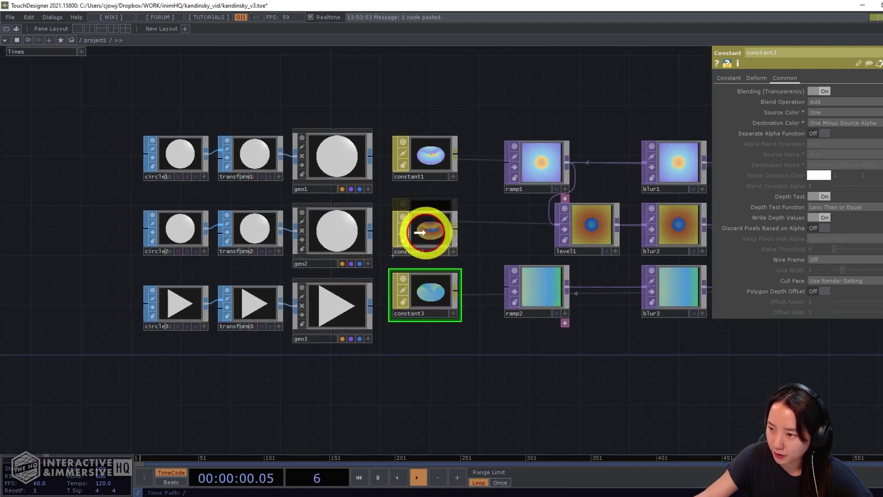
Duplicate the circle1, transform1 and geo1 chain and place the copy below the triangle chain
scroll(425, 108, "down", 5)
left_click_drag(244, 116, 419, 157)
key("ctrl+c")
key("ctrl+v")
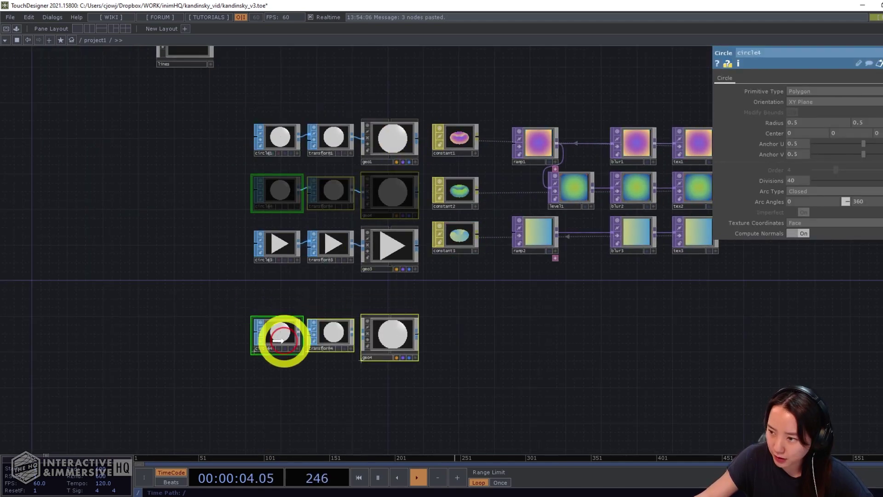
left_click(278, 318)
left_click(278, 310)
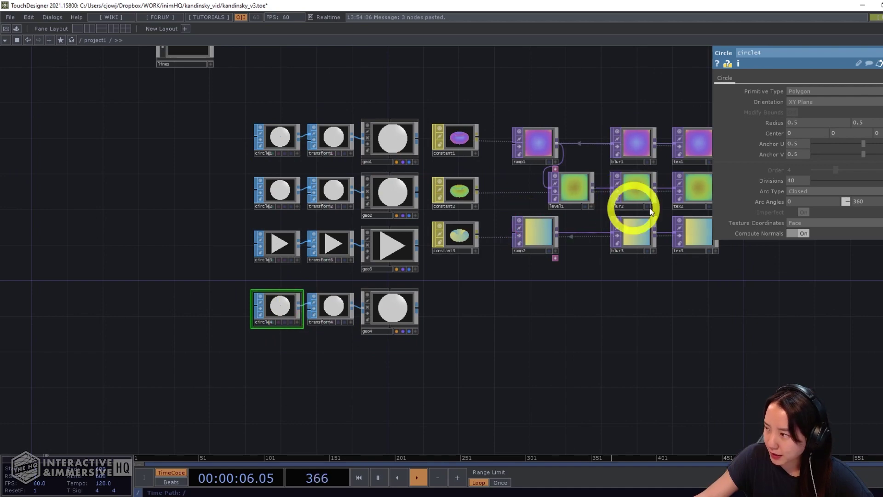
Set the arc type of circle4 to Open Arc
left_click(846, 190)
left_click(800, 212)
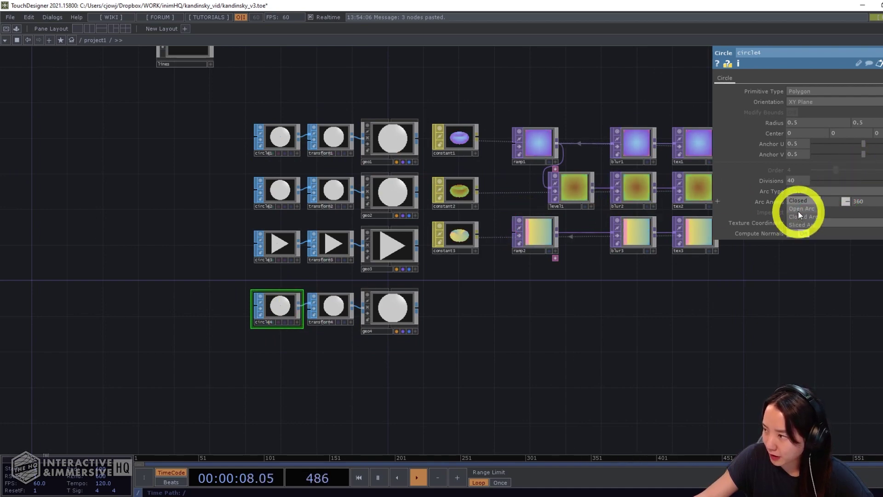
scroll(458, 299, "up", 4)
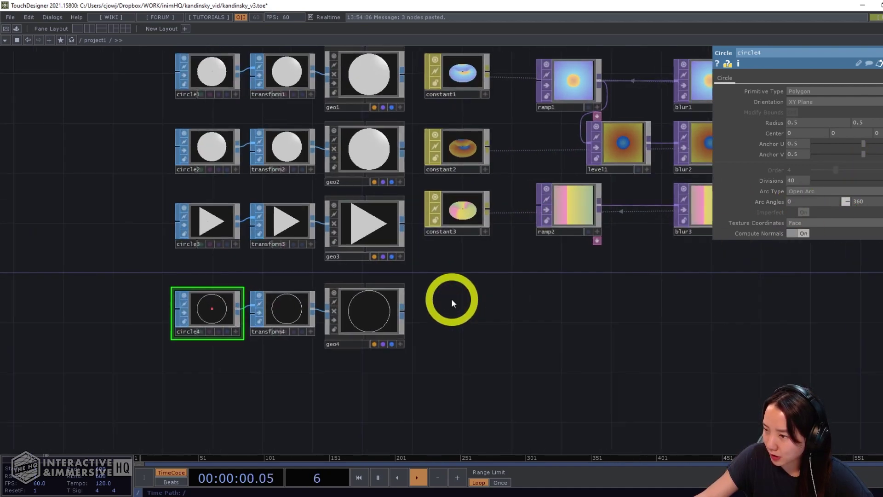
scroll(487, 338, "down", 3)
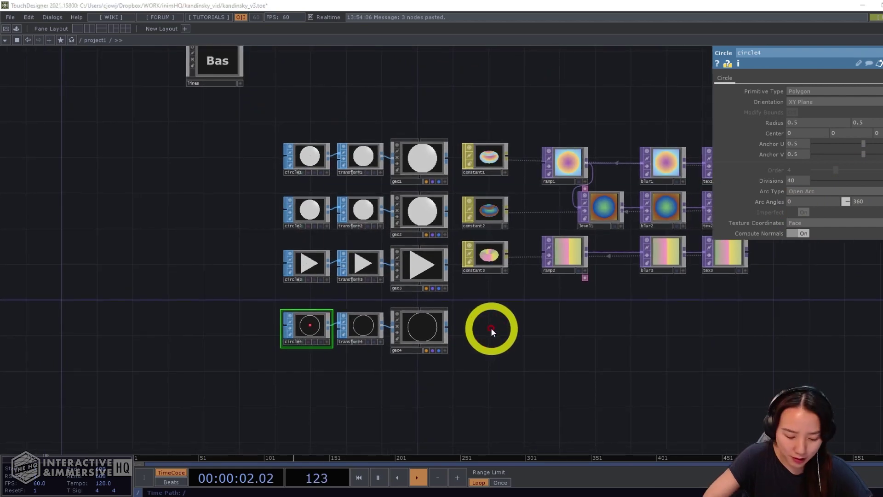
key("Tab")
left_click(754, 342)
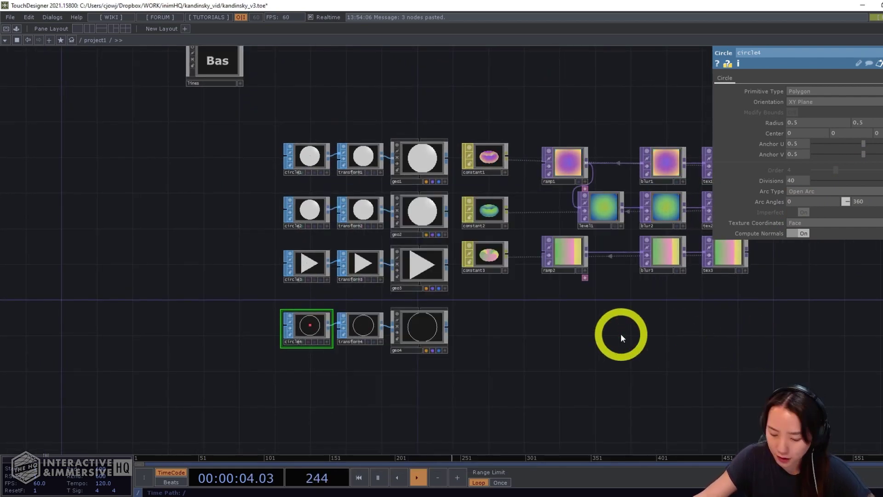
Copy the line3 material from inside the lines base and paste it beside geo4 in project1
left_click_drag(675, 327, 534, 375)
scroll(612, 337, "down", 4)
left_click_drag(698, 283, 604, 284)
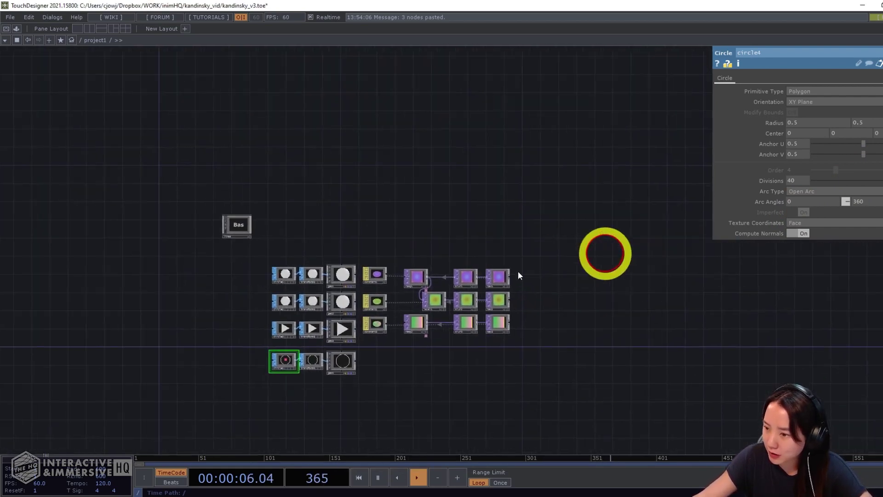
scroll(296, 262, "up", 2)
left_click_drag(200, 221, 299, 222)
double_click(312, 217)
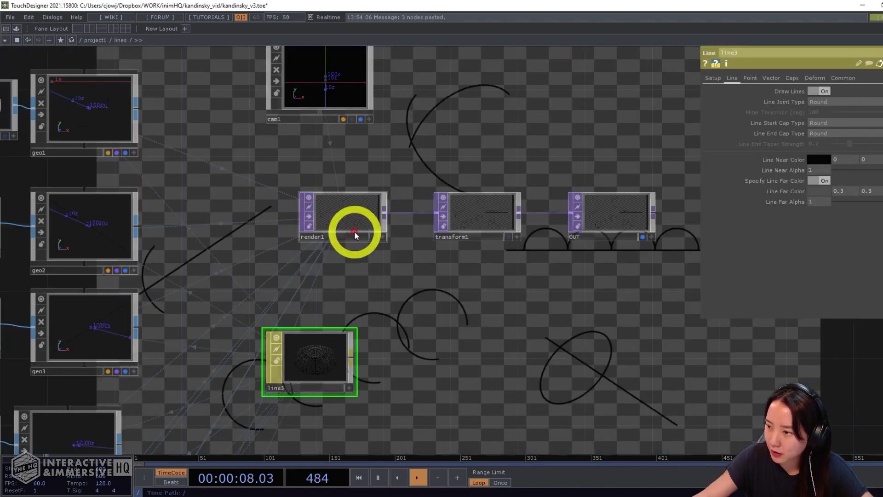
left_click(334, 298)
key("ctrl+c")
key("u")
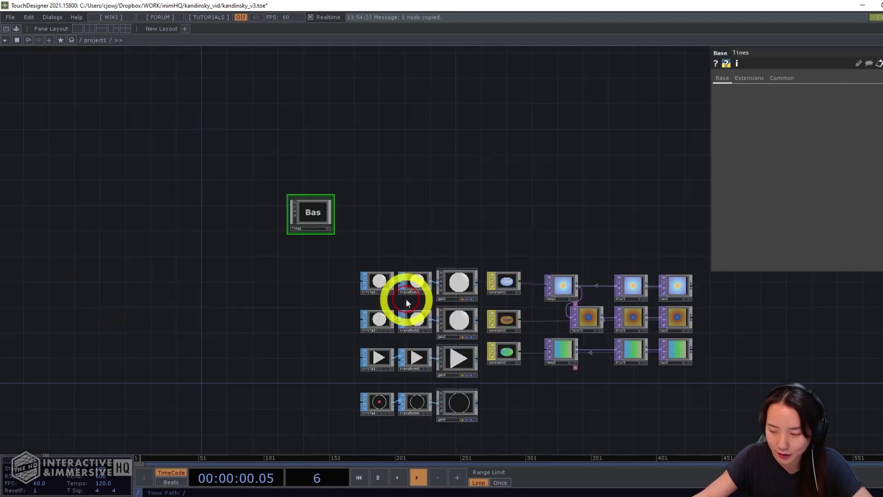
left_click_drag(533, 386, 531, 333)
key("ctrl+v")
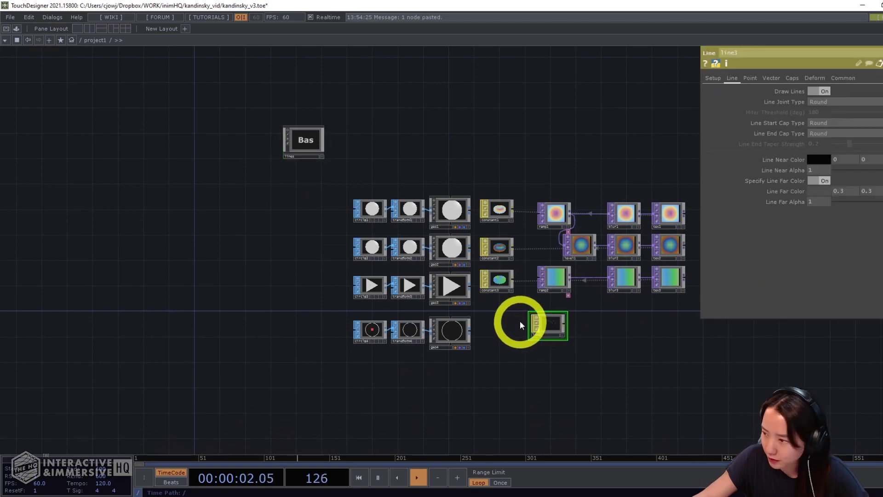
Assign line3 as geo4's material and align the material node beside geo4
scroll(528, 322, "up", 3)
left_click_drag(493, 339, 394, 322)
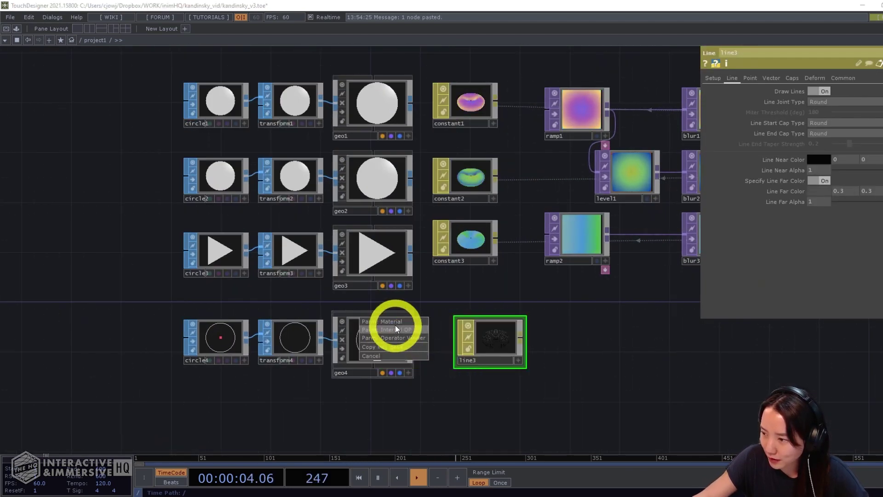
left_click_drag(473, 336, 467, 339)
Add a Grid SOP in the empty network area to the left of the circle chains
scroll(501, 286, "down", 1)
scroll(501, 286, "down", 6)
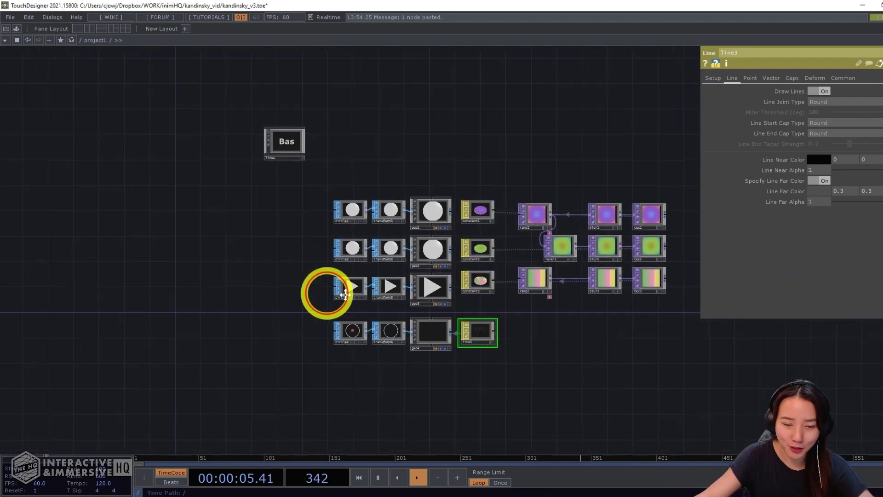
double_click(304, 302)
type("g")
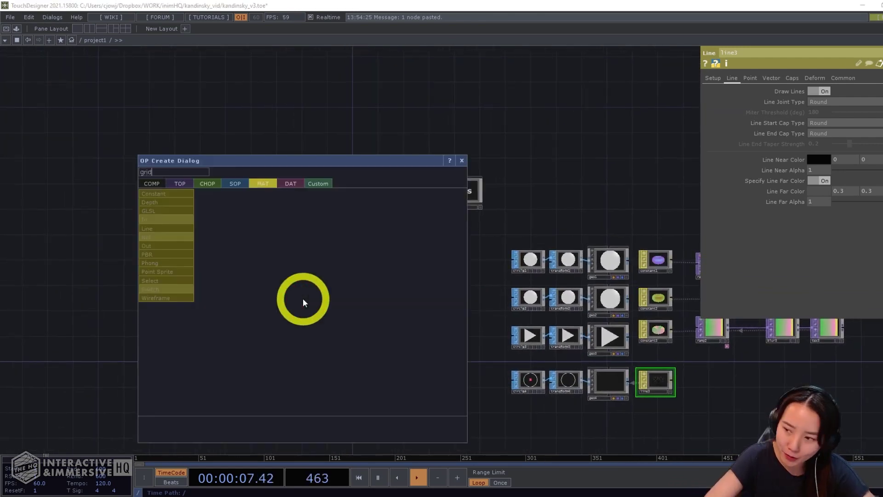
type("rid")
left_click(235, 184)
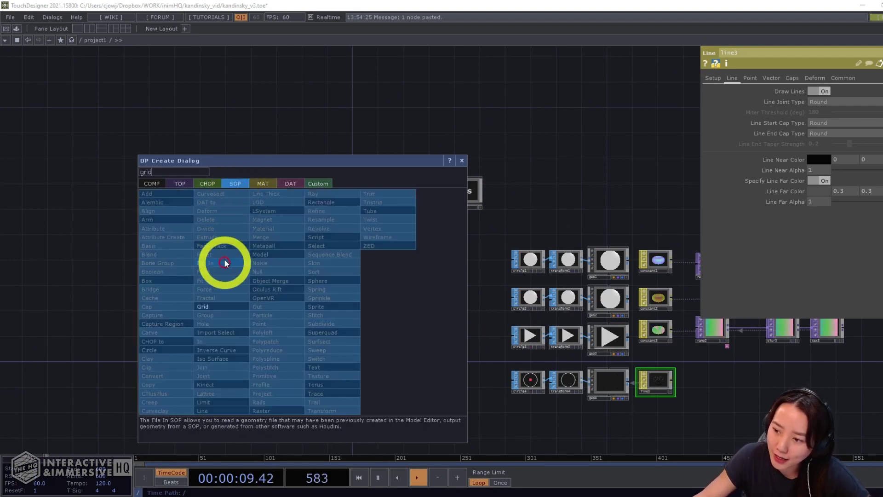
left_click(205, 306)
left_click(253, 285)
Activate grid1's node viewer and switch its display to wireframe
scroll(256, 282, "up", 5)
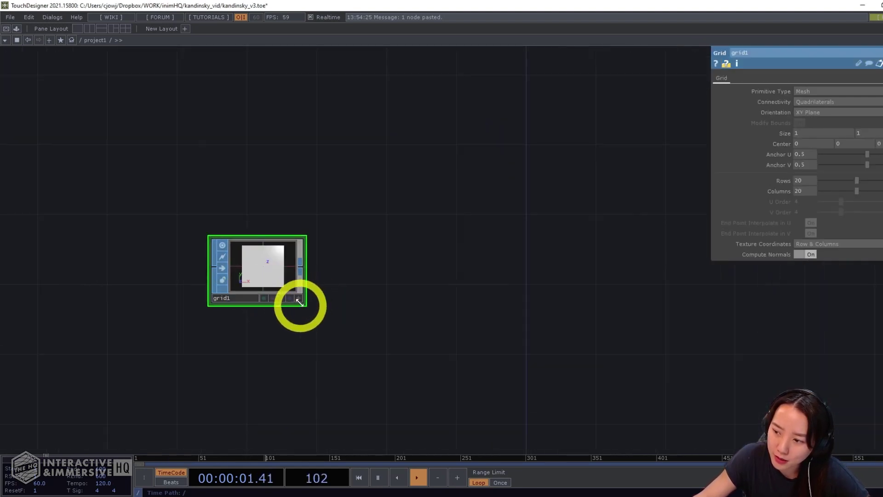
left_click(298, 299)
left_click(277, 288)
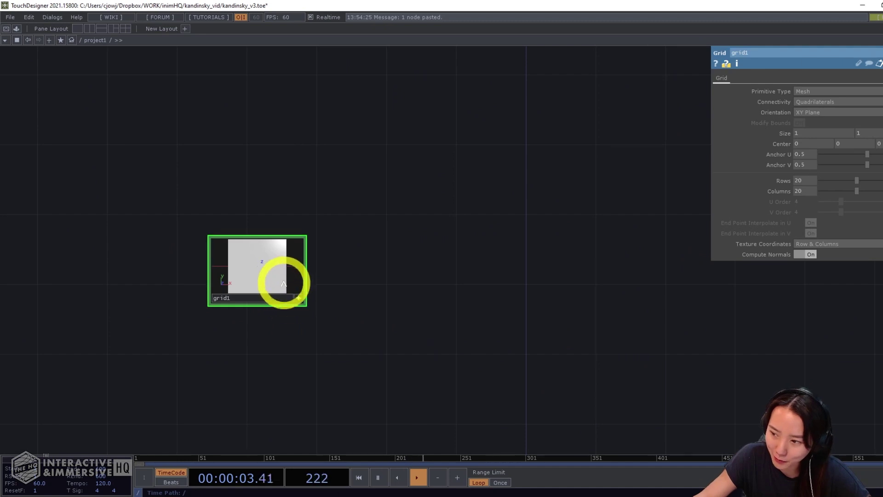
left_click(299, 297)
left_click(298, 297)
key("w")
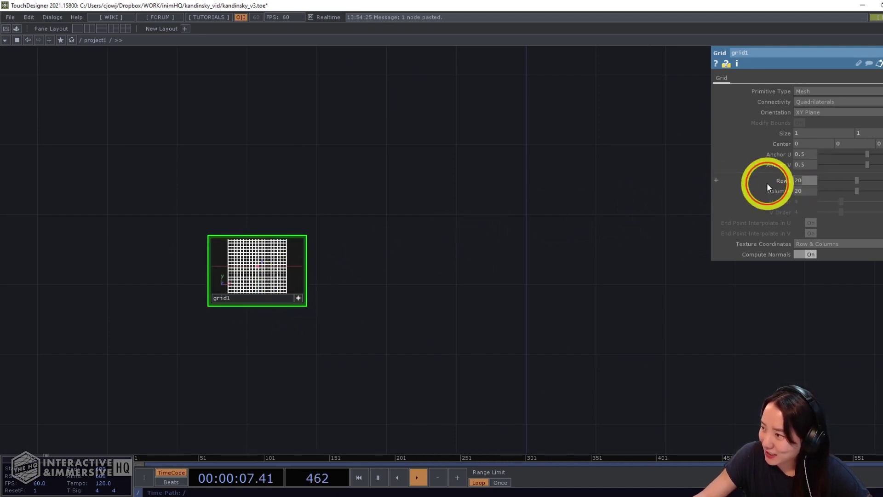
Set grid1 to 8 rows and 8 columns with an X size of 2, and deactivate its node viewer
left_click_drag(805, 192, 793, 190)
type("8")
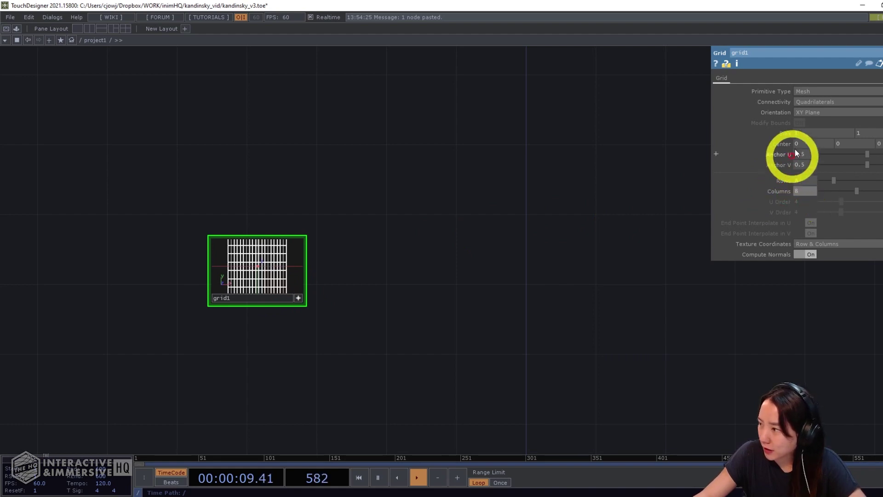
left_click_drag(809, 134, 759, 157)
left_click(618, 184)
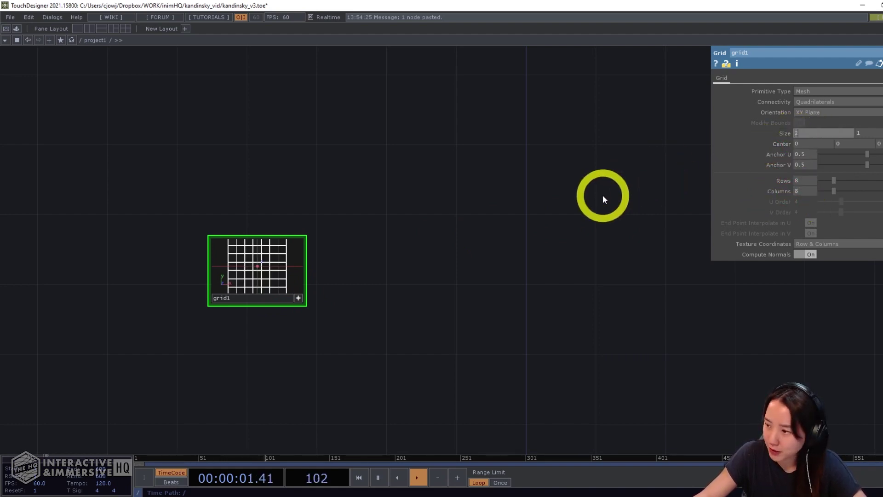
left_click(464, 245)
left_click(289, 274)
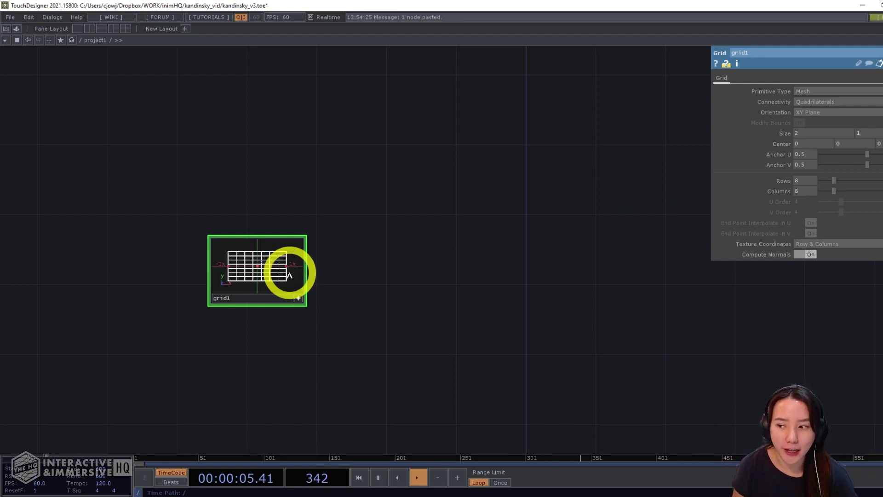
left_click(298, 298)
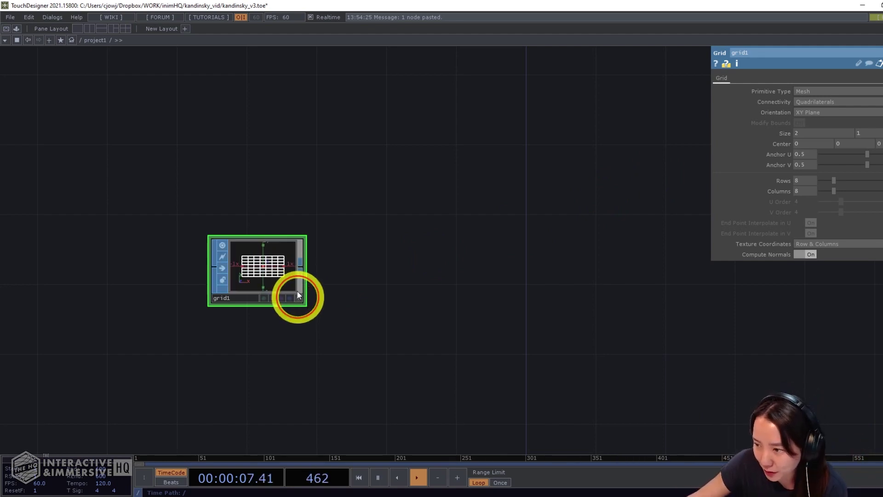
left_click(236, 290)
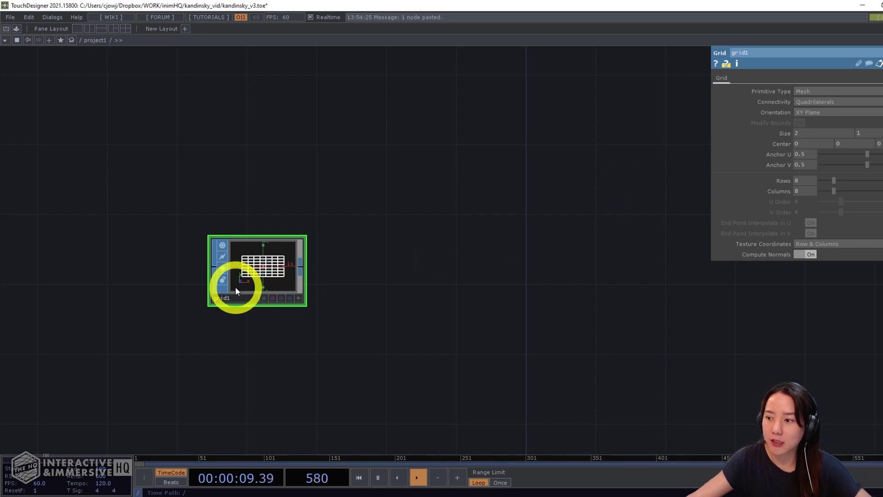
Append a Null SOP to grid1's output and rename it pos
scroll(276, 260, "up", 5)
right_click(321, 273)
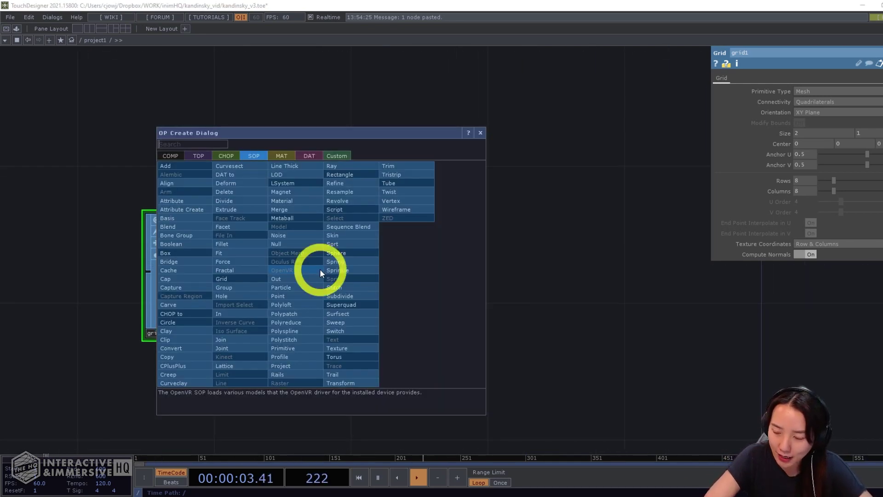
type("nul")
left_click(290, 244)
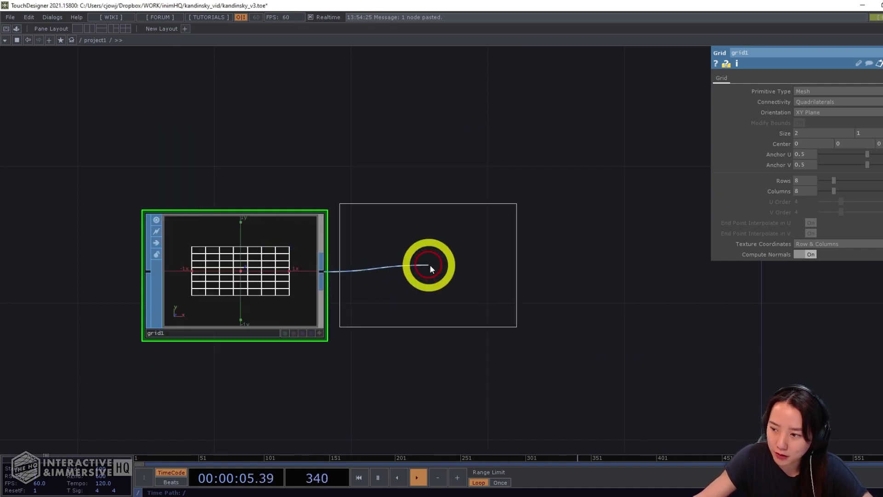
left_click(444, 273)
left_click(412, 335)
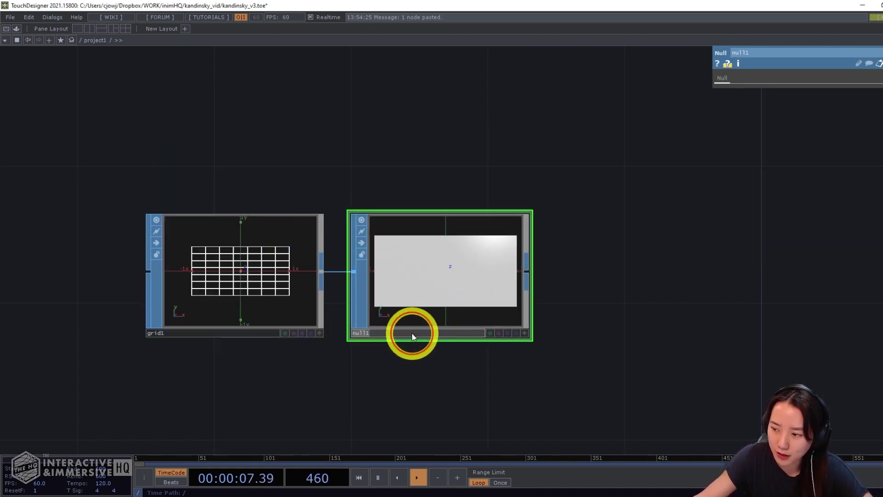
type("pos")
left_click(591, 335)
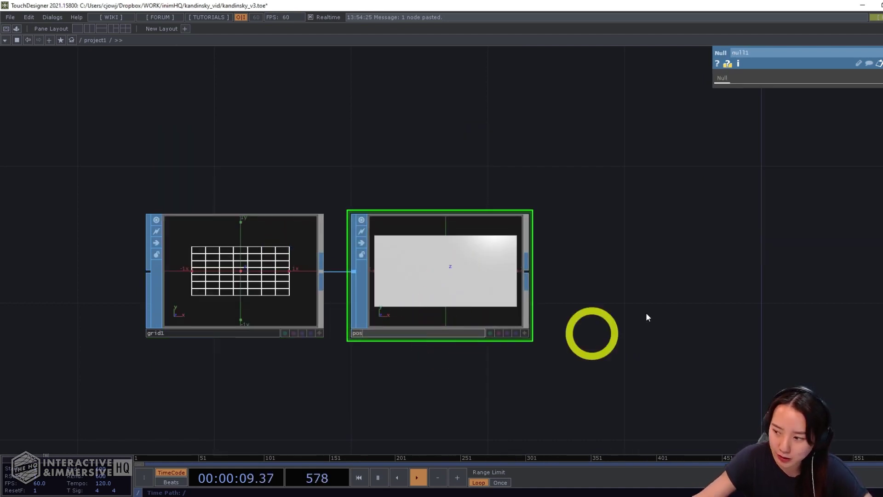
Select geo1 through geo4 and turn on instancing for all of them
scroll(647, 314, "down", 8)
left_click_drag(441, 271, 374, 276)
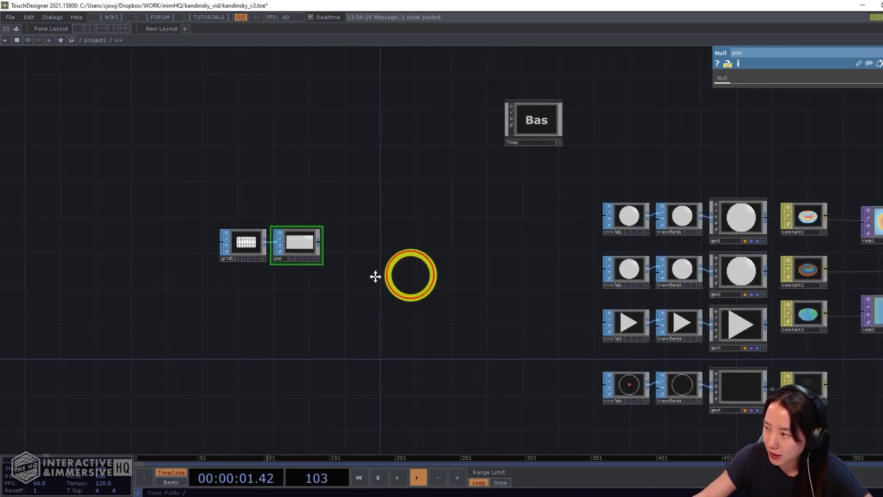
scroll(627, 230, "up", 5)
right_click_drag(626, 233, 646, 378)
scroll(644, 378, "down", 5)
left_click_drag(601, 288, 504, 265)
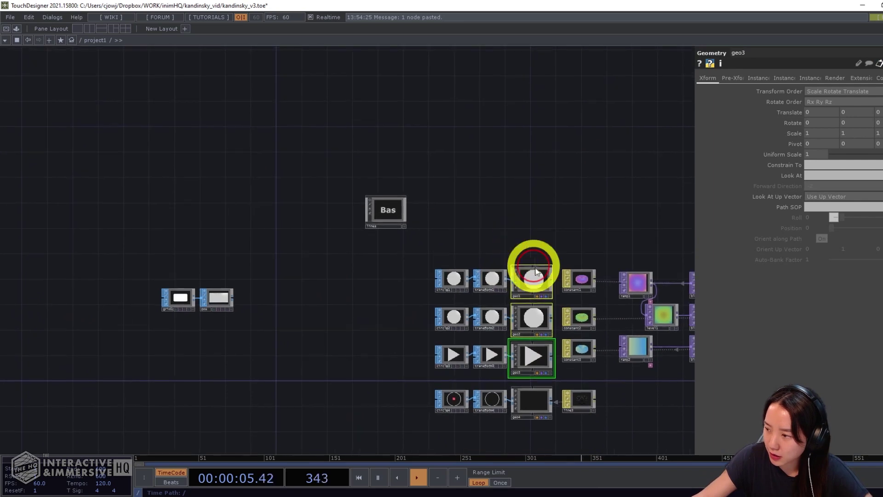
left_click(754, 78)
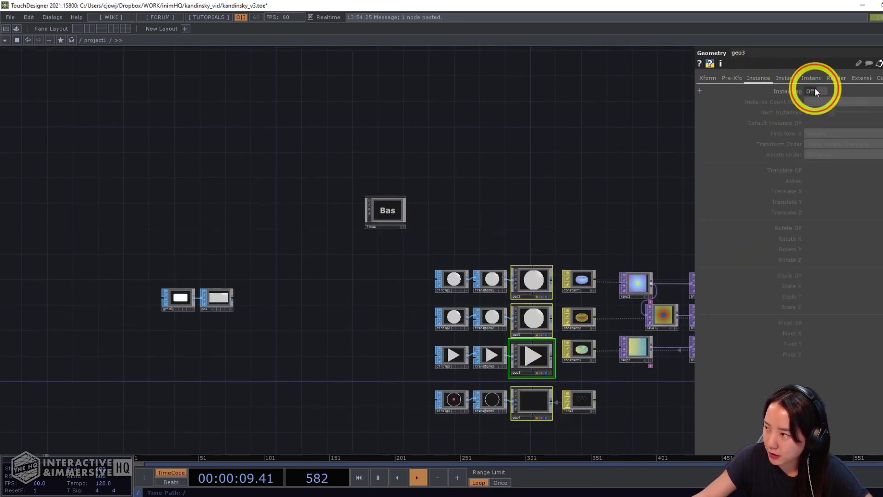
left_click(814, 90)
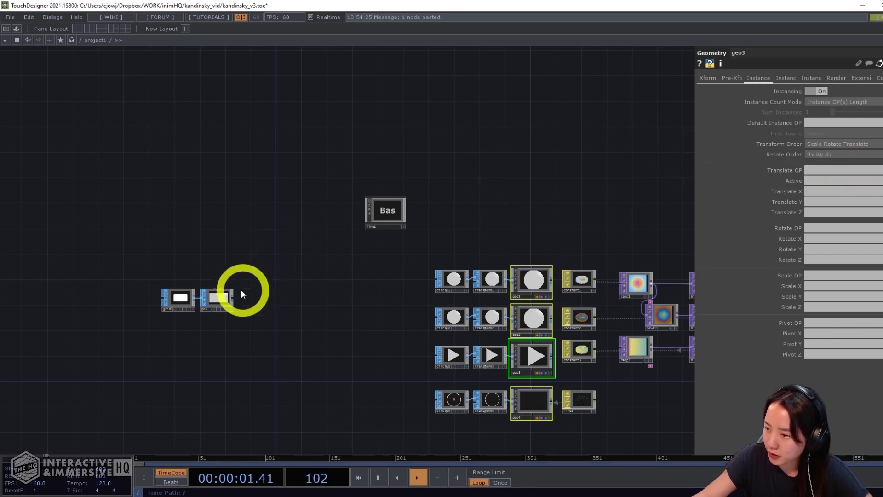
Use pos as the four geometries' Translate OP, with P(0) for Translate X and P(1) for Translate Y
left_click_drag(247, 274, 848, 171)
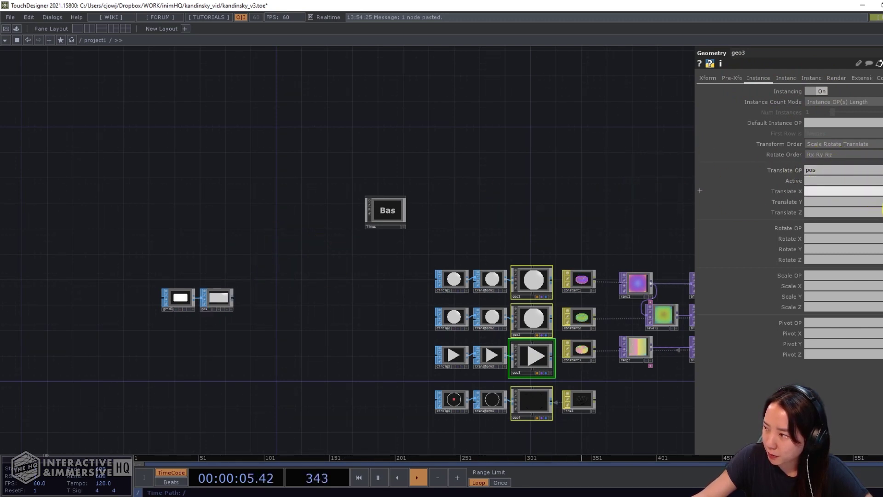
left_click(880, 191)
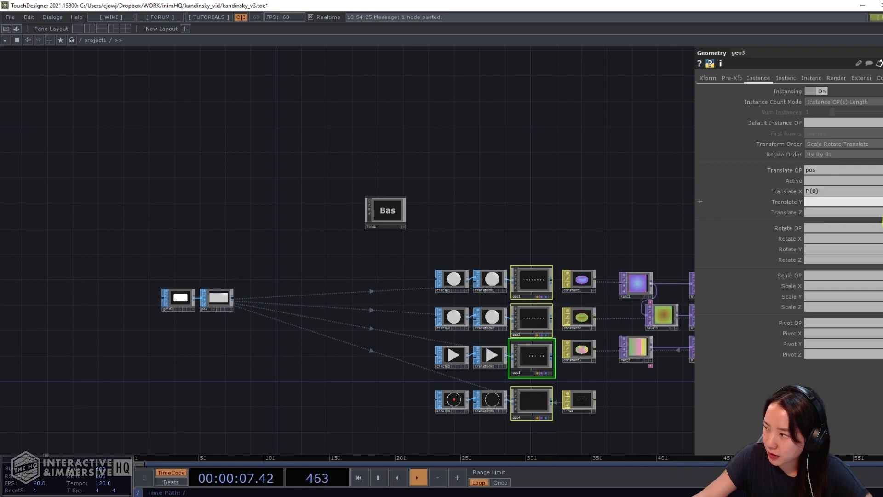
left_click_drag(567, 183, 490, 171)
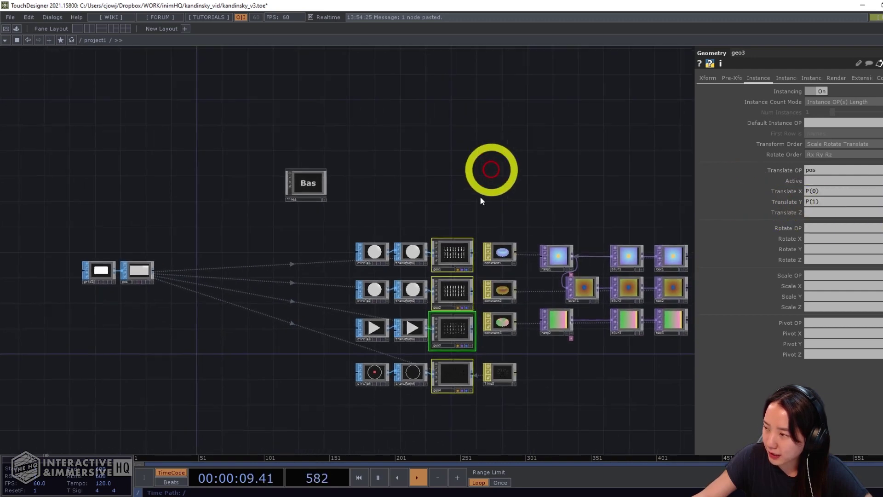
left_click_drag(598, 349, 585, 340)
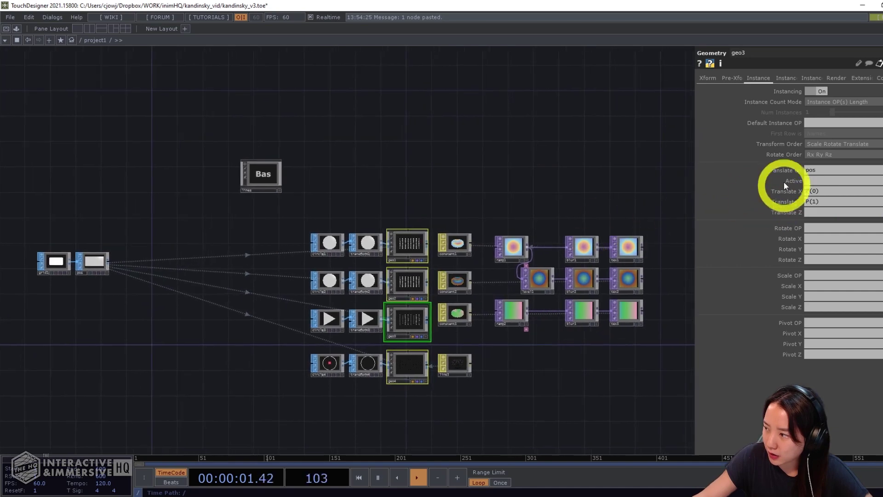
Add a Camera COMP in the empty area above the materials
left_click_drag(577, 172, 541, 180)
key("Tab")
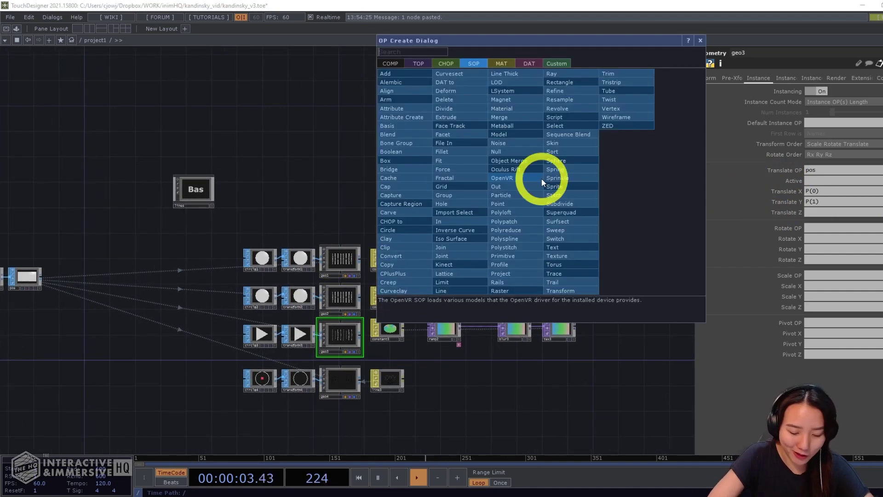
left_click(389, 63)
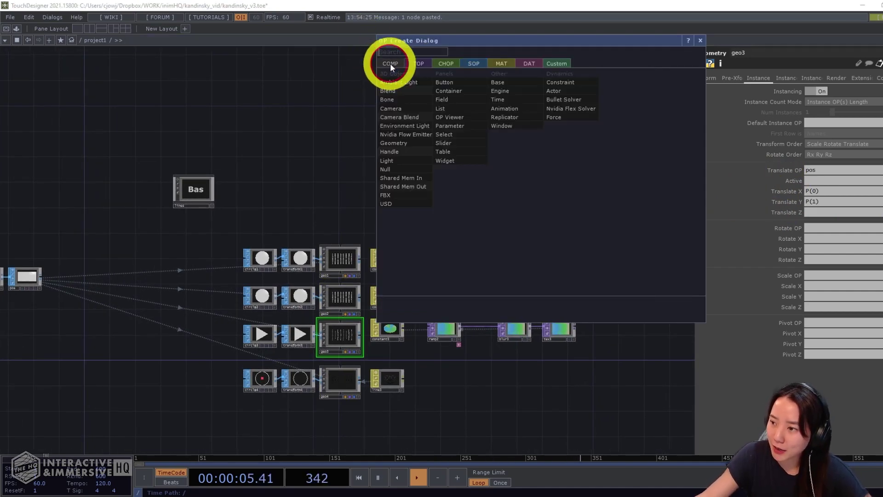
type("ca")
left_click(396, 109)
left_click(411, 139)
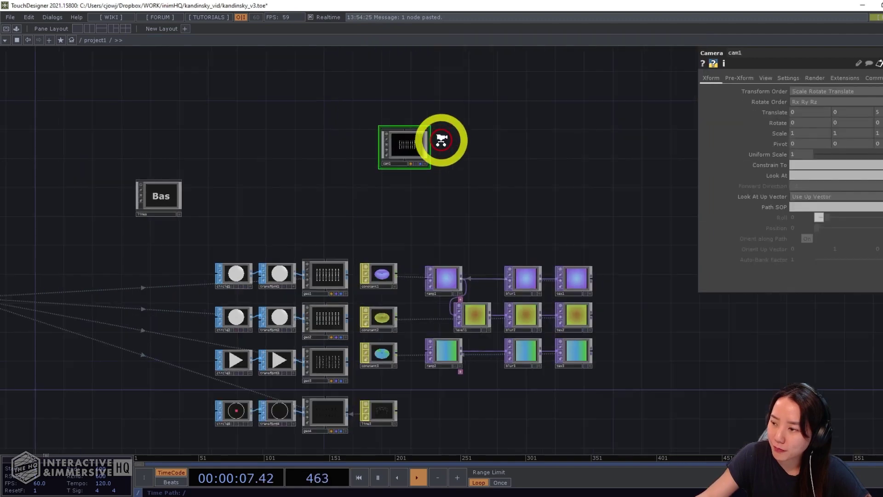
Add a Render TOP in the empty area beside cam1
scroll(460, 147, "up", 5)
double_click(471, 160)
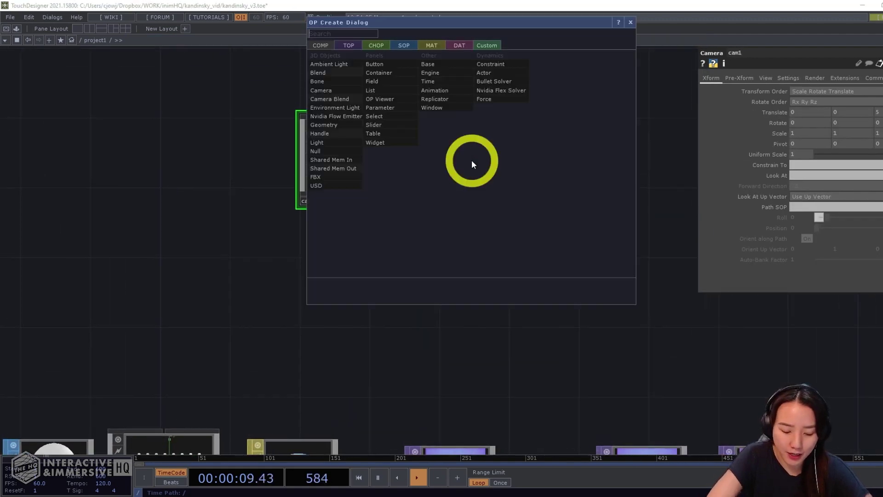
type("render")
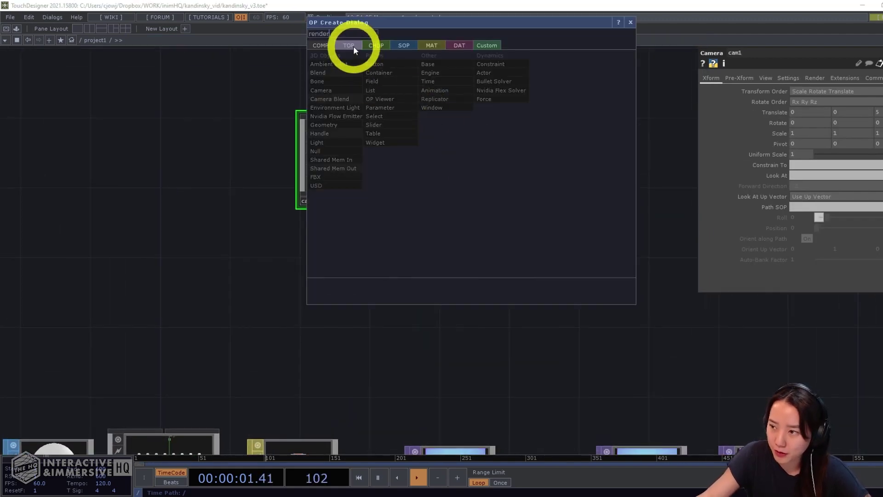
left_click(353, 46)
left_click(495, 125)
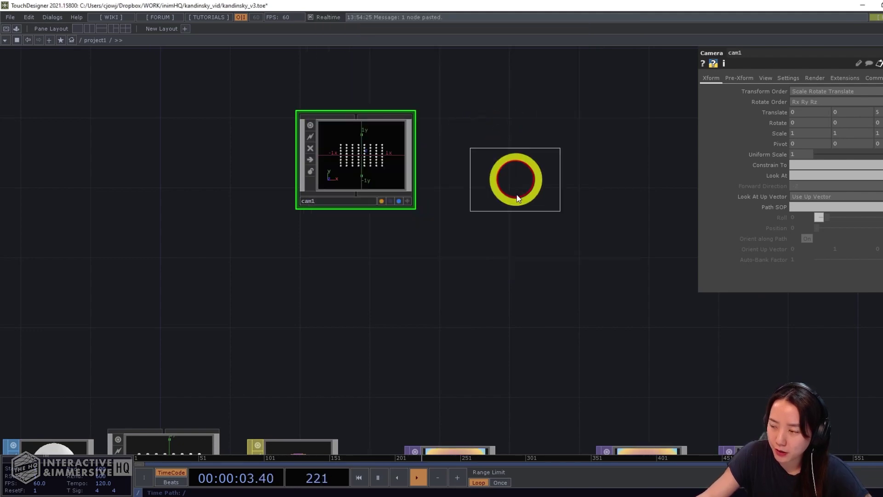
left_click(533, 228)
Append a Null TOP to render1's output
scroll(536, 230, "down", 2)
right_click(569, 227)
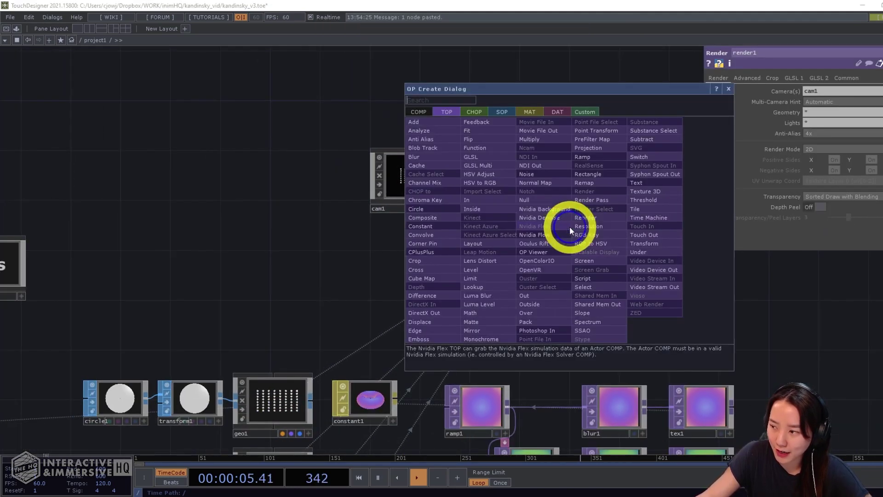
type("nul")
left_click(529, 200)
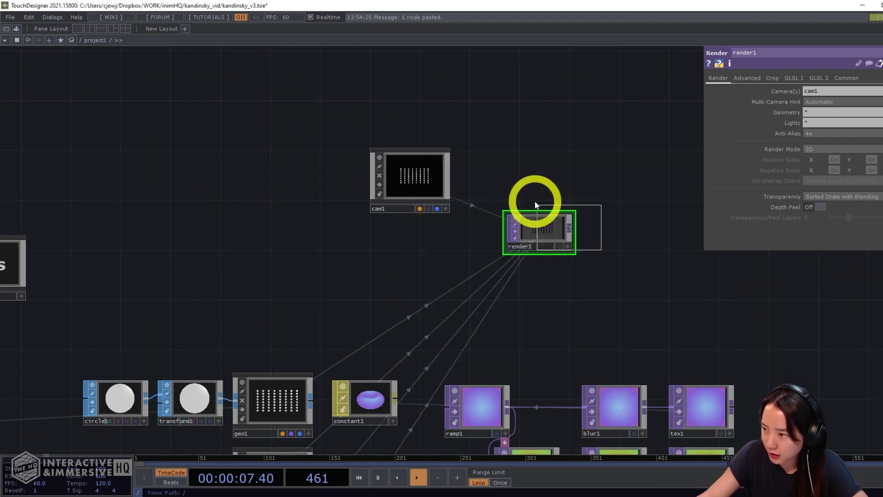
left_click(657, 234)
Display the Null TOP after render1 as the network background and rename it OUT
scroll(488, 217, "up", 5)
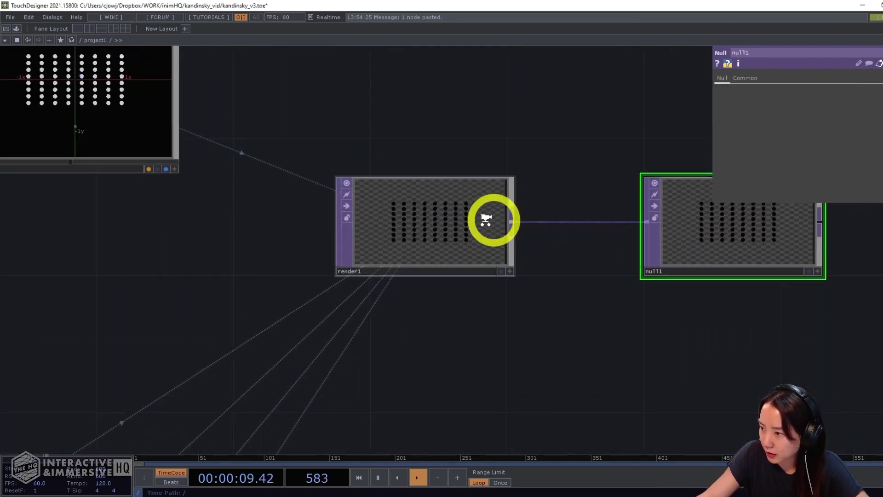
scroll(480, 221, "down", 5)
left_click(711, 257)
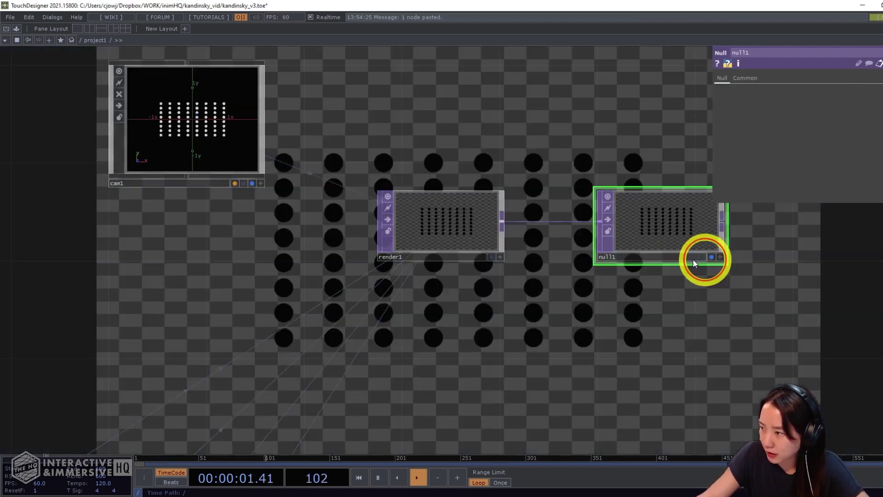
left_click(660, 256)
type("OUT")
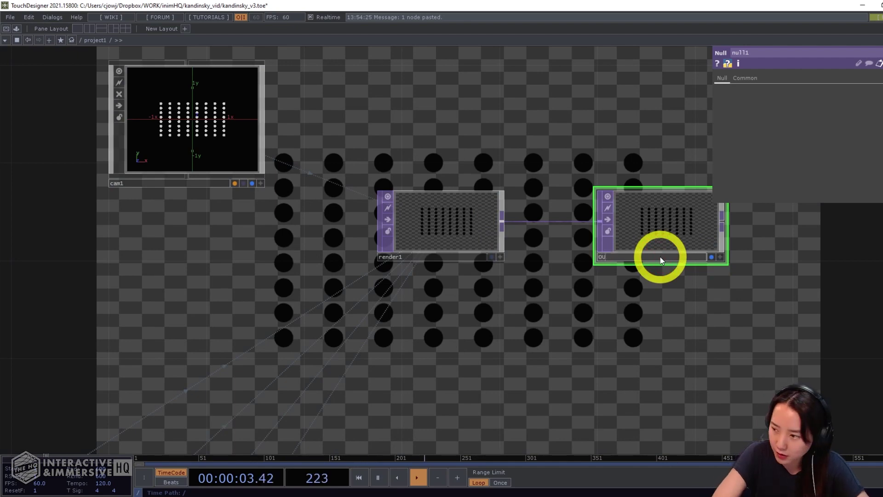
key("Return")
Move OUT farther away from render1 to leave room between the two nodes
scroll(660, 257, "down", 3)
left_click_drag(660, 257, 528, 213)
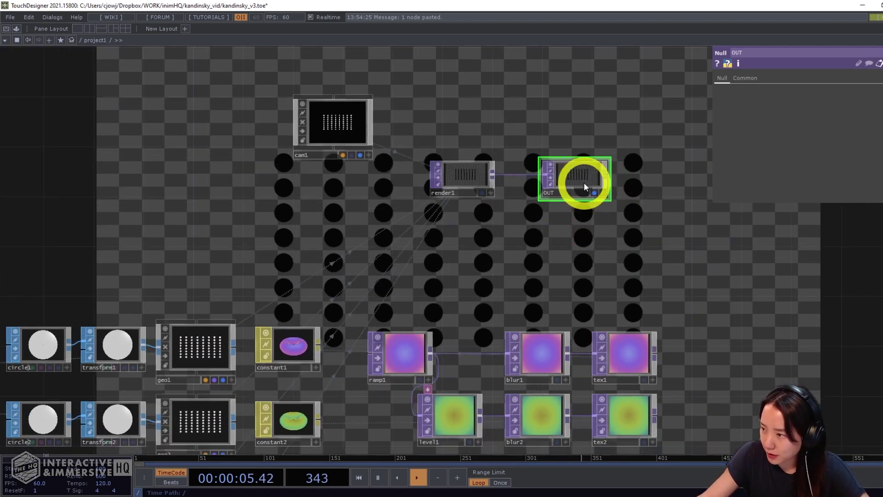
left_click_drag(581, 182, 652, 176)
key("h")
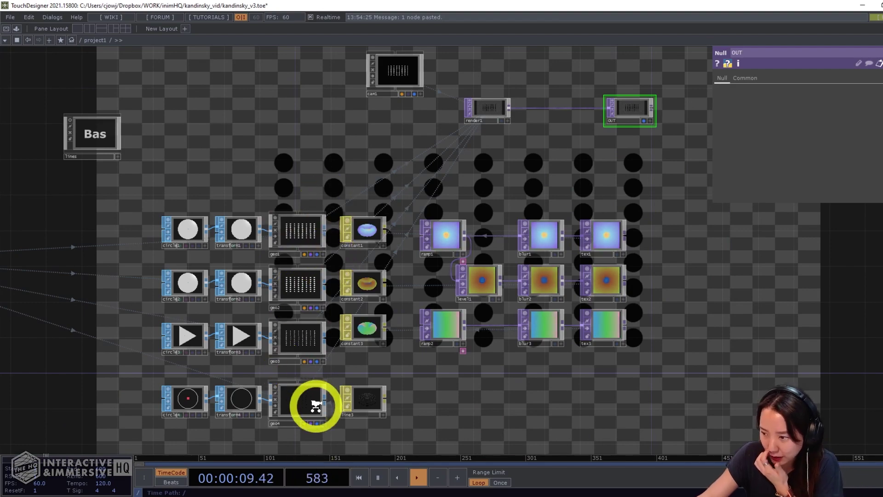
Select the line3 material and switch geo4's cooking off and back on
scroll(379, 395, "up", 3)
left_click(398, 393)
scroll(394, 386, "down", 1)
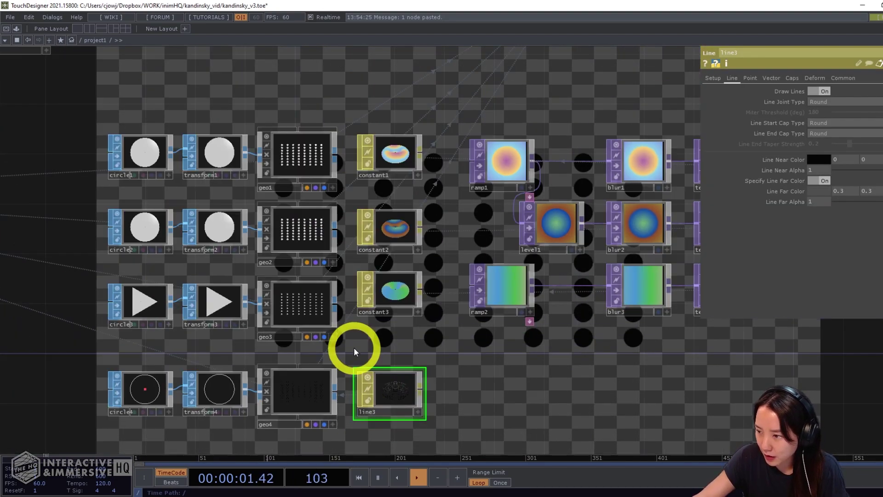
left_click(266, 391)
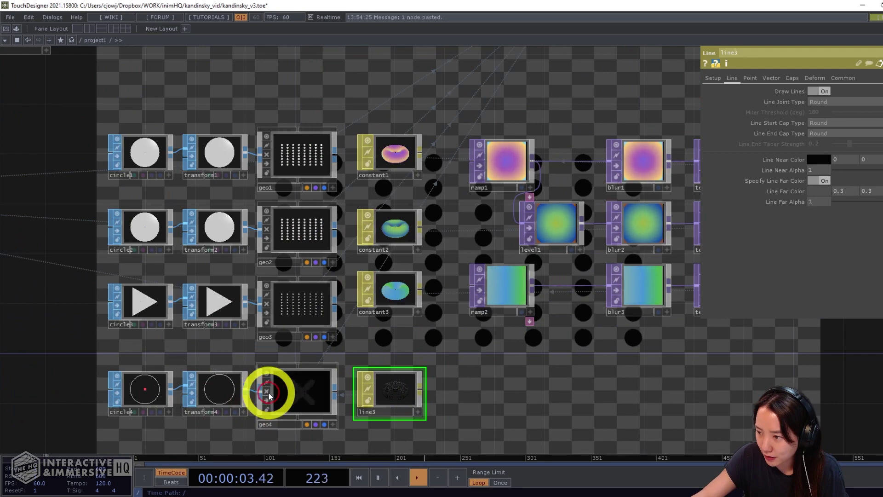
left_click(268, 393)
Assign the constant1, constant2 and constant3 materials to geo1, geo2 and geo3 respectively
left_click_drag(379, 360, 363, 387)
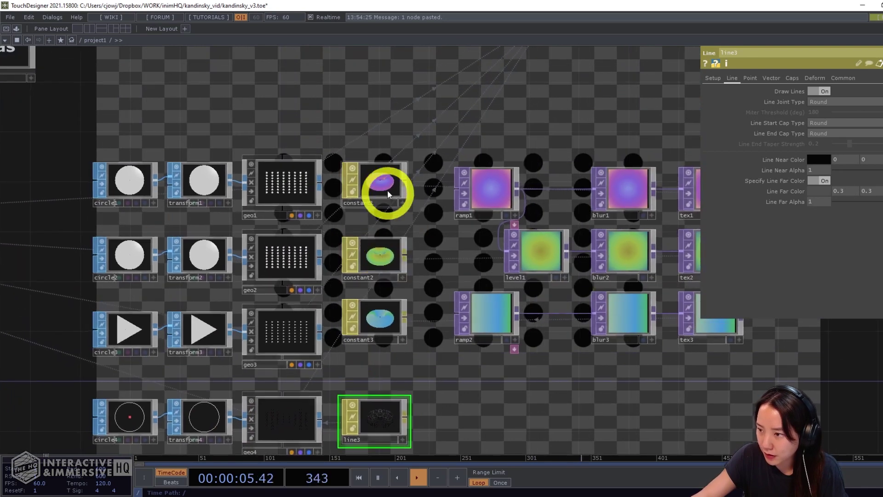
left_click_drag(388, 194, 315, 175)
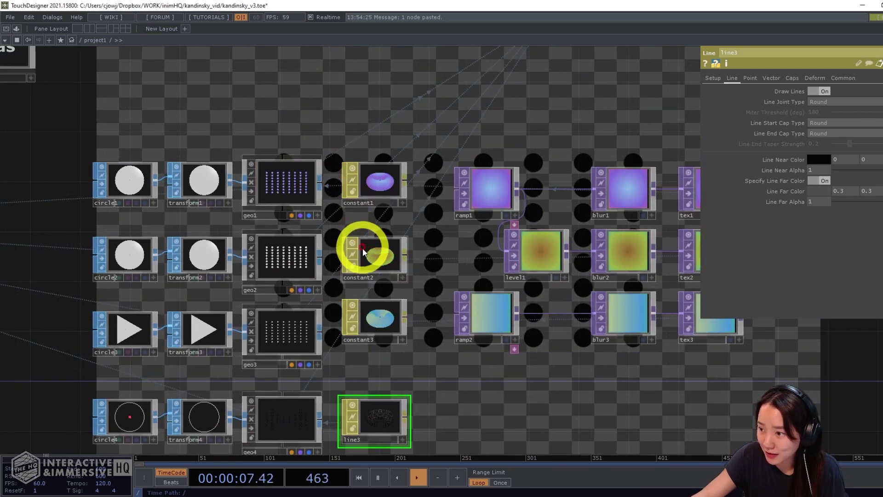
left_click_drag(362, 250, 299, 248)
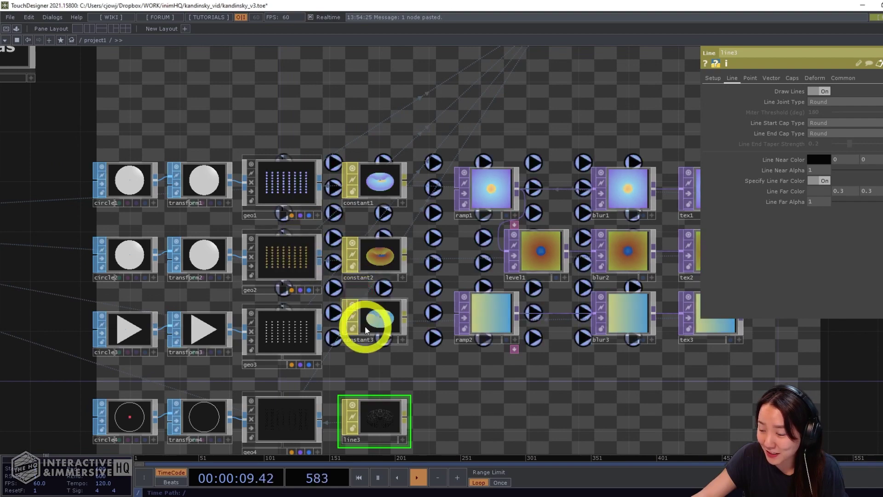
left_click_drag(365, 330, 295, 315)
Move the lines Base COMP just above render1 and place OUT even farther from render1
scroll(412, 355, "down", 2)
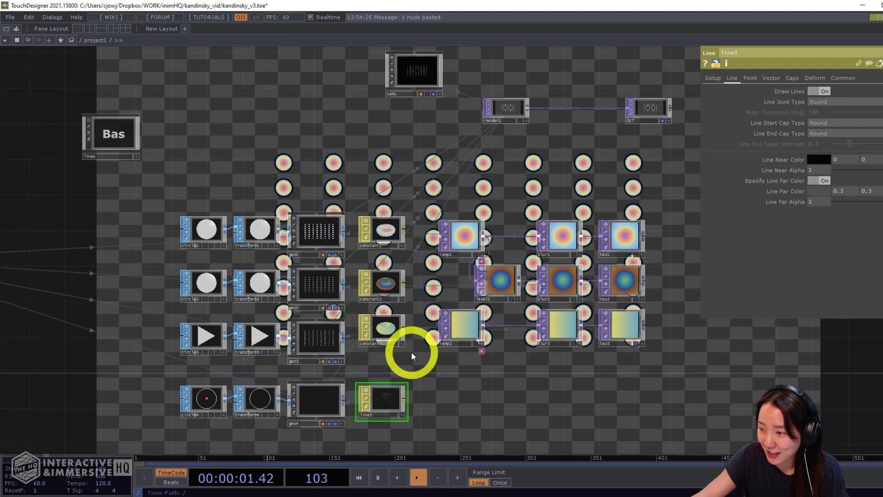
left_click_drag(411, 355, 315, 386)
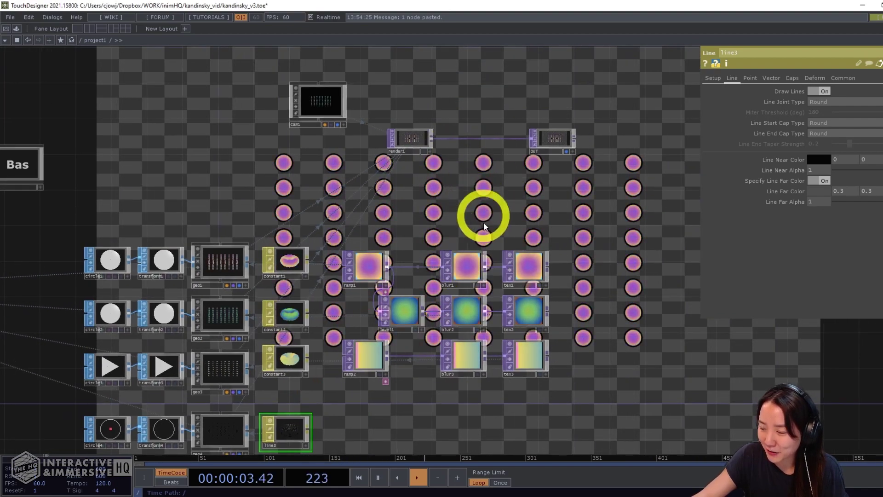
left_click_drag(484, 225, 595, 197)
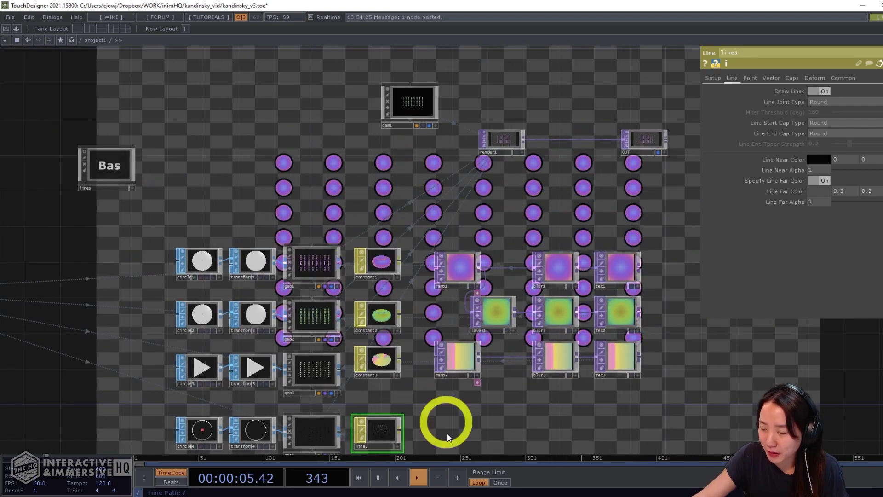
left_click_drag(524, 178, 414, 207)
scroll(539, 249, "down", 3)
left_click_drag(539, 177, 553, 179)
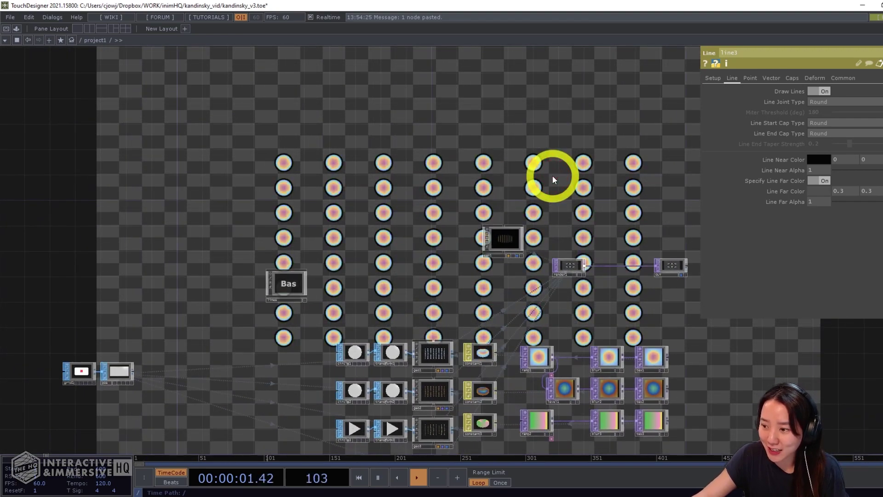
left_click_drag(292, 282, 572, 216)
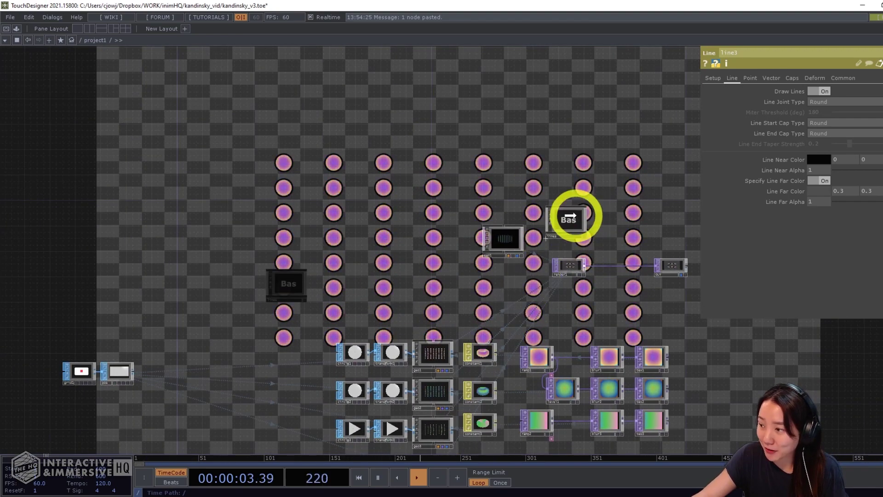
left_click_drag(698, 257, 588, 254)
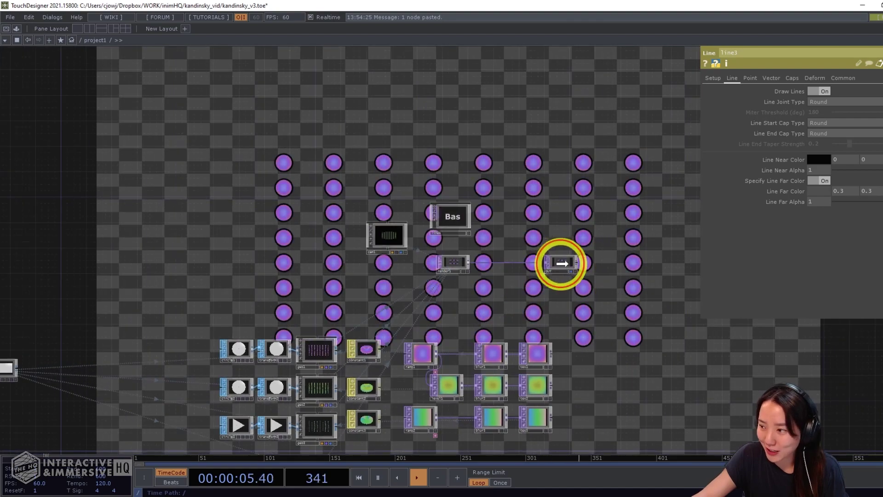
left_click_drag(526, 245, 630, 242)
Add a Keyboard In CHOP in the empty area between the grid nodes and the geometry chains
scroll(413, 268, "up", 3)
left_click_drag(414, 268, 529, 147)
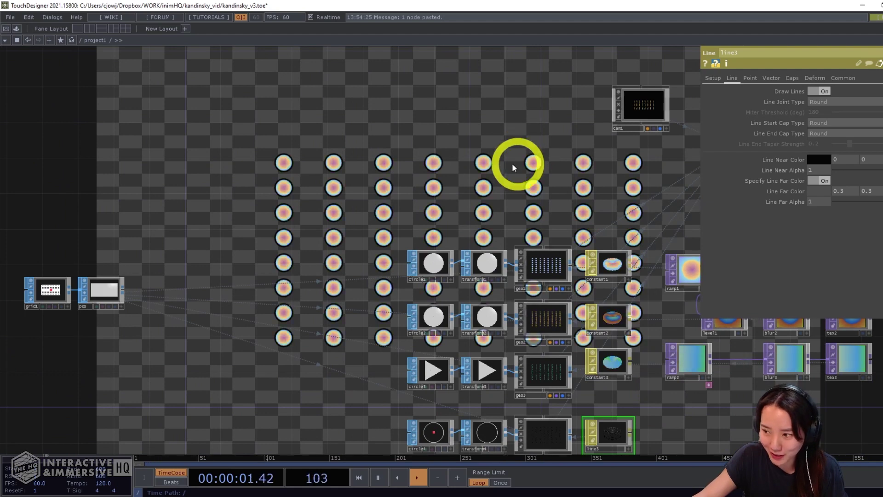
left_click_drag(487, 155, 468, 114)
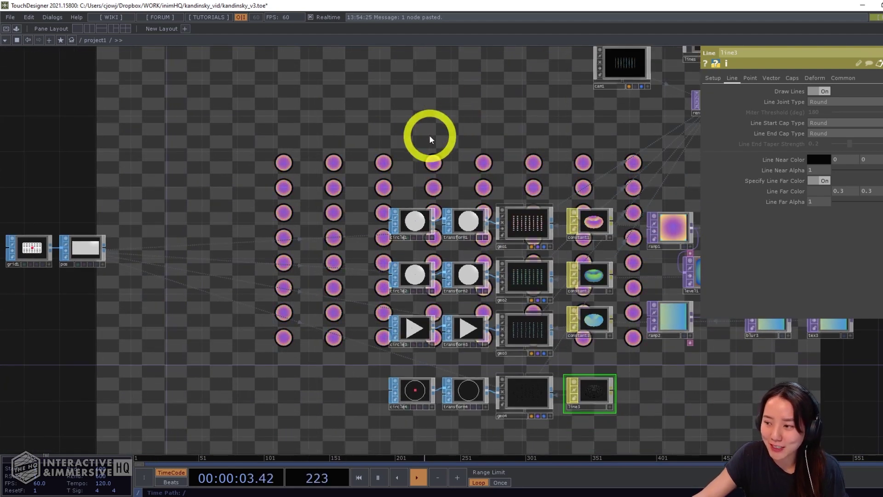
left_click_drag(431, 139, 424, 185)
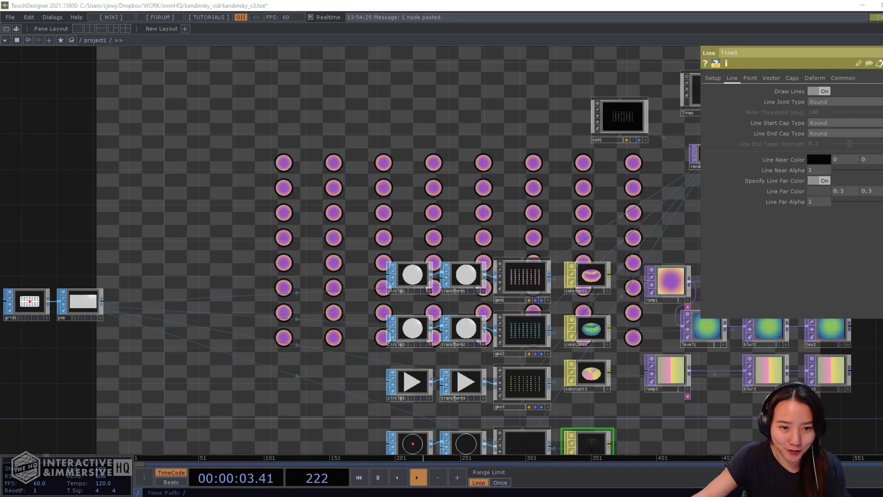
left_click_drag(318, 157, 314, 190)
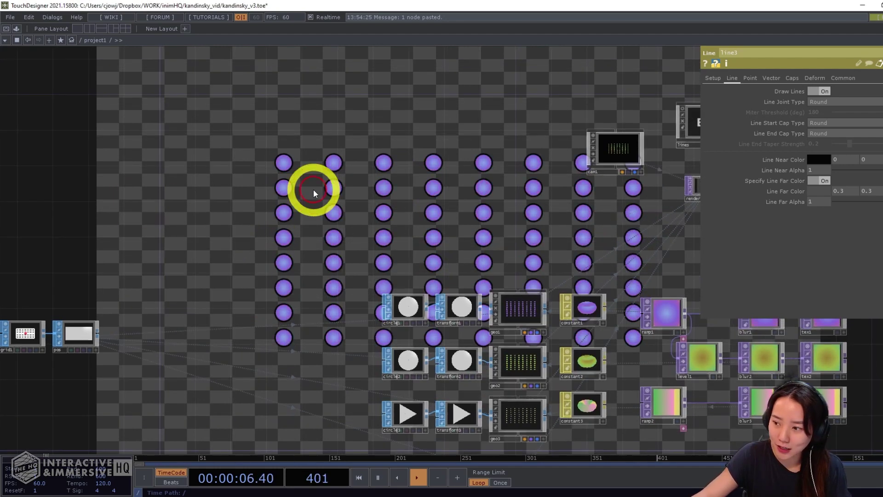
double_click(313, 193)
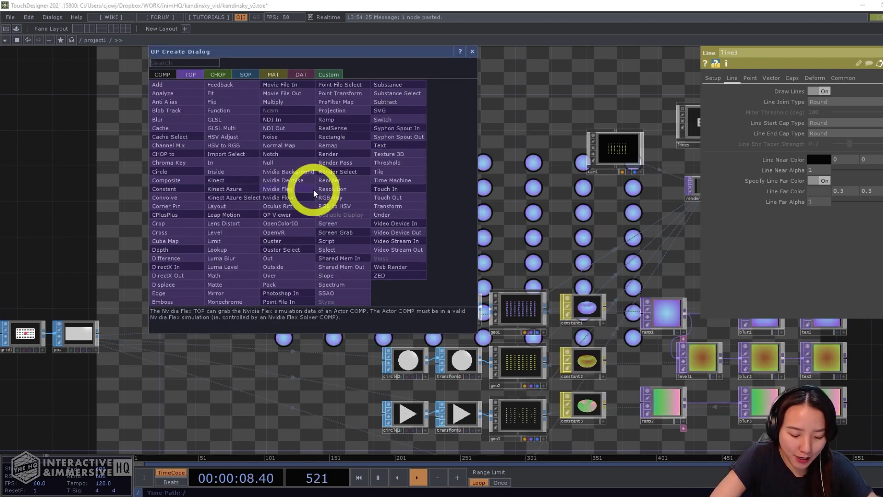
left_click(218, 75)
type("key")
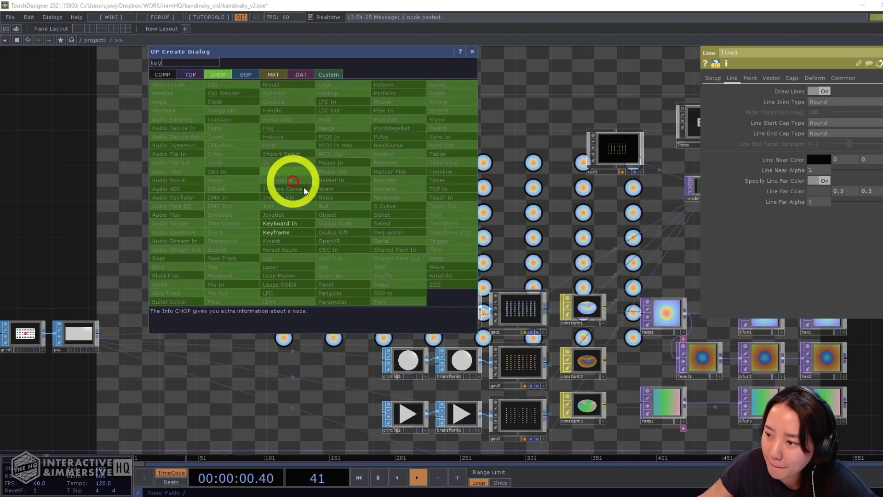
left_click(279, 223)
left_click(297, 190)
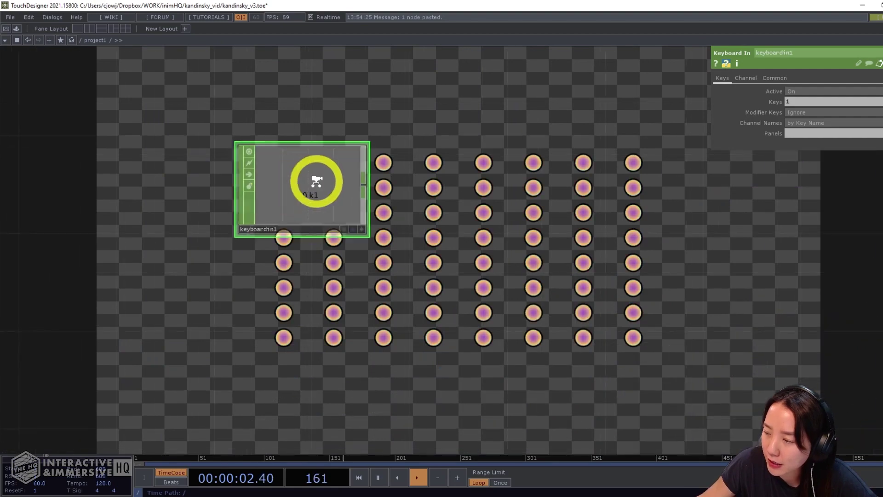
Turn off the background display of OUT
scroll(317, 181, "down", 5)
left_click_drag(367, 236, 251, 261)
scroll(565, 211, "up", 3)
left_click(791, 231)
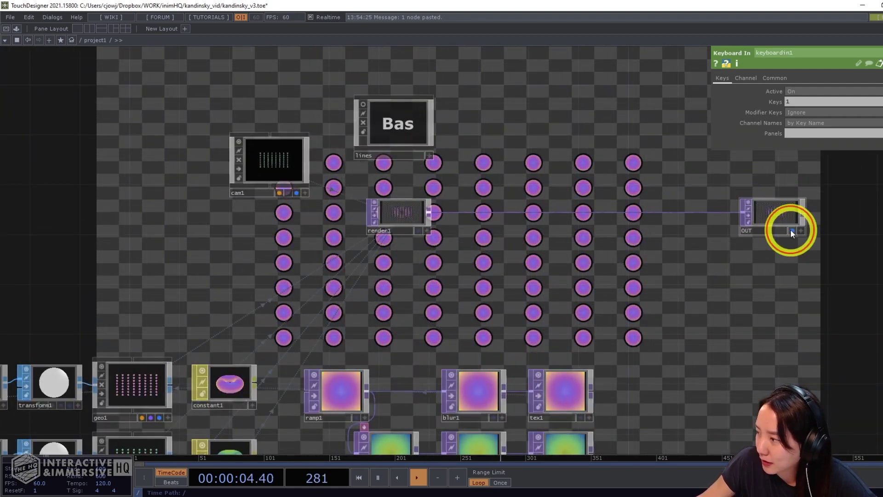
Append a Count CHOP to keyboardin1's output
left_click_drag(582, 263, 879, 282)
left_click_drag(543, 303, 736, 339)
scroll(307, 266, "up", 3)
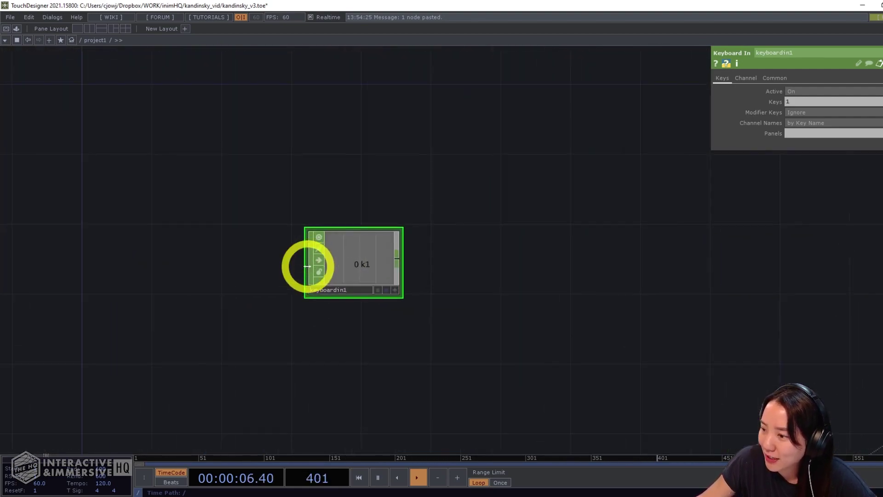
left_click_drag(368, 261, 316, 261)
left_click_drag(465, 223, 569, 228)
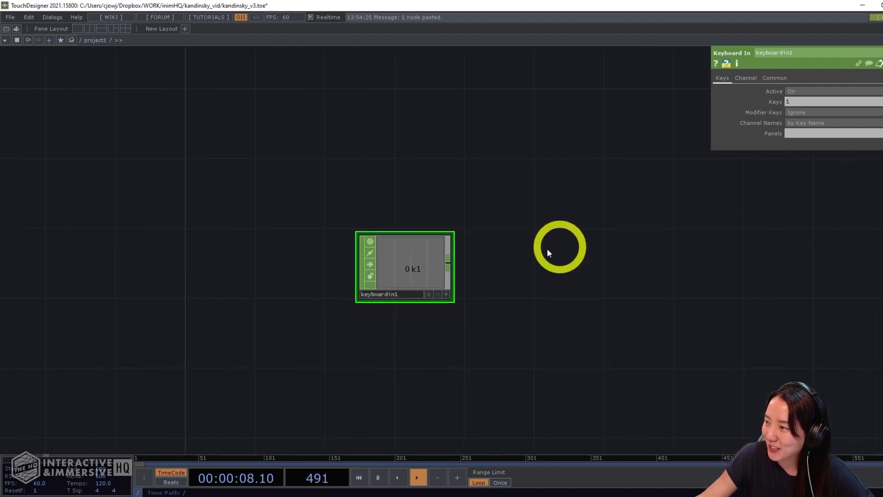
right_click(451, 265)
type("count")
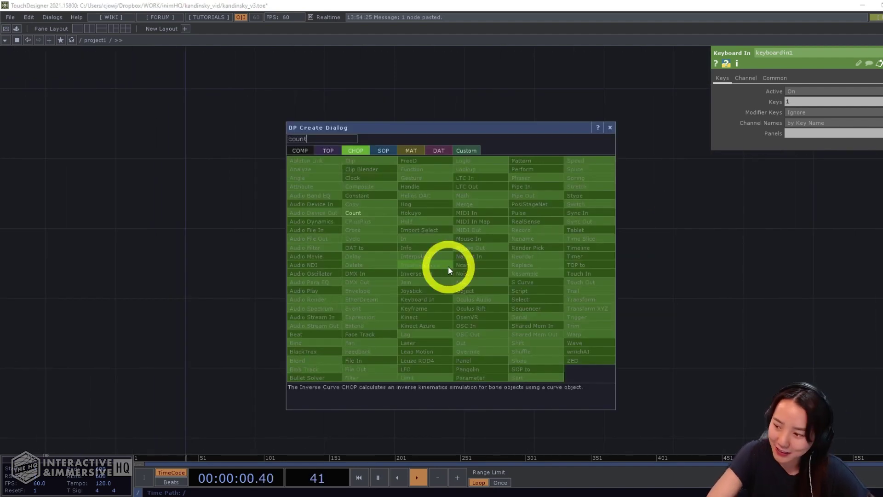
left_click(348, 212)
left_click(526, 266)
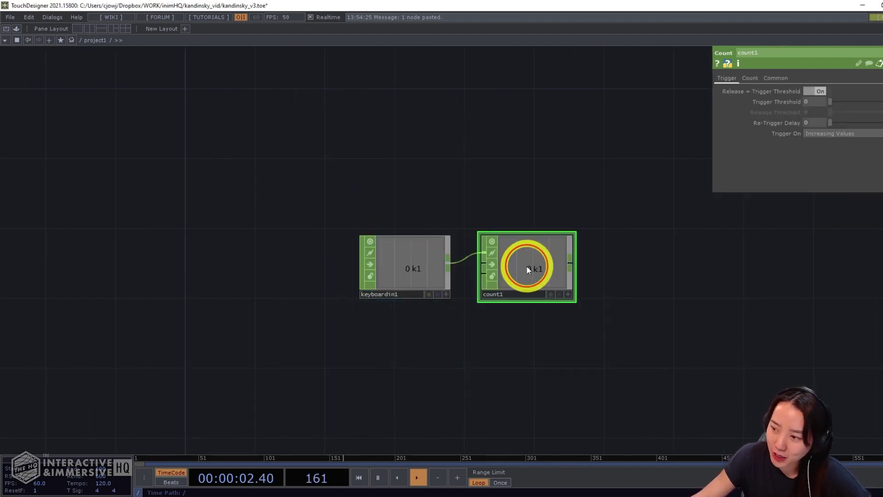
Test the counter by triggering keyboardin1's 1 key nine times
key("1")
key("1")
key("1")
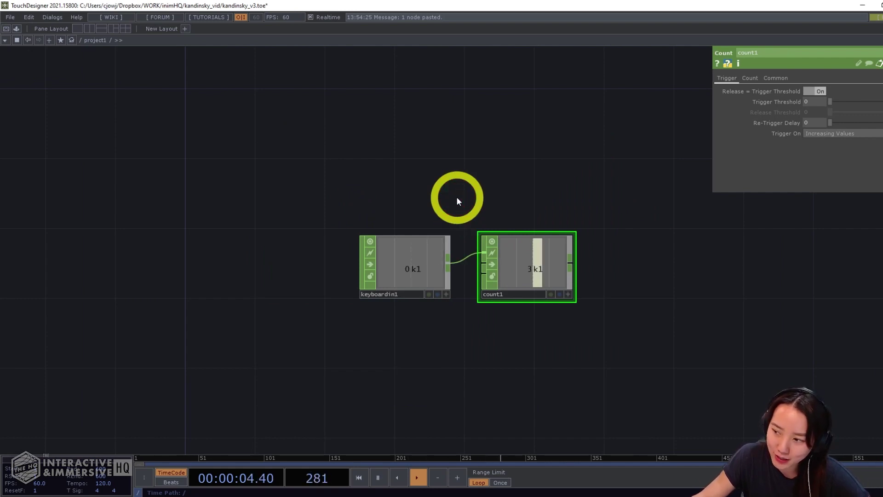
key("1")
key("1")
key("1")
key("1")
key("1")
key("1")
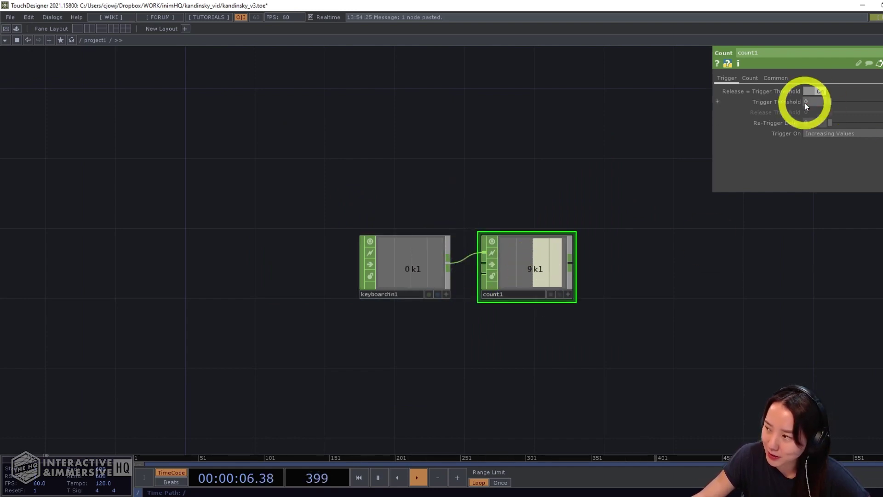
Reset count1's counter with a reset pulse
left_click(750, 78)
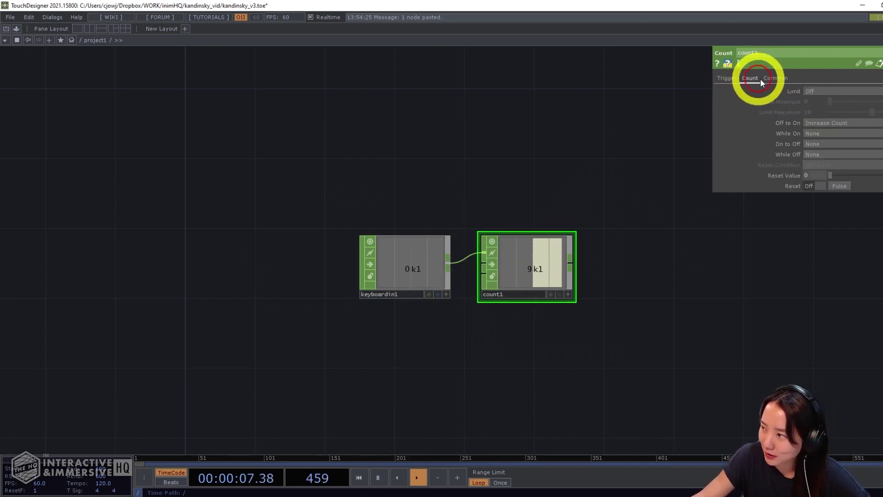
left_click(847, 186)
Try appending a Noise CHOP named seed to count1's output
right_click(571, 264)
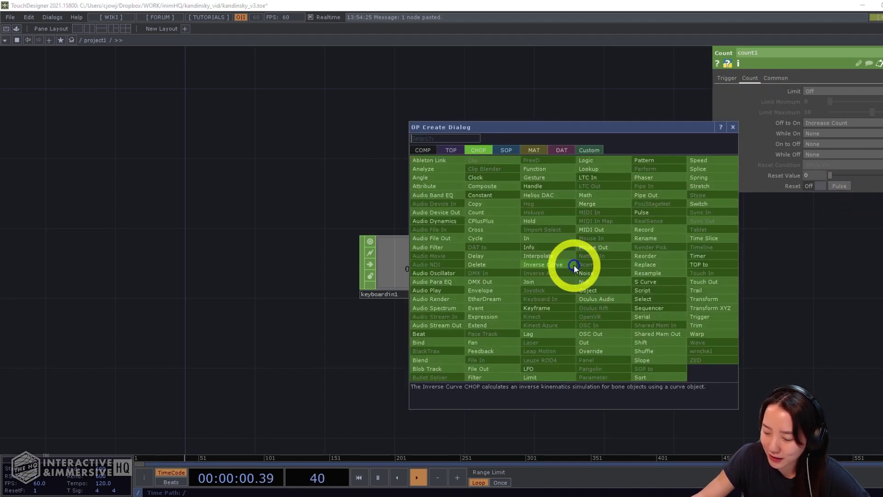
left_click(592, 281)
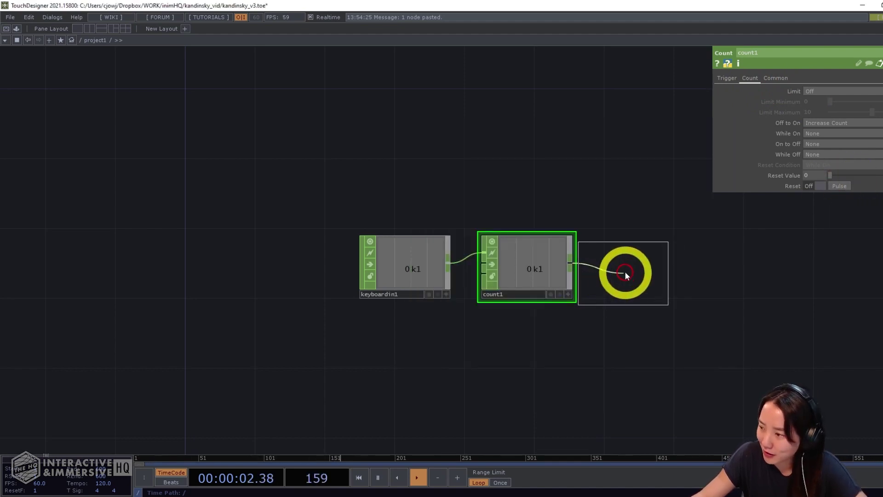
left_click(618, 289)
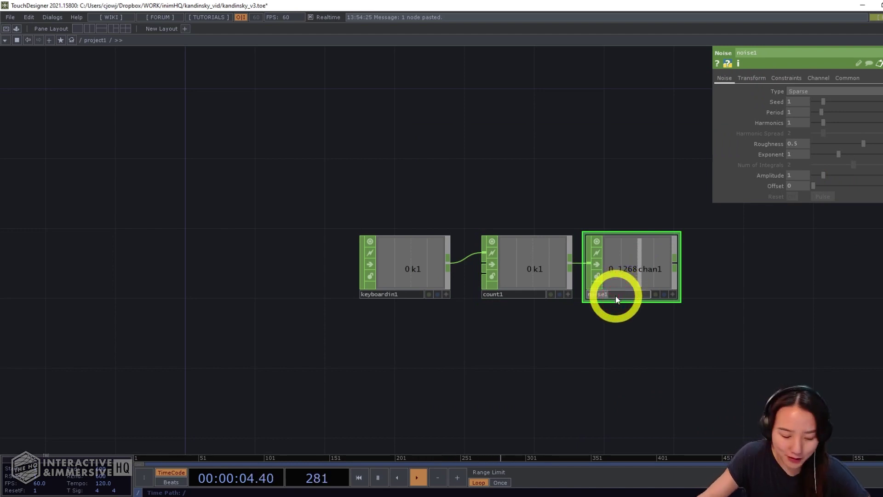
double_click(617, 297)
key("Return")
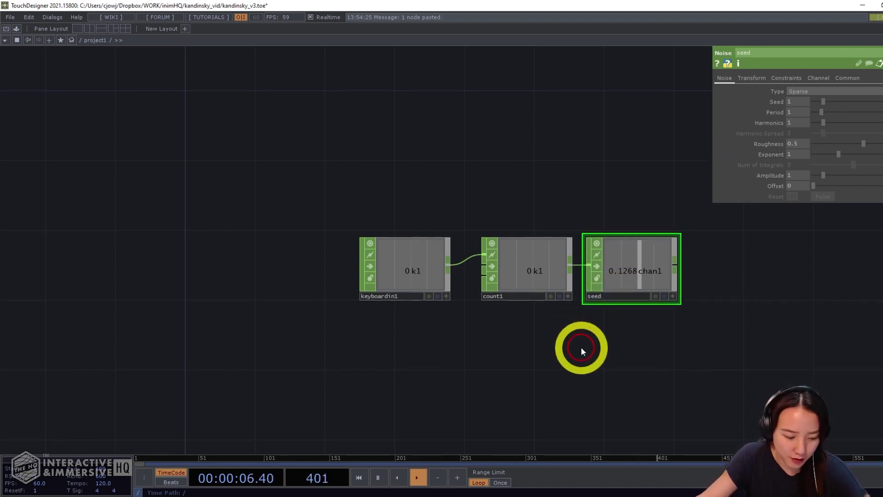
Test how the counter and the Noise CHOP respond by triggering keyboardin1's 1 key repeatedly
key("1")
key("1")
key("1")
key("1")
key("1")
key("1")
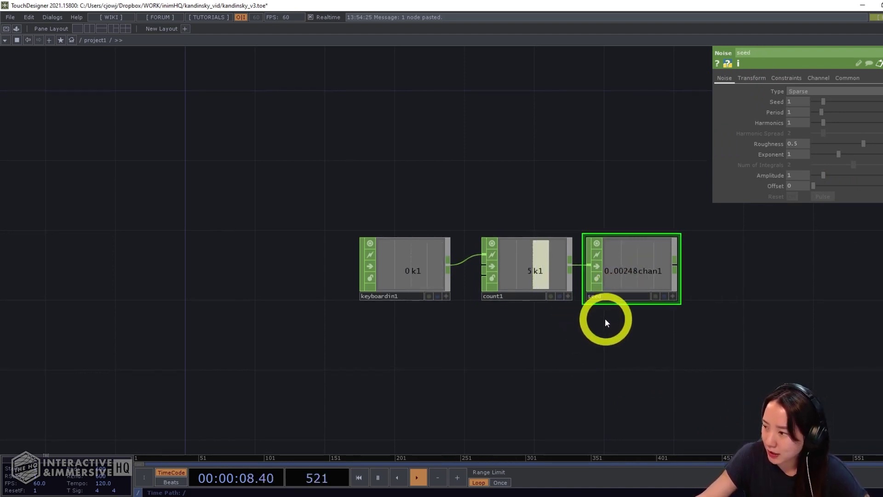
key("1")
key("1")
key("1")
key("1")
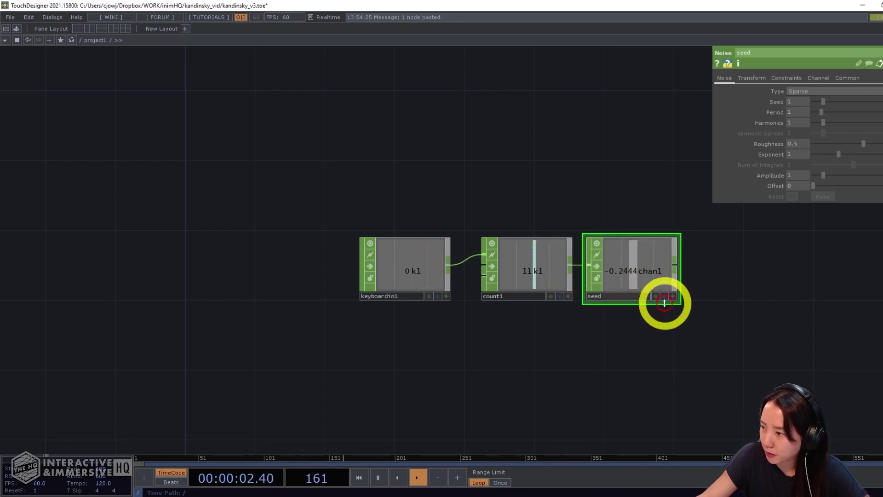
Delete the Noise CHOP seed and append a Null CHOP named seed to count1's output instead
key("Delete")
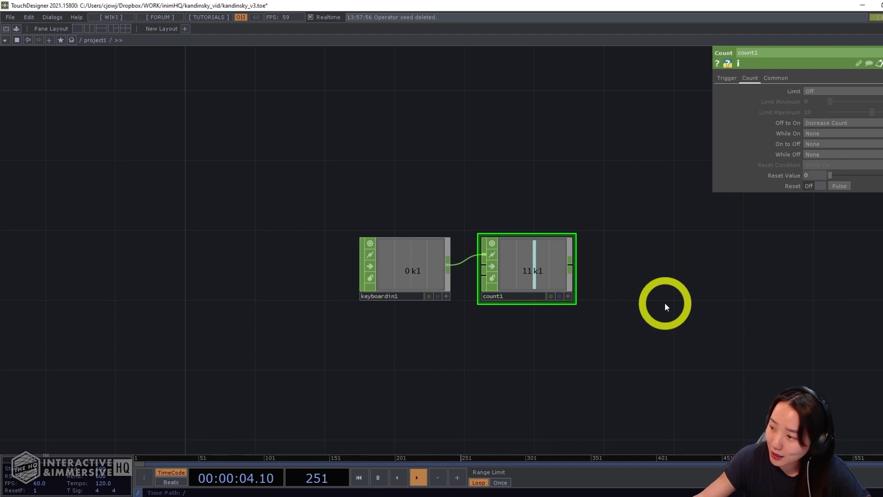
right_click(570, 265)
type("nu")
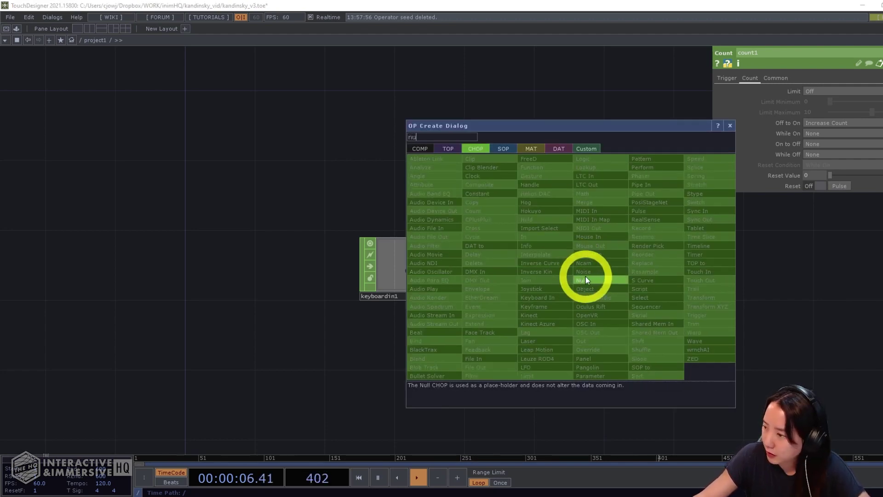
left_click(582, 280)
left_click(620, 305)
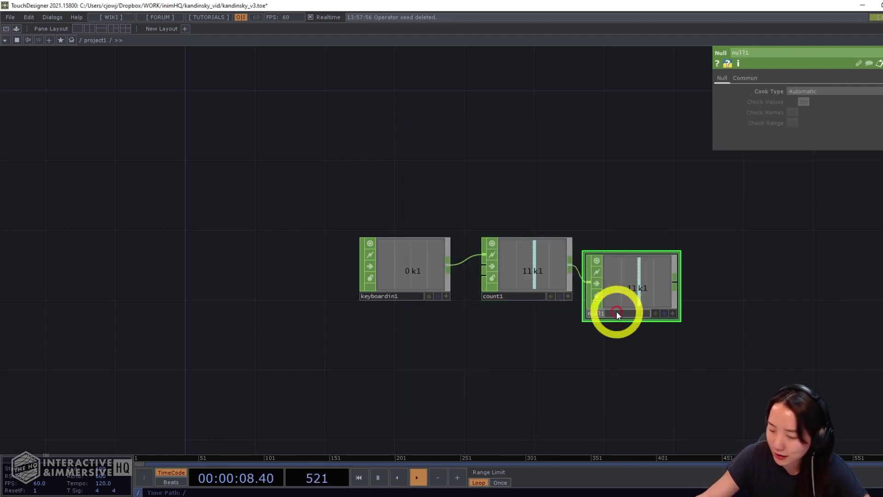
type("seed")
key("Return")
Move the keyboardin1, count1 and seed chain higher in the network to free space beneath it
left_click_drag(618, 342, 404, 75)
scroll(420, 172, "down", 5)
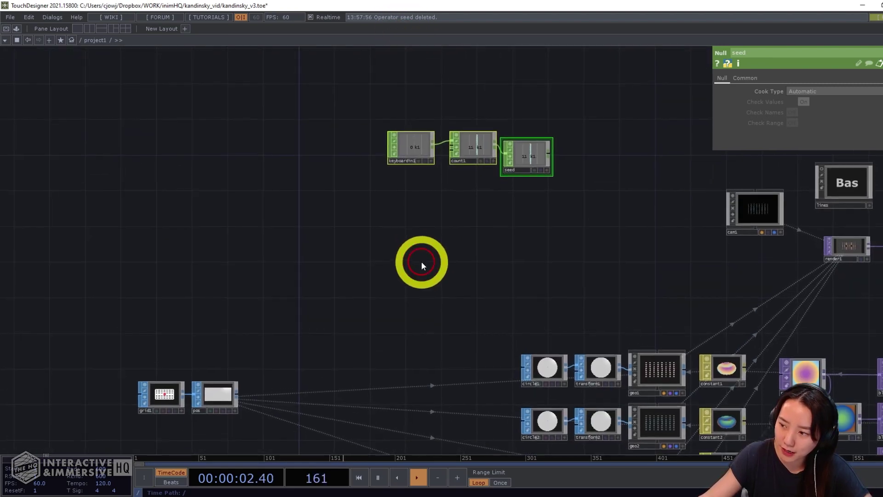
left_click_drag(451, 271, 459, 365)
right_click_drag(409, 154, 509, 250)
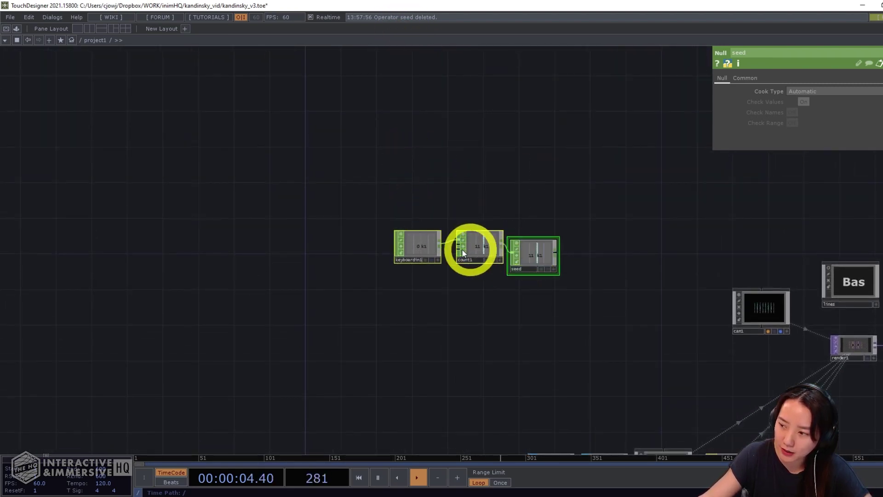
left_click_drag(429, 252, 427, 173)
Add a Noise TOP in the empty area below the keyboard counting chain
double_click(426, 203)
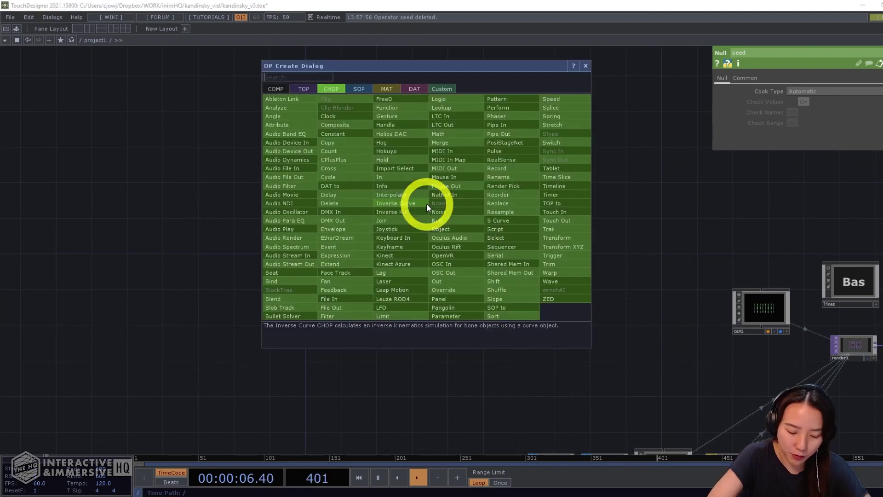
type("noise")
left_click(310, 90)
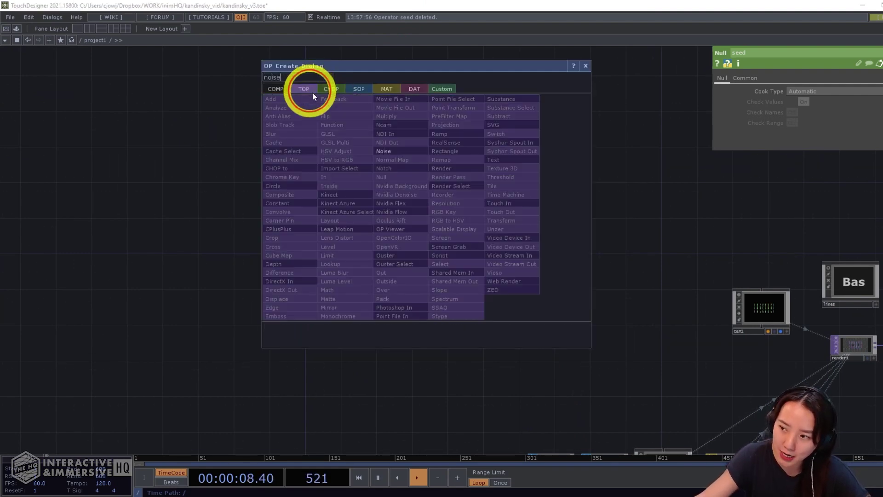
left_click(395, 148)
left_click(416, 171)
scroll(416, 171, "up", 3)
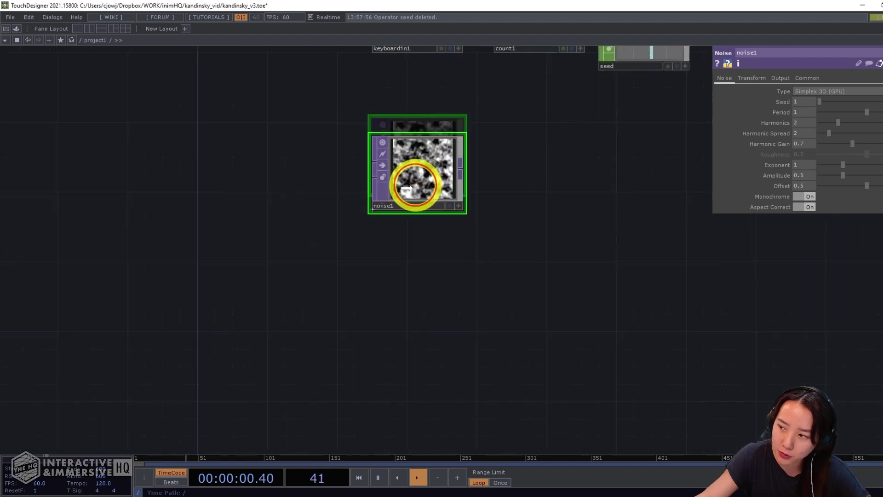
Set noise1's output resolution to 8 by 8
left_click(807, 78)
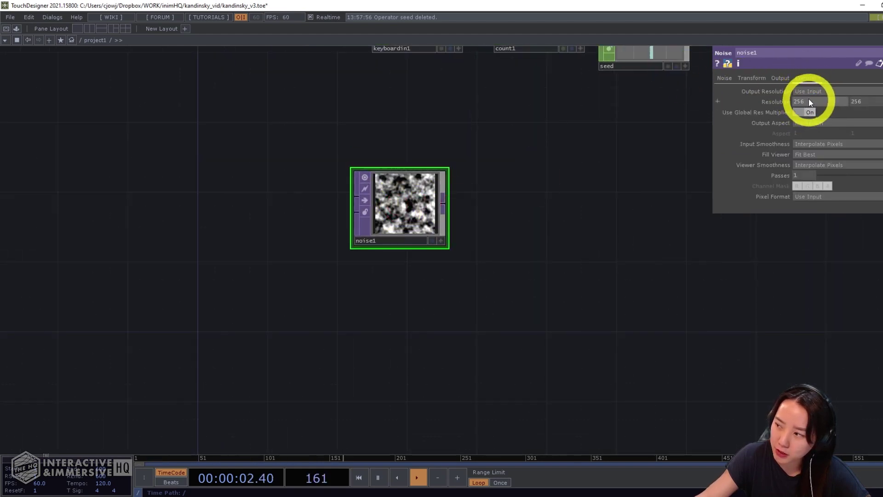
type("8")
left_click_drag(863, 102, 829, 102)
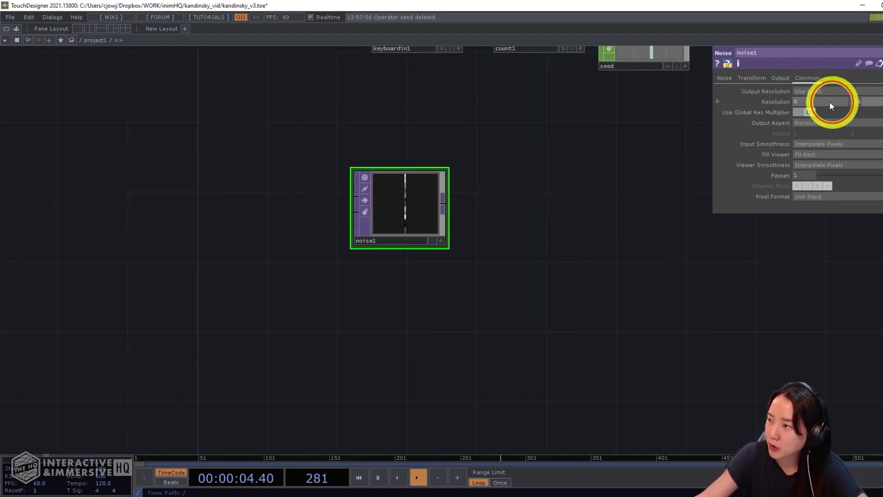
type("8")
key("Return")
Set noise1's Amplitude to 1 and Offset to 0.3
left_click(727, 78)
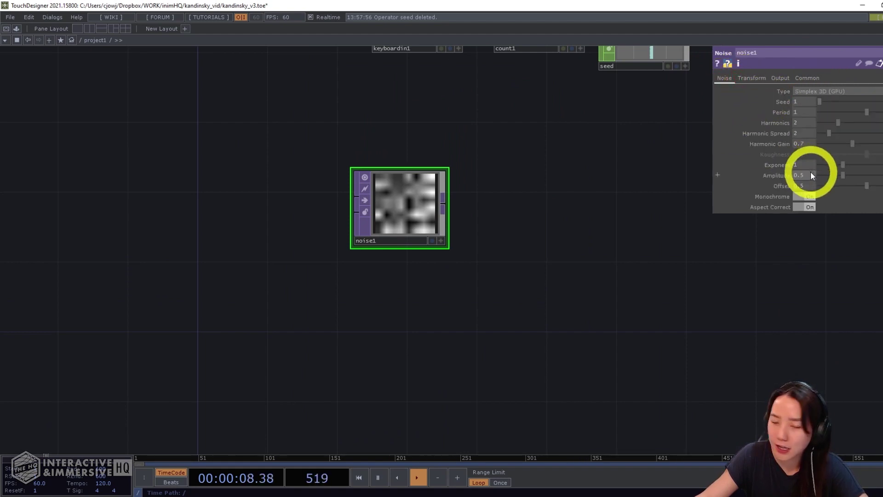
left_click(732, 175)
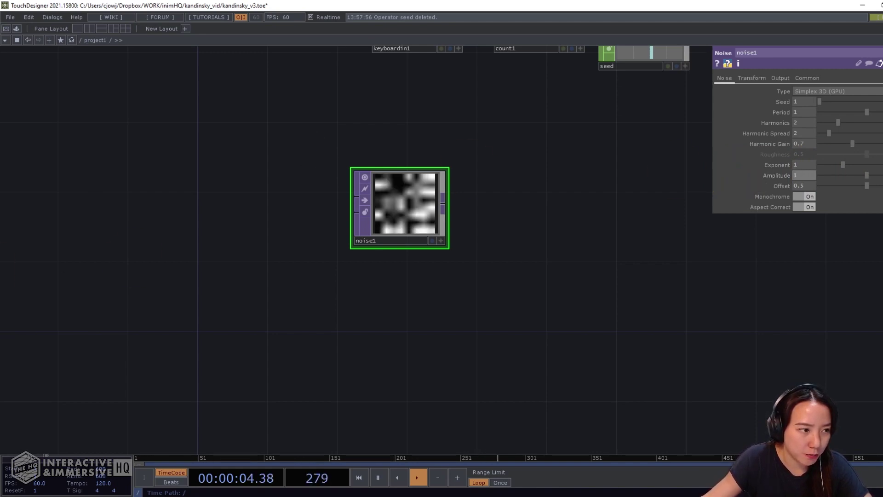
left_click_drag(479, 295, 482, 293)
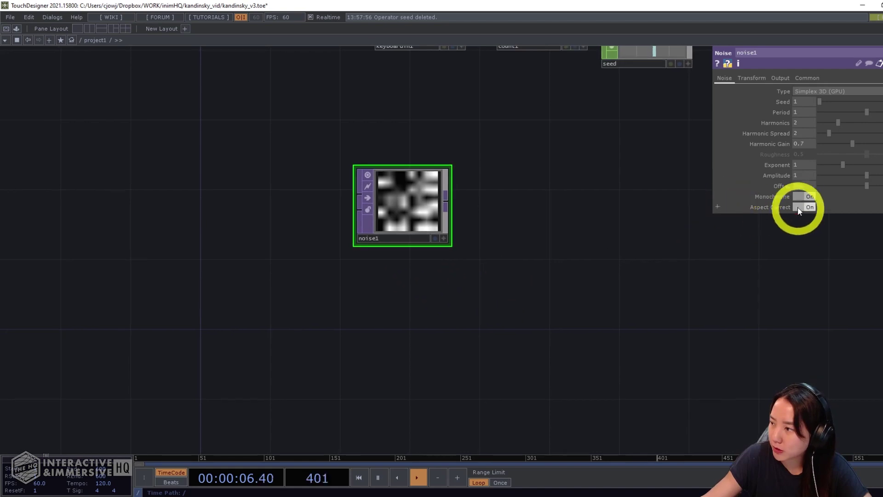
key("BackSpace")
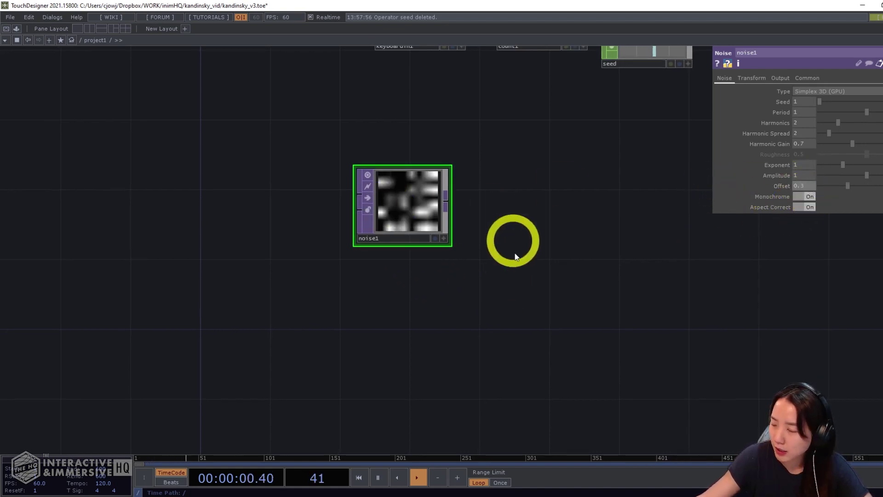
Drive noise1's Seed from the seed CHOP with the expression op('seed')['k1']+me.digits
left_click_drag(733, 124, 732, 164)
left_click(790, 101)
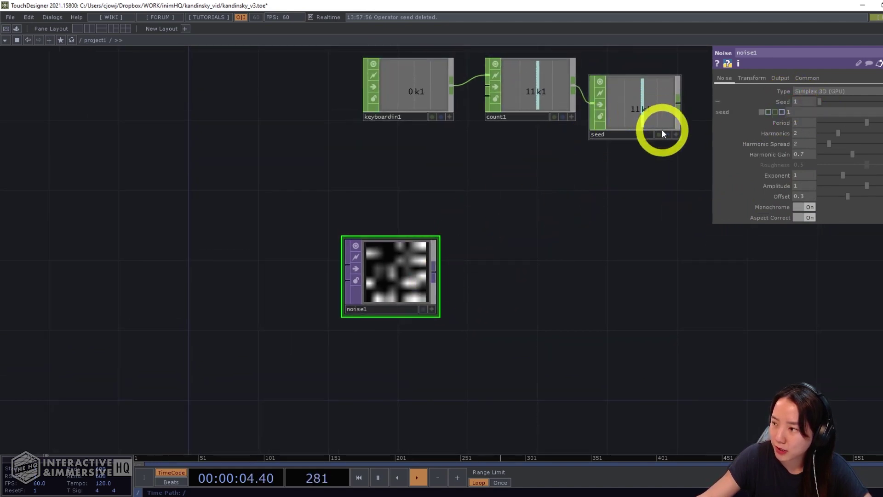
left_click(644, 123)
left_click_drag(644, 123, 803, 103)
left_click(807, 110)
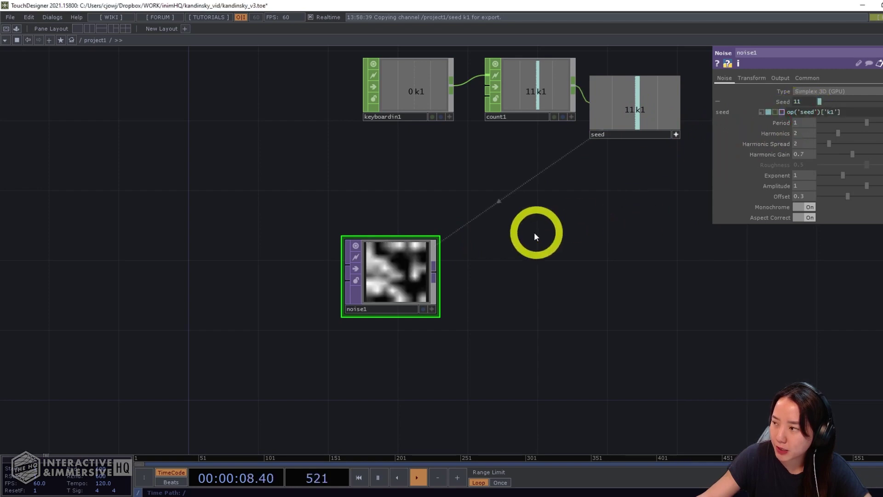
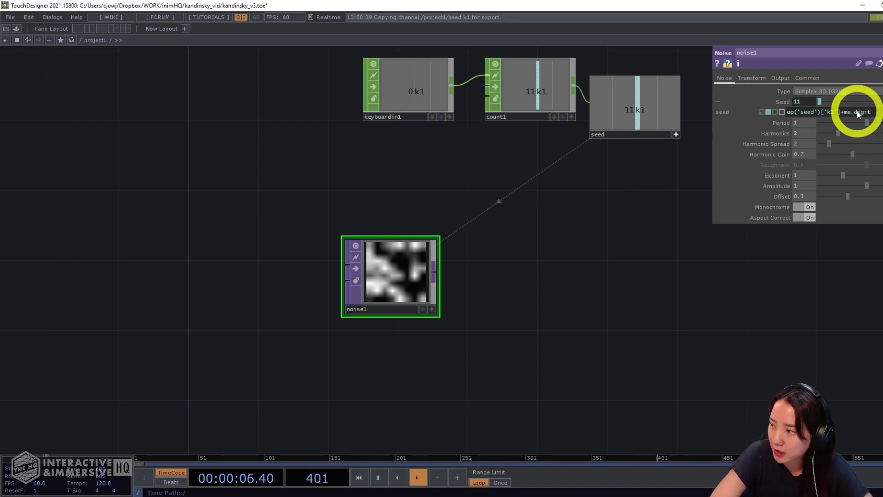
type("s")
key("Return")
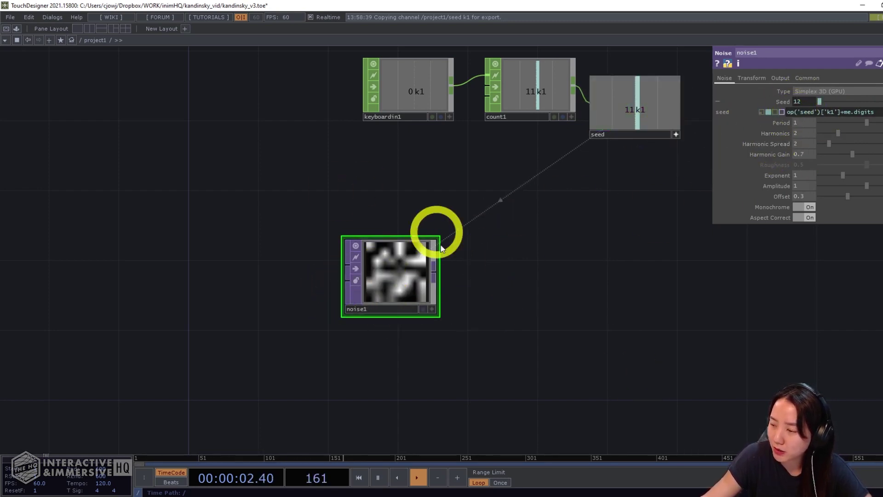
Append a Limit TOP to noise1's output
left_click_drag(447, 263, 418, 256)
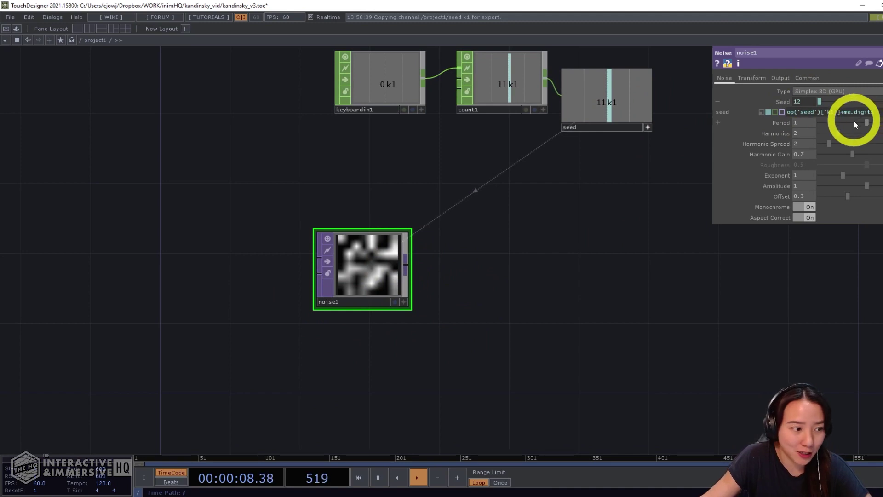
right_click(409, 268)
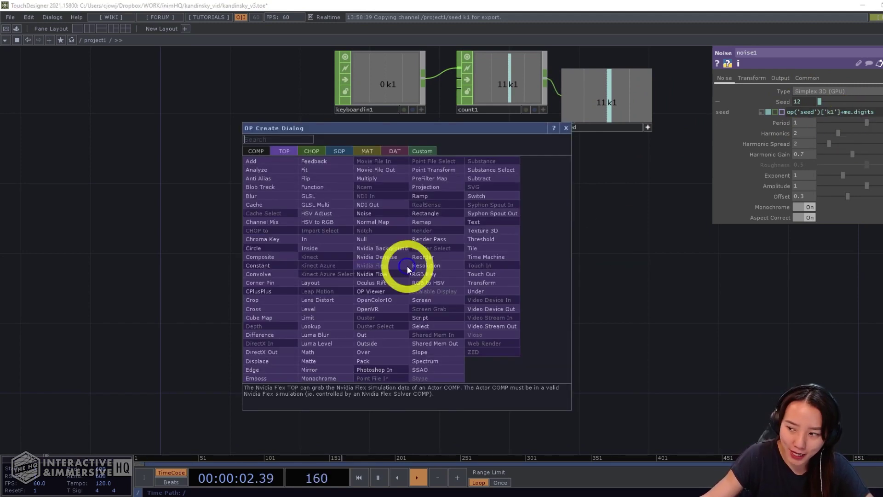
type("limit")
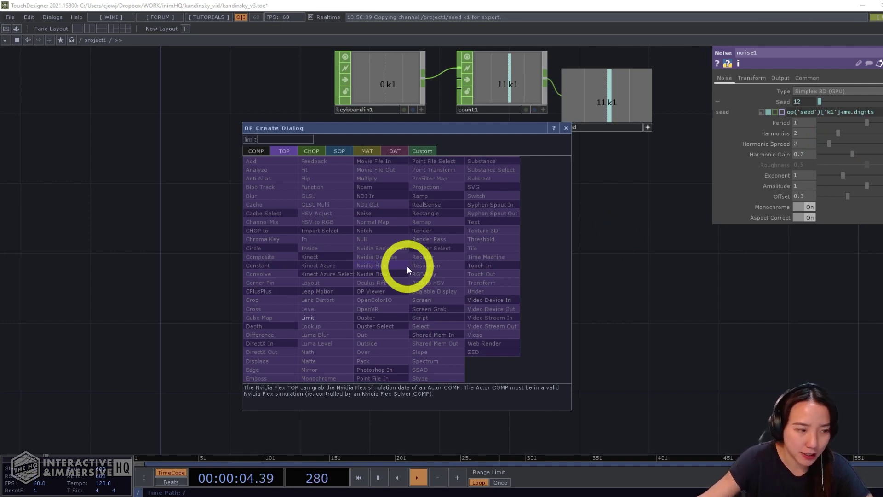
left_click(327, 316)
left_click(474, 276)
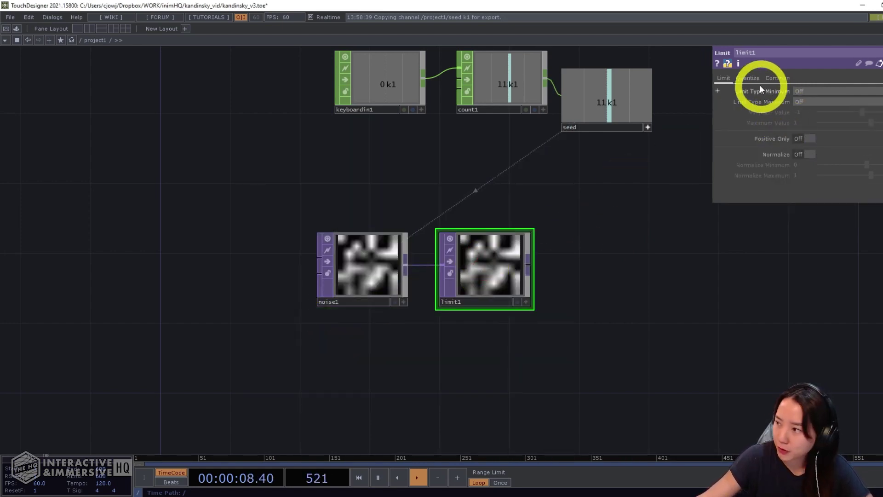
Set limit1's Quantize Value to Floor with a Value Step of 1
left_click(751, 76)
left_click(802, 89)
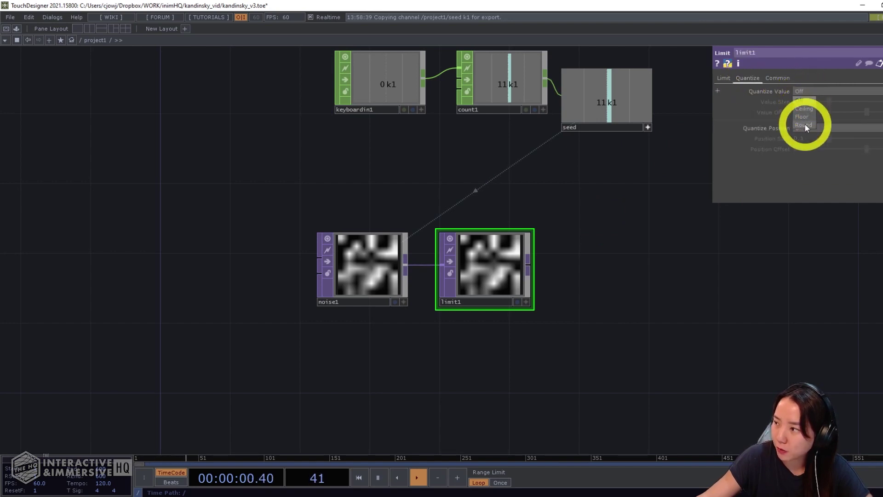
left_click(804, 116)
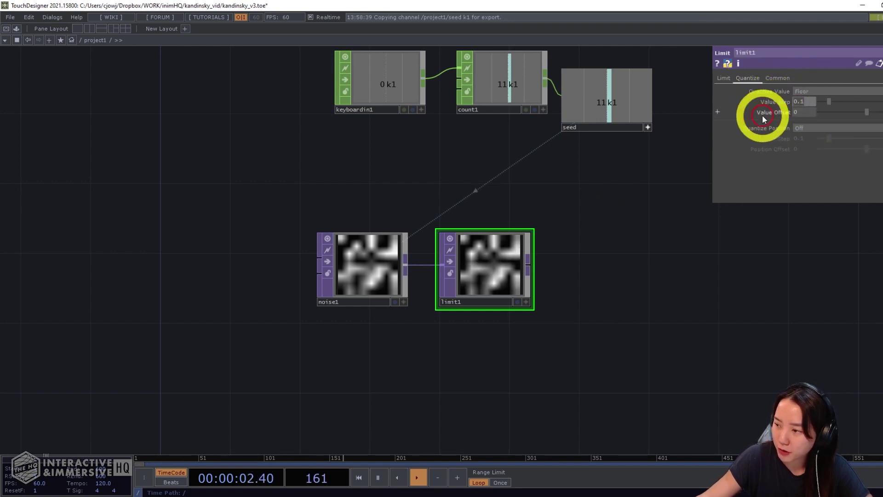
type("1")
left_click(628, 262)
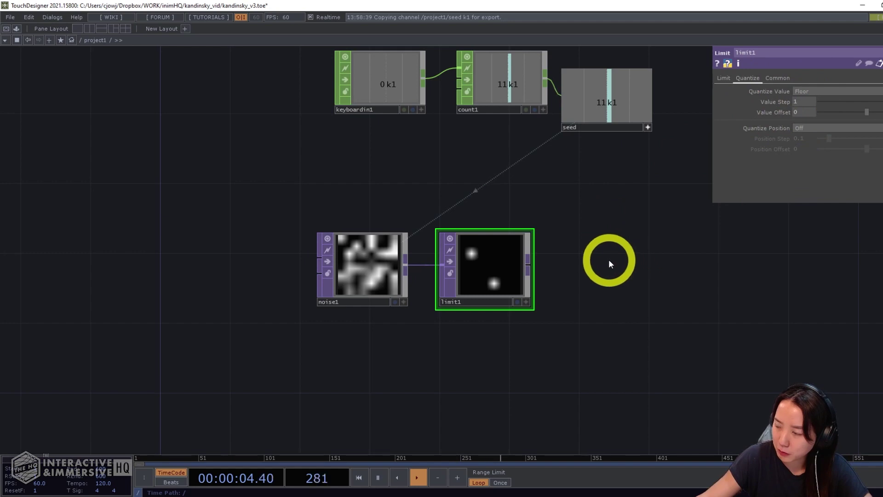
Test the quantized noise pattern by triggering keyboardin1's 1 key three times
left_click_drag(598, 260, 537, 269)
left_click_drag(383, 204, 389, 211)
key("1")
key("1")
key("1")
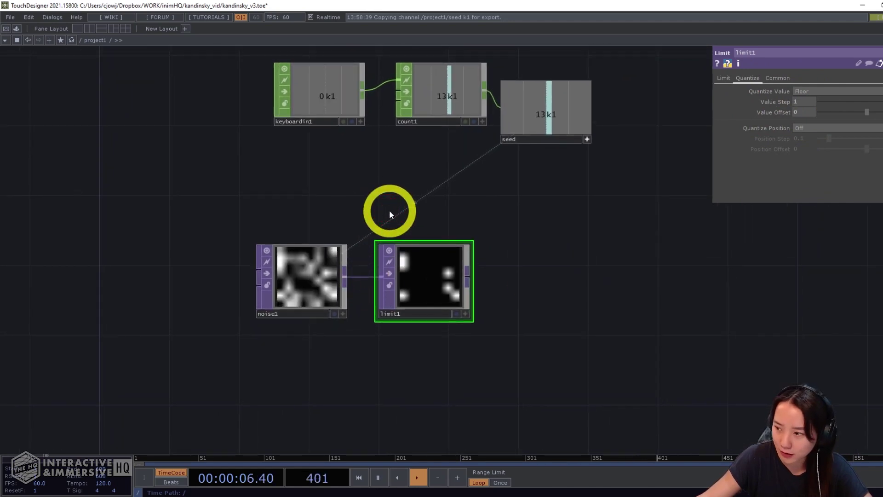
Append a Null TOP to limit1's output and rename it alpha0
right_click(466, 279)
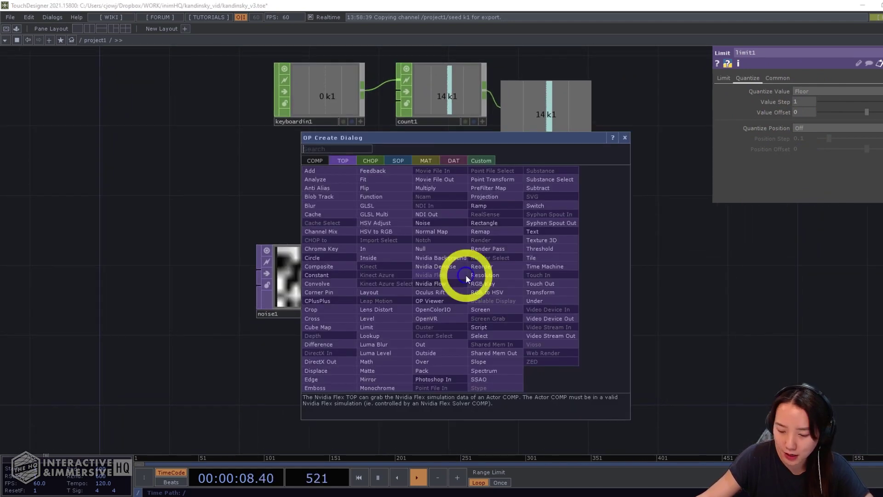
left_click(447, 259)
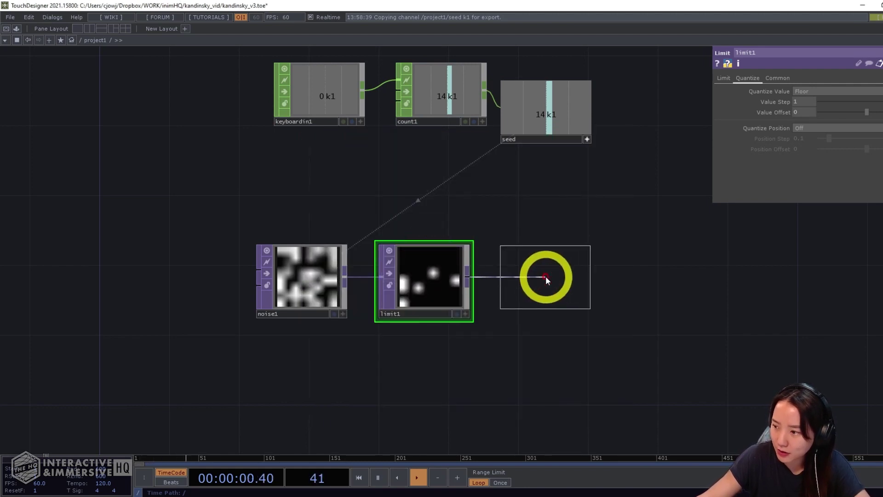
left_click(533, 295)
double_click(531, 295)
type("a")
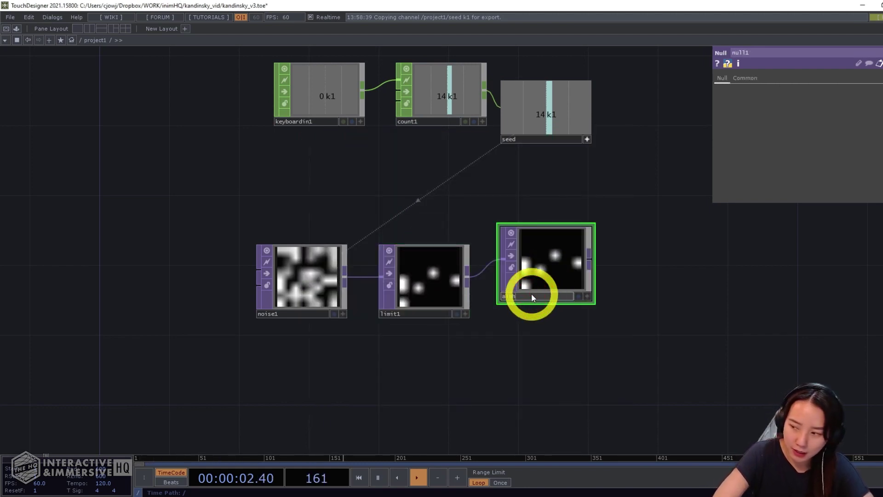
type("lpha0")
key("Return")
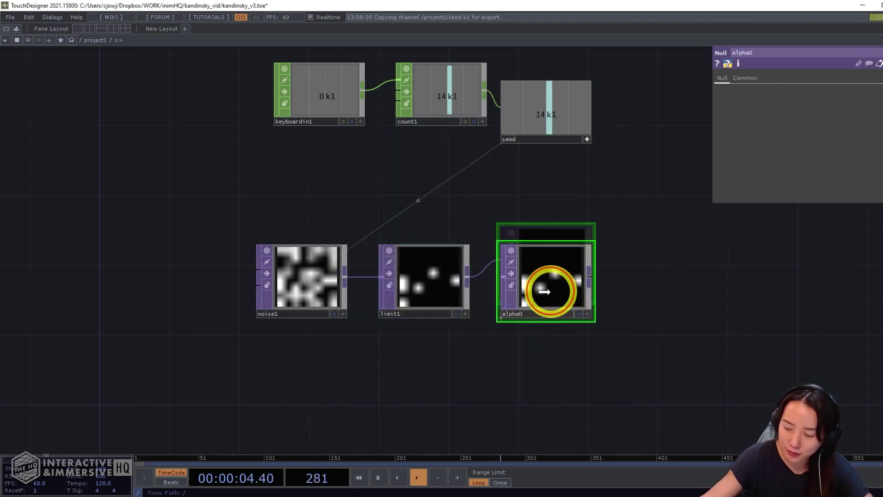
Duplicate the noise1, limit1 and alpha0 chain twice, stacking the copies below the original
scroll(554, 336, "down", 3)
left_click_drag(522, 331, 367, 276)
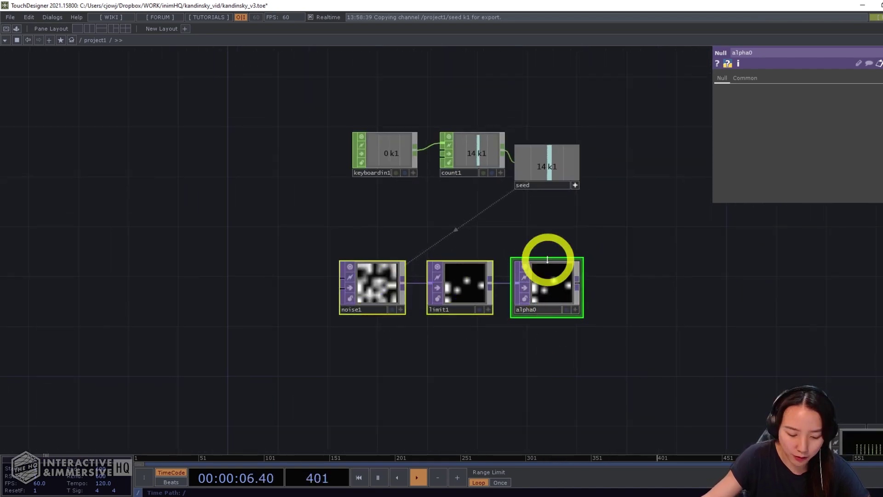
key("ctrl+v")
key("ctrl+v")
scroll(598, 264, "down", 2)
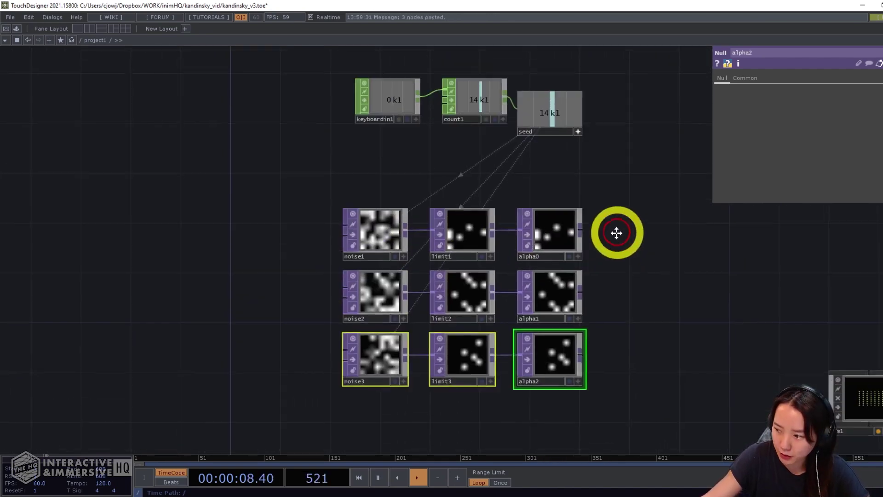
Examine the instanced geo COMPs and their constant materials alongside the three alpha noise chains
scroll(548, 258, "down", 2)
left_click_drag(400, 73, 592, 332)
scroll(552, 299, "down", 5)
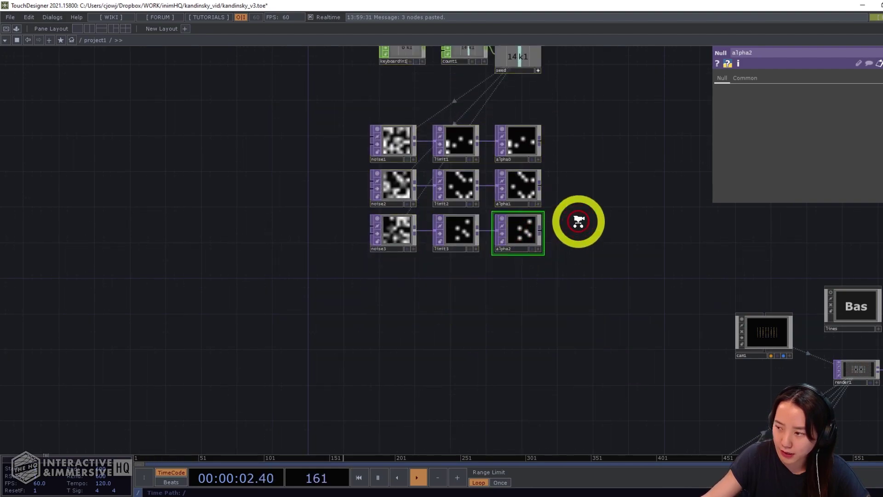
left_click(528, 210)
scroll(517, 213, "up", 2)
left_click_drag(517, 213, 434, 154)
scroll(434, 154, "up", 8)
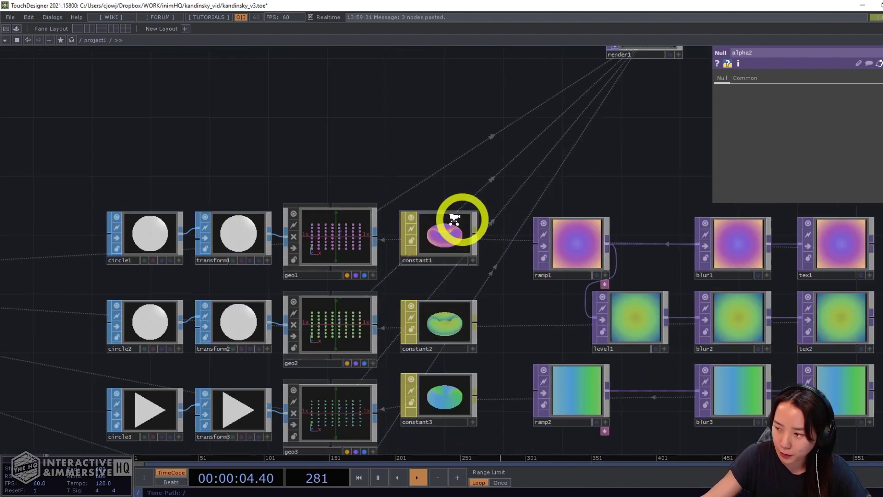
left_click(220, 238)
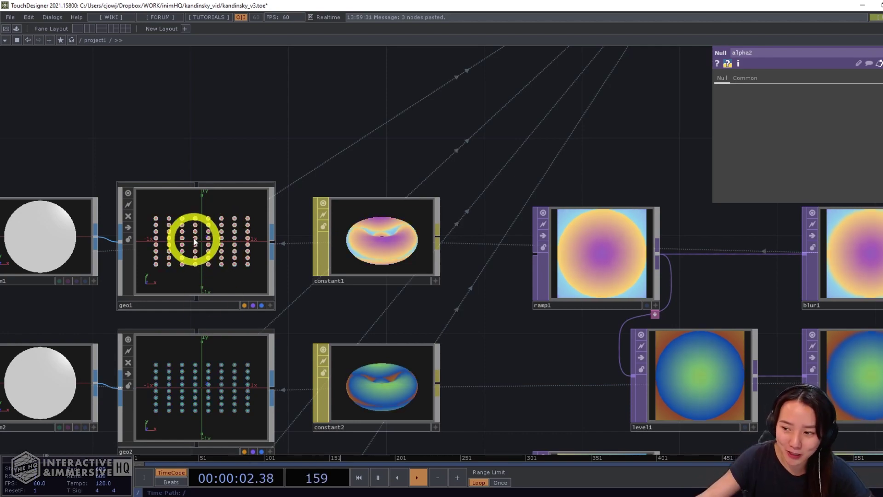
scroll(242, 210, "down", 3)
scroll(409, 310, "down", 5)
scroll(270, 248, "up", 5)
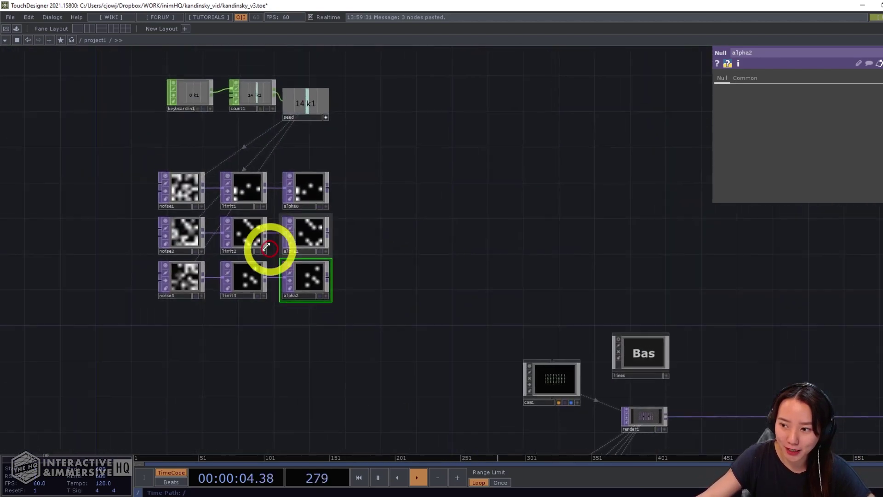
scroll(212, 211, "up", 2)
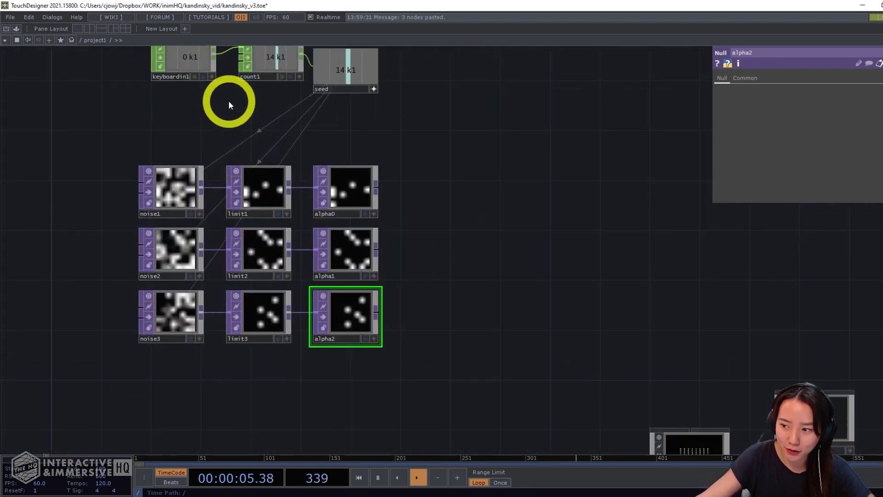
Duplicate the noise3, limit3 and alpha2 chain once as a fourth row
left_click(176, 210)
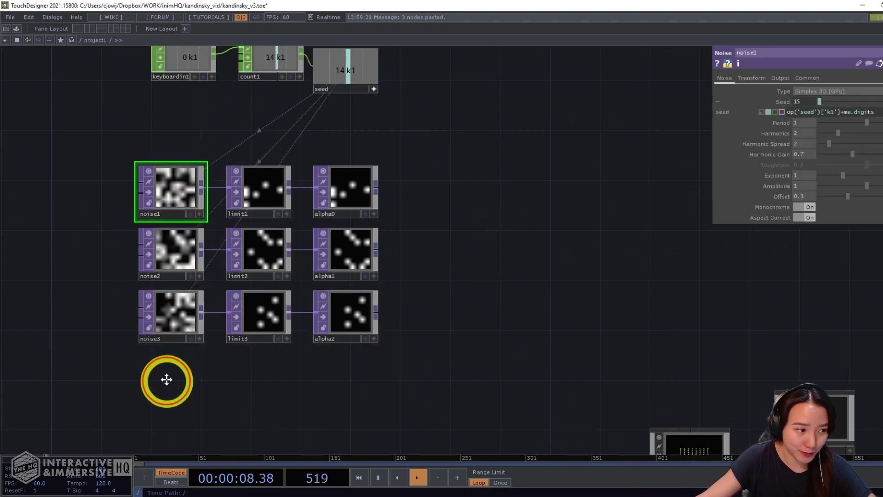
left_click_drag(167, 380, 222, 365)
right_click_drag(357, 334, 166, 256)
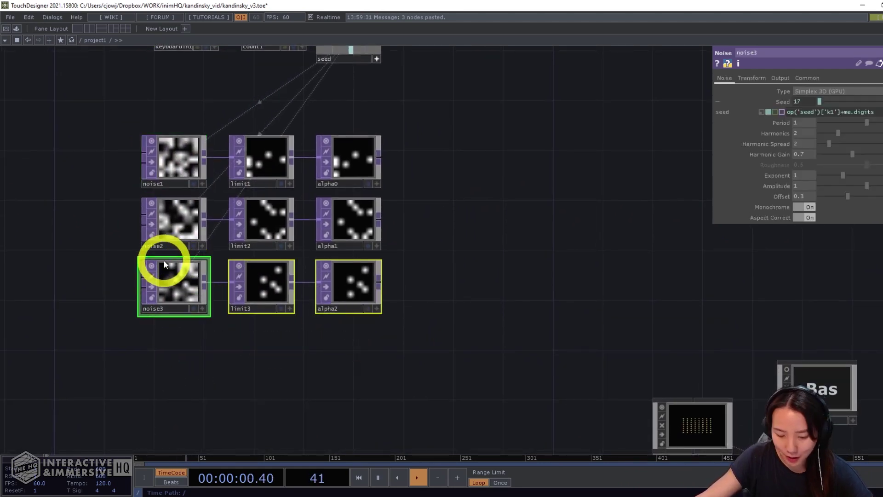
key("ctrl+c")
key("ctrl+v")
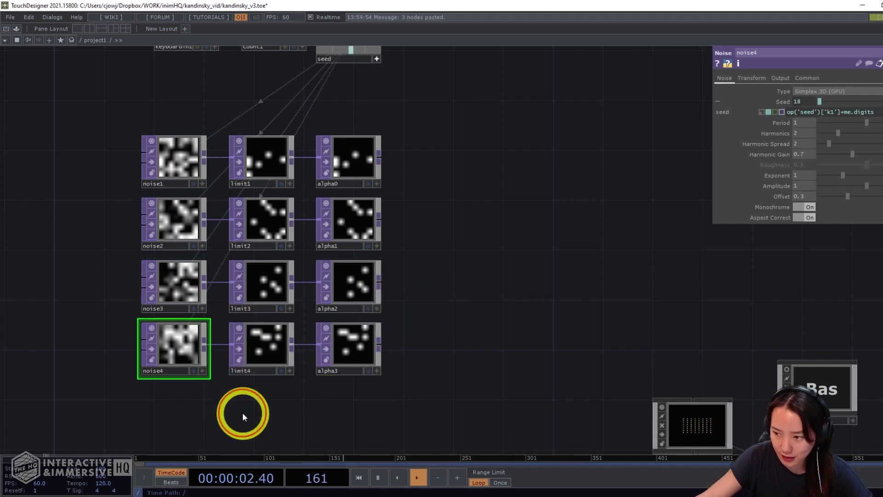
Replace limit4 with a Math TOP between noise4 and alpha3
left_click(266, 350)
key("Delete")
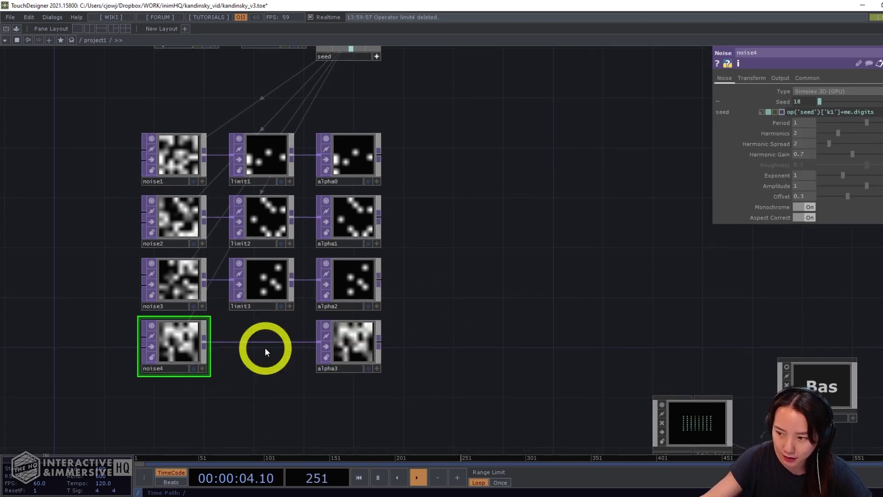
right_click(209, 344)
type("math")
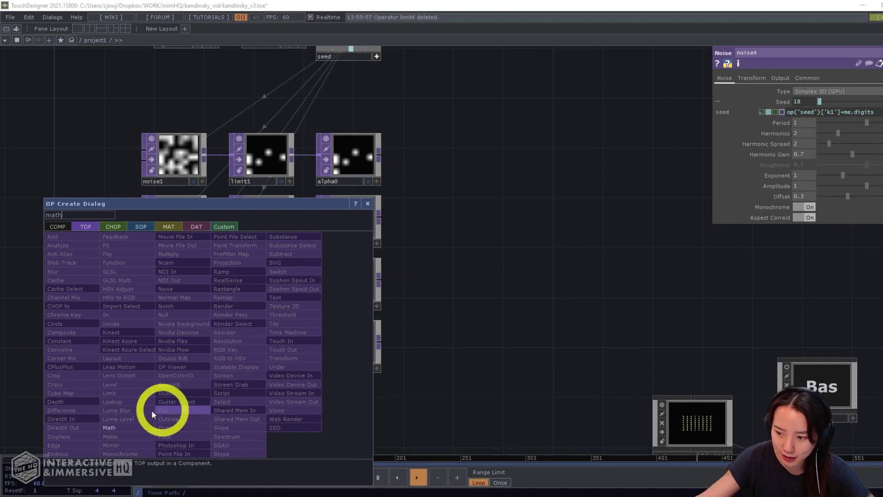
left_click(132, 425)
left_click(258, 345)
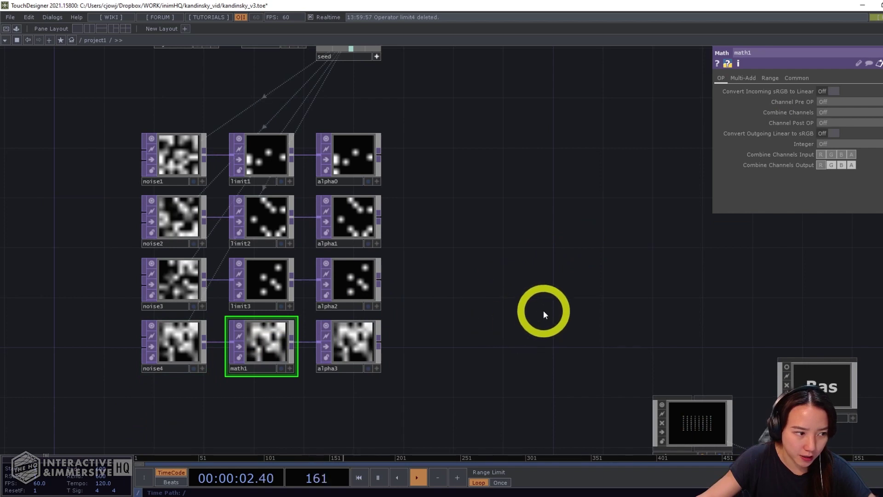
left_click_drag(398, 387, 400, 382)
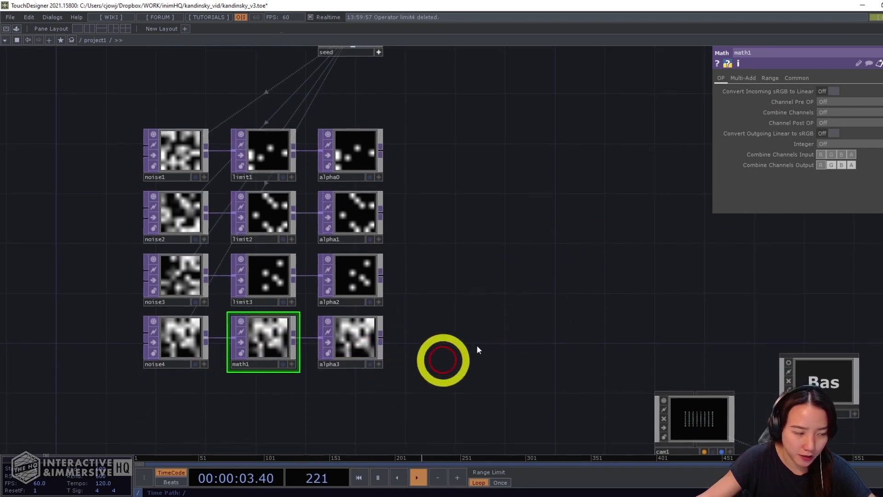
Set math1's To Range maximum to 2 and rename the alpha3 null as scale0
left_click(765, 78)
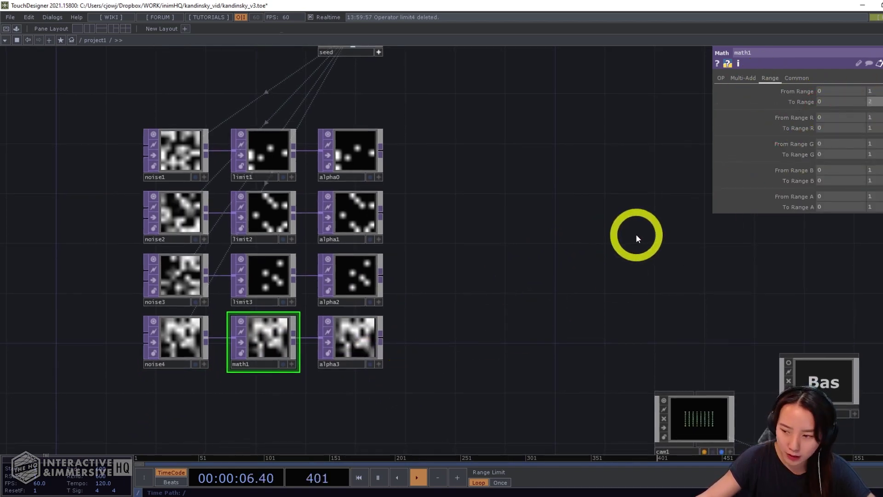
left_click(340, 351)
left_click(341, 364)
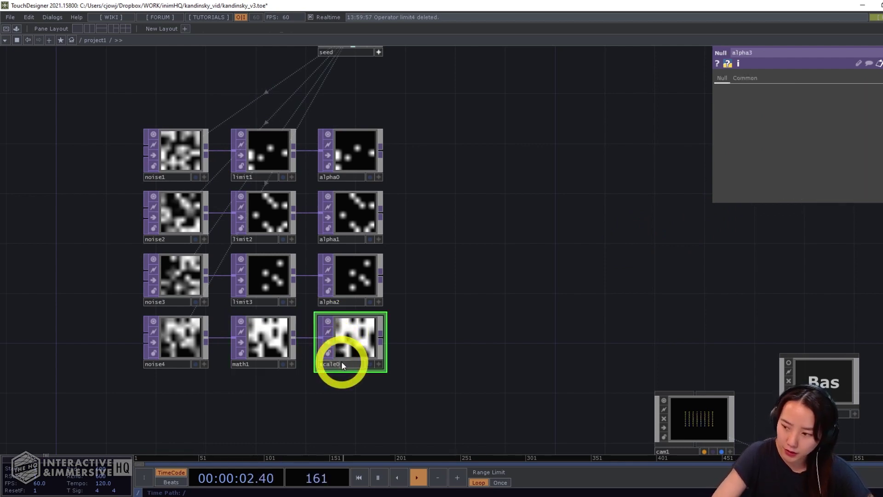
left_click_drag(474, 321, 526, 295)
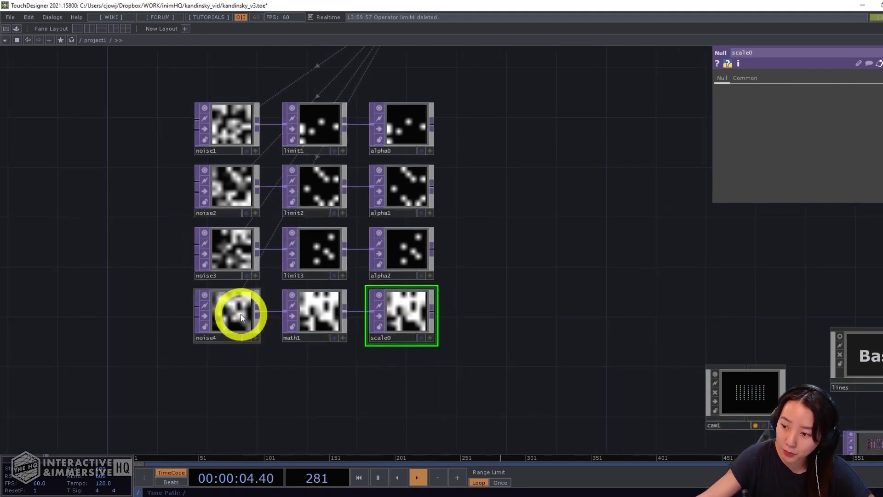
Set noise4's Pixel Format to 32-bit float (RGBA)
left_click(241, 314)
left_click(800, 84)
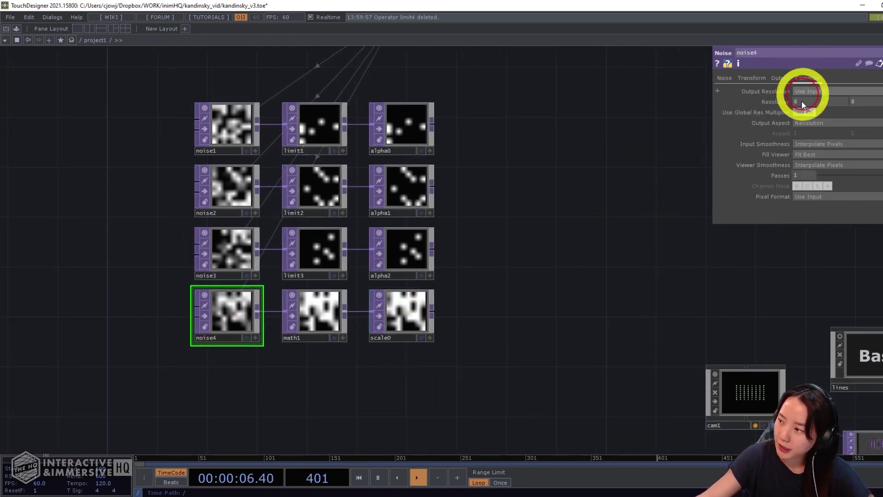
left_click(832, 194)
left_click(831, 239)
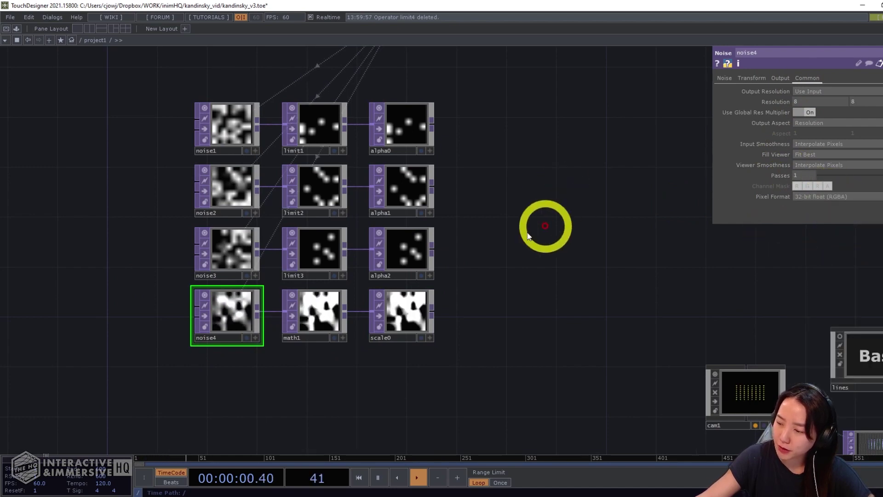
scroll(546, 226, "up", 6)
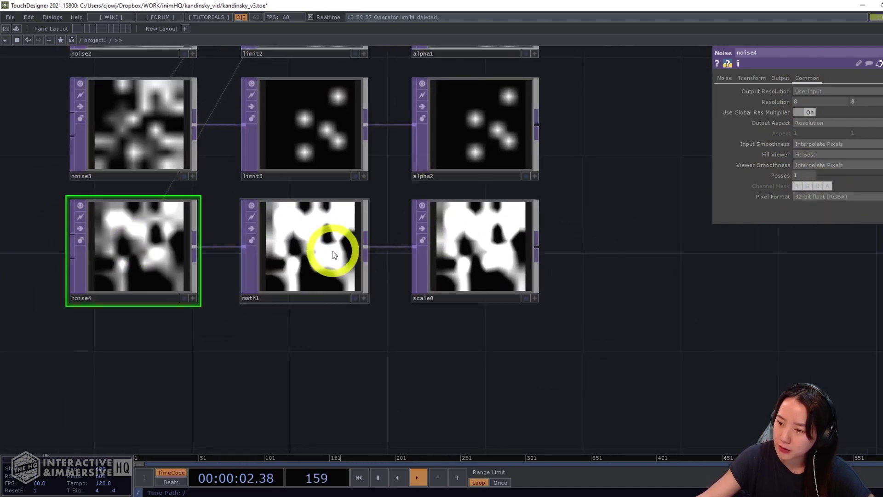
scroll(395, 294, "down", 5)
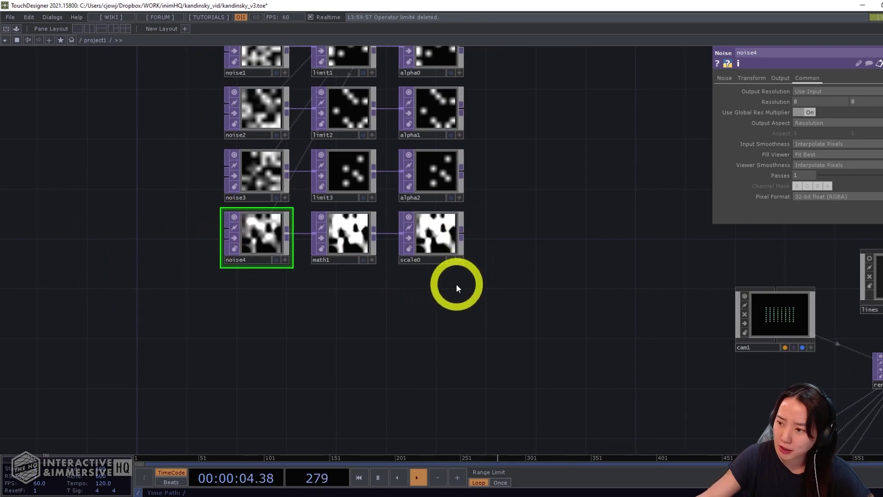
Duplicate the noise4, math1 and scale0 chain twice below the original row
left_click_drag(454, 276, 256, 227)
key("ctrl+c")
key("ctrl+v")
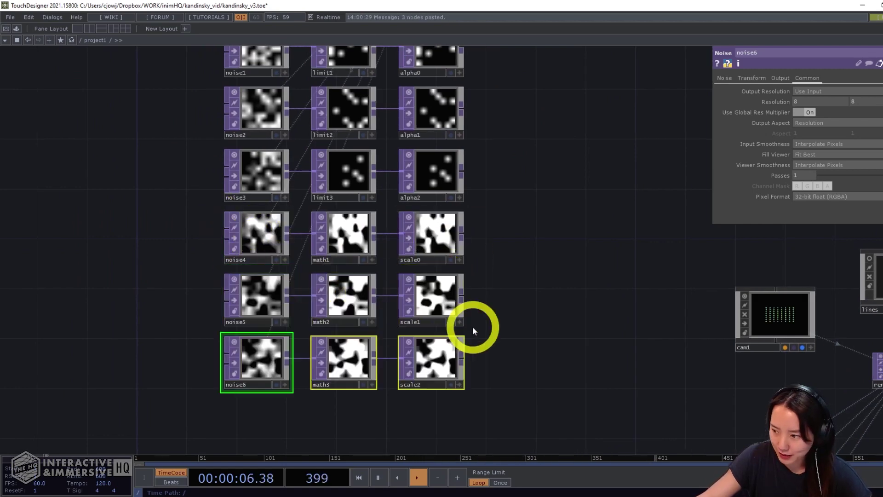
key("ctrl+v")
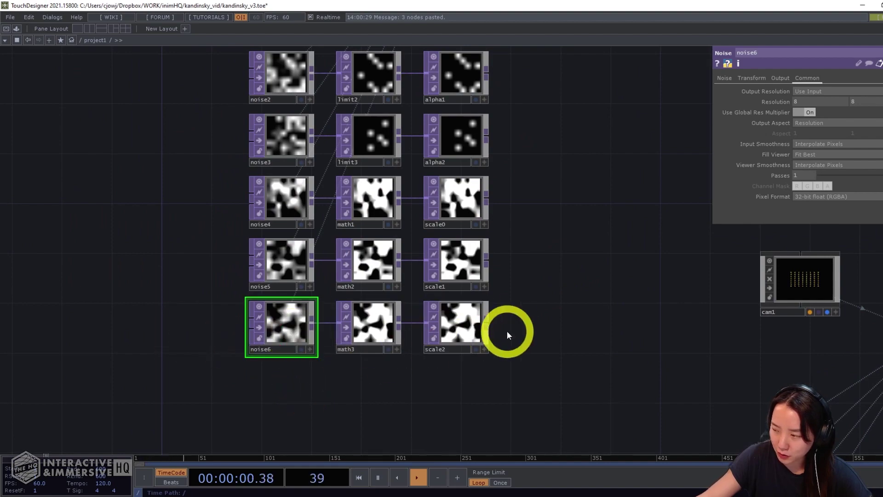
Turn off Monochrome on noise6 to make its noise coloured
scroll(509, 331, "down", 4)
scroll(581, 296, "up", 4)
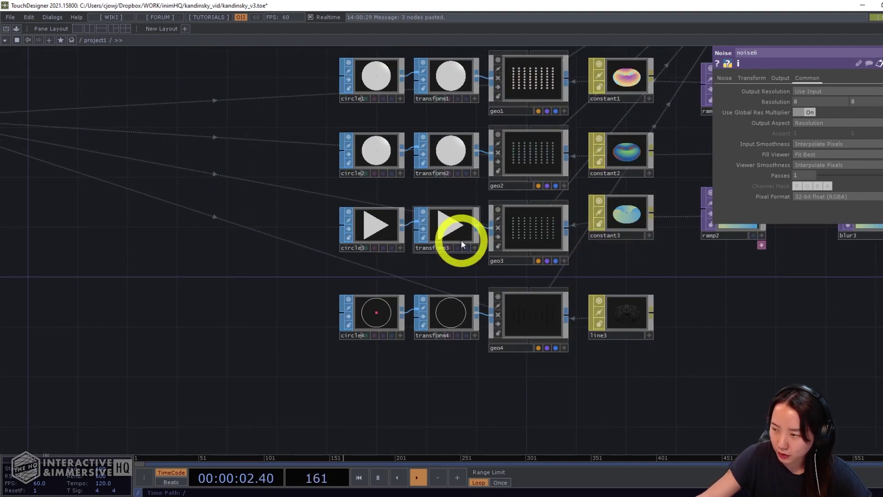
left_click_drag(230, 160, 241, 431)
left_click(392, 341)
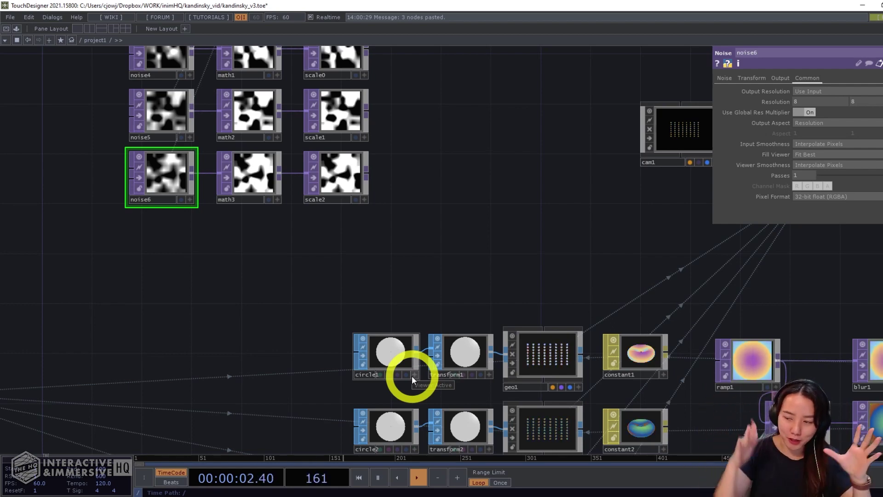
left_click_drag(326, 315, 467, 391)
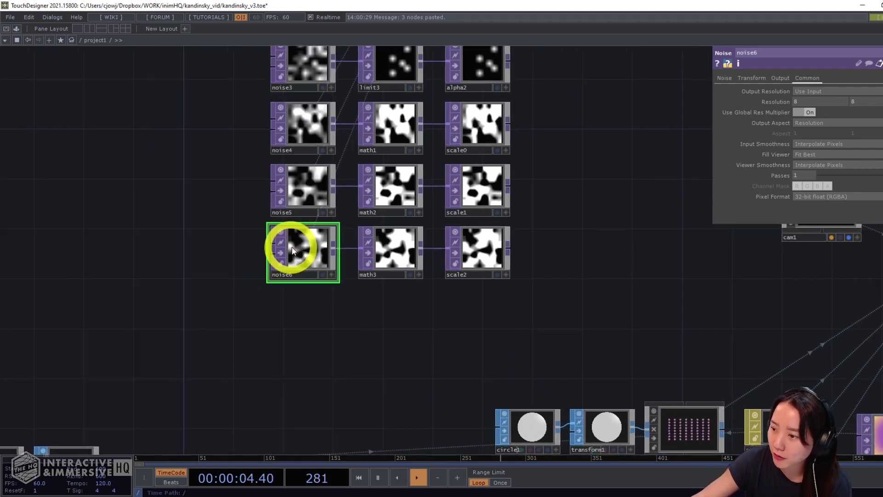
left_click(724, 78)
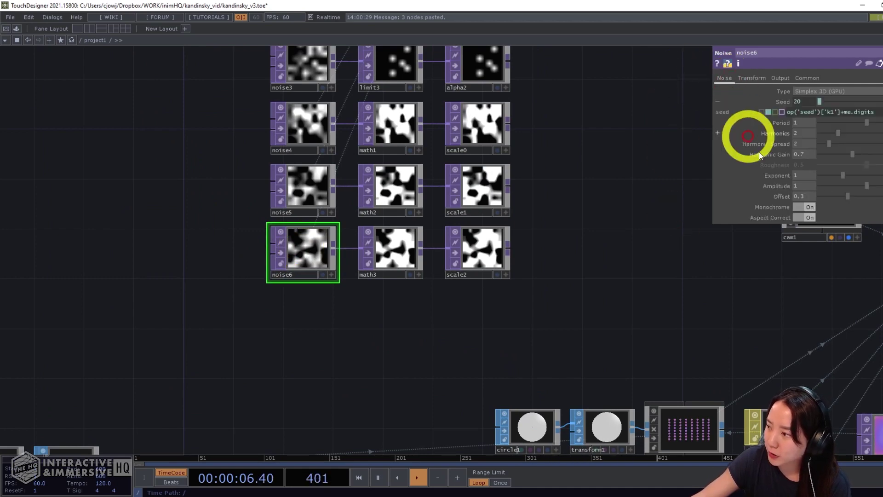
left_click(805, 207)
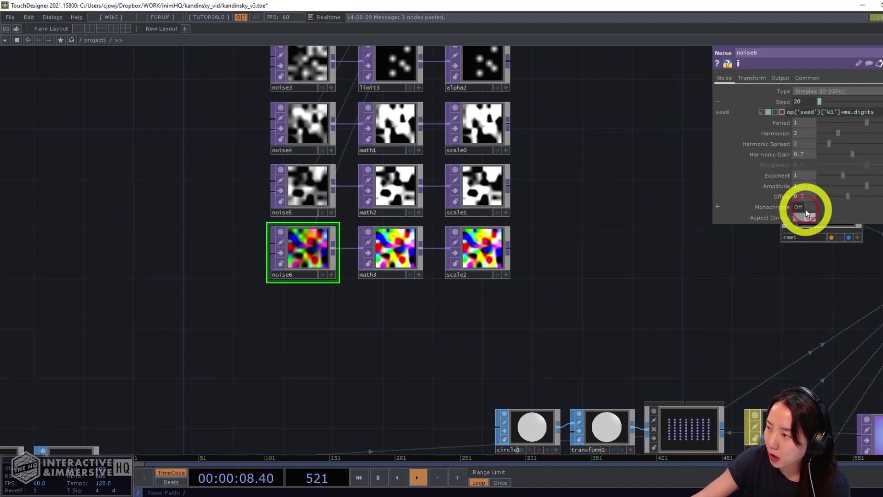
Set math3's To Range maximum to 4
left_click(485, 258)
left_click(391, 246)
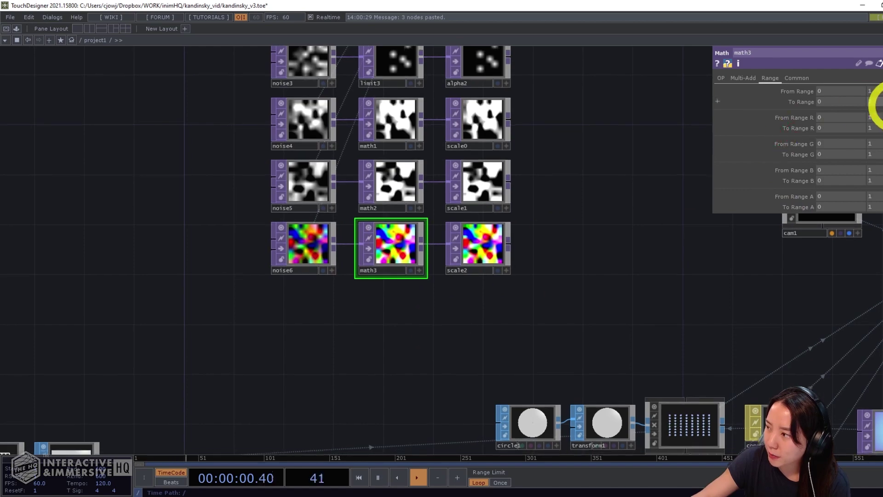
type("4")
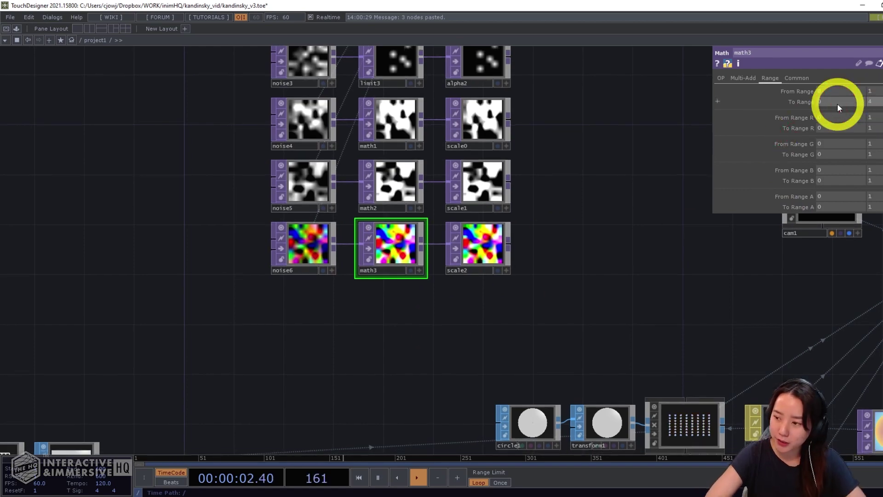
key("Return")
scroll(657, 204, "down", 6)
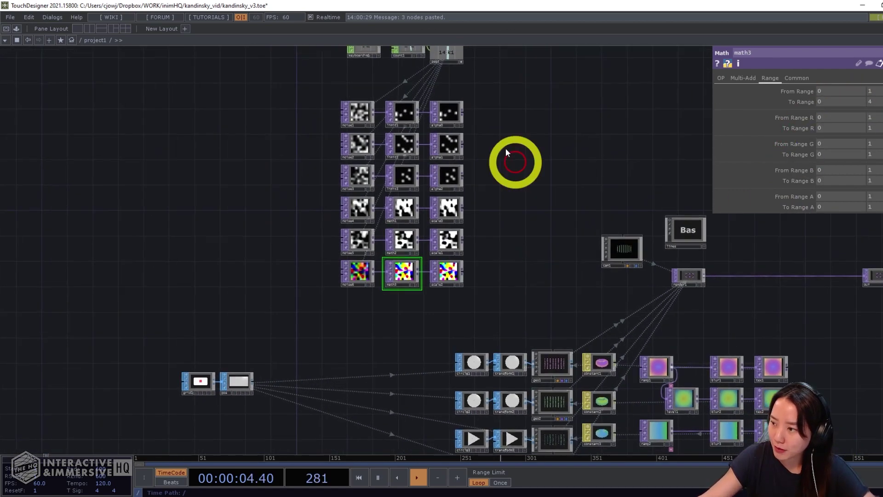
Assign the alpha0 map as the instance Color OP of geo1
scroll(481, 207, "right", 6)
scroll(481, 207, "down", 3)
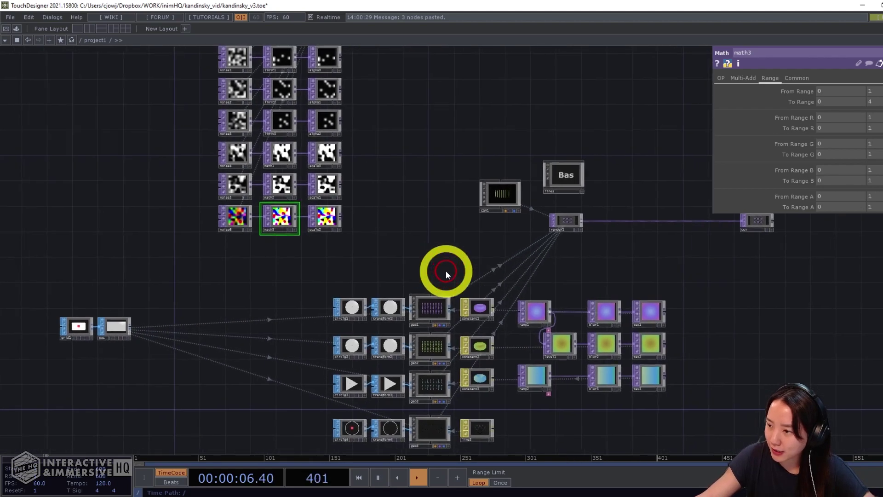
left_click(434, 311)
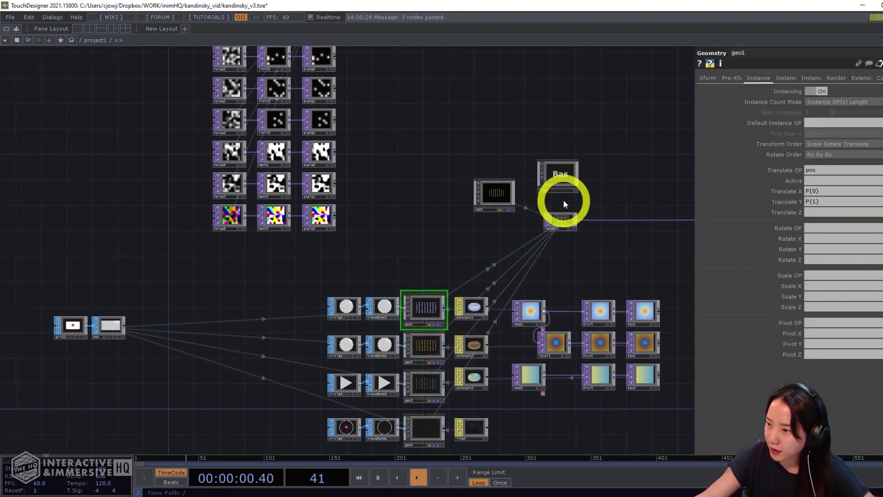
scroll(396, 138, "up", 2)
scroll(404, 130, "down", 4)
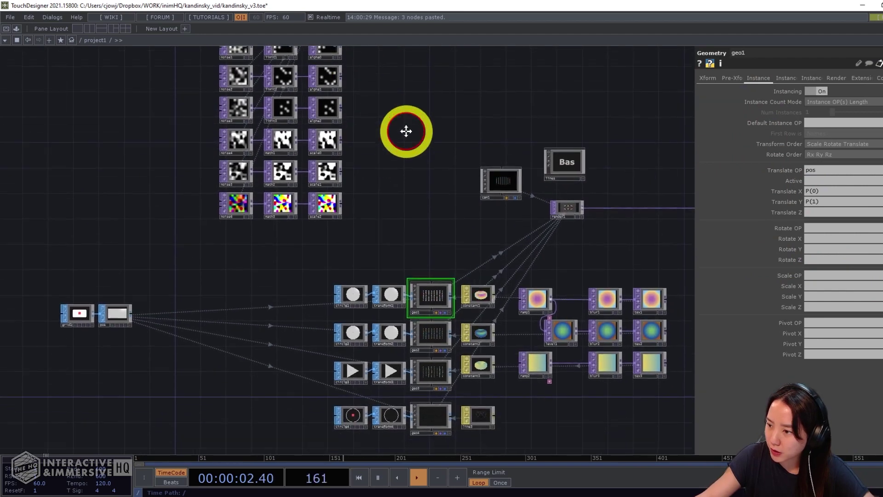
left_click(782, 77)
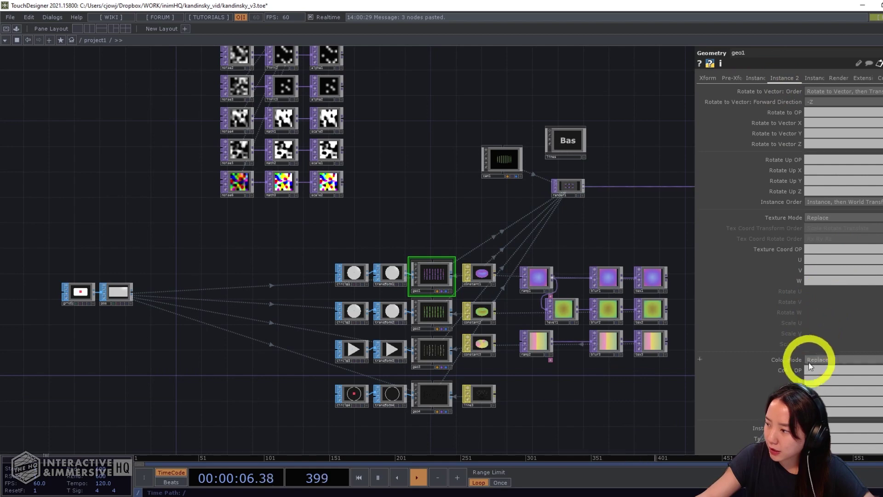
scroll(419, 153, "up", 3)
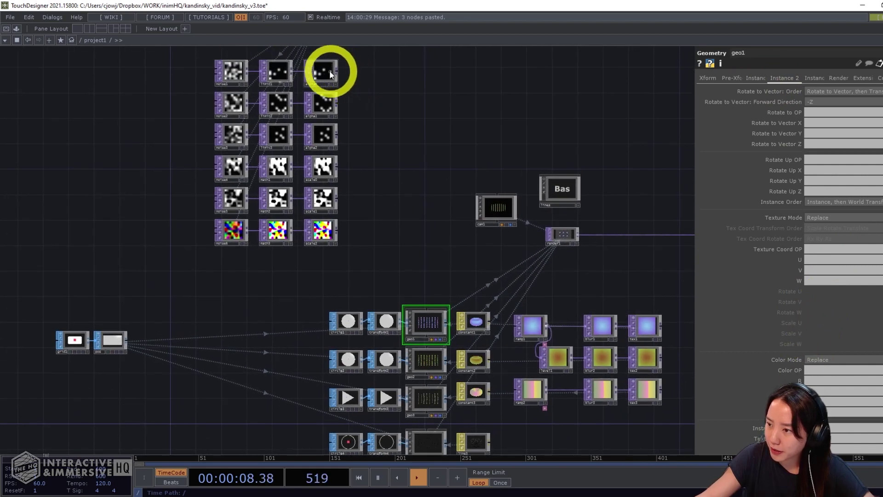
left_click_drag(329, 70, 819, 370)
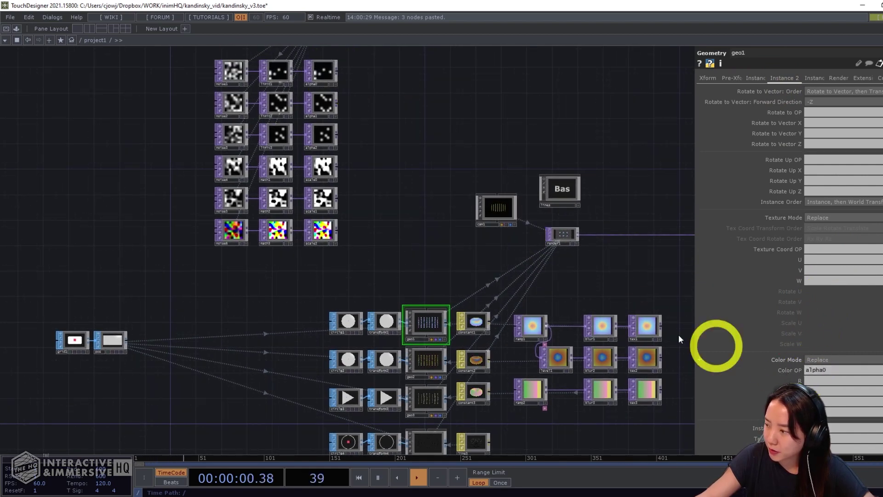
Assign the alpha1 map as the instance Color OP of geo2
left_click(428, 359)
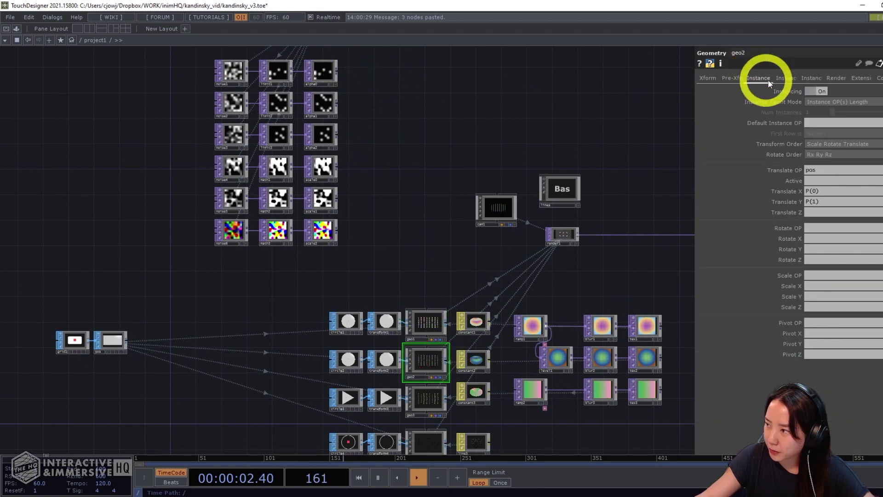
left_click(785, 78)
left_click_drag(331, 110, 817, 371)
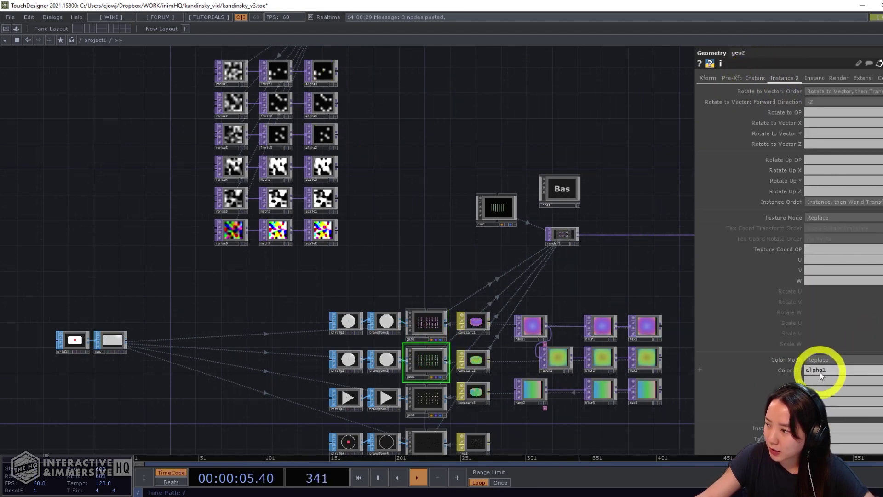
Assign the alpha2 map as the instance Color OP of geo3
left_click(427, 399)
left_click(784, 78)
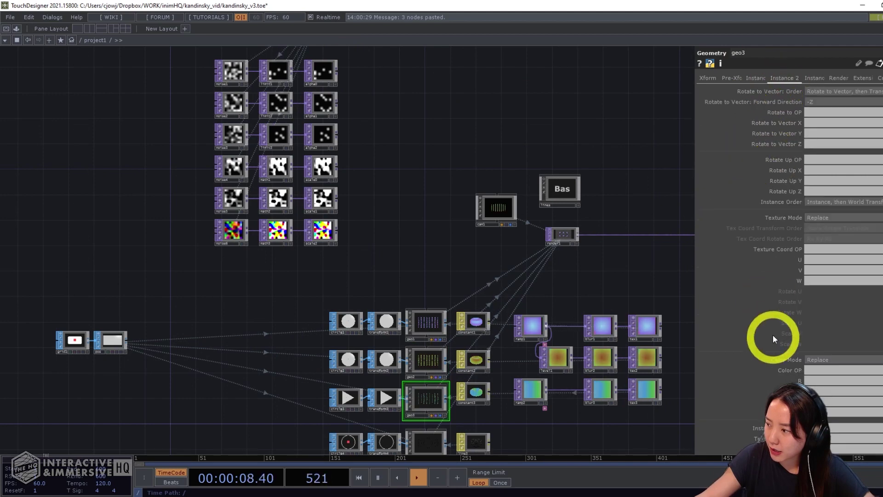
left_click_drag(324, 134, 831, 371)
Assign the alpha0 map as the instance Color OP of geo4
left_click_drag(602, 419, 588, 371)
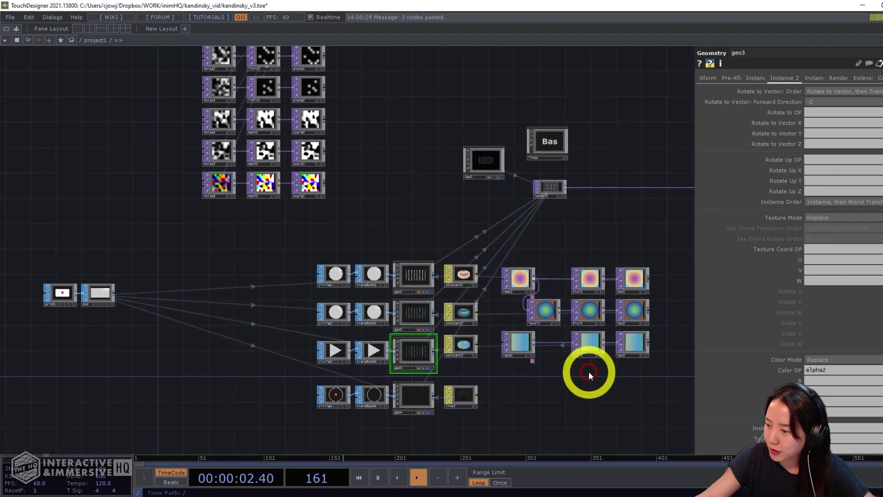
left_click(413, 407)
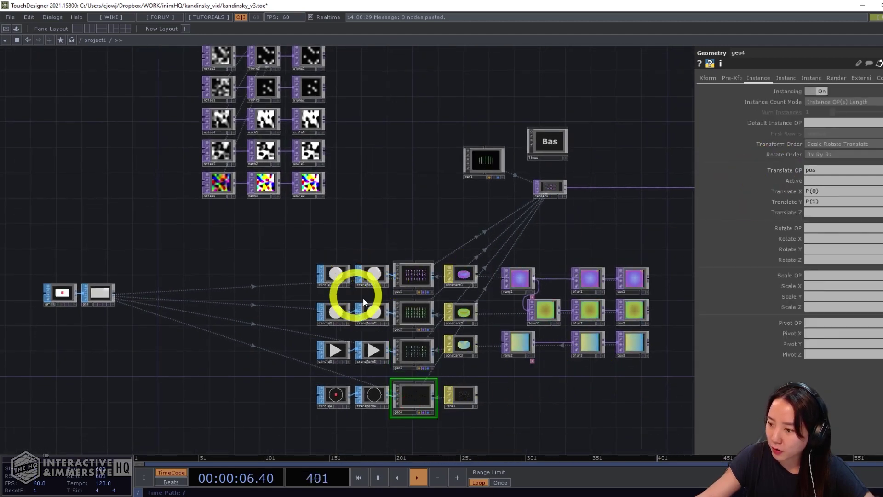
left_click(786, 78)
left_click_drag(377, 173, 367, 216)
left_click_drag(302, 68, 824, 370)
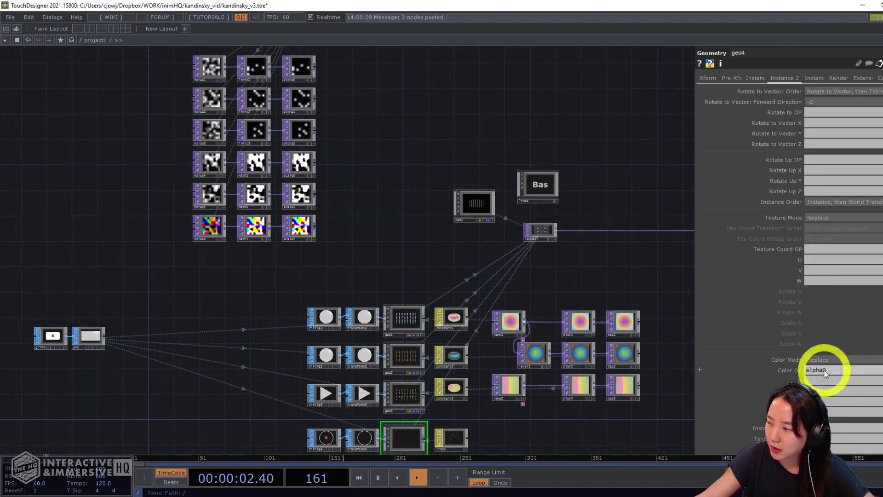
Select all four Geometry components together, set their instance colour's A channel from the Color OP, and check the instances in the geometry viewers
left_click_drag(503, 411, 517, 325)
right_click_drag(388, 162, 425, 391)
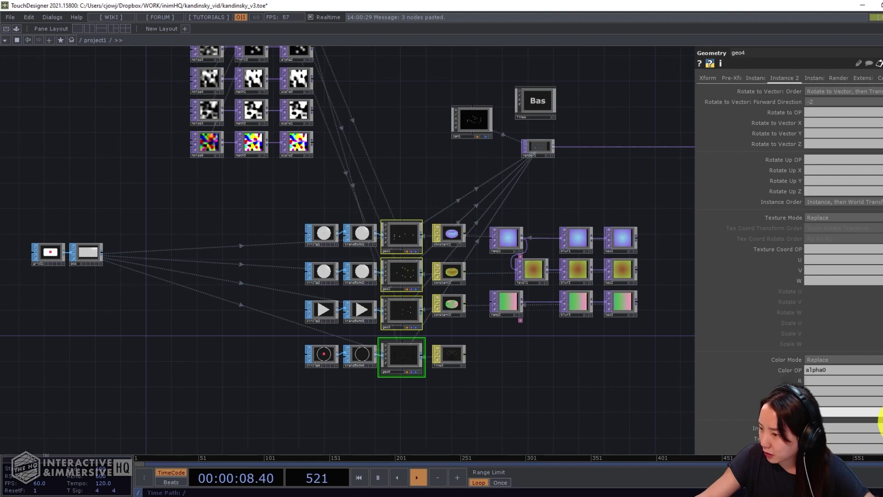
scroll(419, 282, "up", 5)
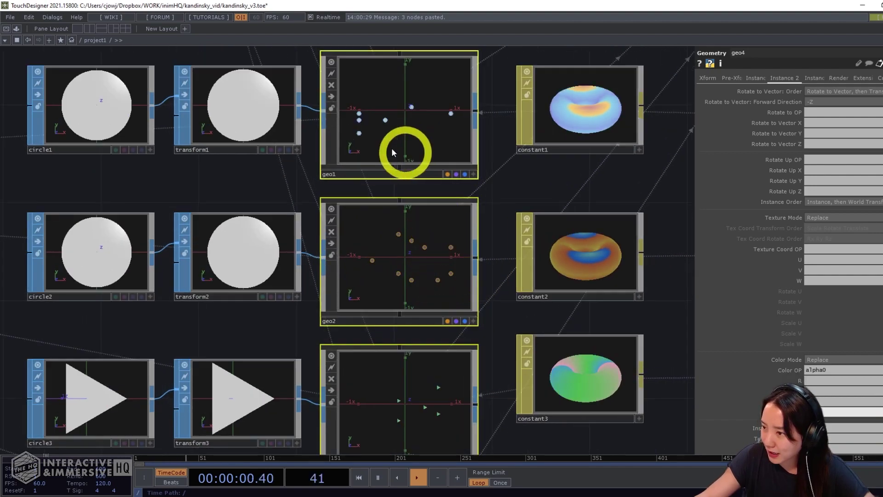
scroll(405, 138, "down", 10)
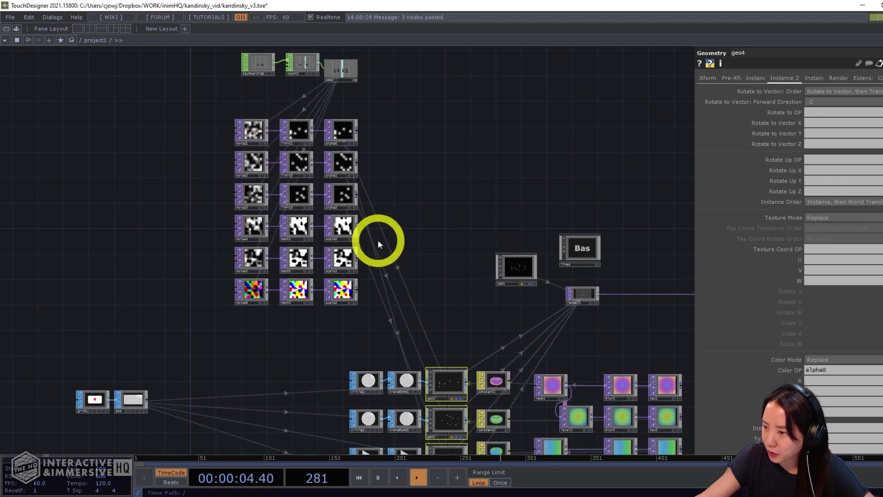
Assign the scale0 map as the instance Scale OP of geo1
scroll(379, 242, "up", 2)
left_click_drag(379, 243, 388, 114)
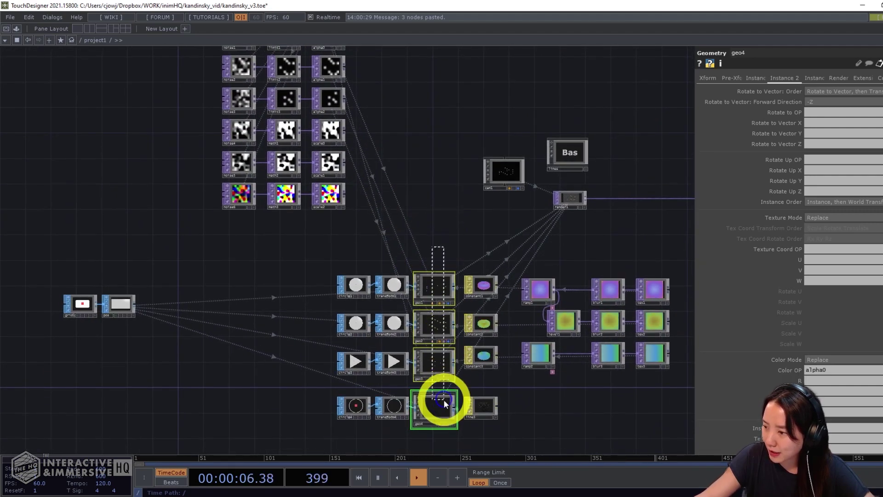
left_click(434, 290)
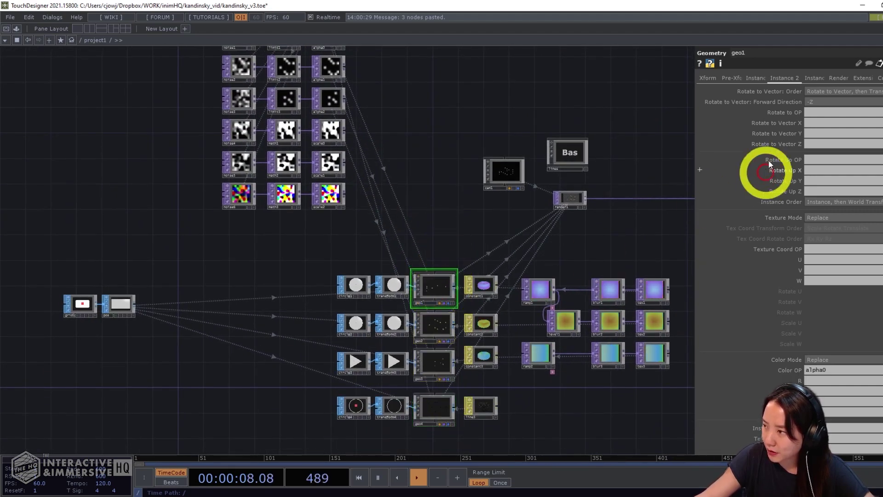
left_click(754, 81)
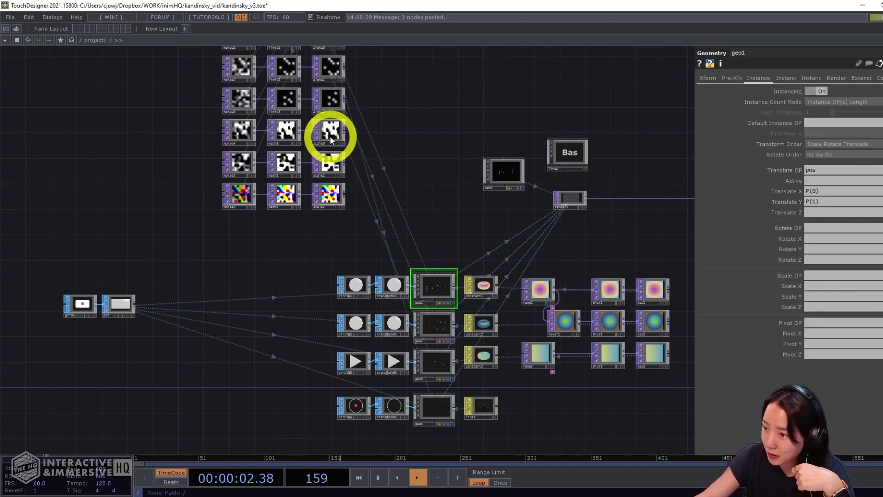
left_click_drag(331, 137, 816, 276)
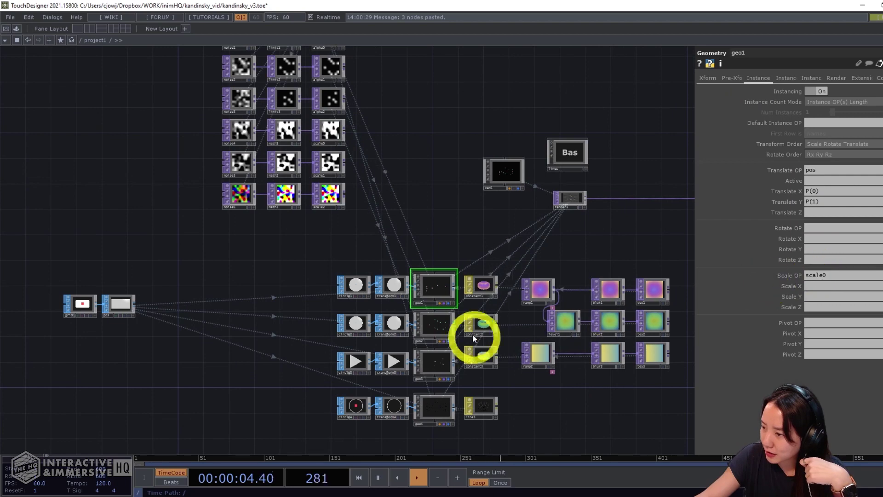
Assign the scale1 map as the instance Scale OP of geo2
left_click(439, 322)
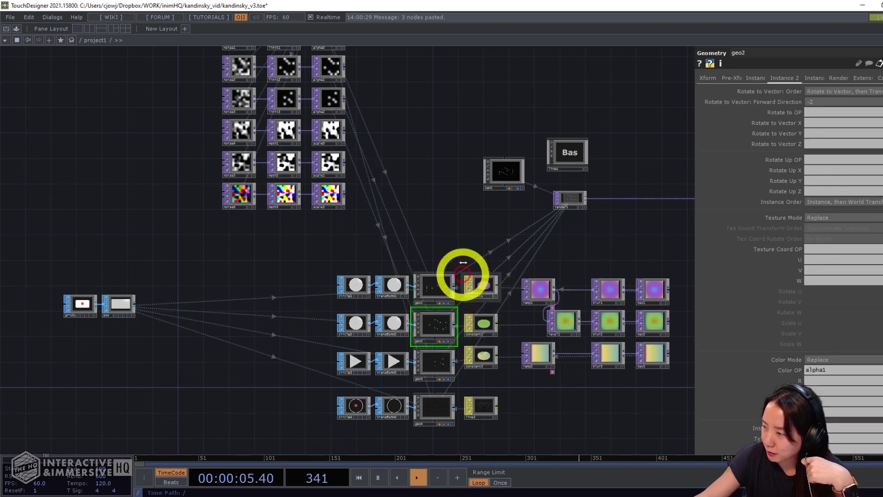
left_click(758, 77)
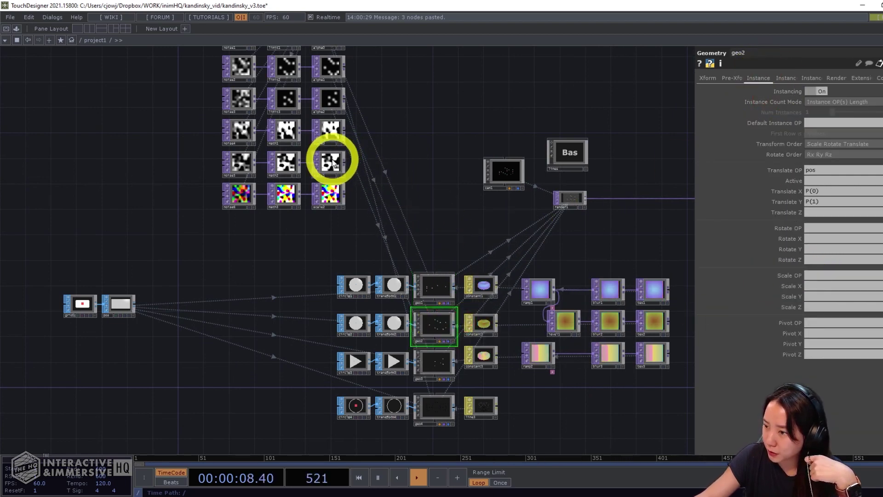
left_click_drag(332, 162, 830, 276)
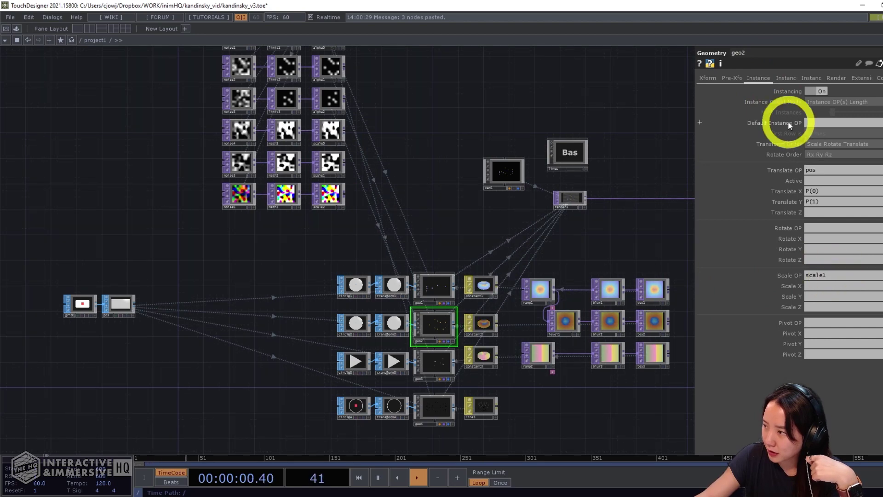
Assign the scale2 map as the instance Scale OP of geo3
left_click(435, 364)
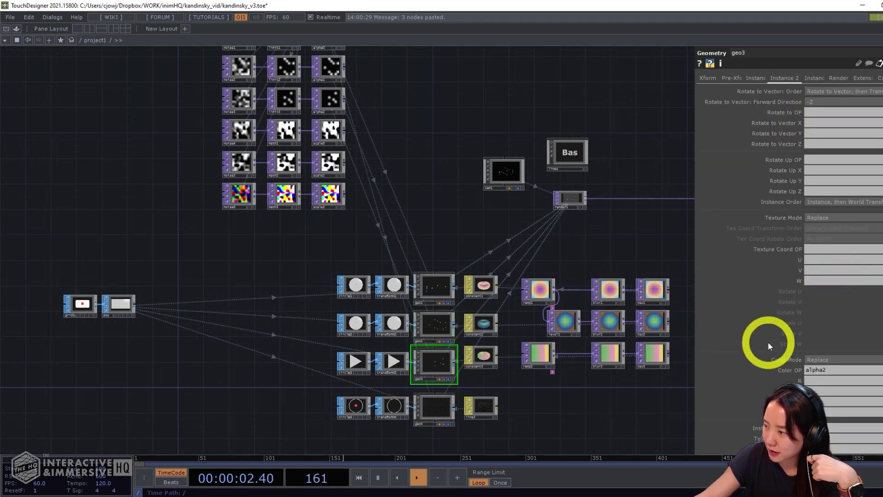
left_click(759, 78)
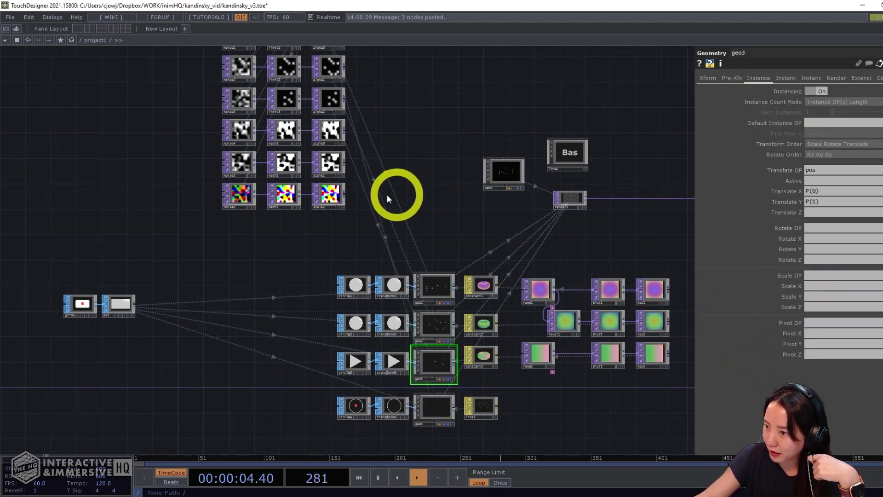
left_click_drag(344, 196, 816, 277)
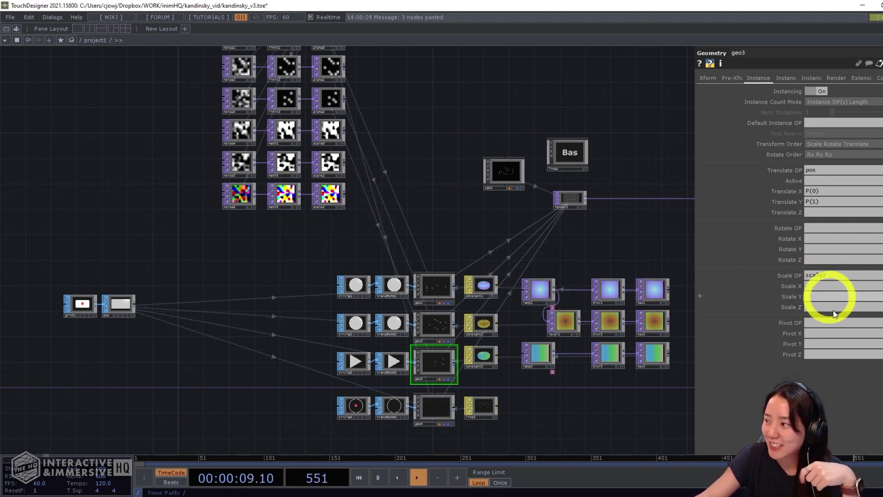
Assign the scale0 map as the instance Scale OP of geo4
left_click(451, 399)
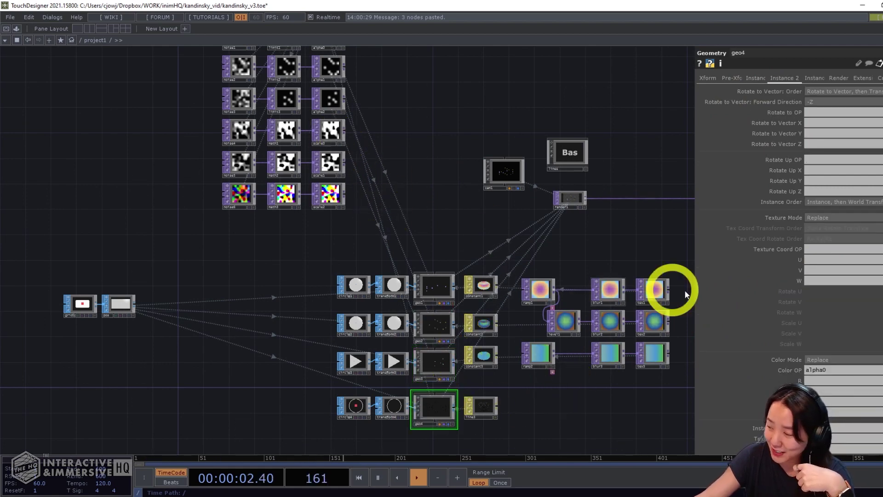
left_click(756, 78)
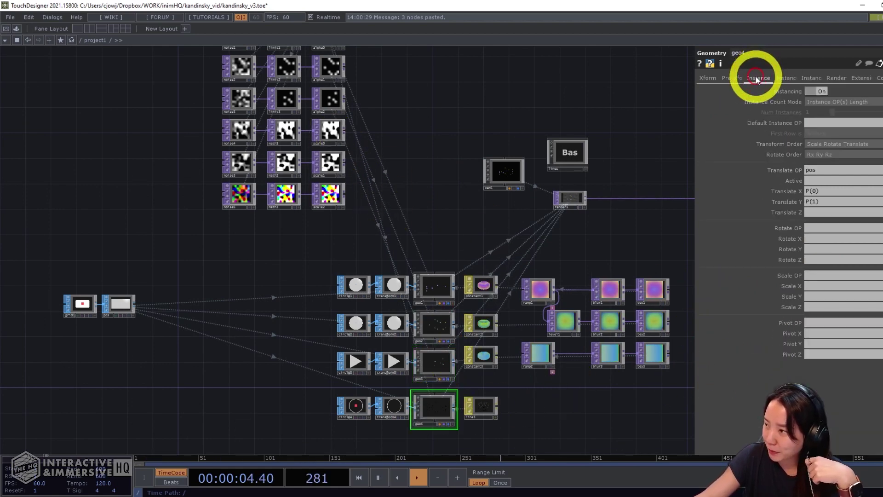
left_click_drag(331, 131, 813, 273)
Select geo1 and geo2 together and set their instance Scale X, Scale Y and Scale Z to the r channel
left_click_drag(419, 231, 446, 323)
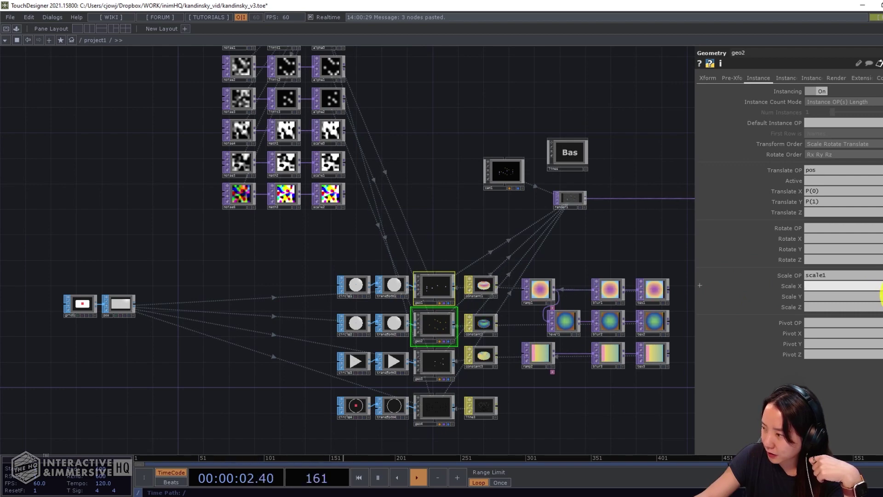
left_click(878, 296)
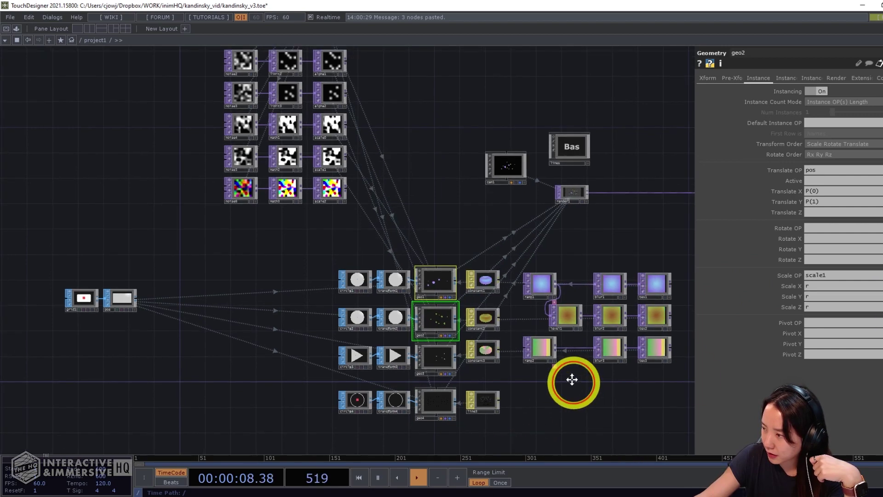
Set geo3's instance Scale X to the r channel and Scale Y to the g channel
left_click(422, 345)
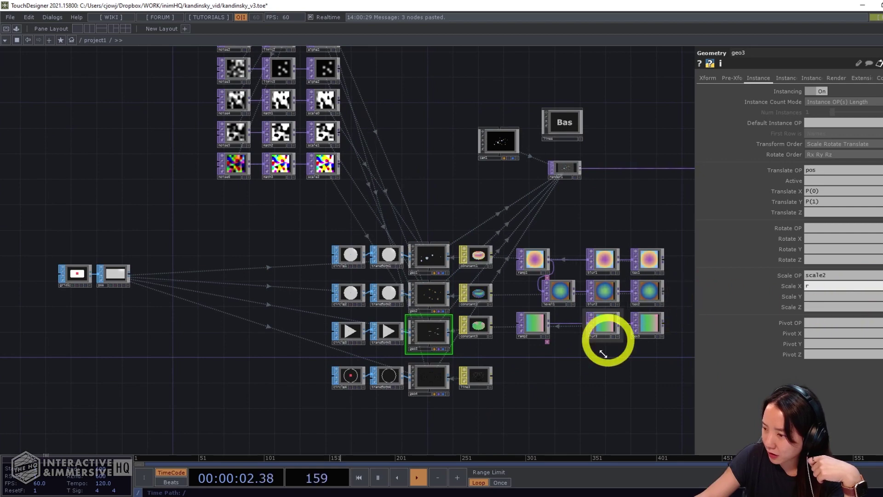
scroll(583, 354, "down", 2)
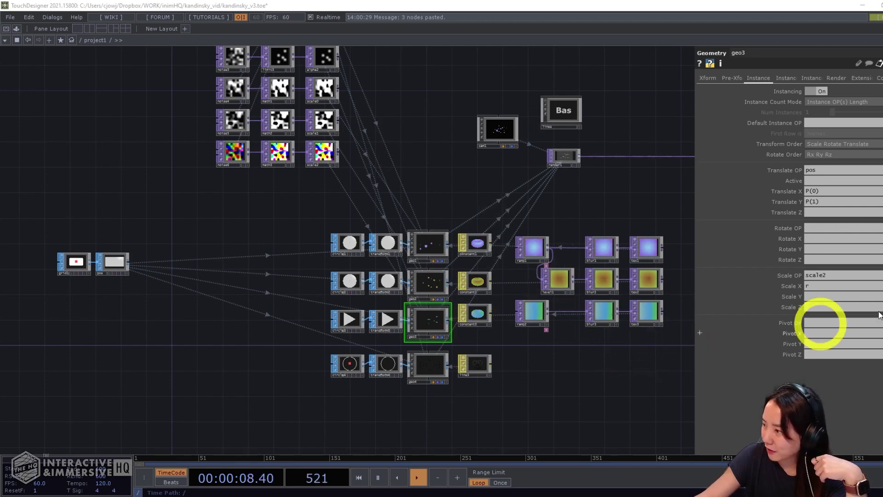
left_click(880, 296)
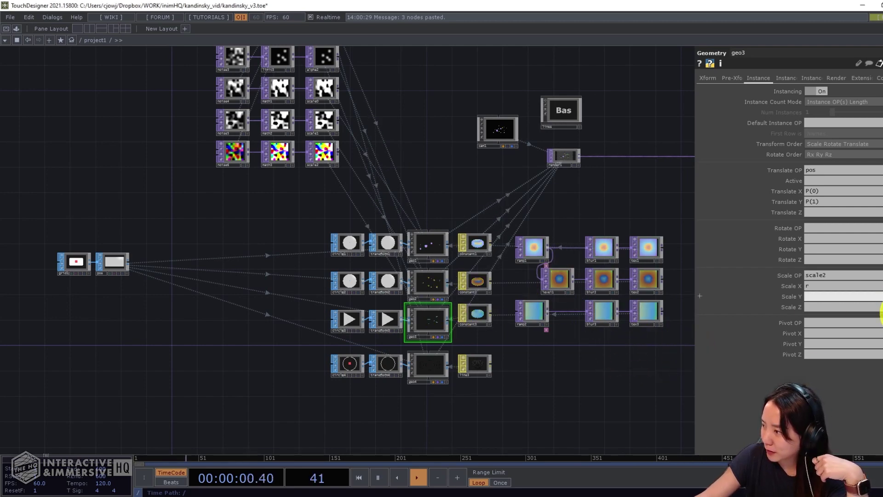
left_click(879, 307)
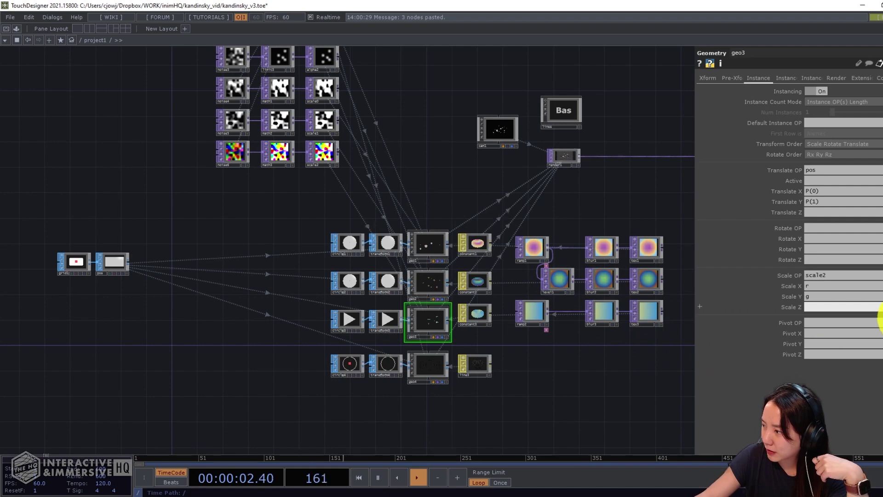
Set geo4's instance Scale X, Scale Y and Scale Z to the r channel
left_click(426, 370)
left_click(828, 307)
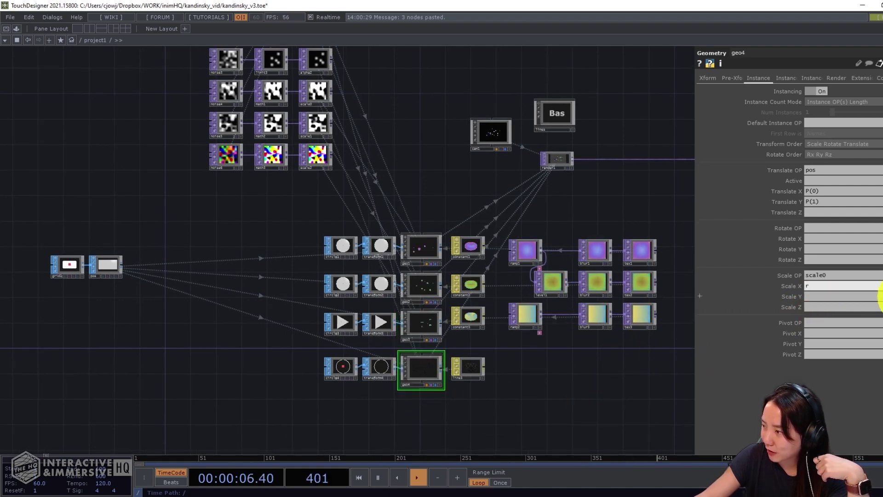
left_click(880, 297)
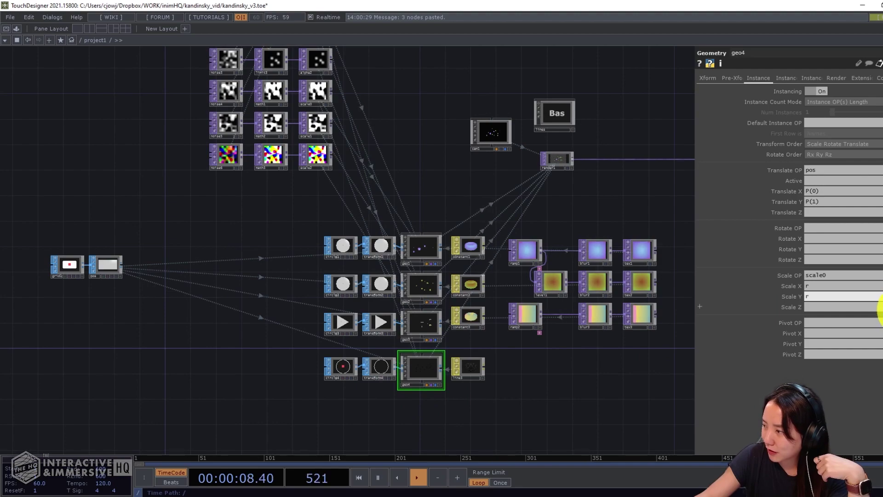
left_click(880, 307)
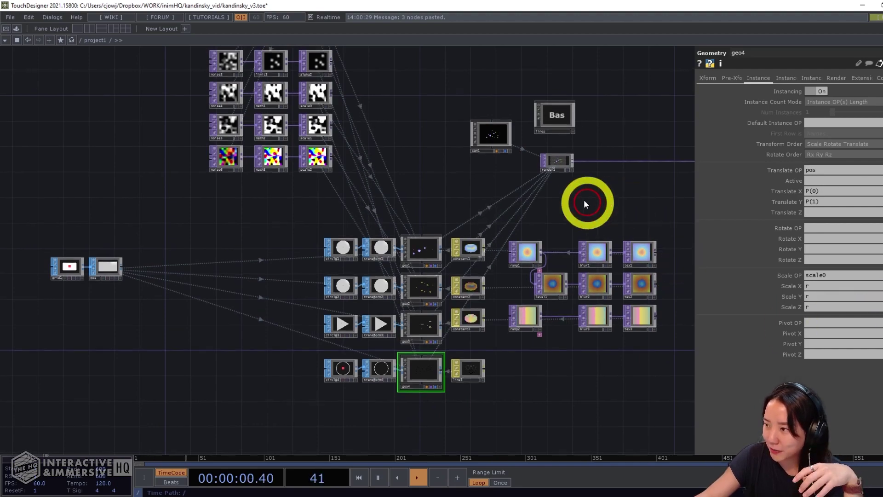
Display render1 behind the network to examine the scaled shapes, and turn its background display off again
scroll(558, 159, "up", 5)
left_click(565, 167)
scroll(562, 203, "down", 8)
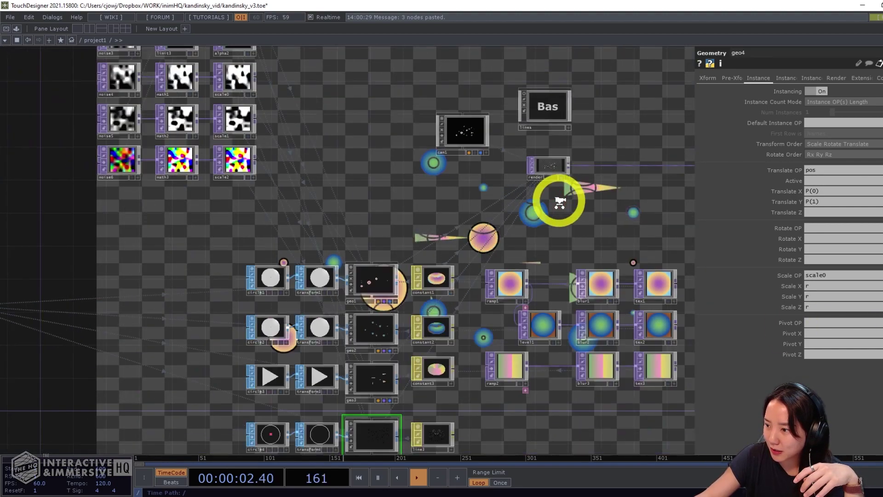
scroll(479, 268, "up", 4)
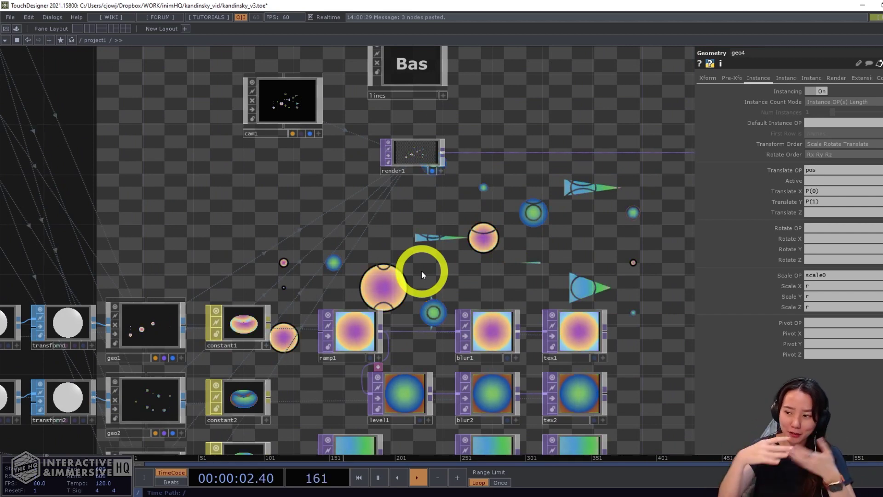
scroll(422, 270, "down", 5)
left_click_drag(463, 234, 502, 226)
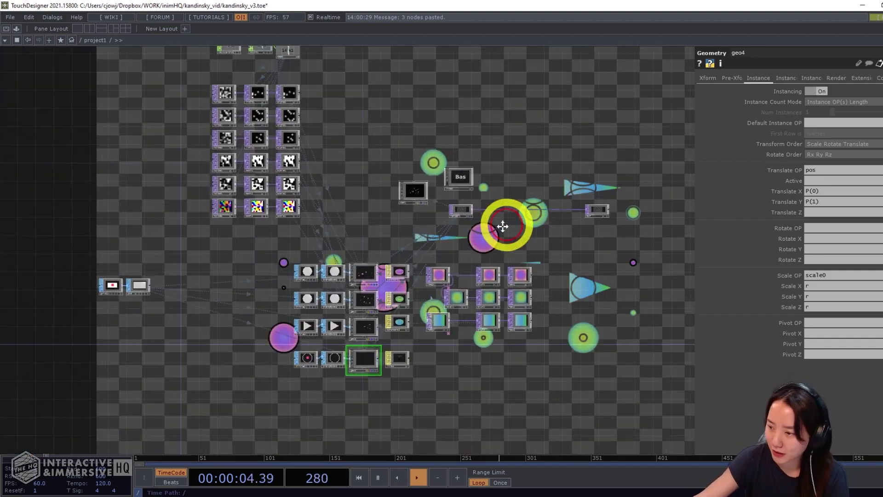
scroll(503, 225, "up", 8)
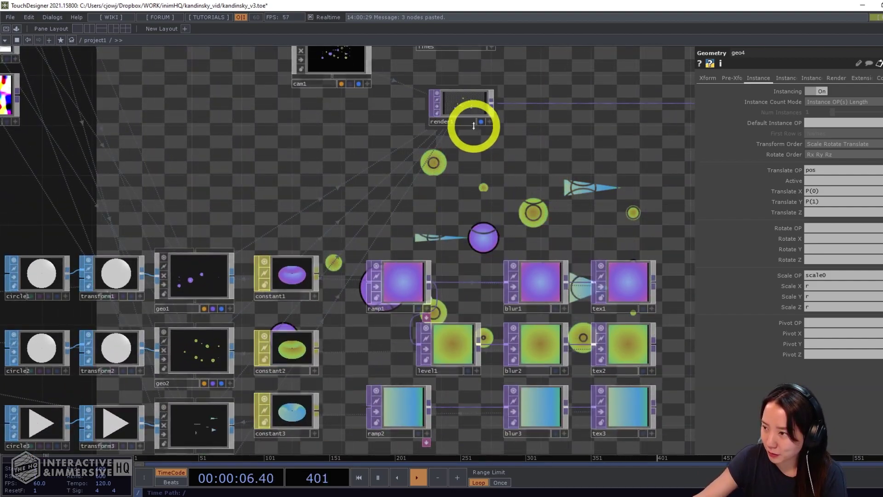
left_click(481, 122)
scroll(485, 203, "down", 5)
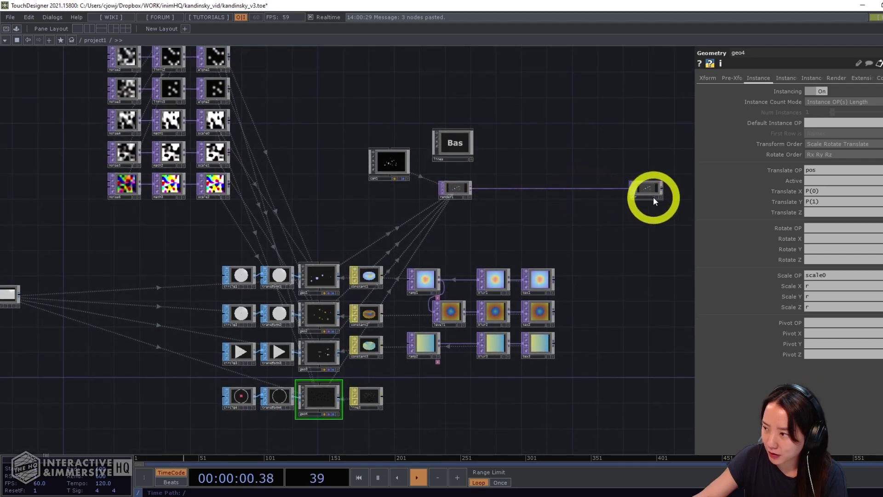
Try setting cam1's Translate Z to 0 with OUT displayed in the background, and undo both changes
left_click(654, 200)
scroll(506, 148, "up", 4)
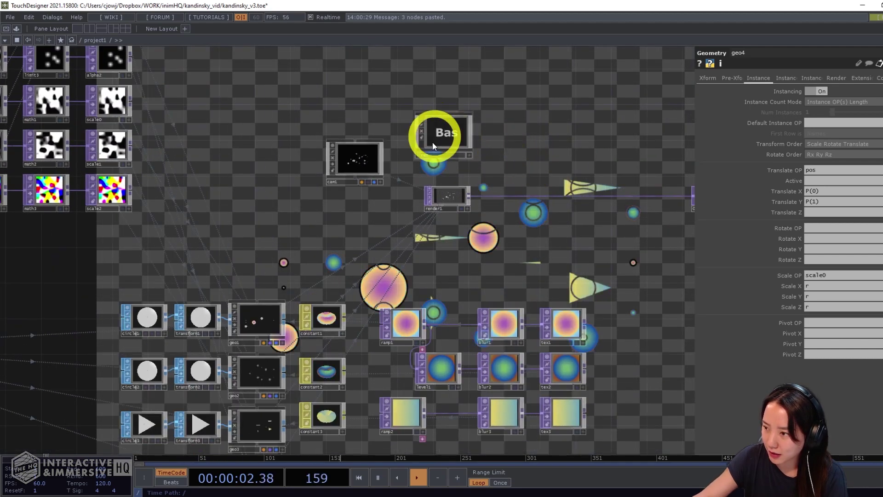
left_click(356, 158)
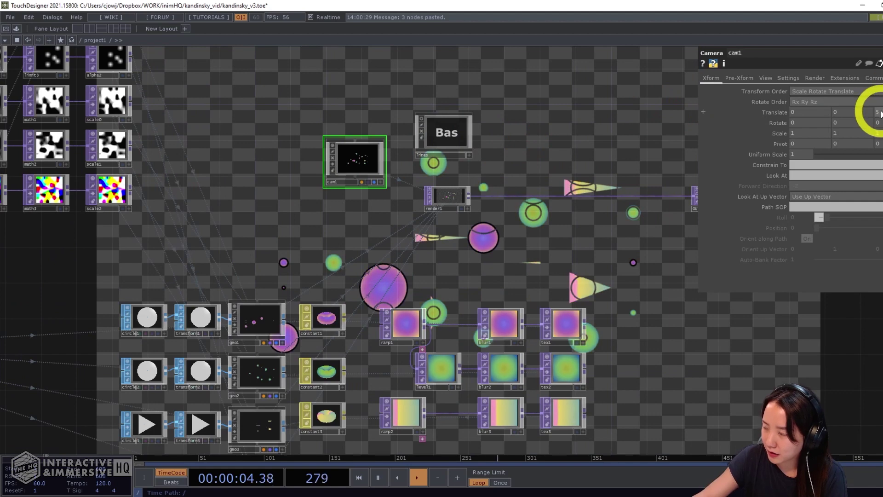
left_click(845, 115)
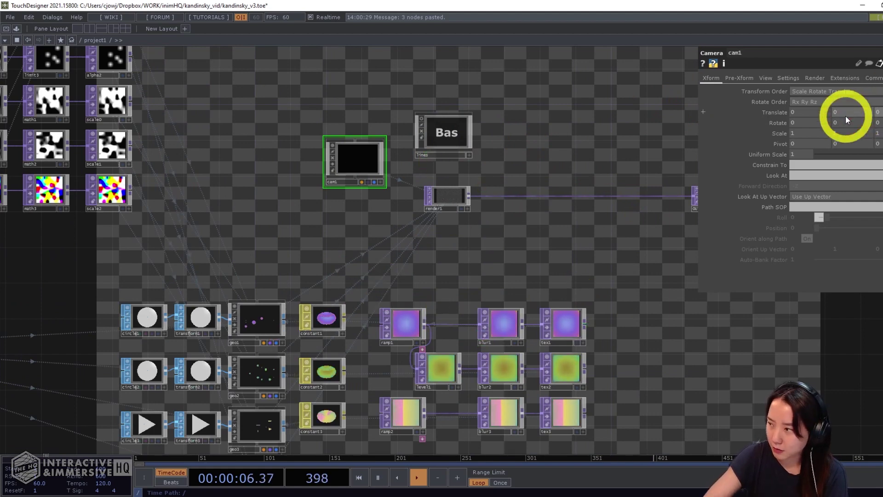
key("ctrl+z")
key("ctrl+z")
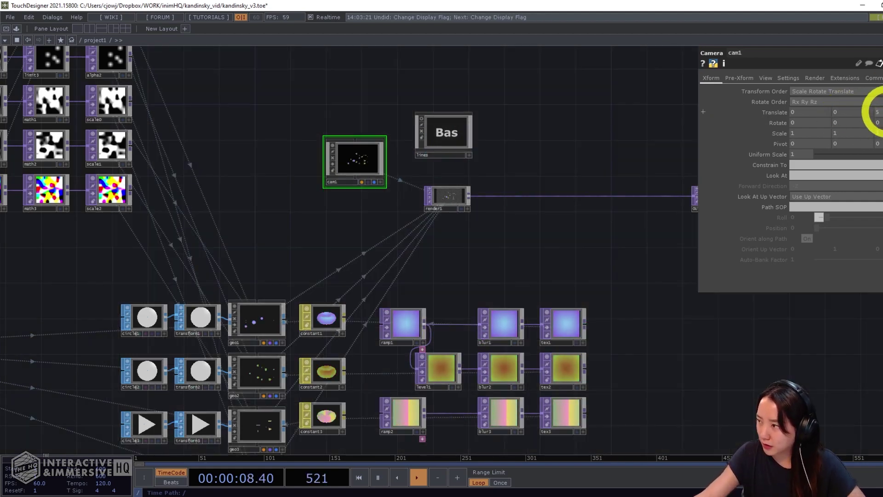
Display OUT in the background and reduce cam1's Translate Z to bring the camera closer to the shapes
left_click_drag(567, 167, 449, 187)
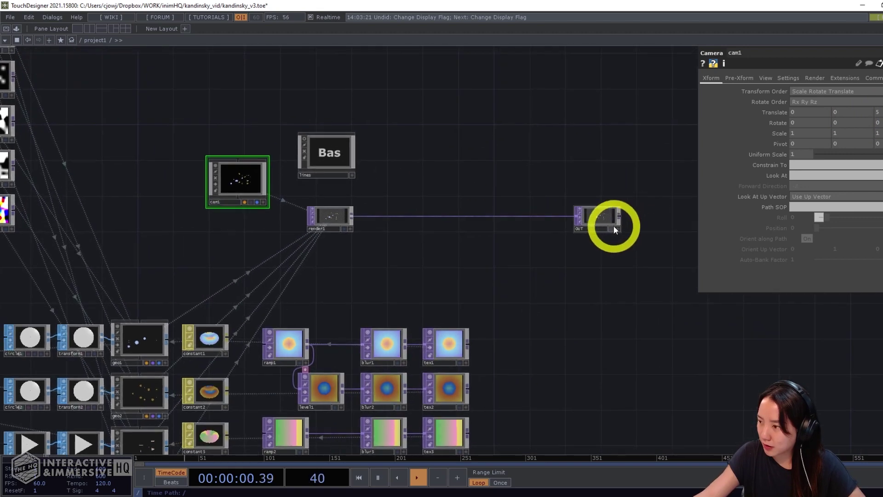
left_click(612, 227)
left_click_drag(592, 175, 682, 150)
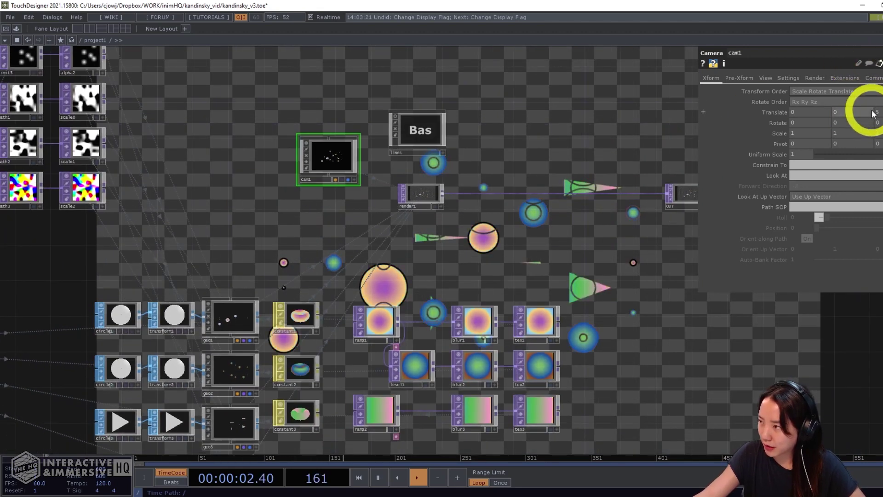
mouse_move(873, 114)
left_mouse_down()
mouse_move(378, 122)
mouse_move(878, 98)
left_mouse_up()
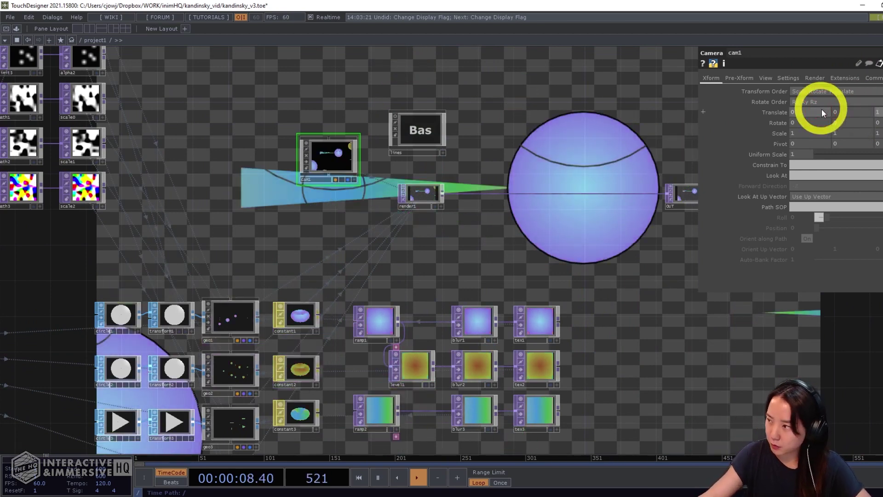
left_click(832, 115)
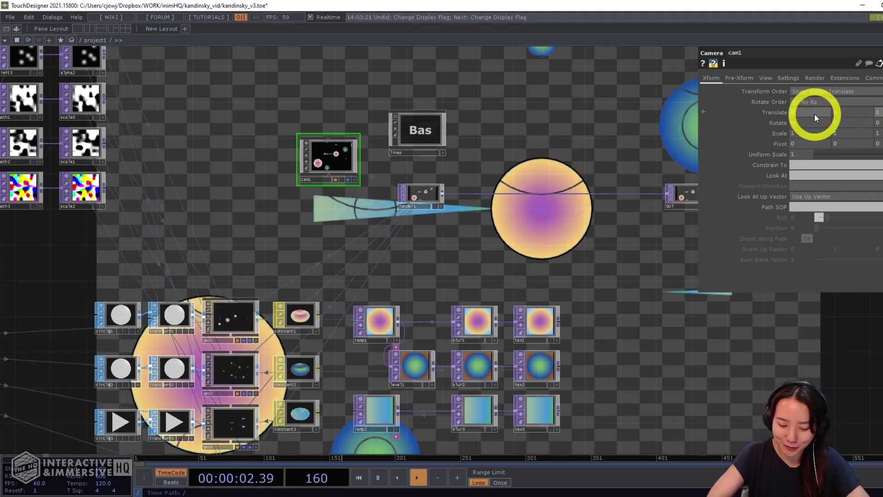
Move the OUT node farther from render1 and turn off its background display
scroll(577, 207, "down", 3)
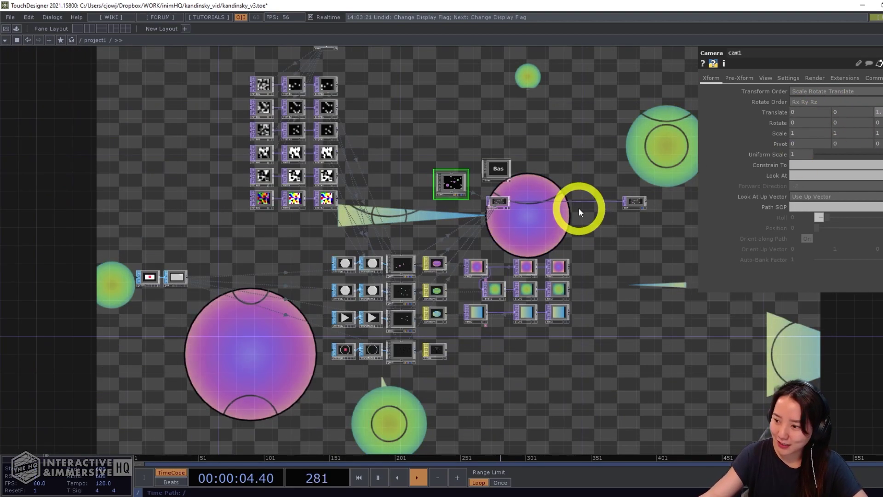
left_click_drag(577, 207, 455, 223)
scroll(533, 202, "up", 2)
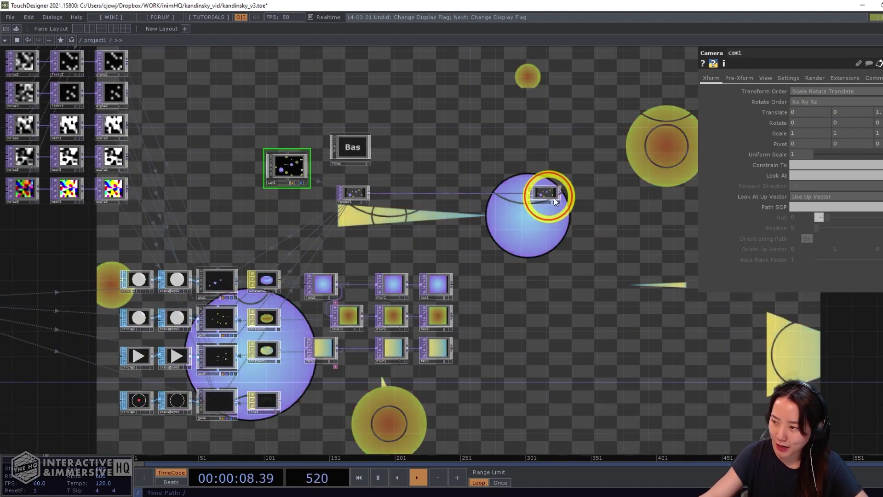
left_click_drag(544, 193, 593, 194)
left_click_drag(536, 251, 472, 265)
scroll(464, 239, "up", 3)
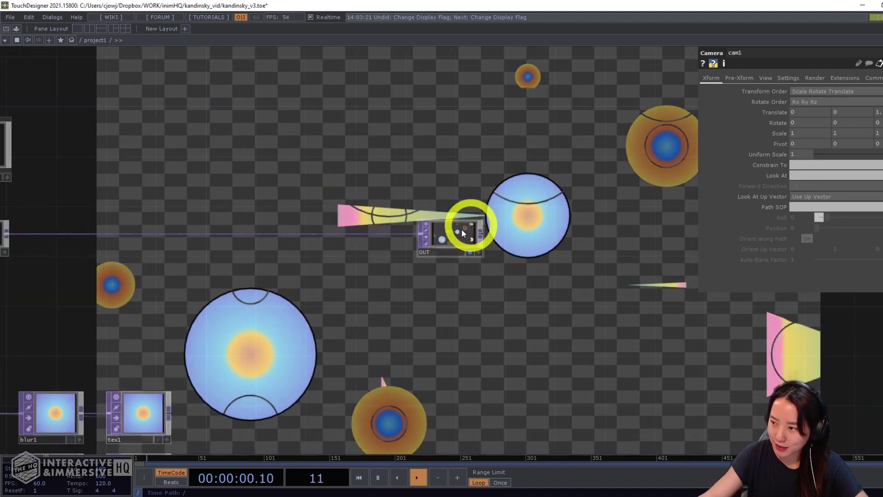
left_click(472, 254)
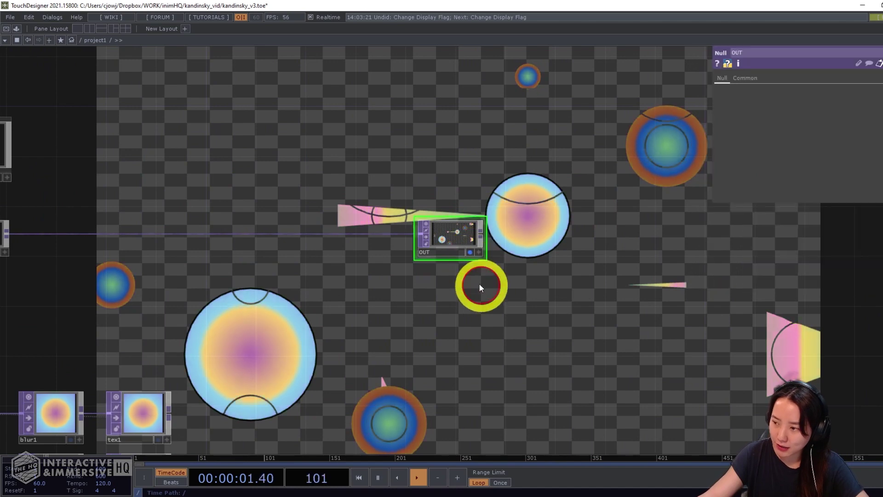
left_click(469, 252)
Add a Ramp TOP below the connection between render1 and OUT
left_click_drag(411, 351, 556, 327)
key("Tab")
type("ramp")
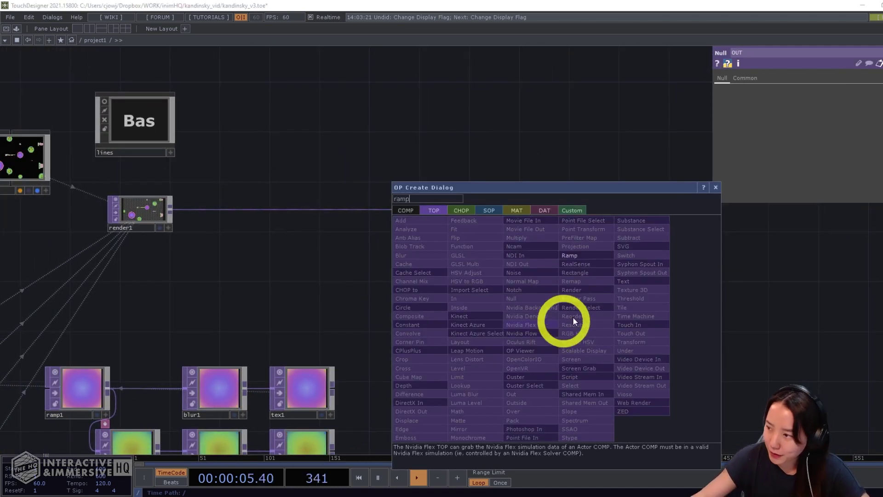
left_click(575, 255)
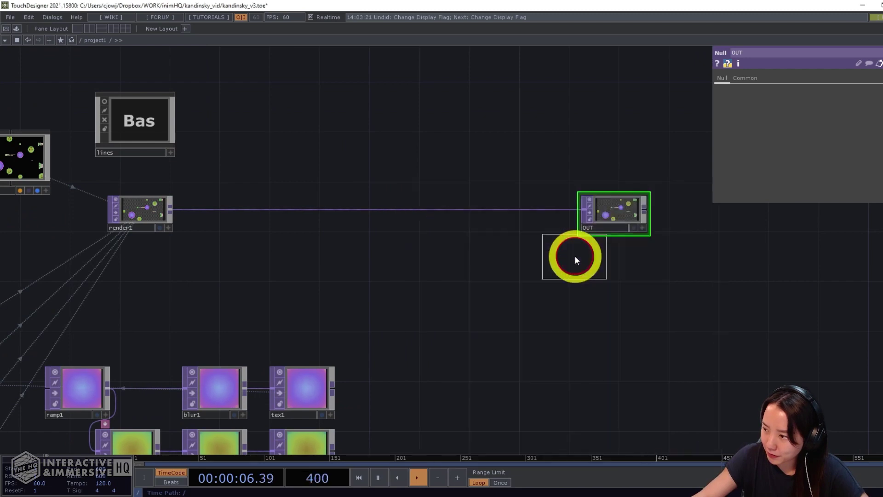
left_click(347, 286)
Set ramp3's resolution to 1280 by 720
left_click(857, 87)
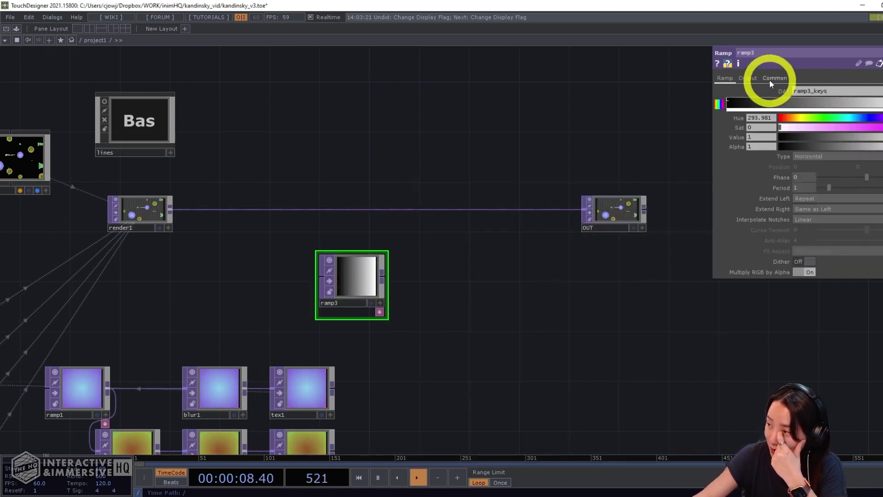
left_click(787, 80)
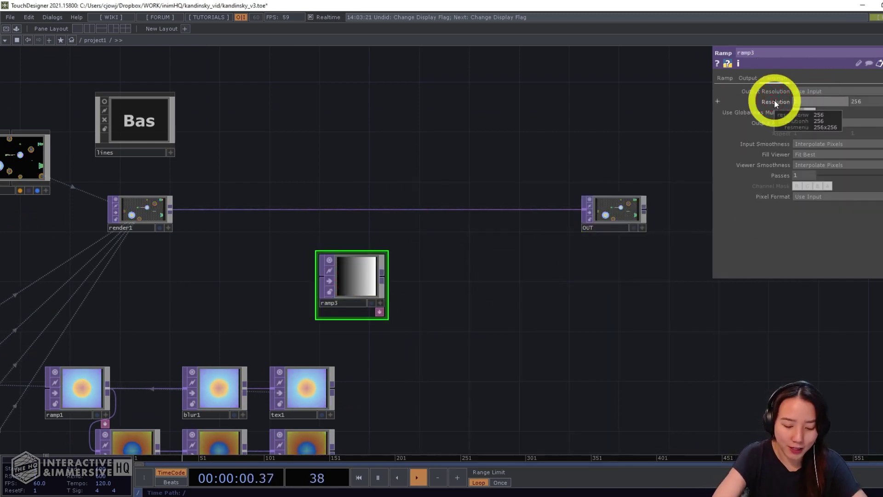
type("1280")
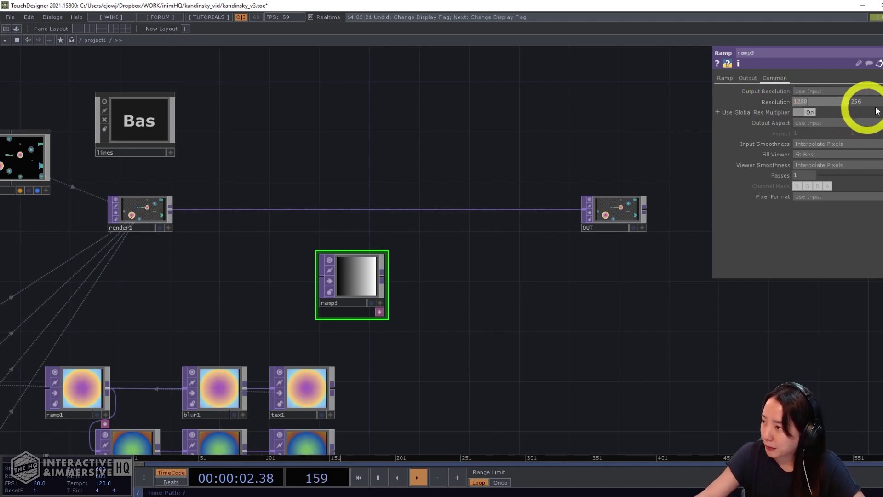
left_click_drag(869, 104, 812, 111)
type("720")
key("Return")
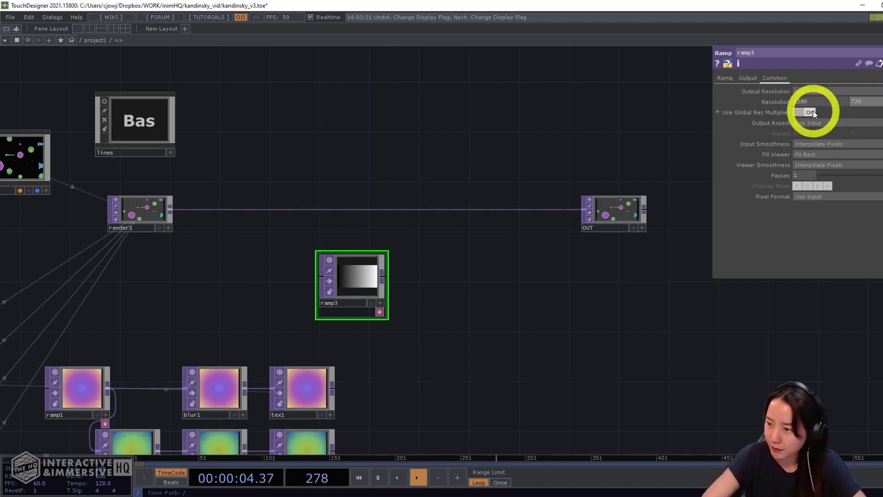
Set ramp3's type to Vertical and colour its gradient from light blue to pale yellow with Hue 55 and Sat 0.429
left_click(725, 79)
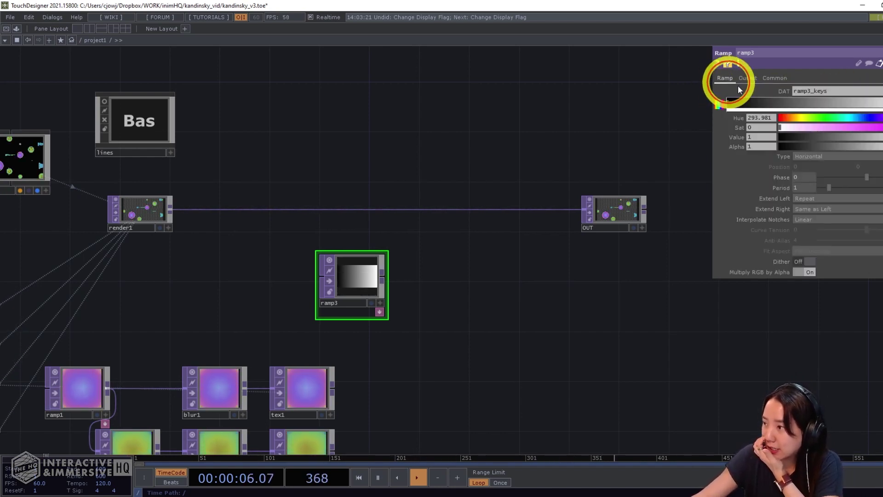
left_click(821, 157)
left_click(809, 165)
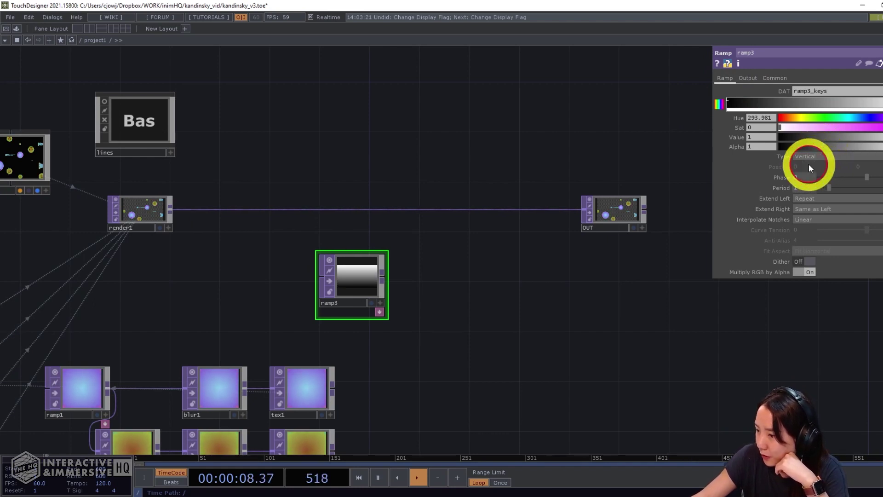
left_click(726, 101)
mouse_move(844, 118)
left_mouse_down()
mouse_move(859, 118)
mouse_move(879, 137)
mouse_move(801, 117)
mouse_move(838, 127)
left_mouse_up()
left_click(882, 99)
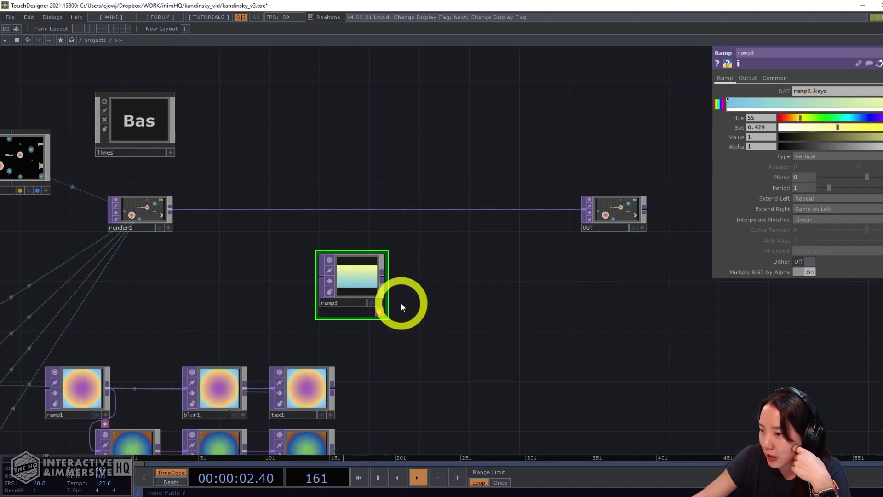
Move ramp3 closer to OUT and add a Noise TOP directly beneath it
left_click_drag(400, 304, 468, 271)
left_click_drag(429, 247, 466, 260)
left_click_drag(512, 355, 520, 363)
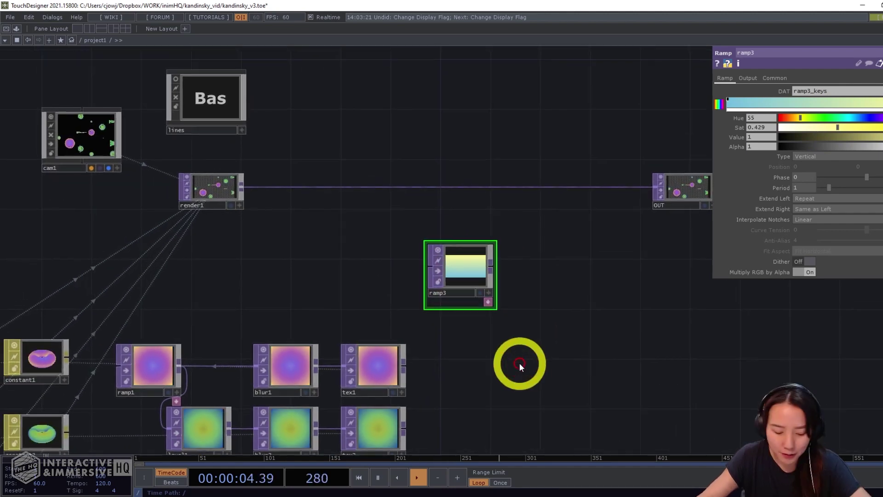
key("Tab")
type("noi")
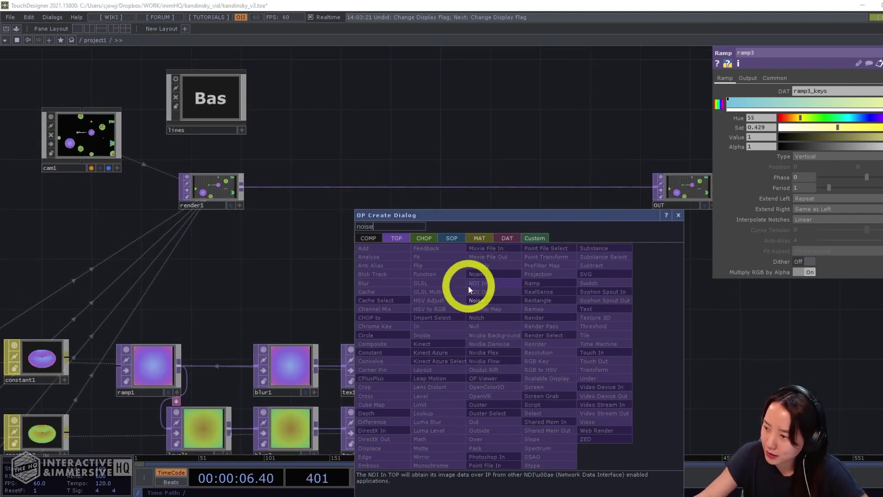
left_click(481, 300)
left_click(481, 346)
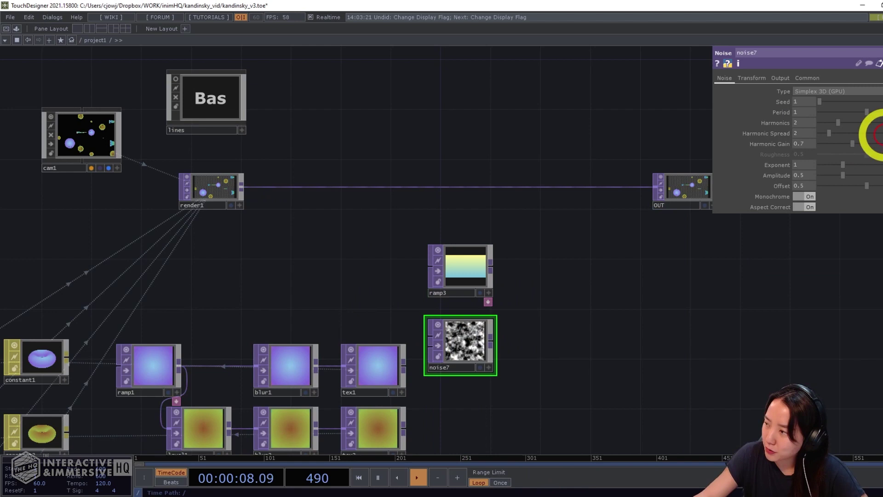
Set noise7's resolution to 1280 by 720
left_click(808, 85)
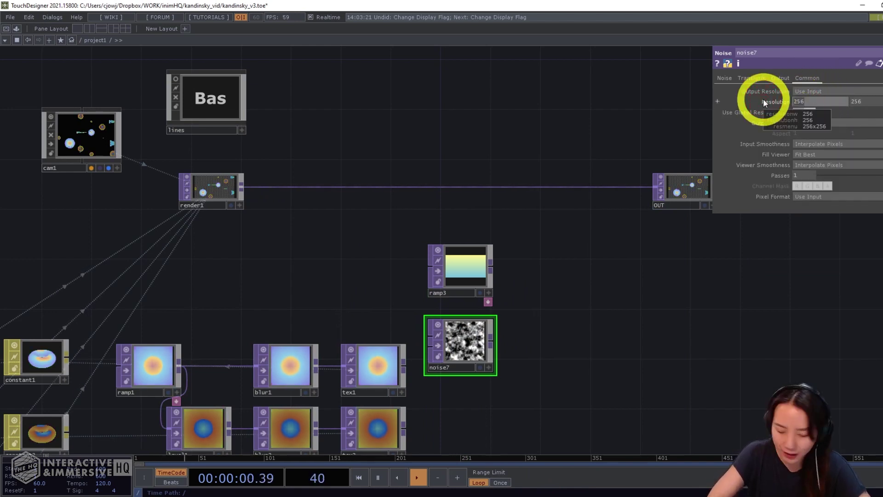
type("1280")
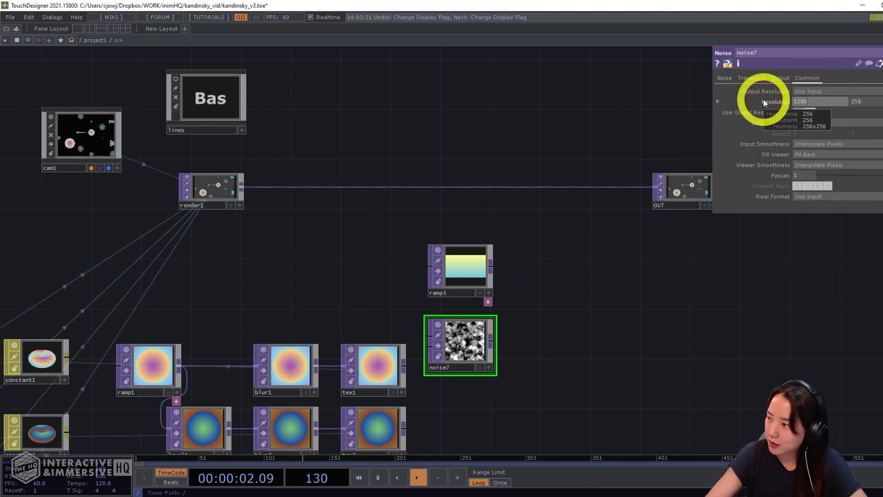
left_click(865, 101)
type("720")
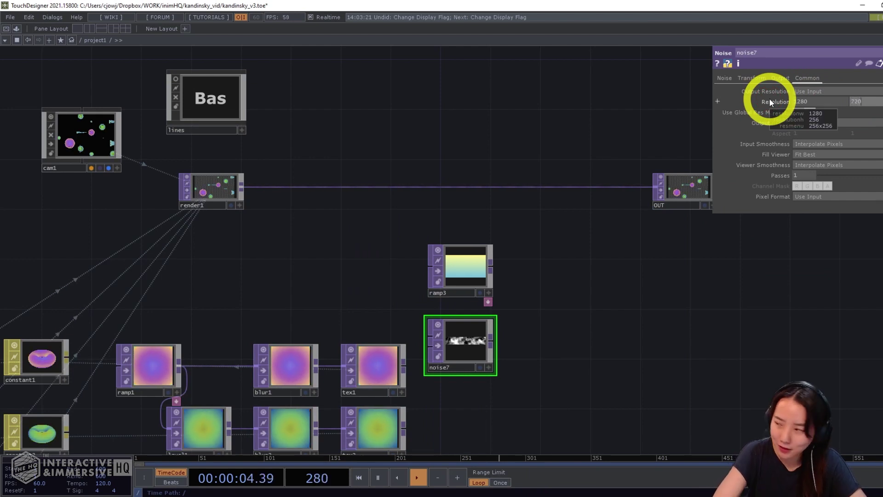
Set noise7's Period to 0.3, Harmonics to 6 and Harmonic Spread to 2.5
key("Return")
left_click(727, 81)
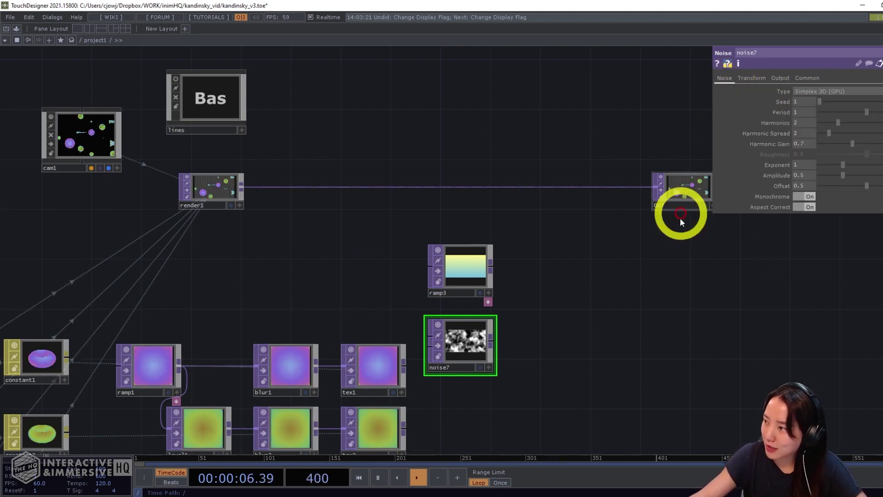
left_click_drag(639, 247, 622, 235)
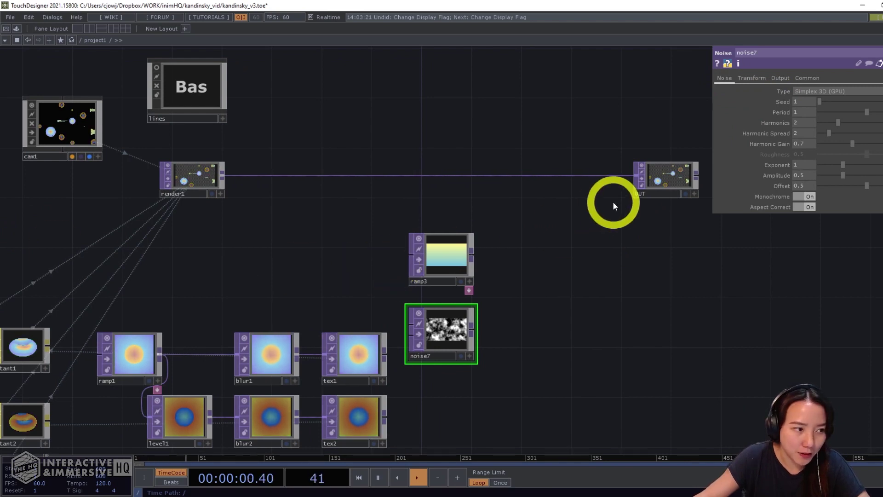
type("0.3")
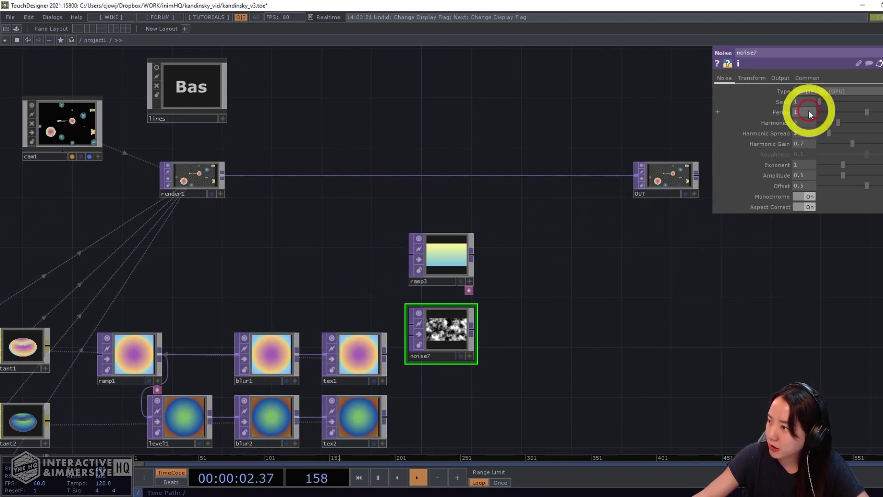
left_click(744, 119)
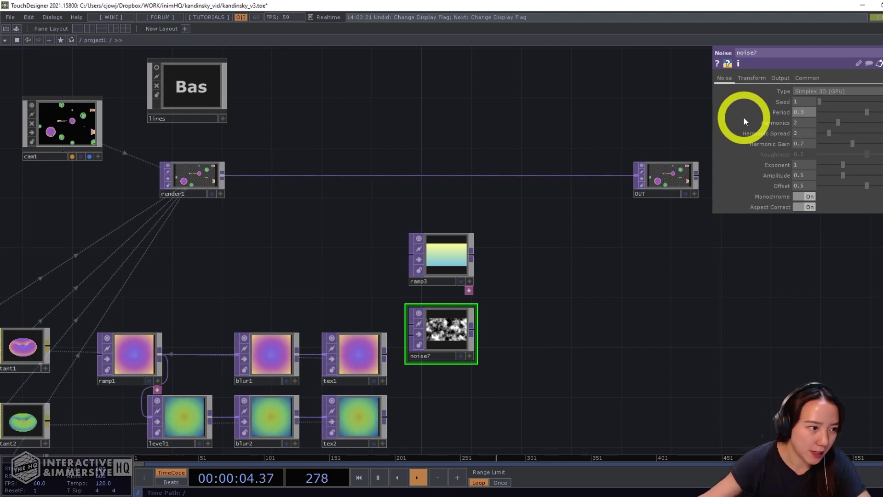
left_click_drag(812, 125, 786, 125)
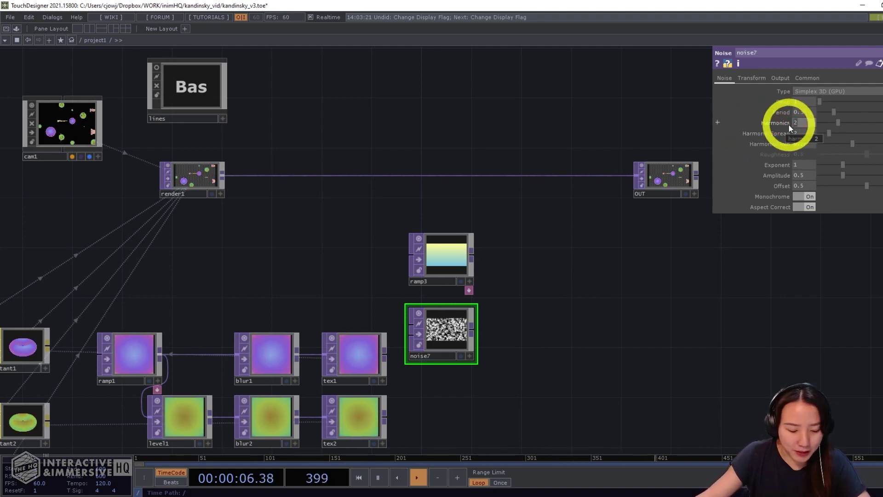
type("6")
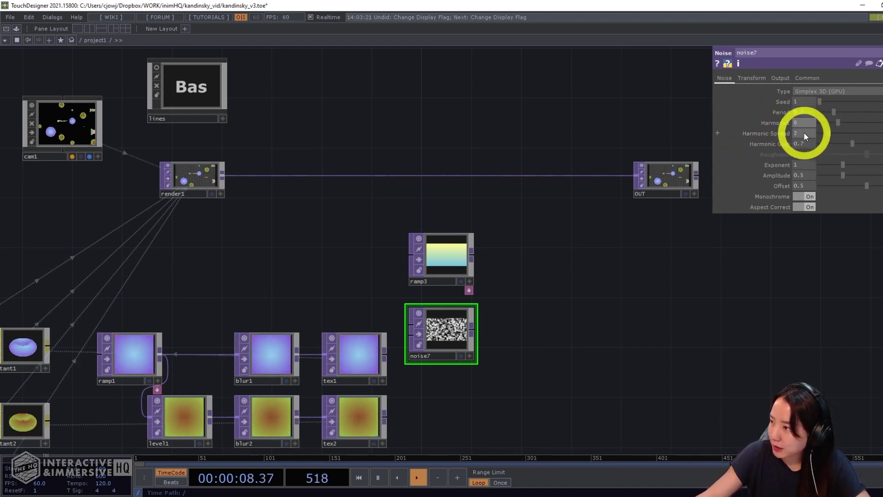
left_click_drag(804, 133, 753, 139)
type(".5")
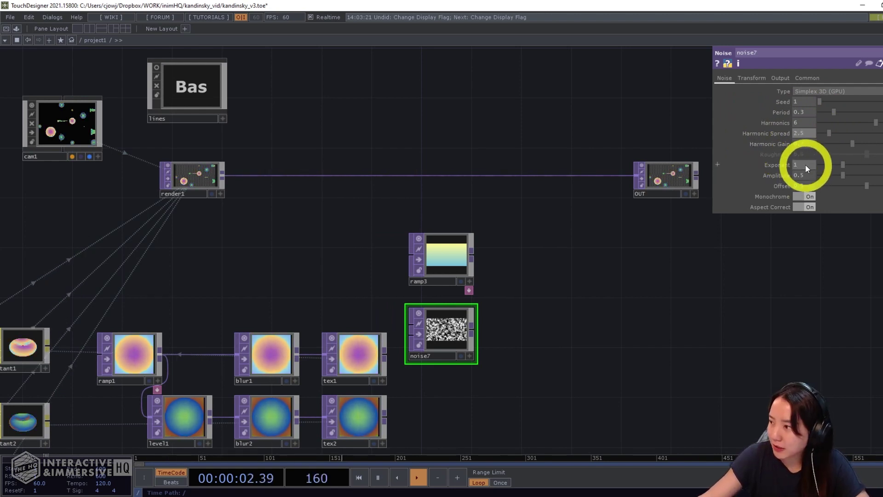
Set noise7's Exponent to 1.5 and Amplitude to 0.1
left_click_drag(805, 165, 750, 162)
type("1.5")
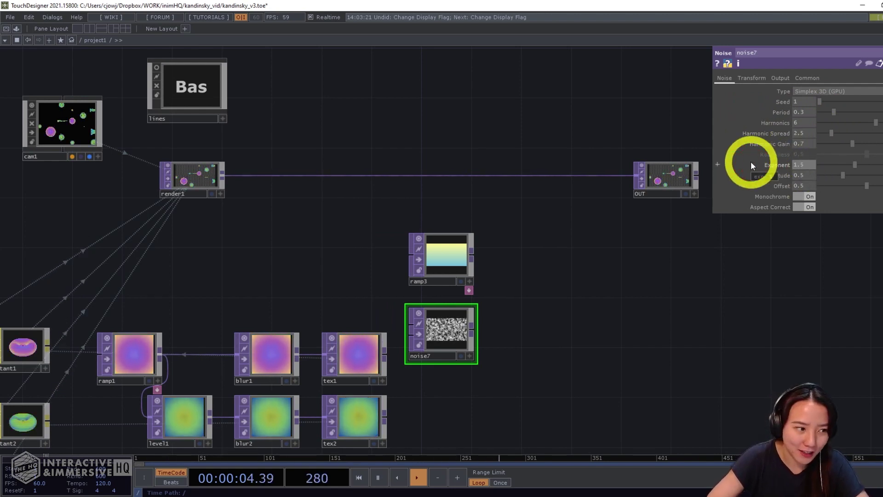
left_click(801, 175)
left_click_drag(805, 175, 733, 181)
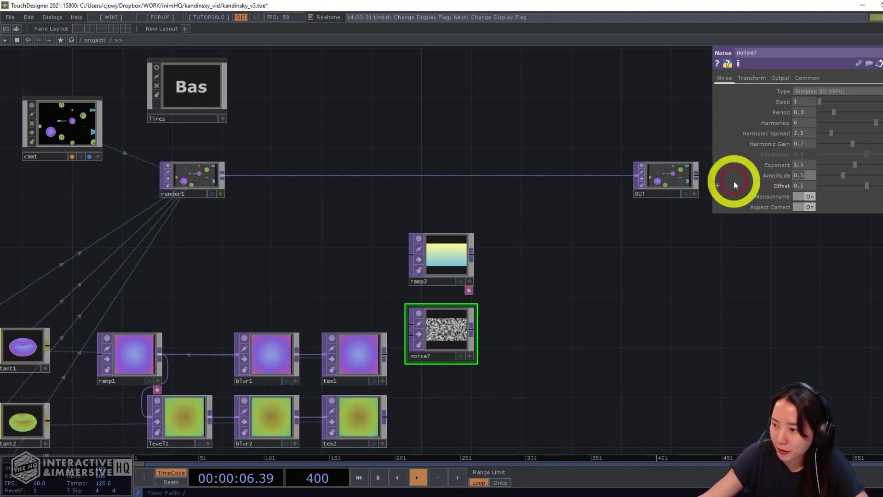
type(".1")
key("Return")
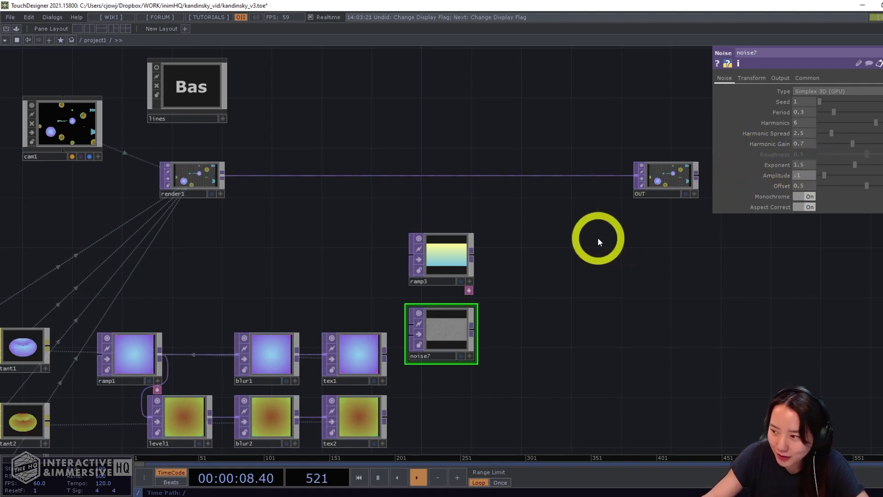
Add a Displace TOP with ramp3 as its first input and noise7 as its second input
scroll(515, 279, "up", 4)
left_click(430, 240)
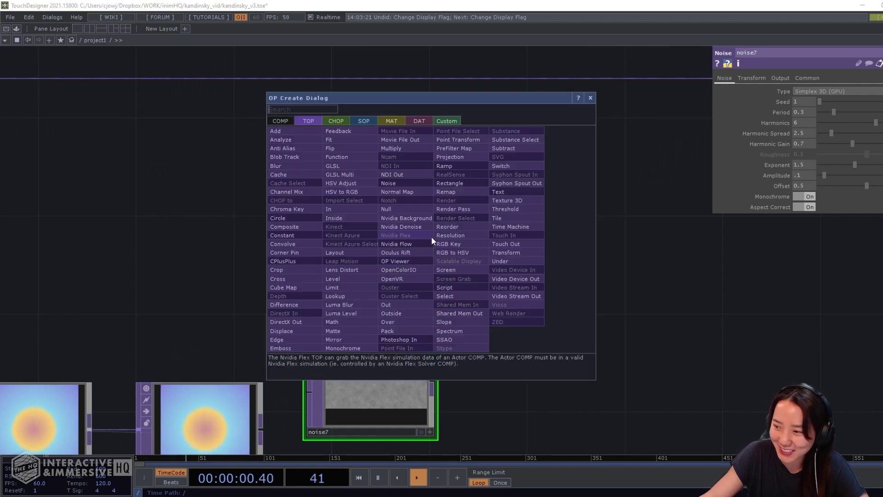
type("dis")
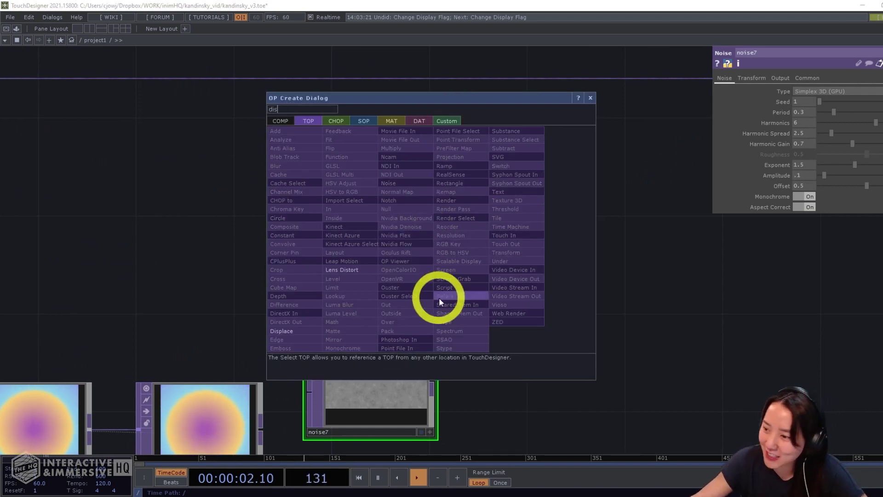
left_click(298, 331)
left_click(598, 327)
left_click_drag(434, 377, 530, 332)
scroll(580, 323, "up", 5)
scroll(601, 300, "up", 2)
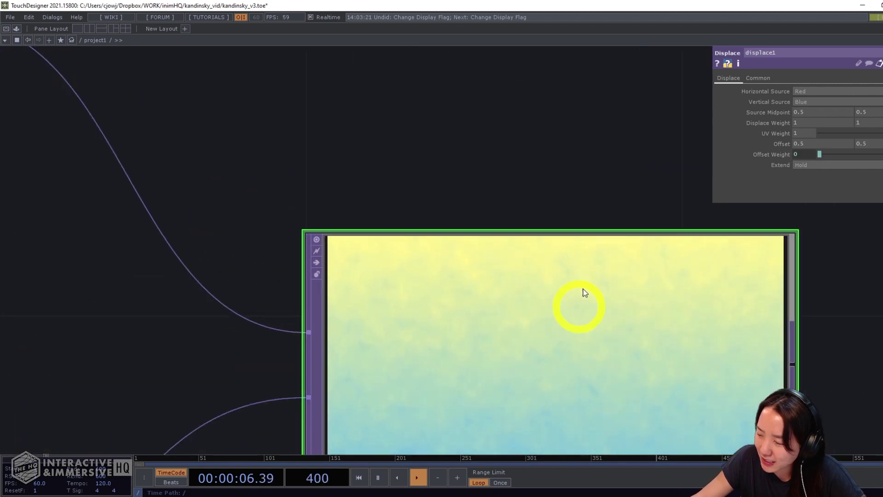
Move OUT farther away from render1 to make room for more operators between them
scroll(512, 261, "down", 2)
middle_click_drag(481, 325, 553, 87)
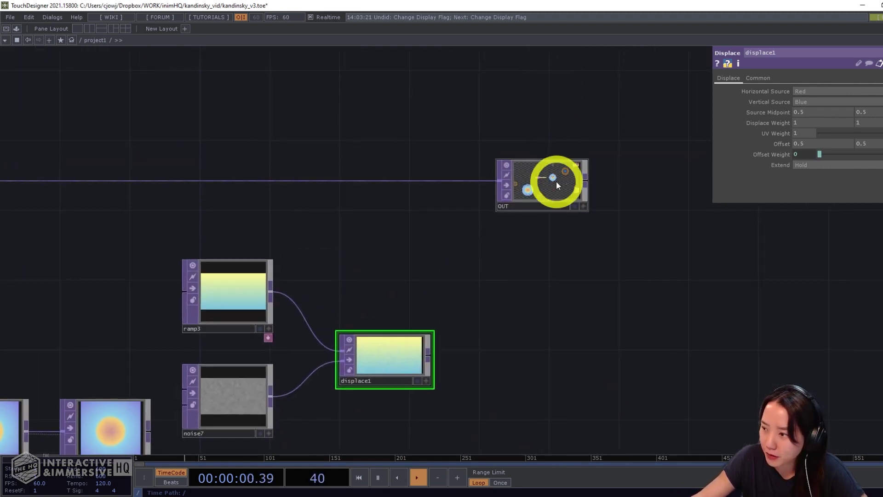
left_click_drag(556, 180, 635, 194)
scroll(430, 209, "down", 3)
left_click_drag(423, 222, 454, 220)
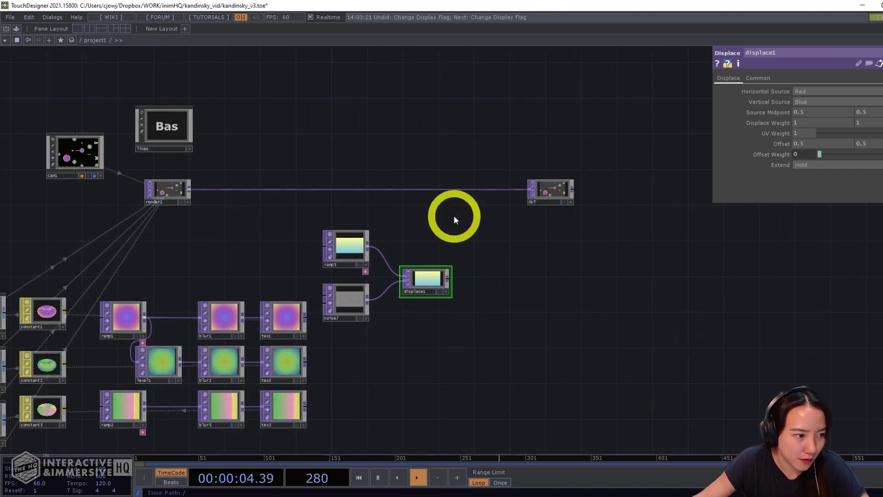
left_click_drag(488, 233, 495, 278)
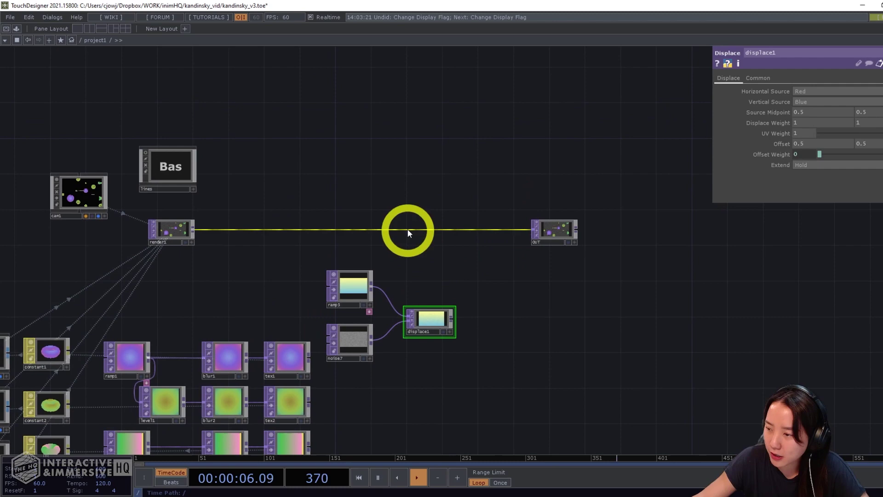
Add a Composite TOP above the wire between render1 and OUT
right_click(368, 228)
double_click(396, 185)
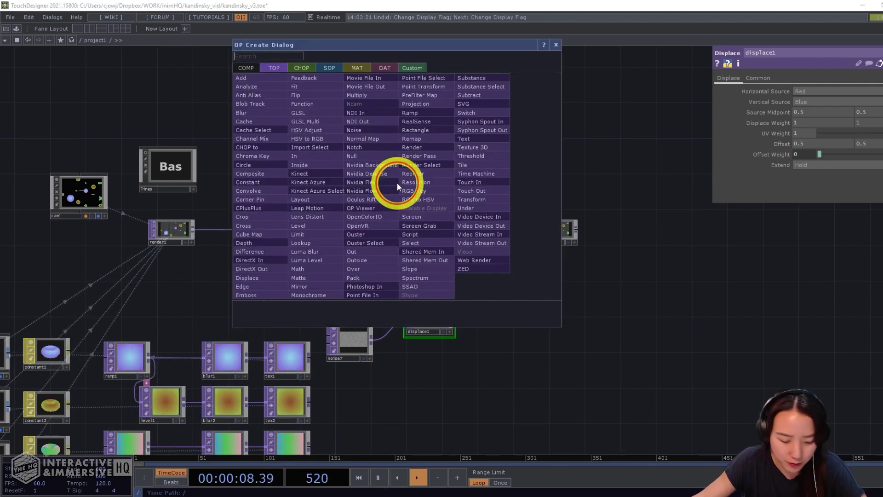
key("Tab")
type("com")
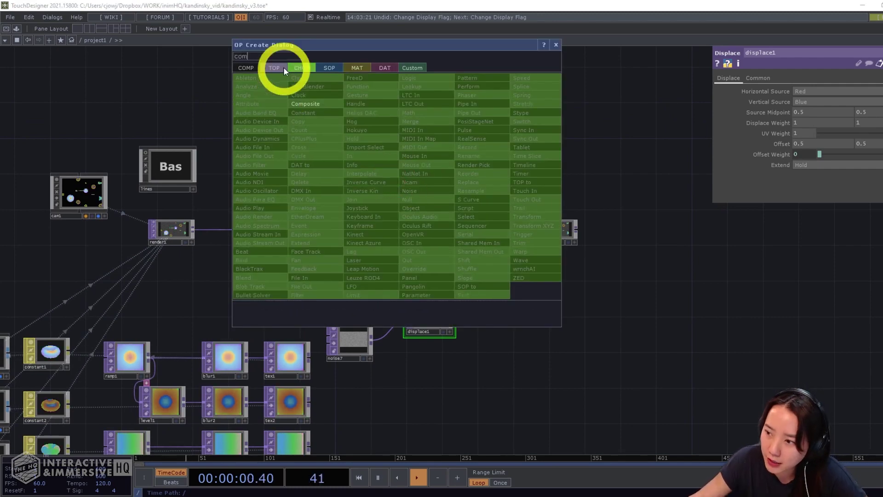
left_click(283, 67)
left_click(253, 171)
left_click(344, 177)
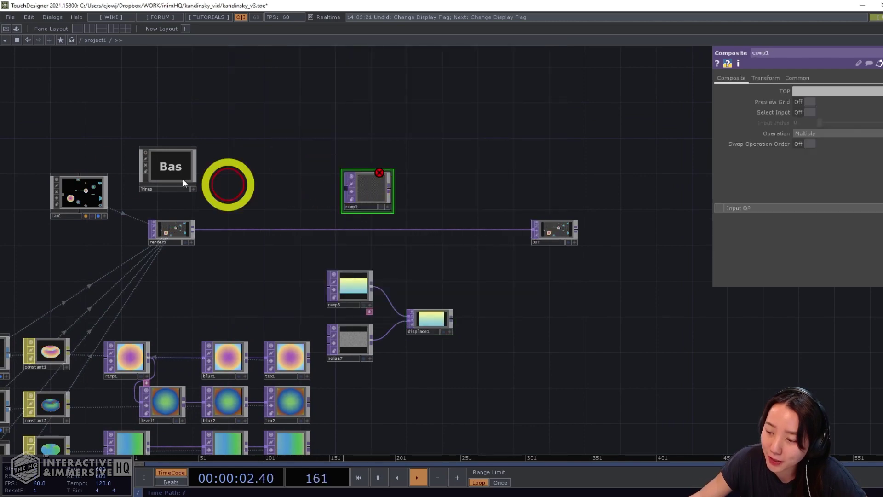
Enter the lines Base component and delete the OUT Null that follows transform1
scroll(188, 184, "up", 4)
scroll(170, 156, "down", 2)
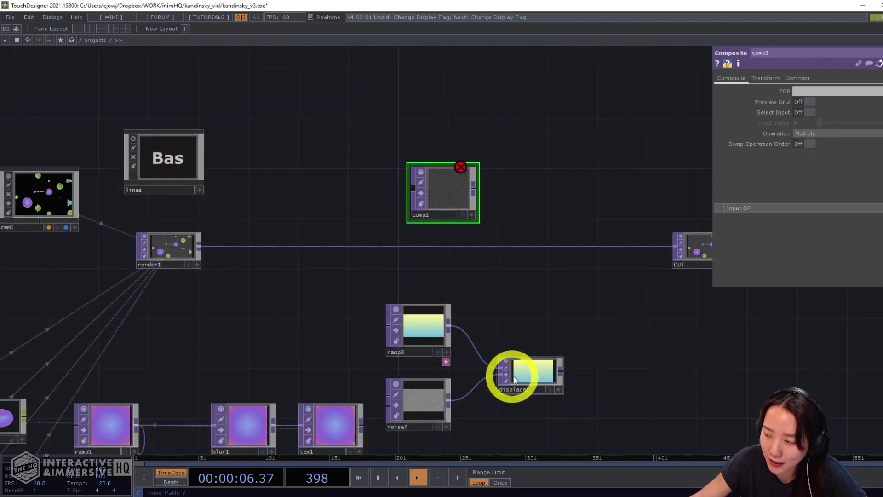
scroll(203, 173, "up", 5)
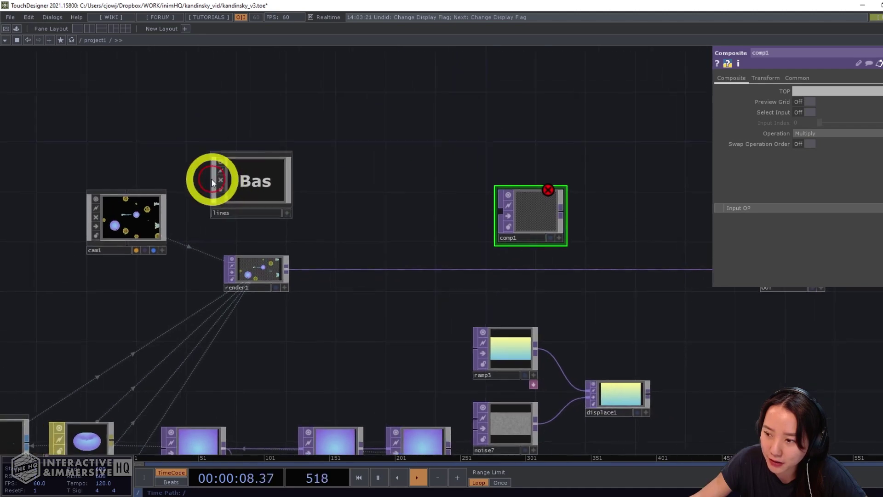
left_click(319, 181)
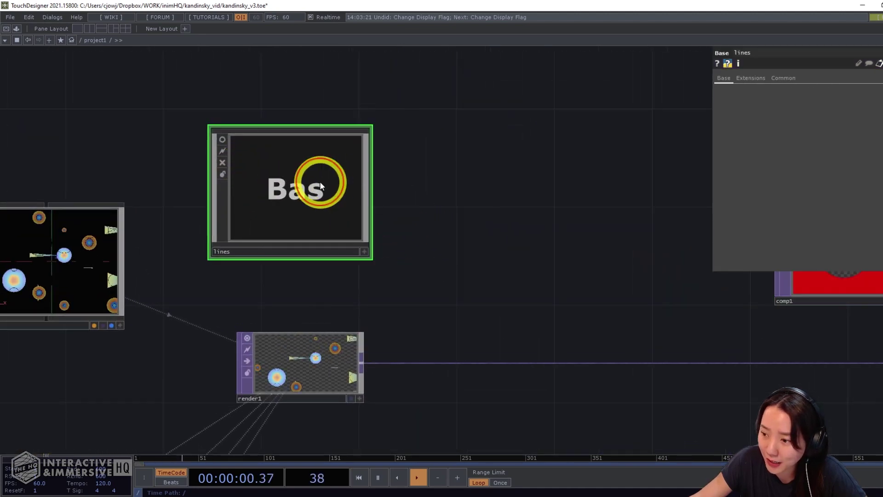
scroll(319, 181, "up", 5)
scroll(417, 255, "up", 5)
left_click(371, 313)
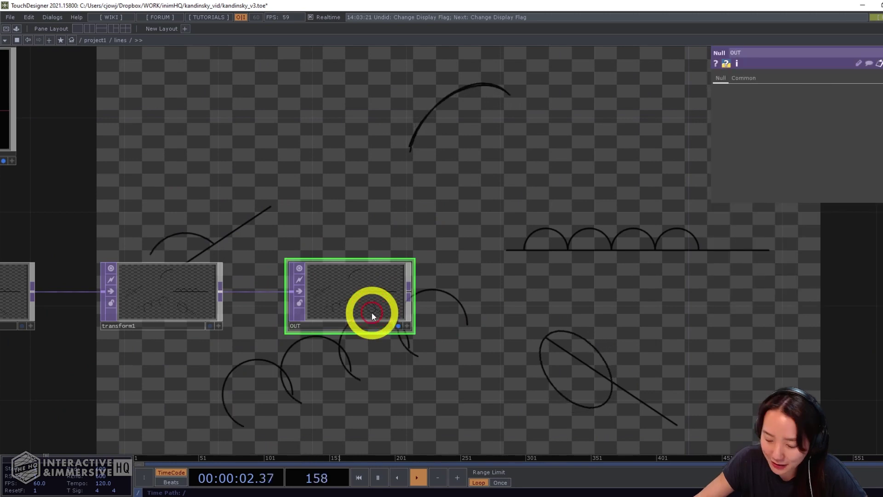
key("Delete")
Add an Out TOP after transform1 and rename it OUT
right_click(222, 293)
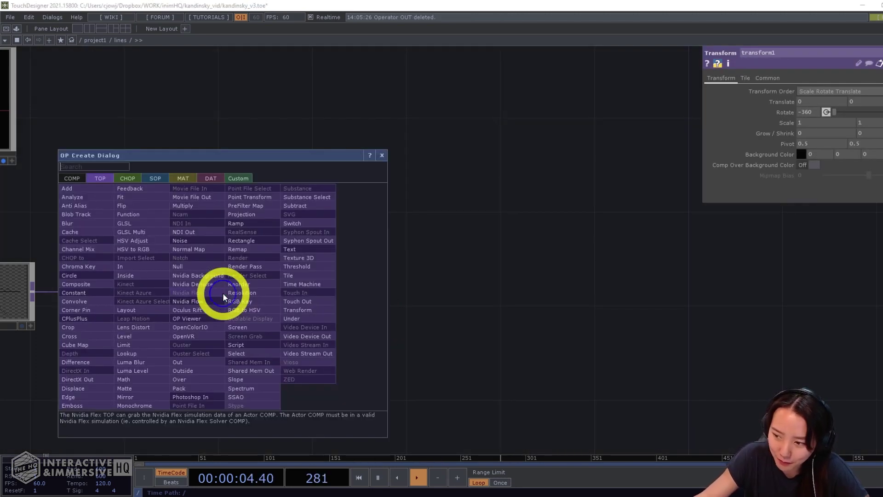
type("out")
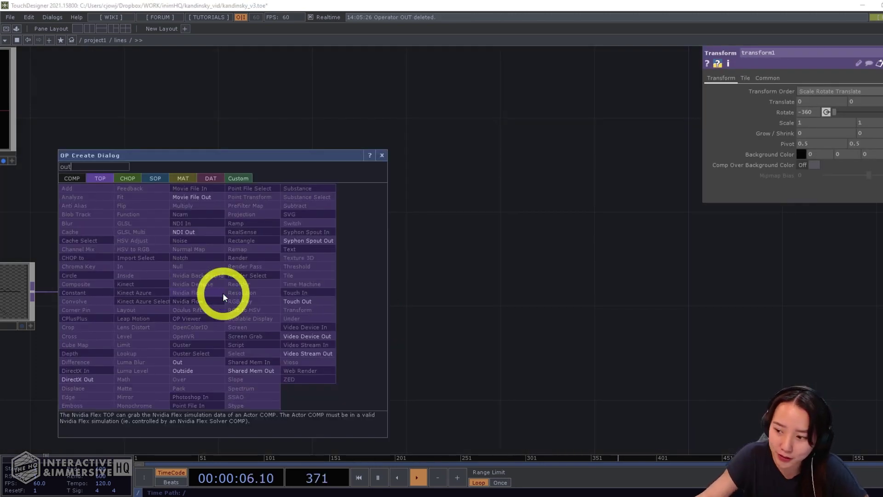
left_click(195, 362)
left_click(320, 320)
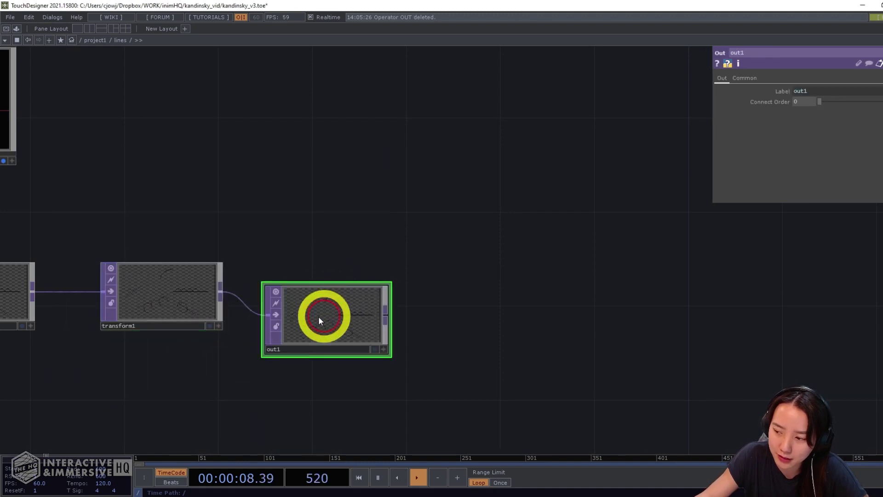
left_click(310, 350)
type("OUT")
key("Return")
left_click(295, 366)
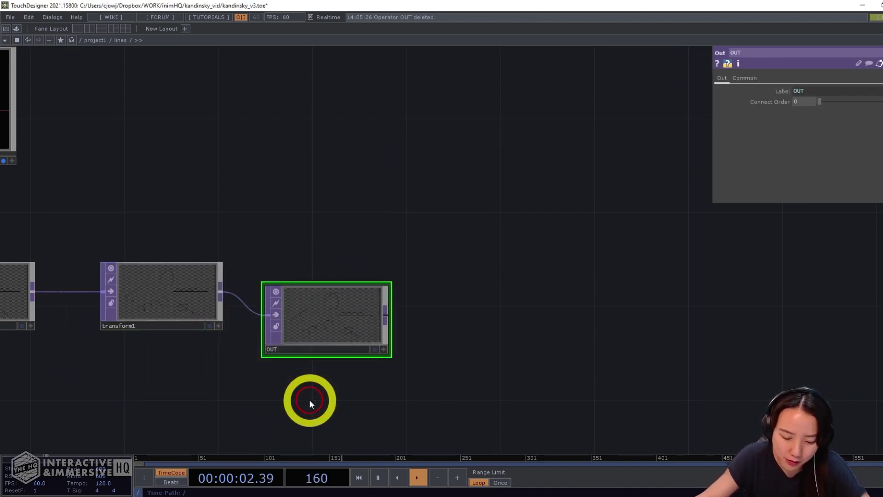
Return to project1, wire lines, render1 and displace1 into comp1 in that order, and connect comp1 to OUT
scroll(378, 310, "down", 4)
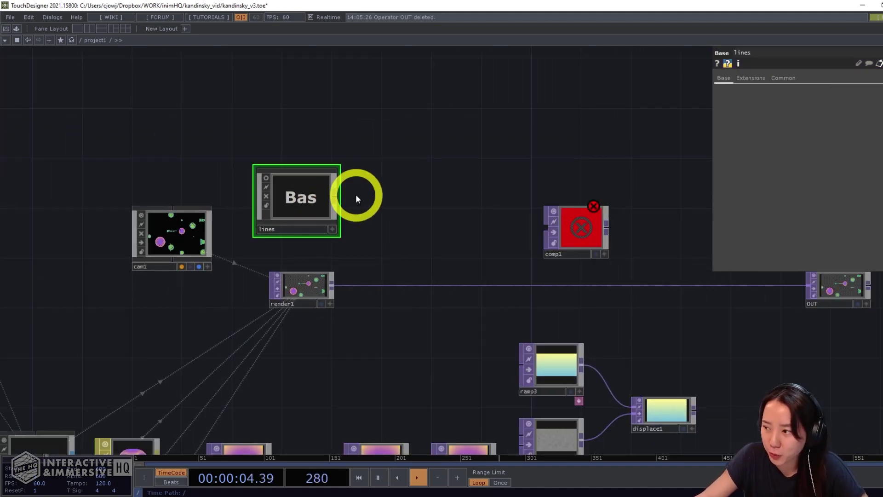
left_click_drag(338, 198, 389, 207)
left_click_drag(528, 226, 527, 227)
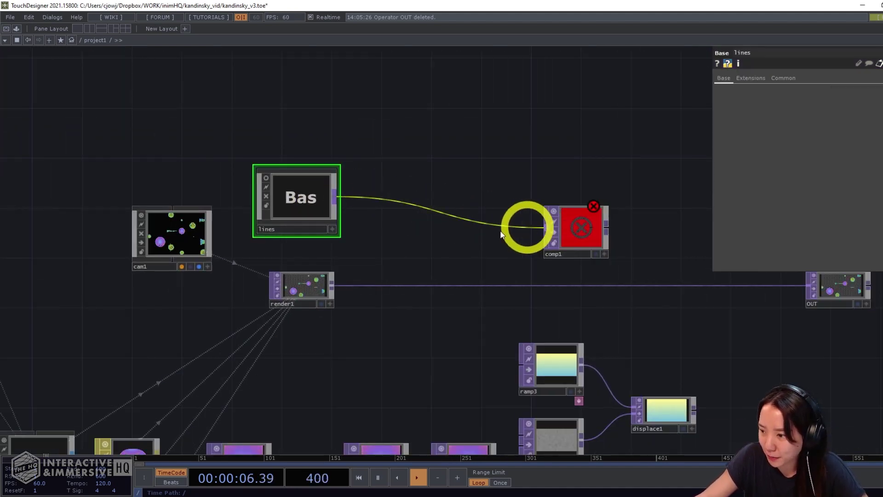
left_click_drag(452, 268, 247, 325)
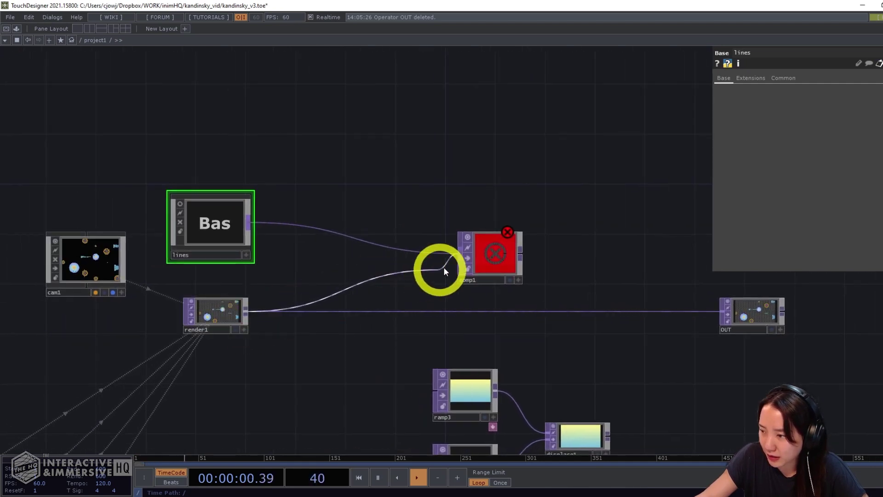
left_click_drag(443, 266, 448, 267)
left_click_drag(642, 266, 548, 247)
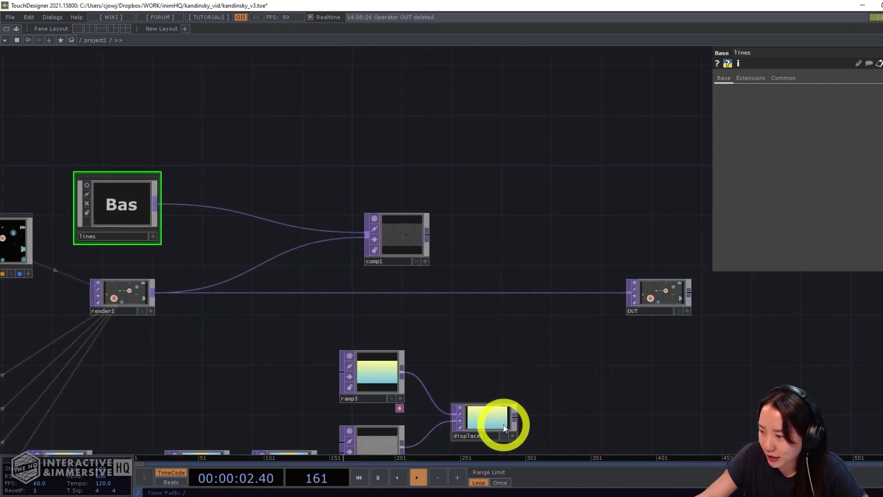
left_click_drag(514, 417, 373, 254)
left_click_drag(427, 235, 527, 294)
Display OUT in the network background and move OUT and comp1 farther along the chain
left_click(662, 314)
left_click(677, 311)
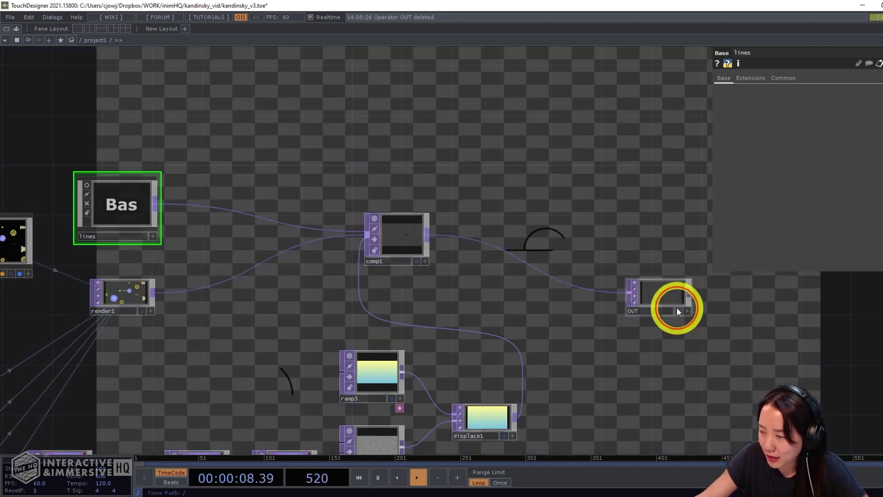
left_click_drag(677, 307, 753, 296)
left_click_drag(400, 238, 517, 263)
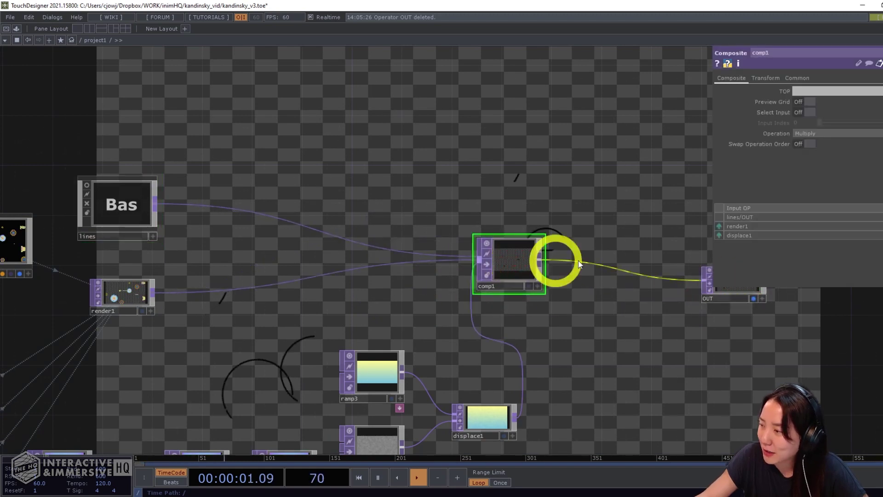
Set comp1's Operation to Over
left_click(830, 134)
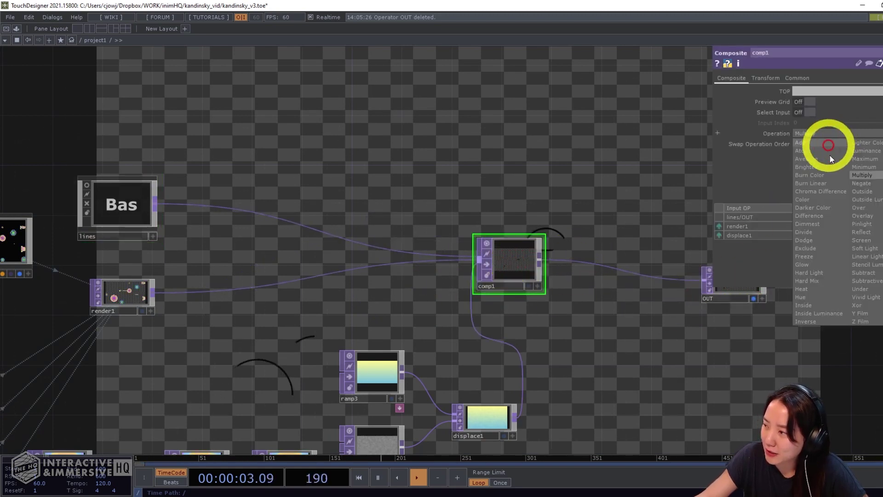
left_click(863, 209)
scroll(627, 181, "down", 3)
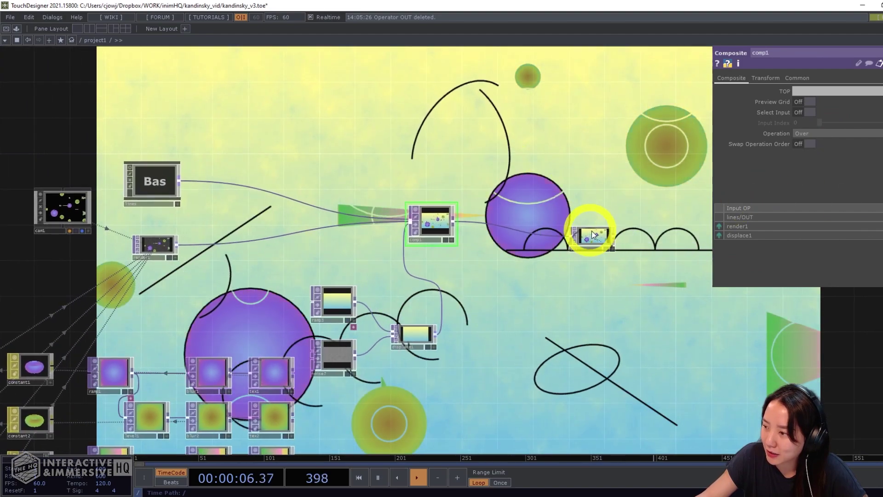
Move OUT up to line up with comp1 and add a Rectangle TOP in the empty area beside displace1
left_click_drag(593, 236, 600, 213)
left_click_drag(552, 168, 661, 155)
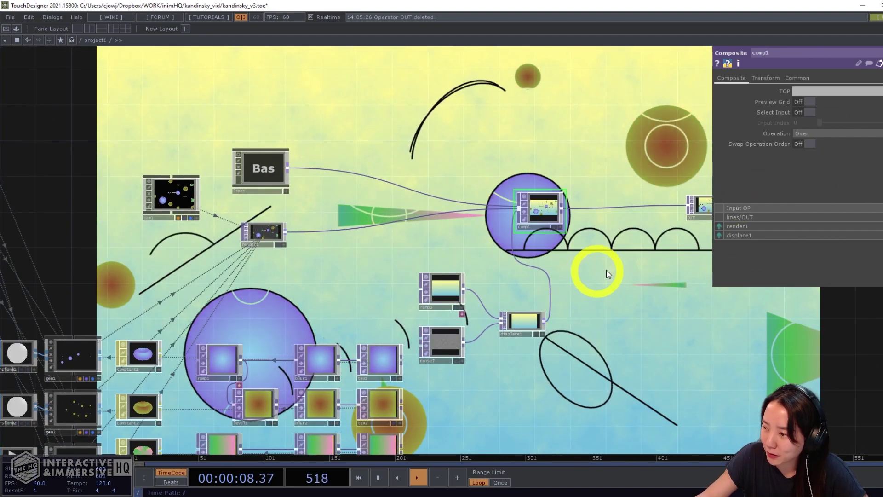
key("Tab")
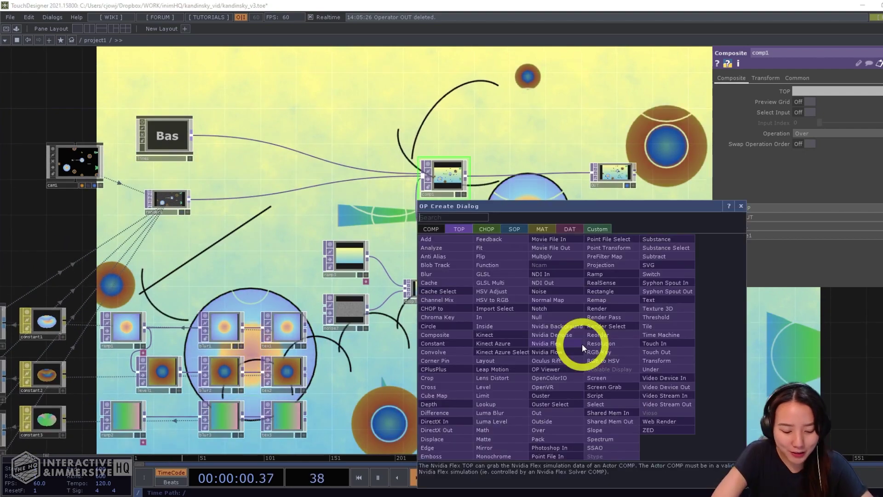
type("rec")
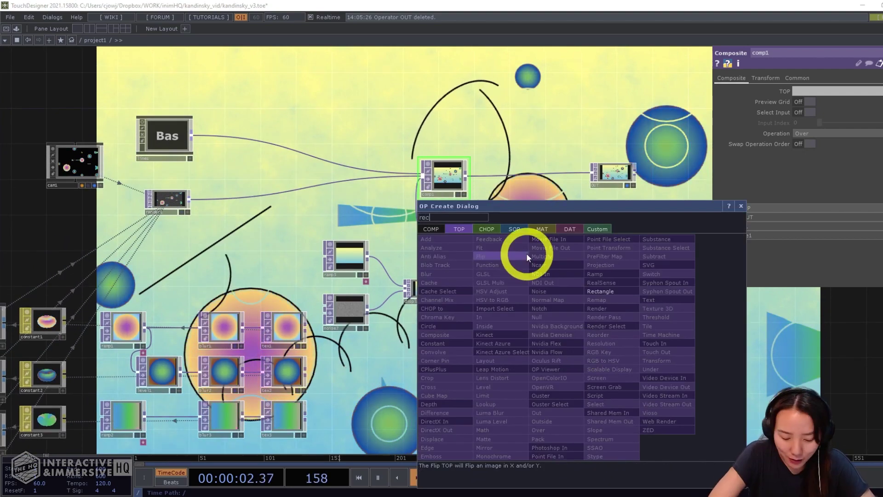
left_click(600, 292)
left_click(516, 294)
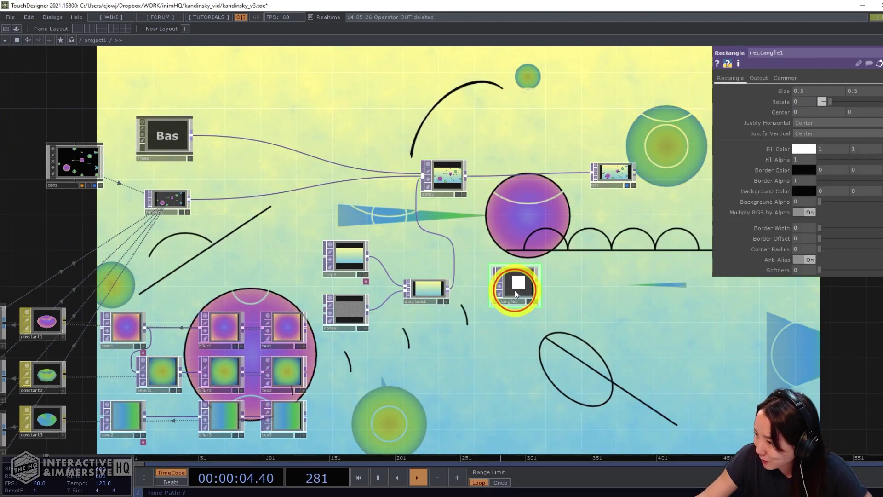
Set rectangle1's output resolution to 1280 by 720
scroll(516, 294, "up", 3)
left_click(796, 77)
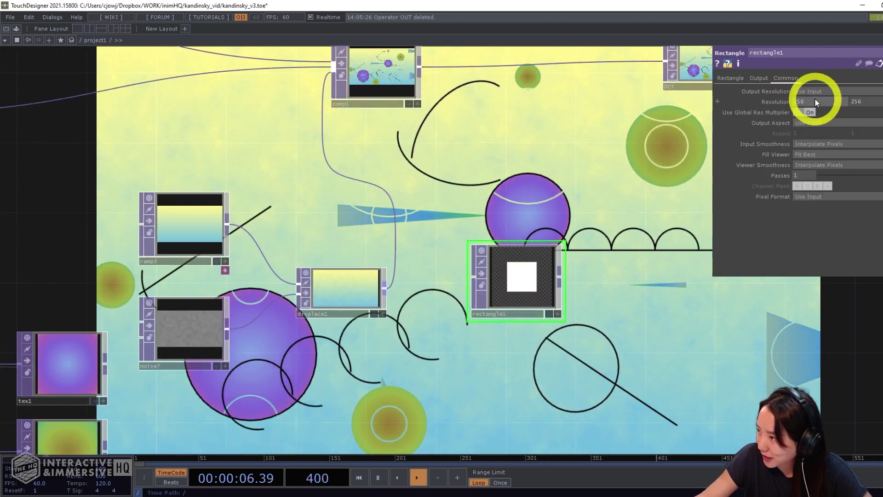
left_click(777, 108)
type("1280")
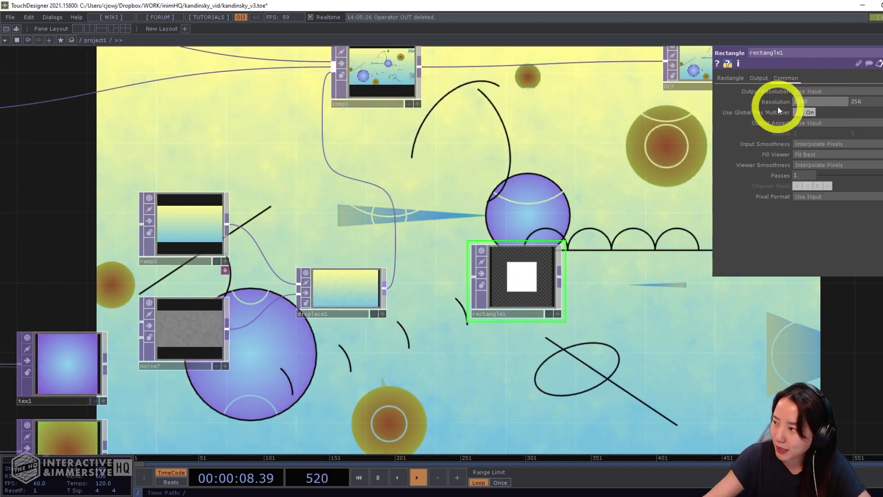
left_click_drag(864, 102, 796, 117)
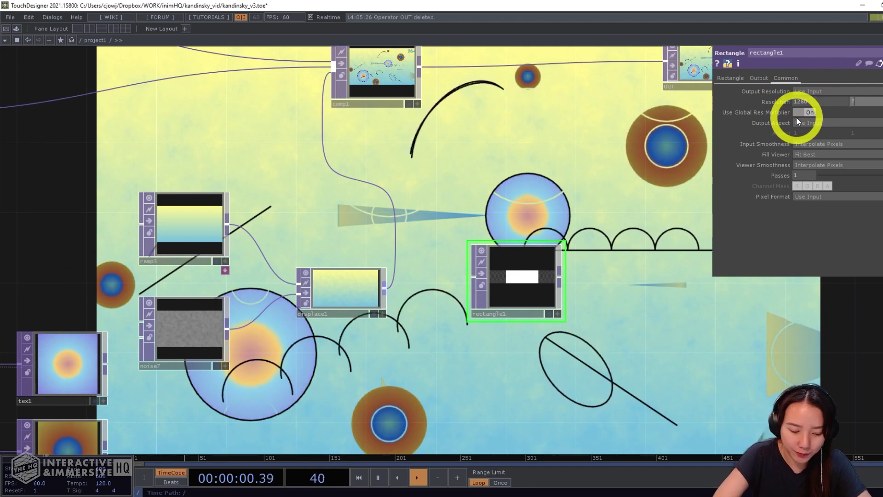
type("720")
key("Return")
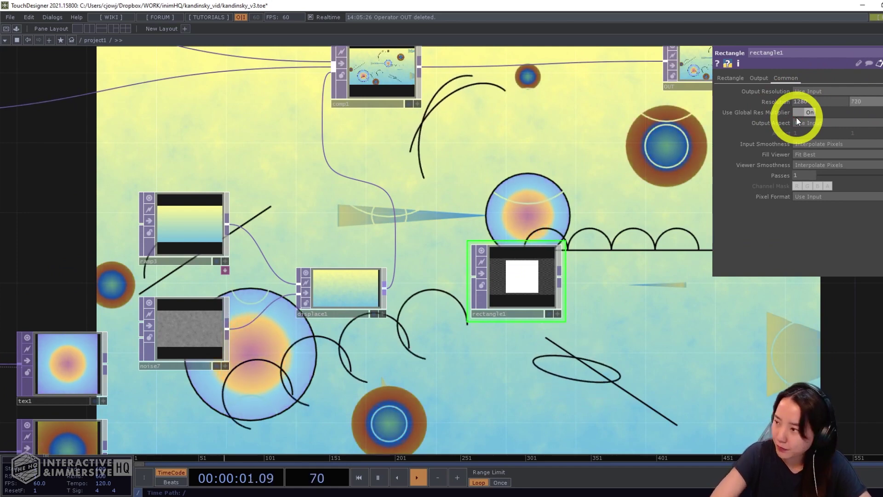
Set rectangle1's Size to 2 by .2 to form a wide, thin band
left_click(730, 80)
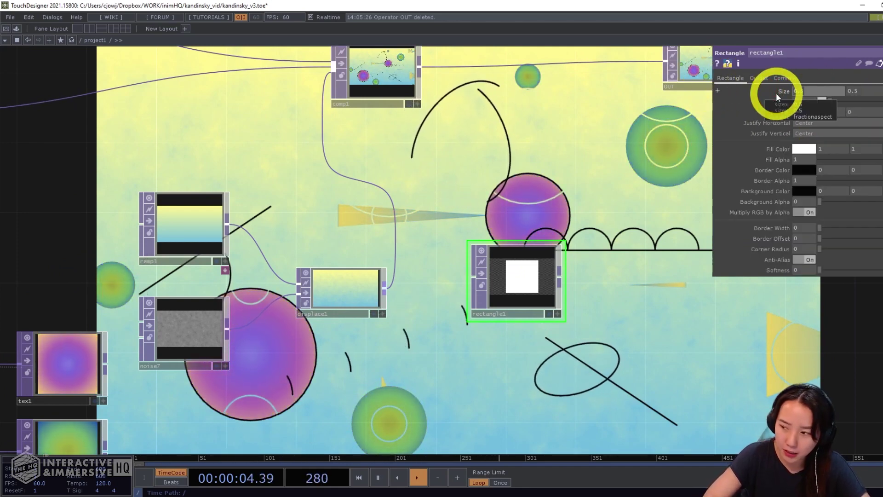
left_click_drag(867, 85, 836, 101)
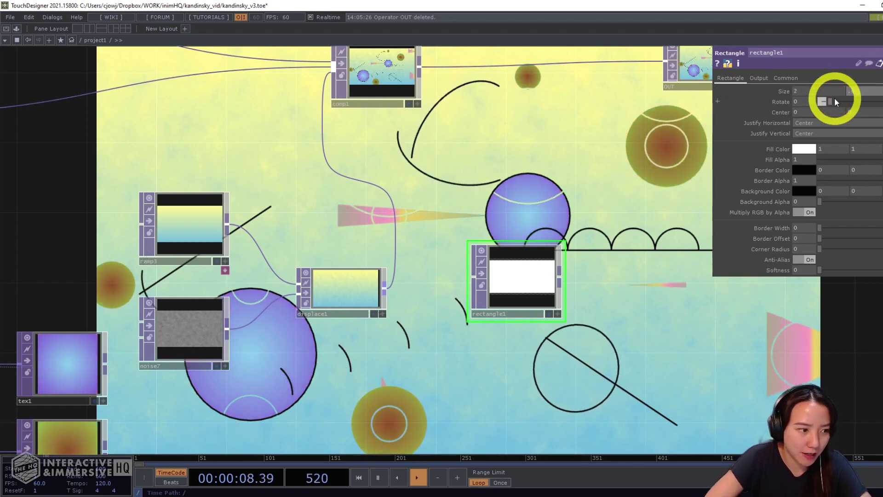
type(".2")
key("Return")
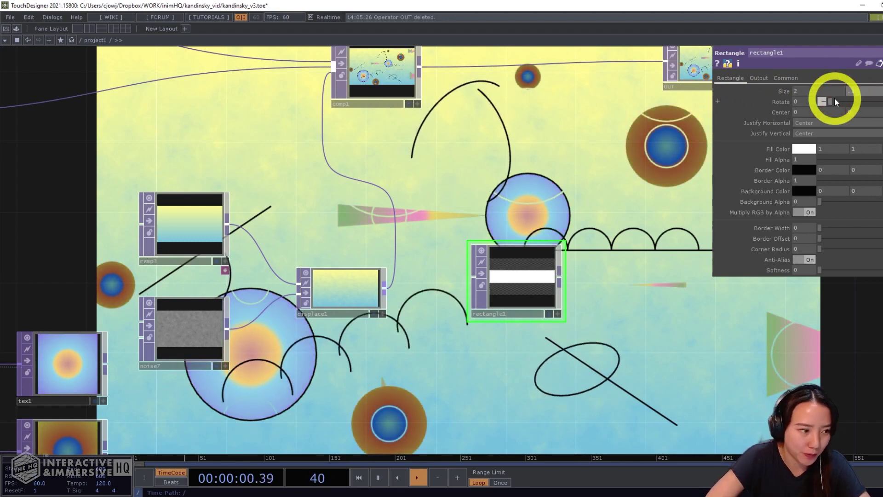
Set rectangle1's Fill Color to a violet-blue and darken it to a Value of about 0.7
left_click(803, 149)
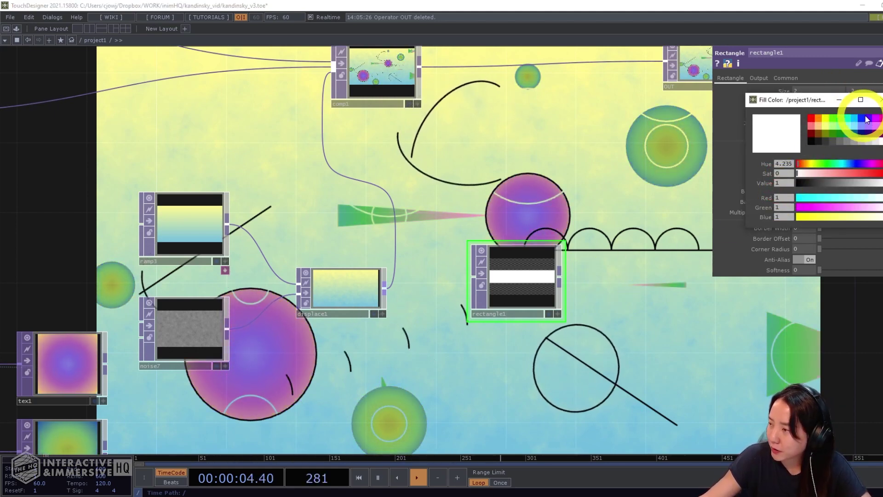
left_click(869, 120)
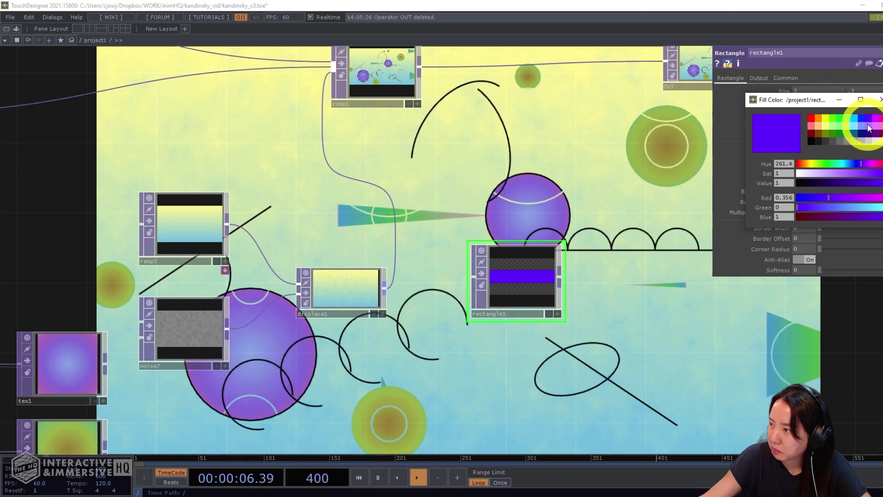
left_click_drag(862, 182, 856, 185)
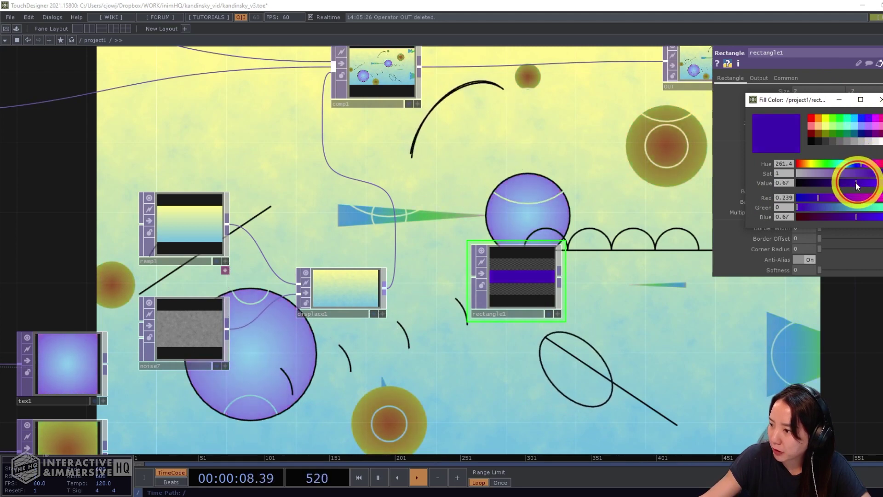
left_click(878, 99)
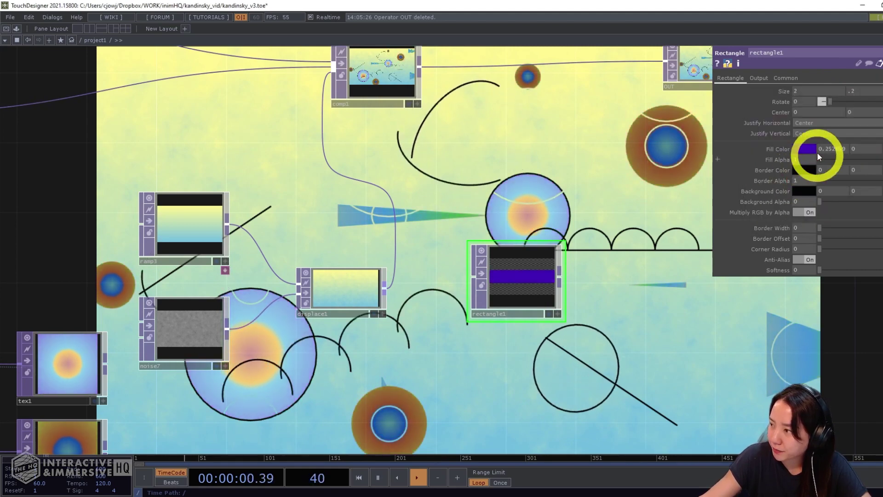
Drive rectangle1's Rotate parameter with a tdu.rand expression reading the k1 channel, op('seed')['k1']
left_click(788, 101)
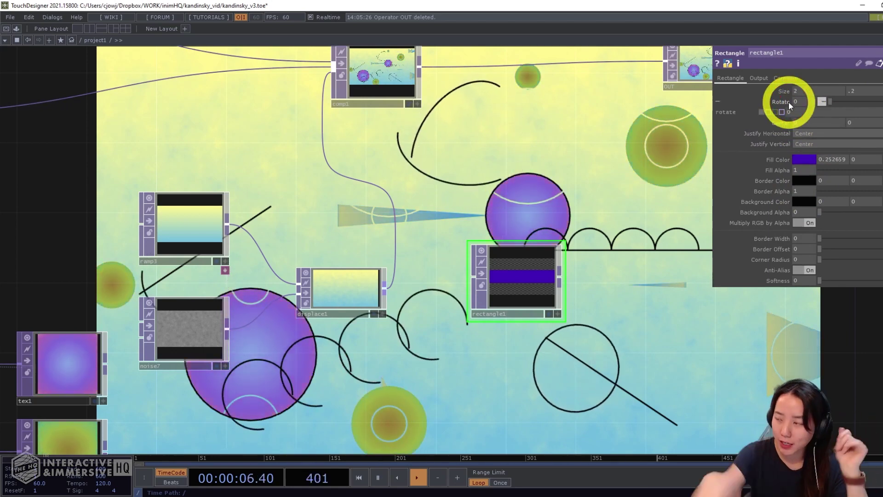
scroll(443, 168, "down", 5)
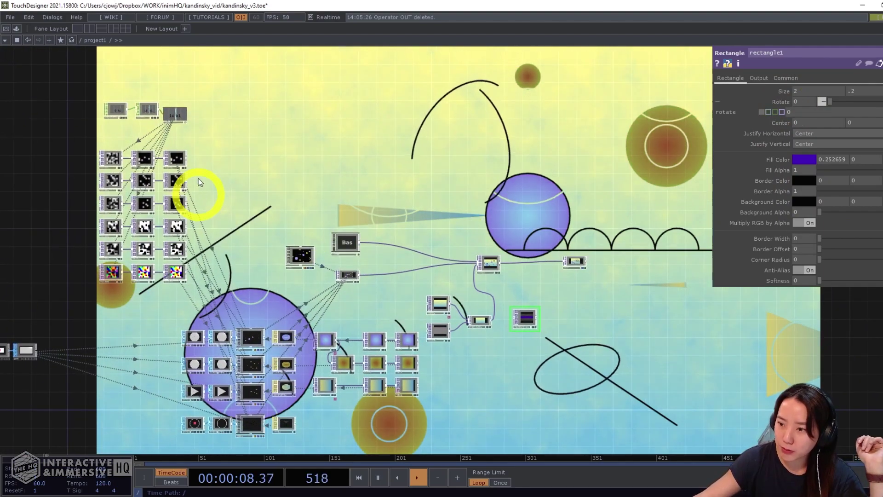
scroll(518, 295, "up", 5)
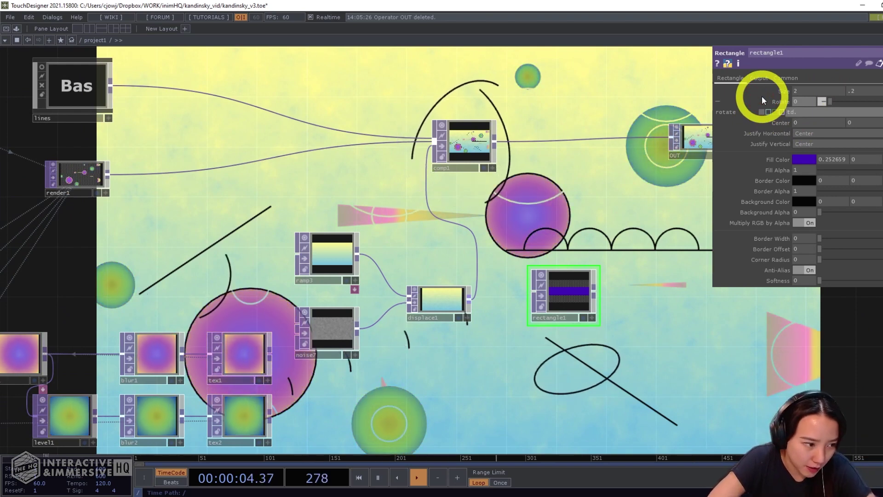
type("tdu.ran")
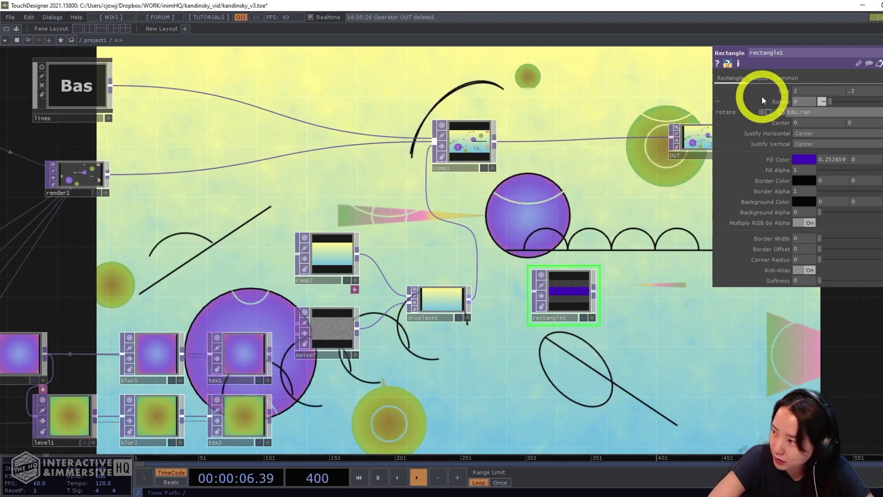
type("d(")
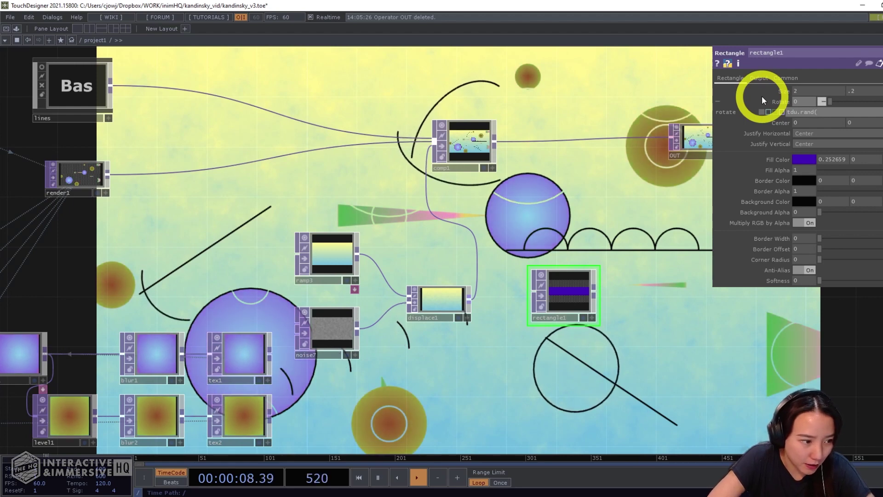
type("op(")
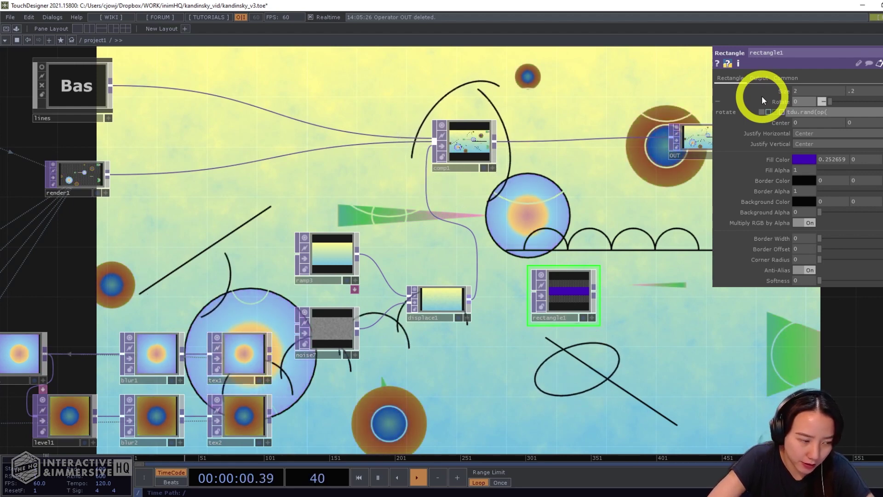
type("'seed')['k")
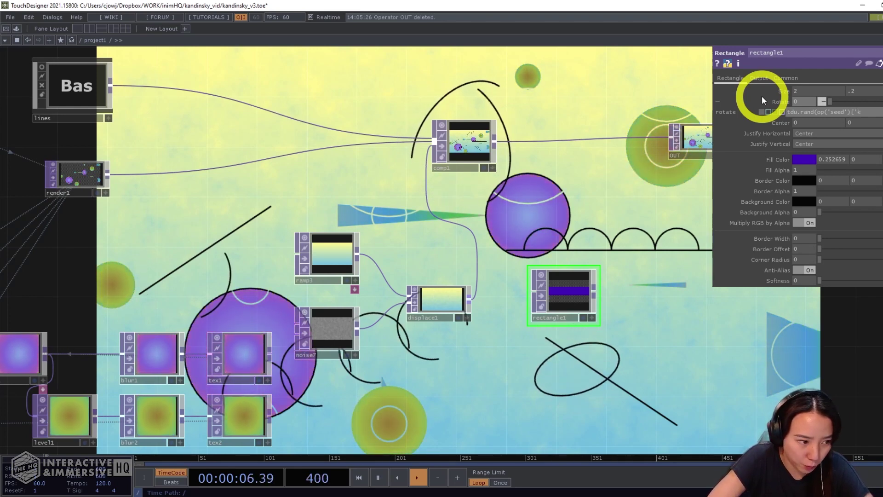
type("1")
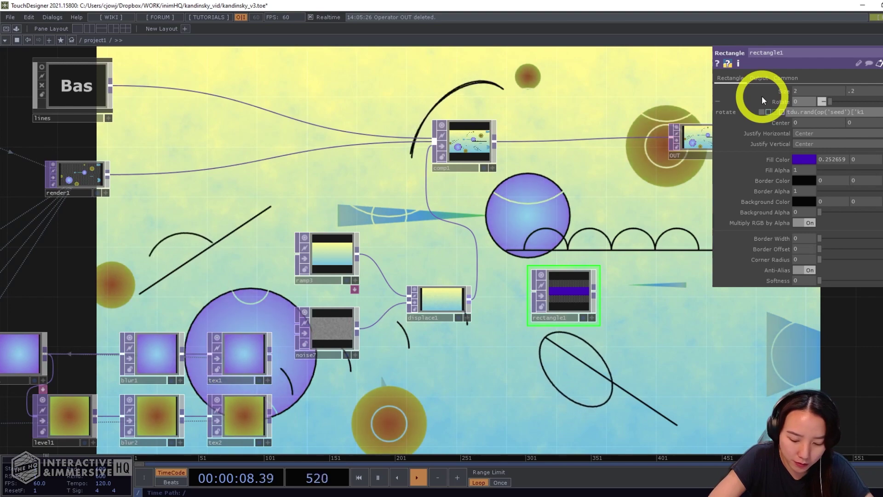
type("']")
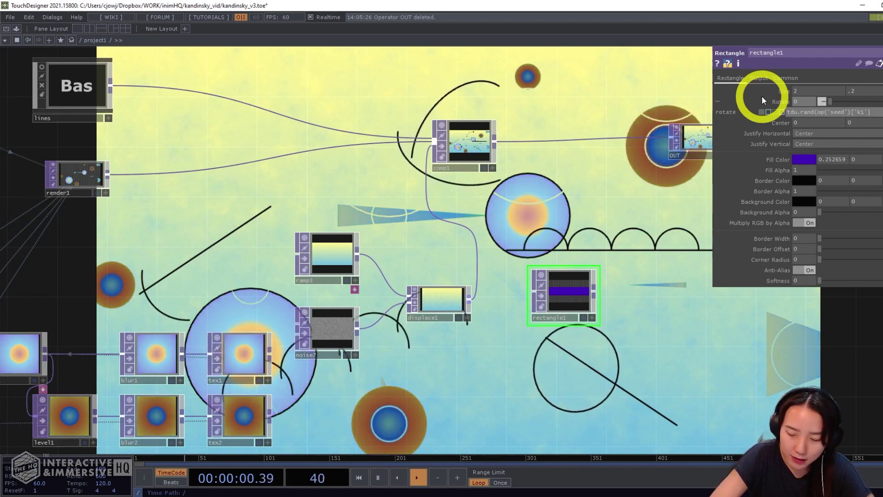
key("Return")
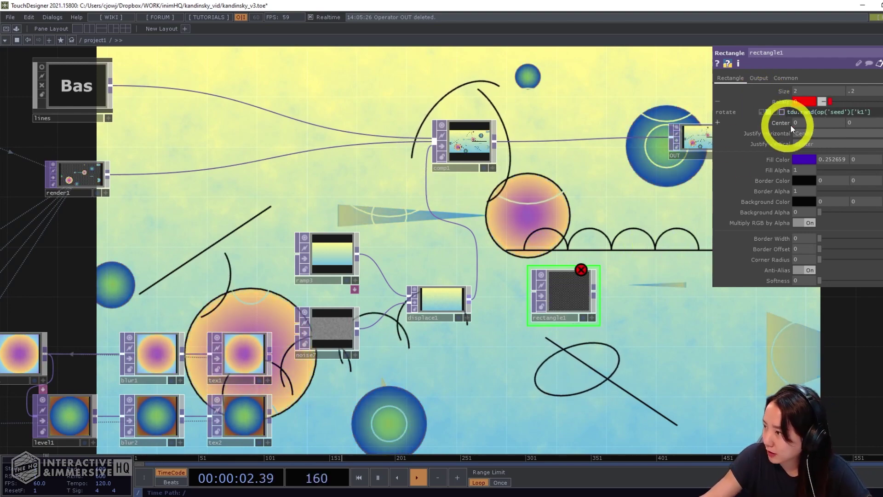
Complete the Rotate expression as tdu.rand(op('seed')['k1']) and multiply it by a factor to widen the rotation range
scroll(781, 124, "up", 3)
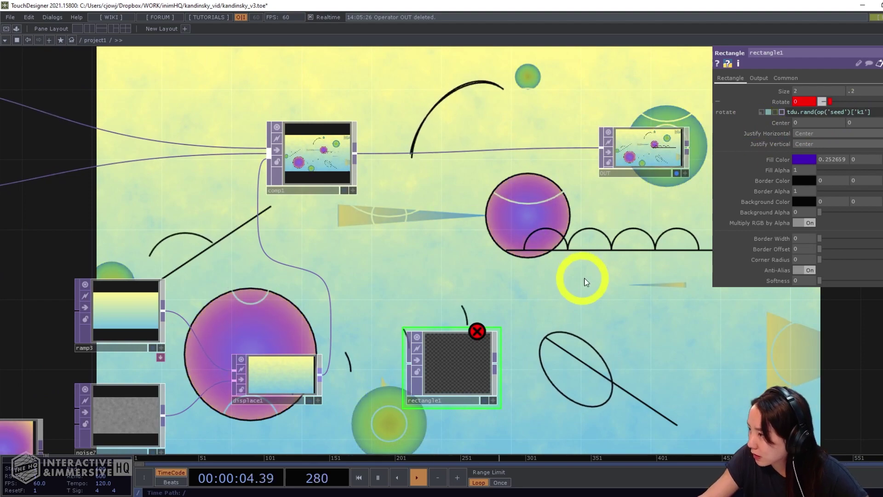
scroll(586, 282, "down", 5)
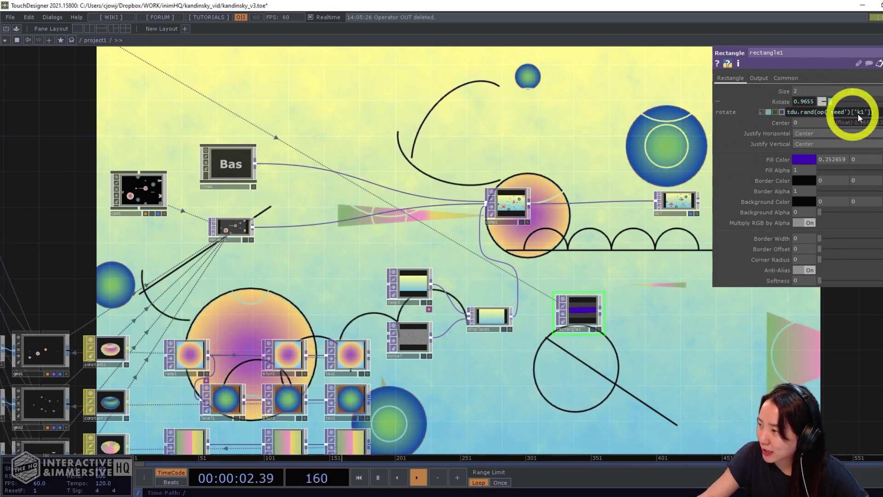
left_click(879, 114)
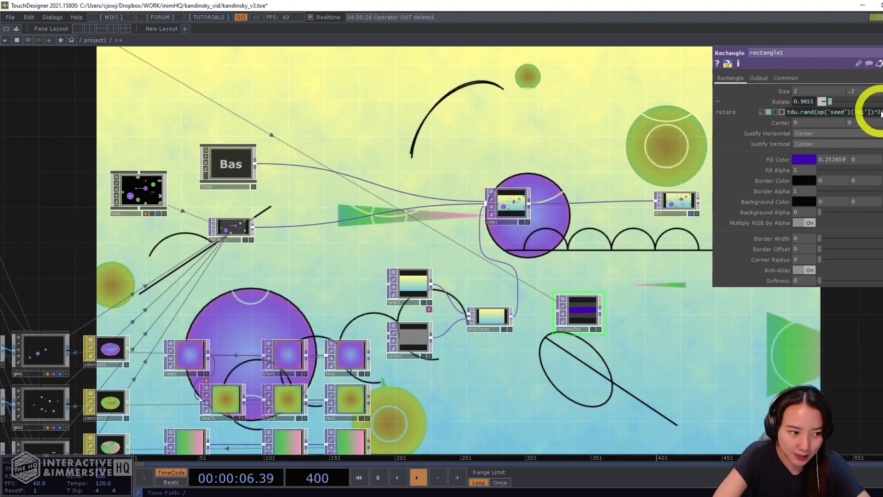
scroll(567, 315, "up", 5)
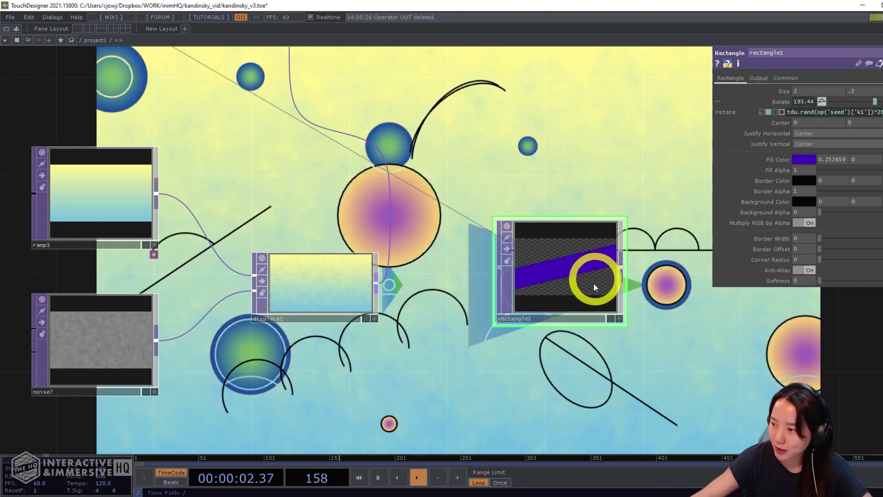
Move rectangle1 slightly up and closer to displace1 in the network
scroll(586, 187, "down", 5)
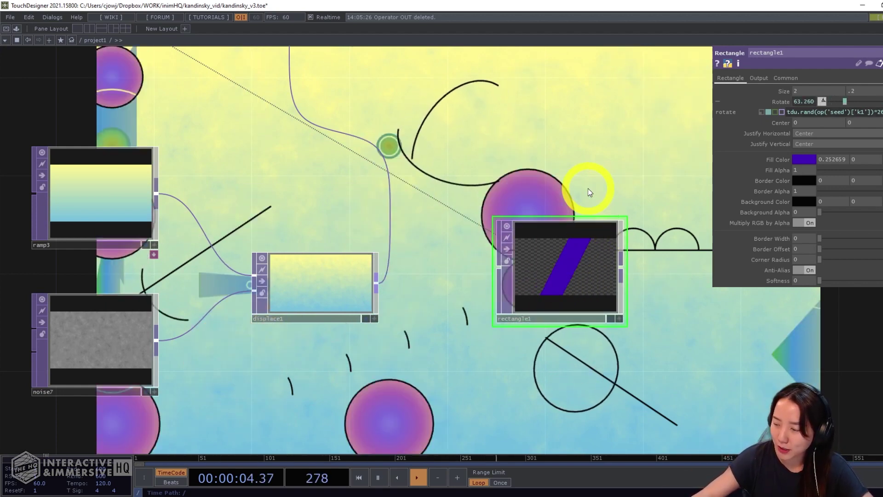
left_click_drag(588, 190, 541, 323)
left_click_drag(534, 363, 523, 347)
right_click(461, 214)
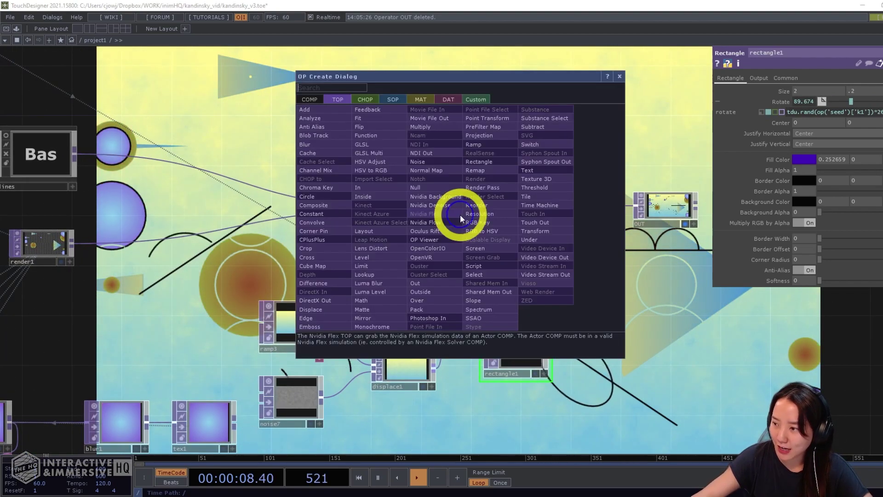
type("com")
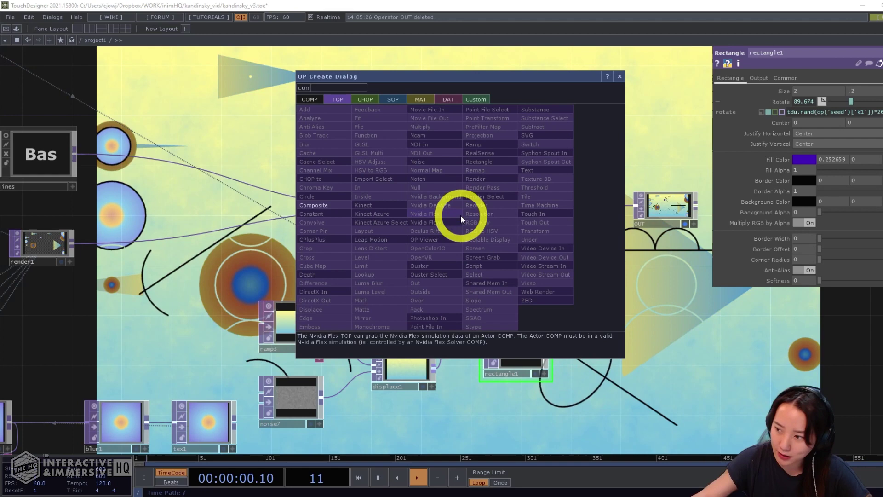
left_click(327, 213)
left_click(555, 238)
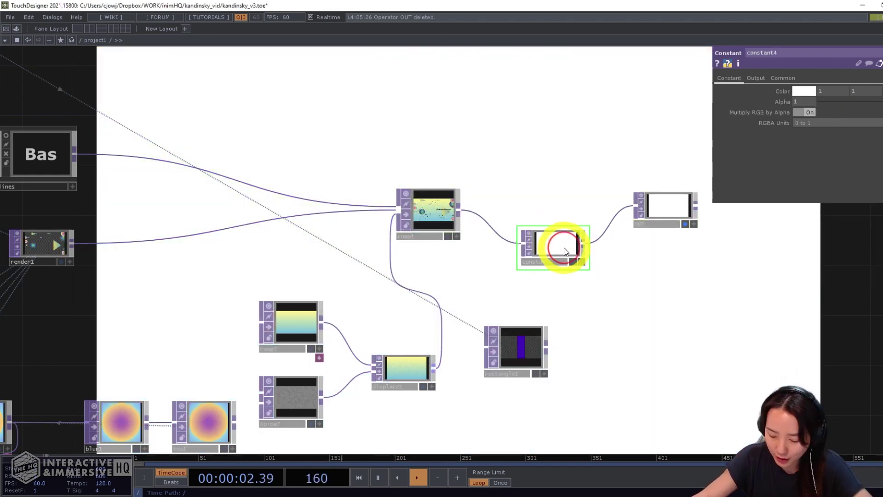
key("Delete")
Insert a Composite TOP between comp1 and OUT and wire rectangle1 into it as the second input
left_click(464, 213)
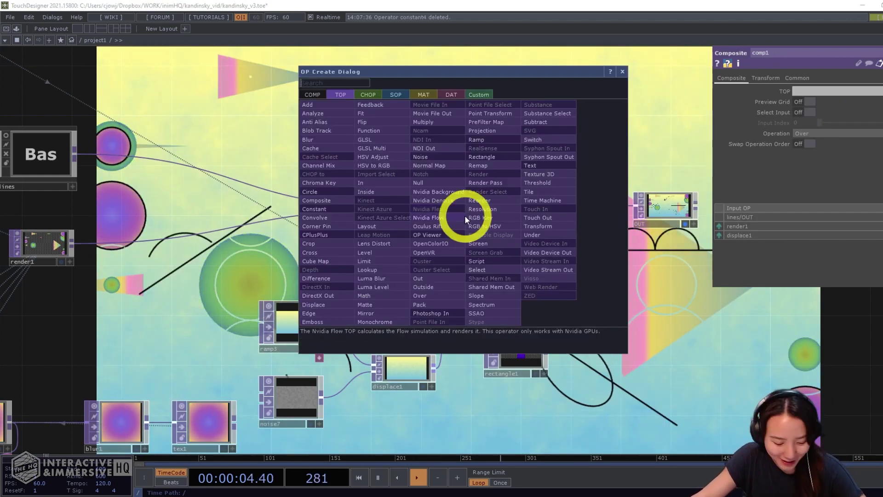
left_click(327, 200)
left_click(558, 241)
left_click_drag(544, 353, 566, 251)
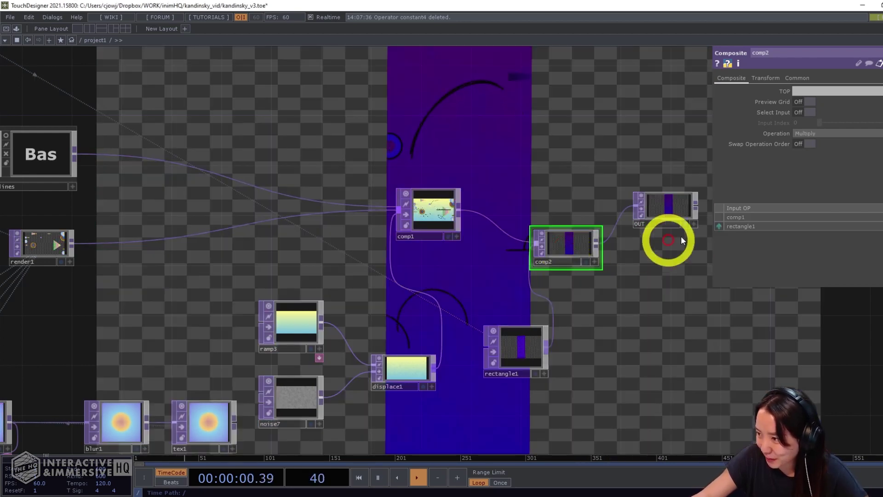
Set the comp2 Composite TOP's operation to Chroma Difference
left_click(817, 133)
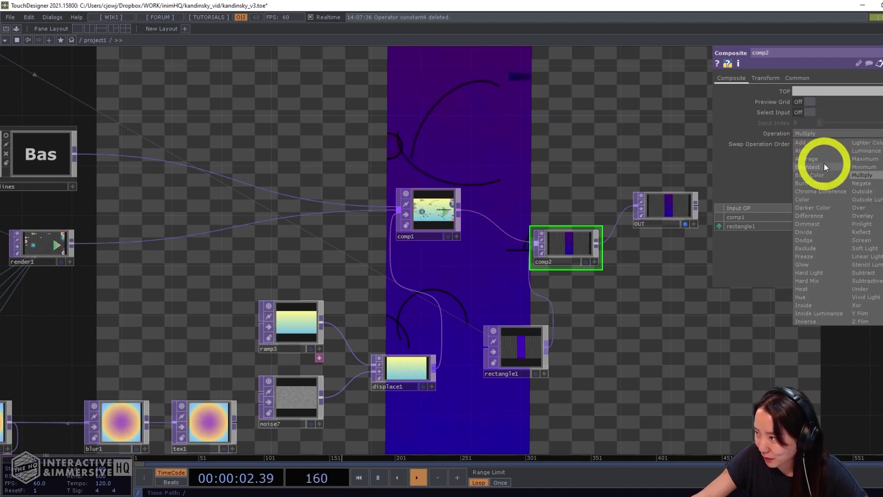
left_click(815, 190)
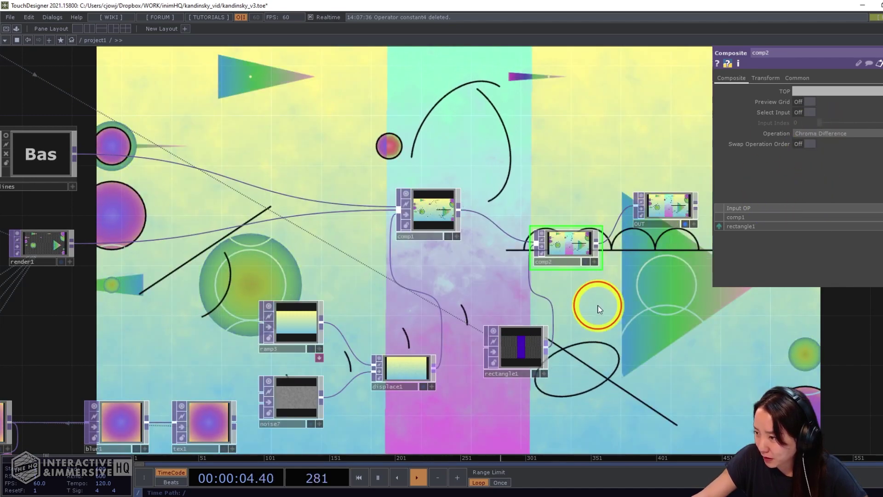
left_click_drag(552, 299, 569, 314)
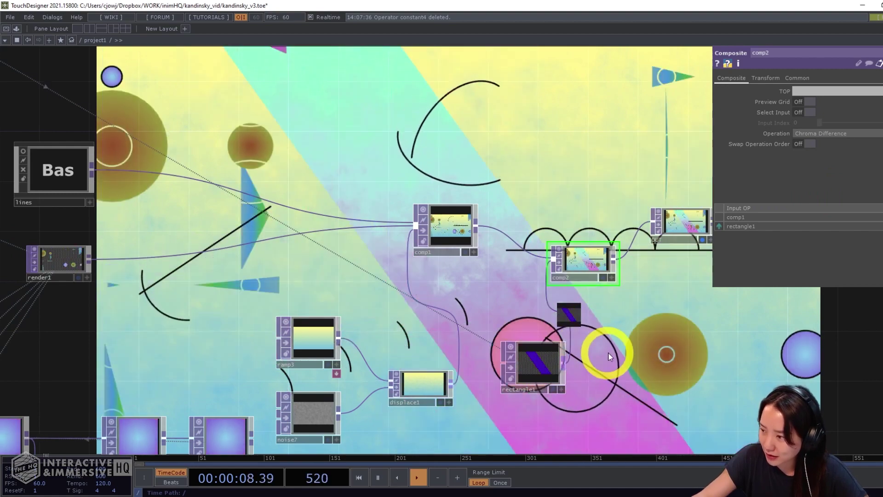
Move the OUT operator farther away from comp2 to leave more space between them in the network
left_click_drag(657, 240, 661, 242)
left_click_drag(625, 325, 445, 338)
left_click_drag(499, 243, 588, 263)
left_click_drag(403, 380, 635, 279)
Reuse rectangle1's Rotate expression tdu.rand(op('seed')['k1']), including its multiplier, as the Z rotation of transform3 after the triangle
left_click(591, 280)
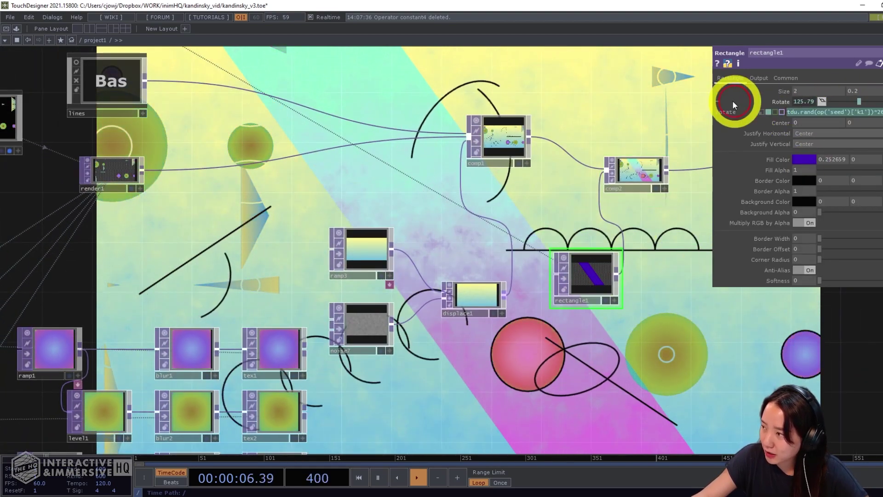
scroll(291, 225, "down", 5)
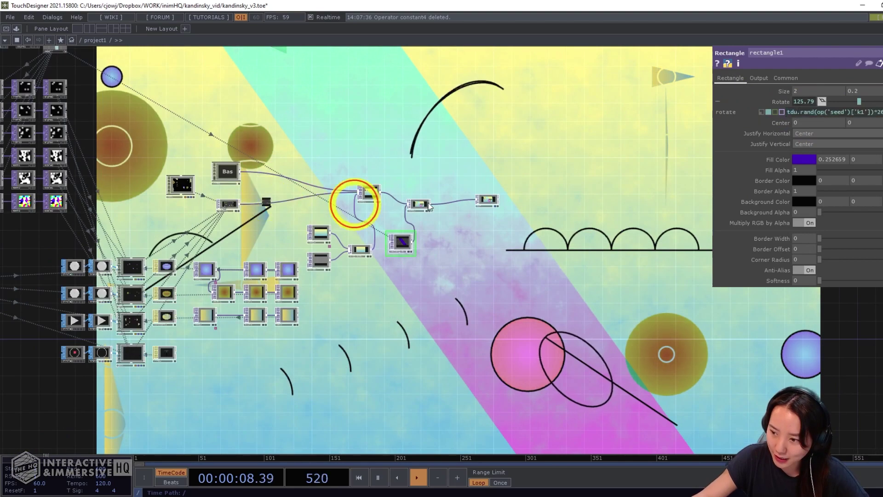
scroll(289, 299, "up", 8)
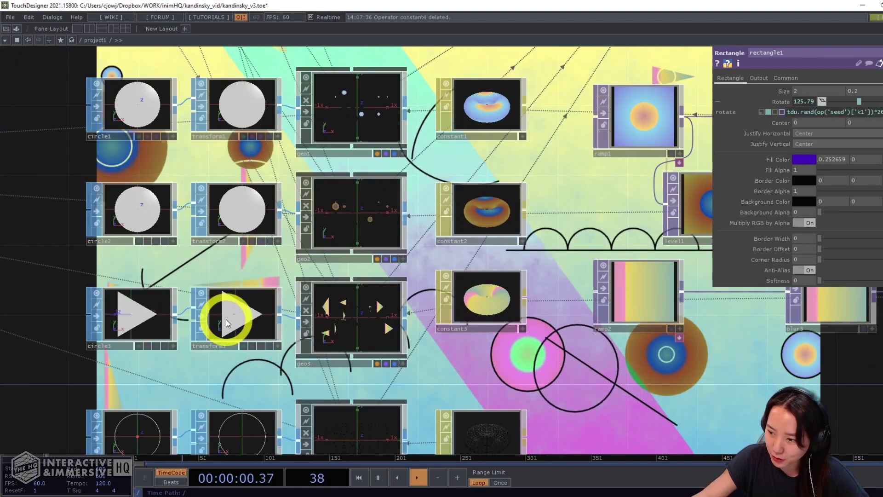
left_click(227, 315)
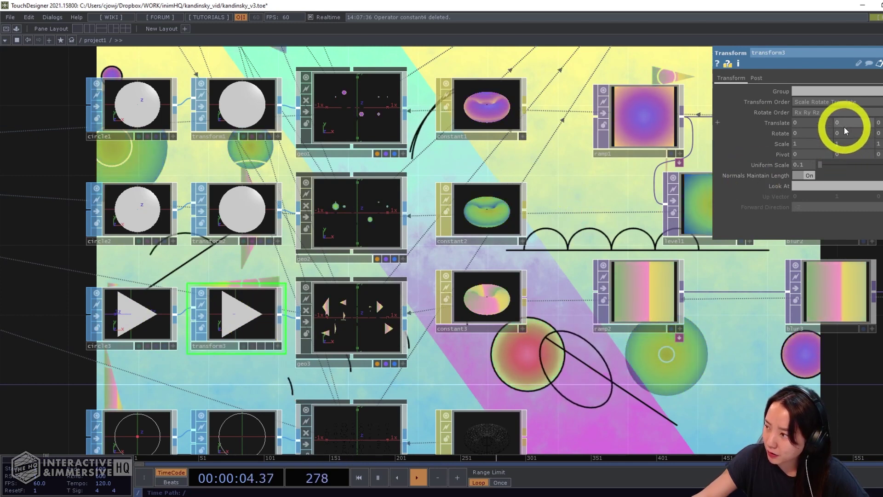
left_click(782, 133)
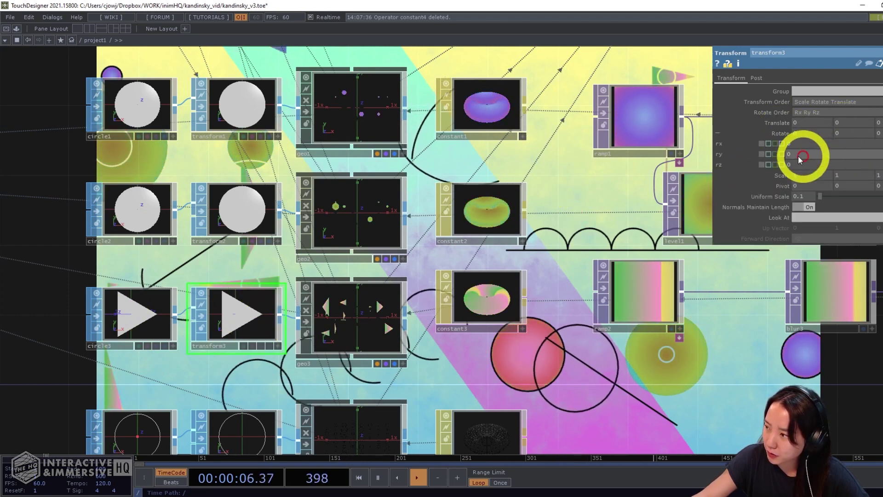
left_click(790, 166)
key("ctrl+v")
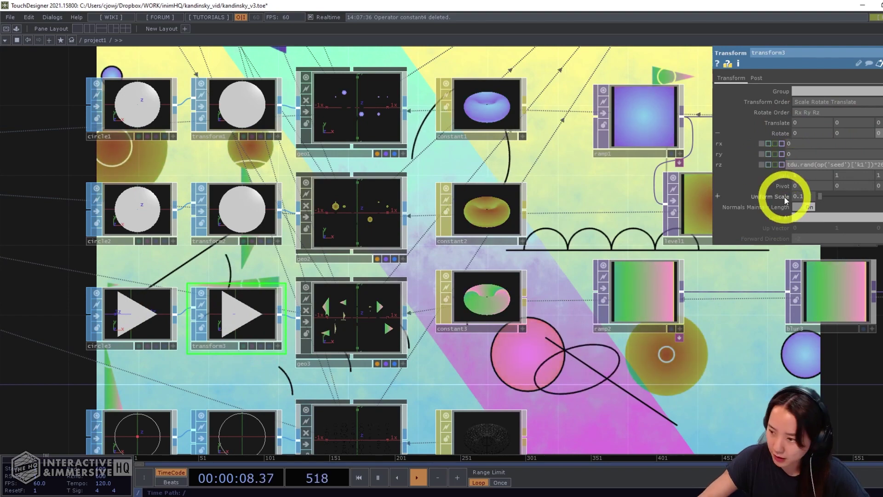
key("Return")
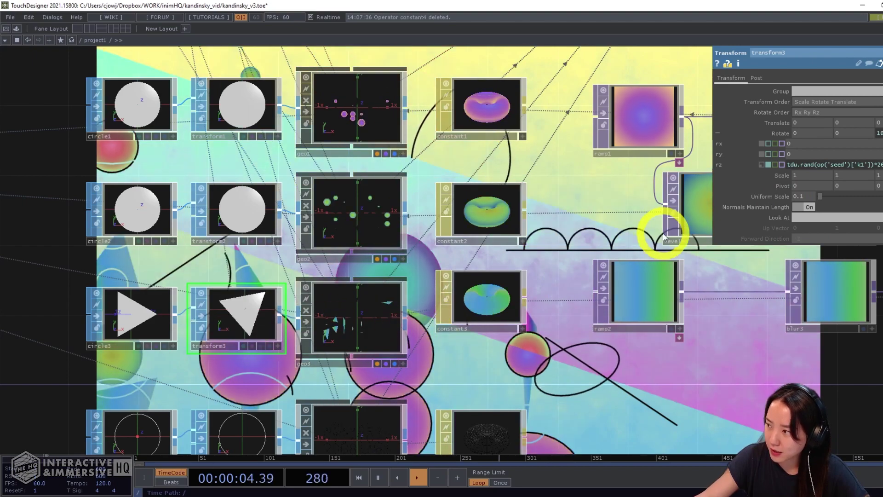
Enter the lines Base COMP and align its OUT operator in a row with transform1
scroll(620, 353, "down", 5)
left_click_drag(587, 382, 252, 340)
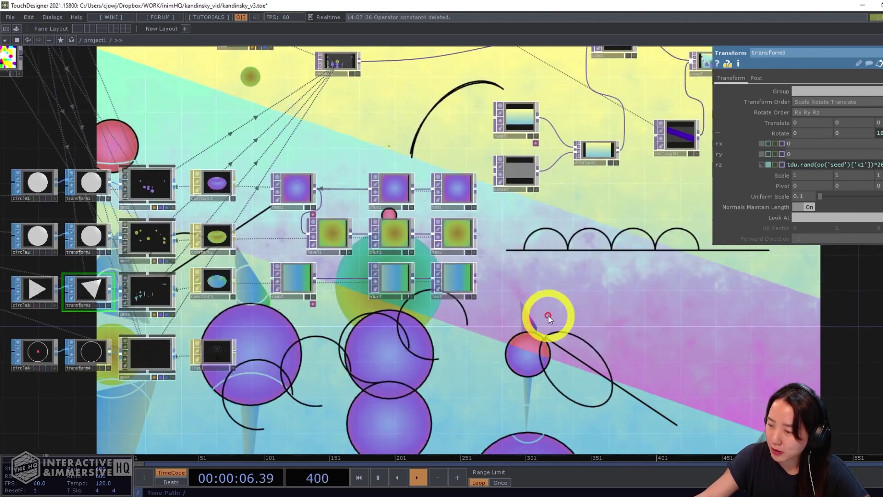
left_click_drag(610, 304, 572, 327)
scroll(533, 257, "up", 3)
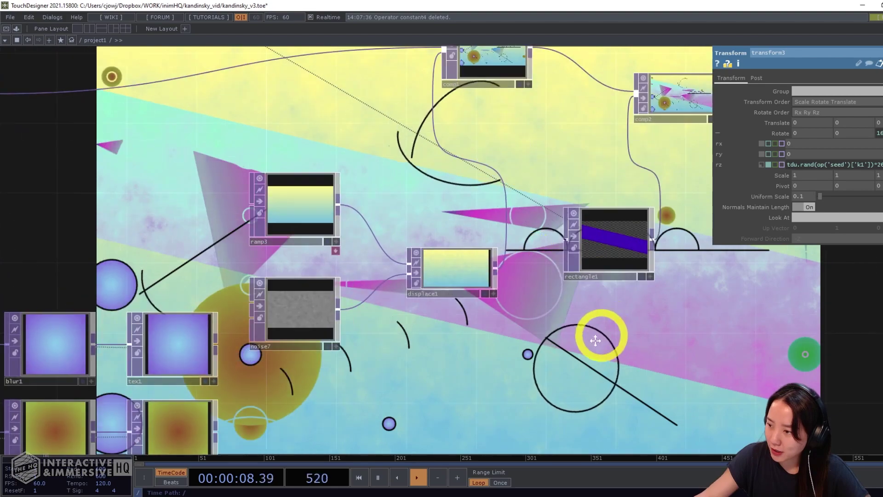
left_click_drag(601, 335, 508, 370)
scroll(495, 286, "down", 2)
left_click_drag(471, 228, 438, 268)
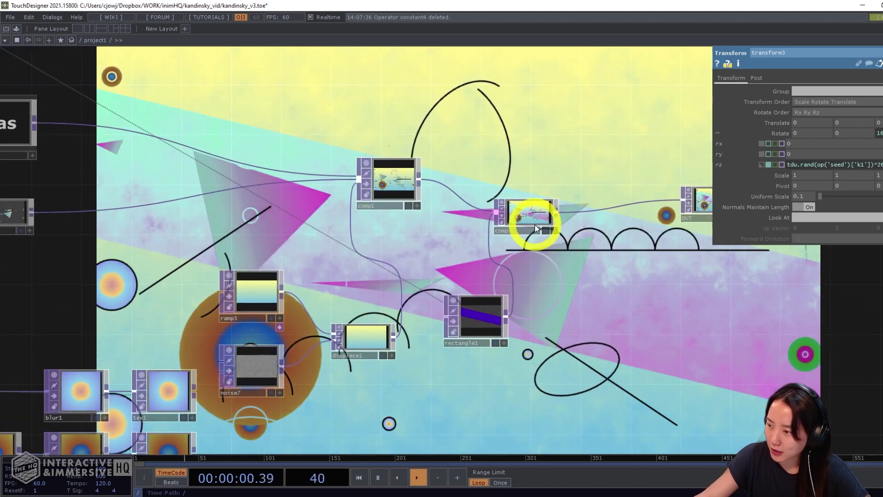
left_click_drag(676, 277, 798, 238)
scroll(423, 216, "down", 4)
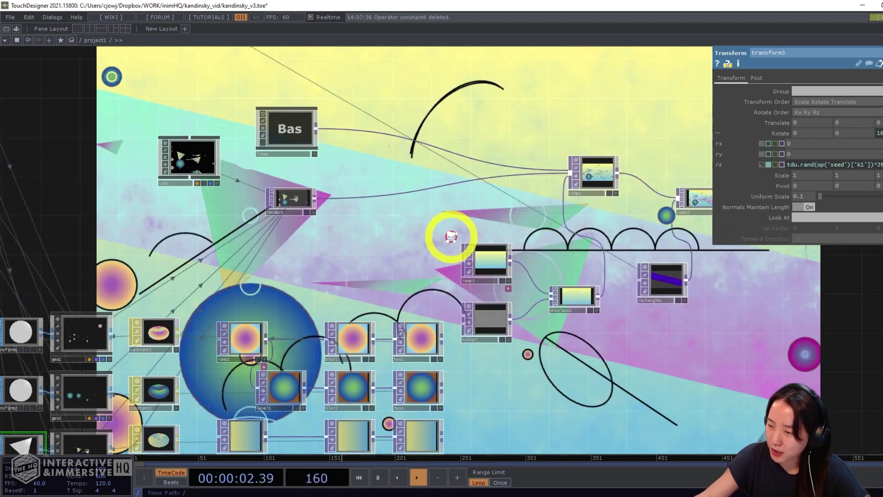
scroll(388, 187, "up", 4)
double_click(308, 155)
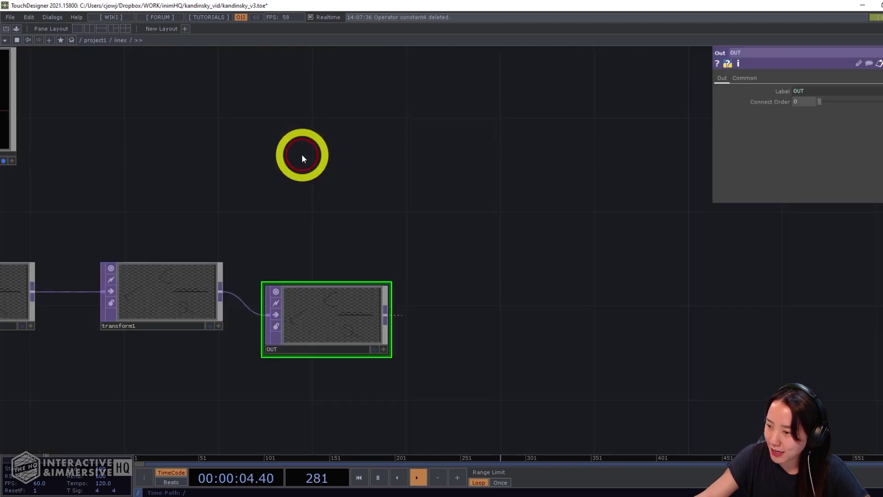
left_click_drag(396, 274, 680, 241)
left_click(469, 265)
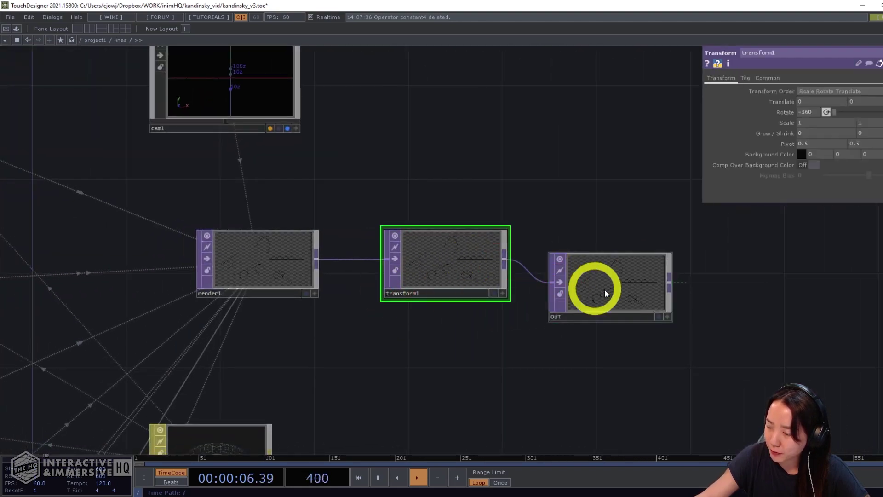
left_click_drag(604, 289, 598, 262)
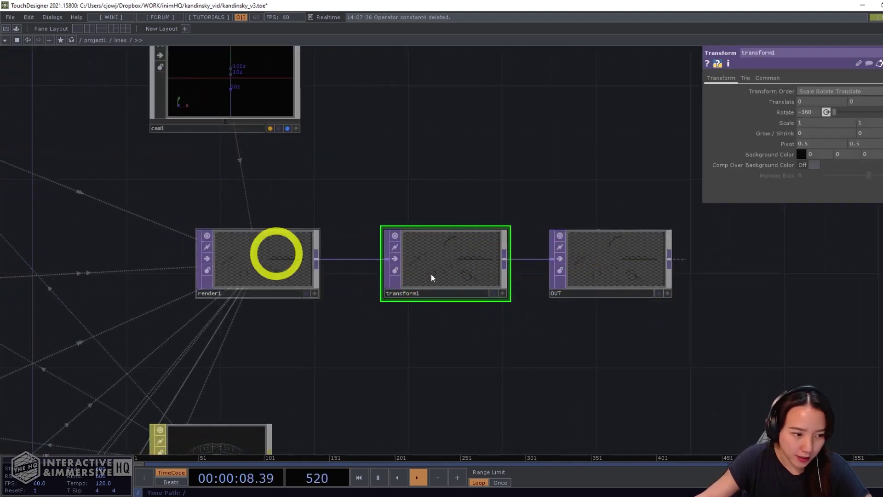
Paste the copied tdu.rand(op('seed')['k1']) rotation expression into transform1's Rotate parameter
left_click(460, 255)
left_click(733, 93)
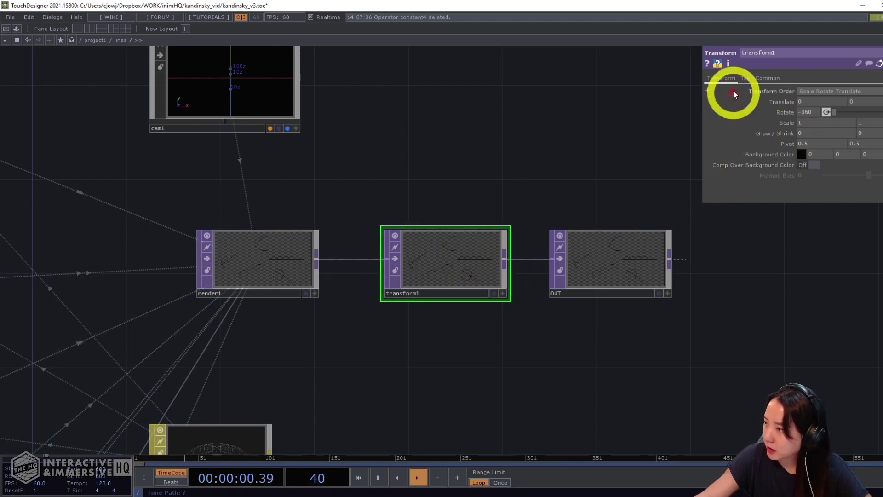
left_click(792, 113)
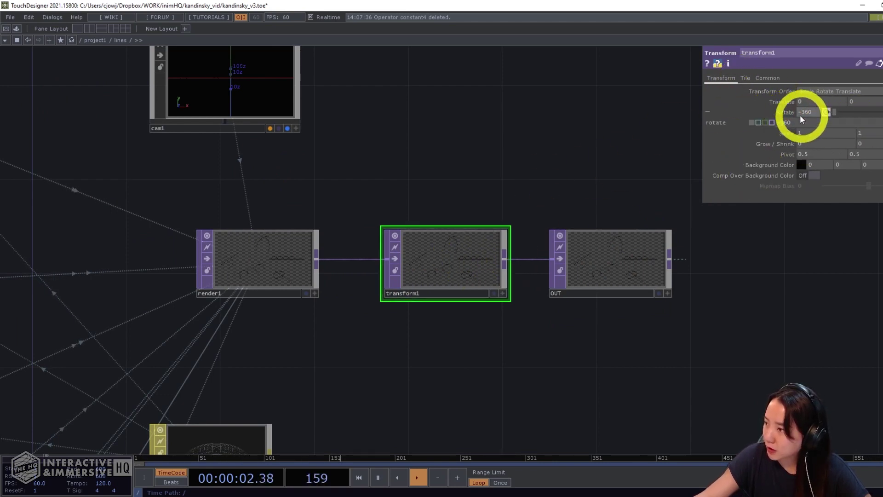
left_click(840, 124)
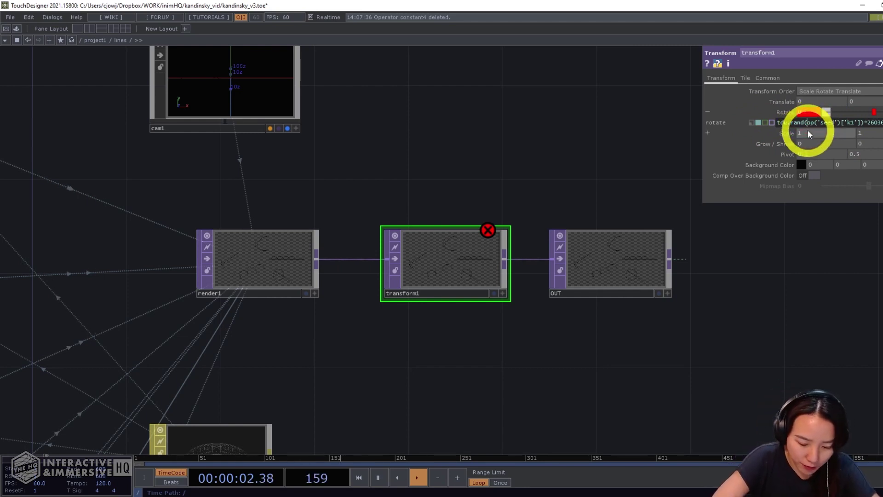
Add parent(2). before the seed reference in transform1's Rotate expression, making it tdu.rand(parent(2).op('seed')['k1']) with the multiplier kept
type("parebt().")
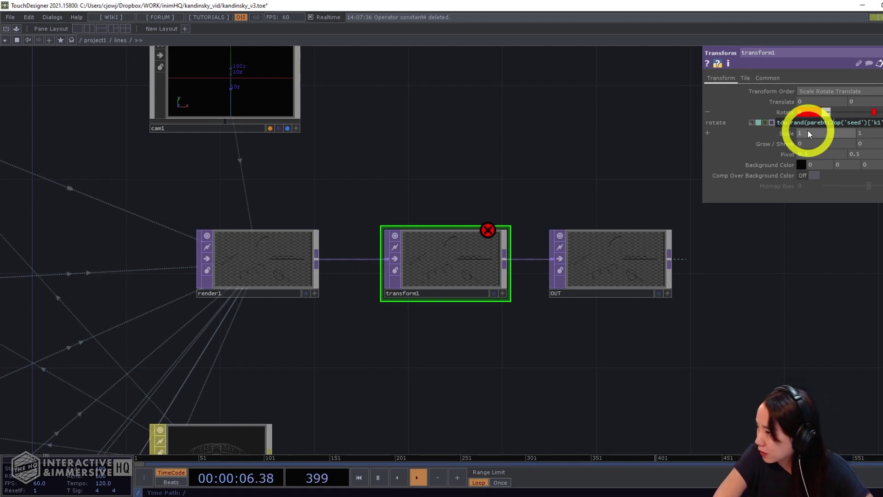
type(").")
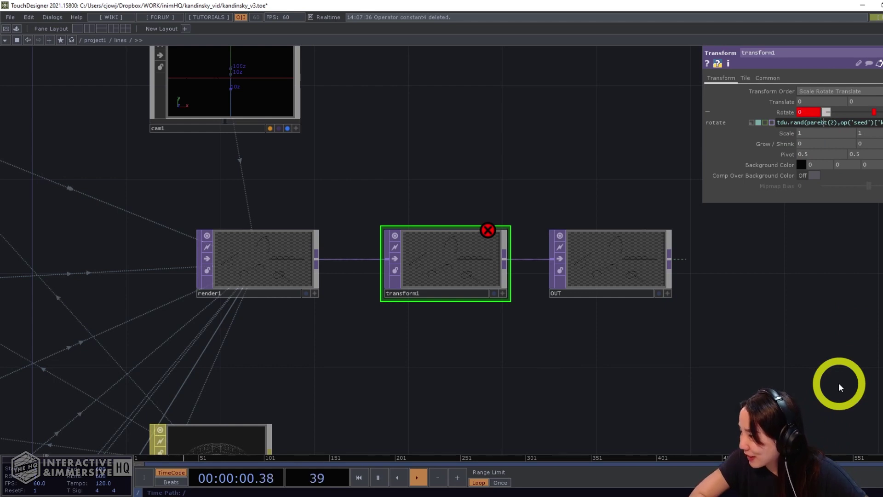
key("Left")
key("Left")
key("BackSpace")
type("n")
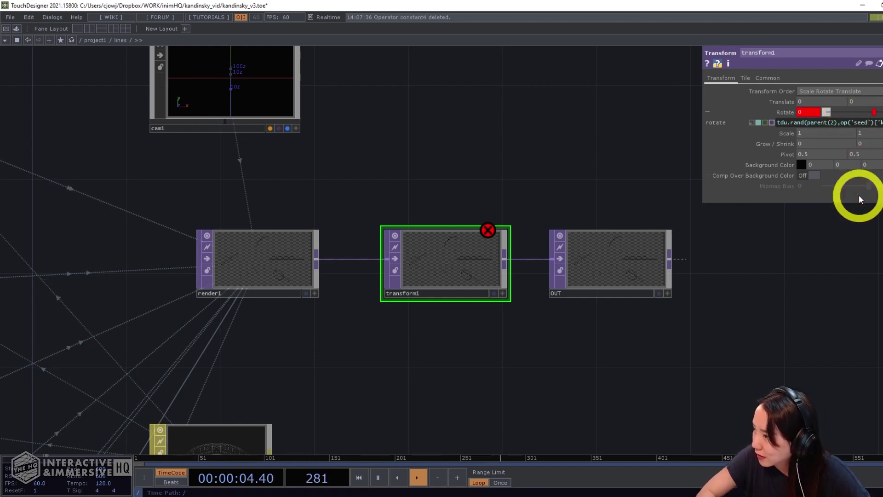
key("BackSpace")
type(".")
key("Return")
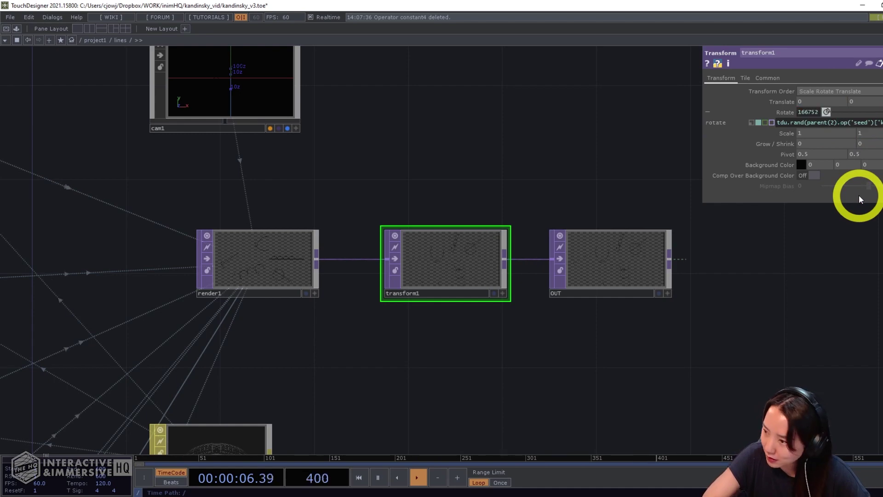
Return to the project1 network and add a Noise TOP above comp2
scroll(506, 223, "up", 8)
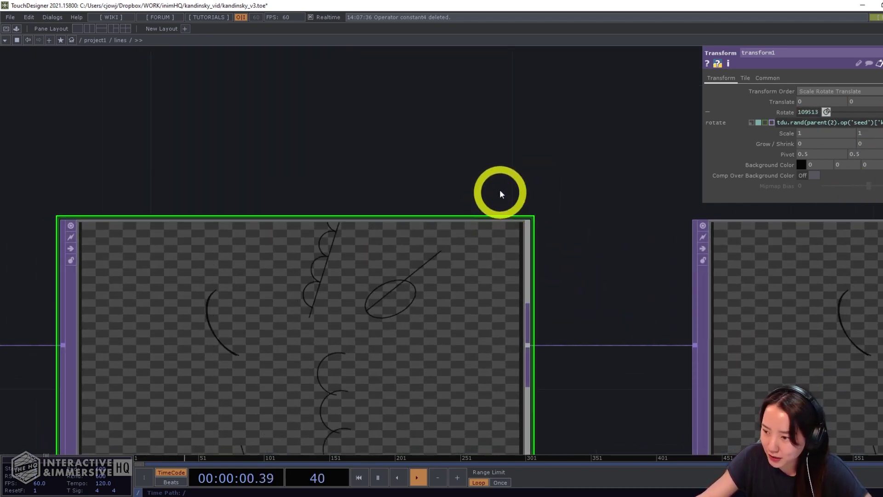
key("u")
scroll(503, 190, "down", 4)
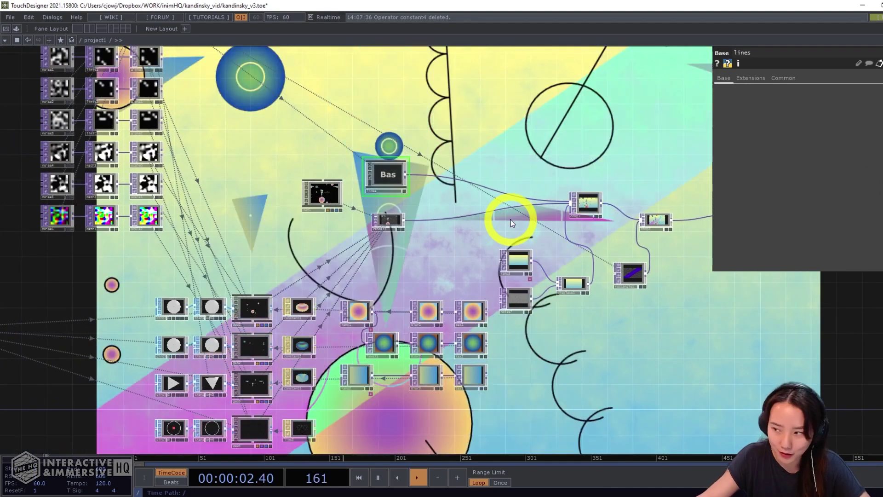
left_click_drag(694, 289, 554, 280)
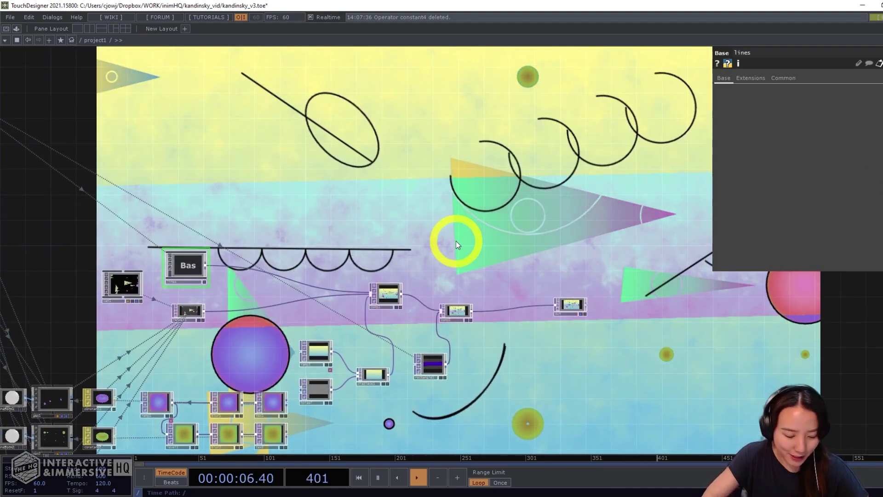
double_click(455, 240)
type("r")
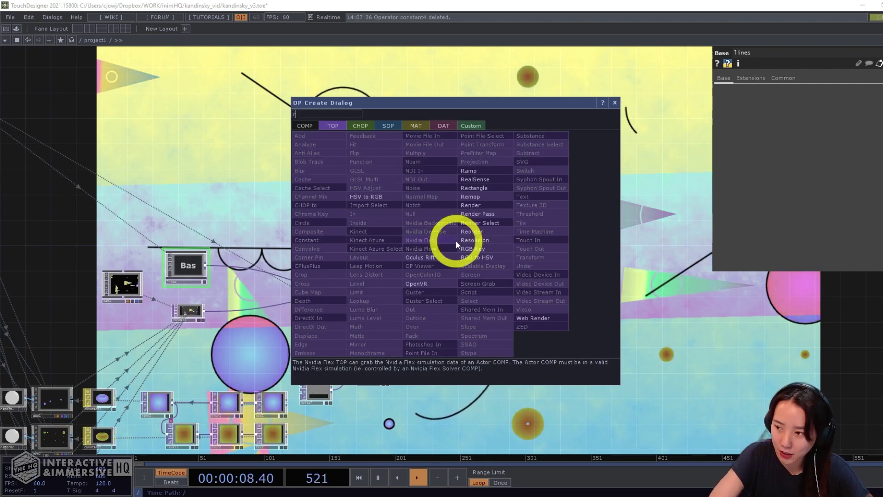
type("oise")
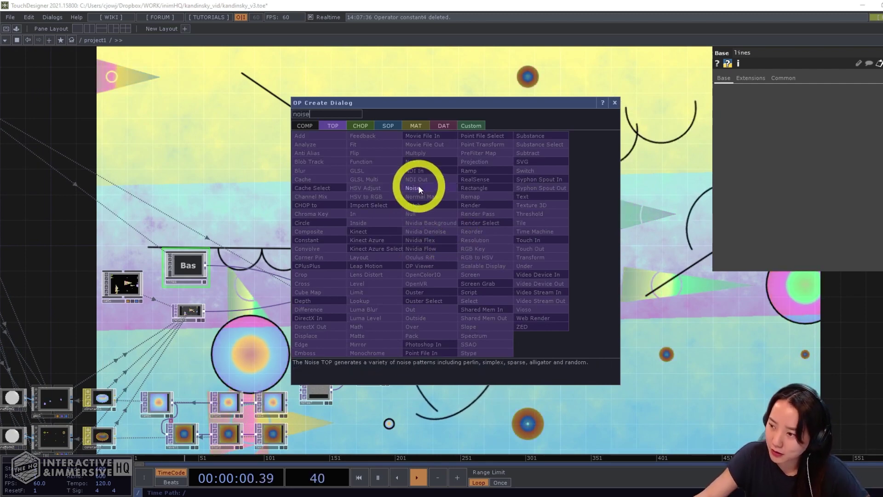
left_click(418, 186)
left_click(480, 270)
Set the new Noise TOP's resolution to 1280 by 720
left_click(809, 78)
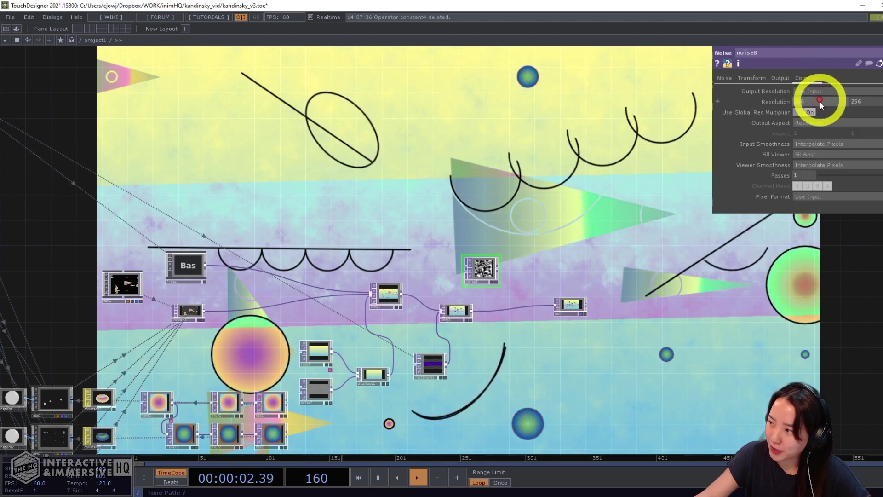
type("12980")
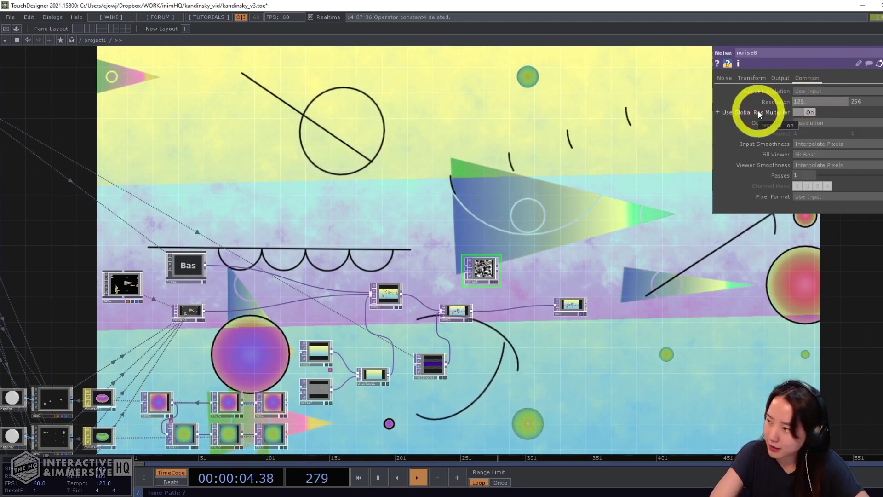
key("BackSpace")
key("BackSpace")
key("BackSpace")
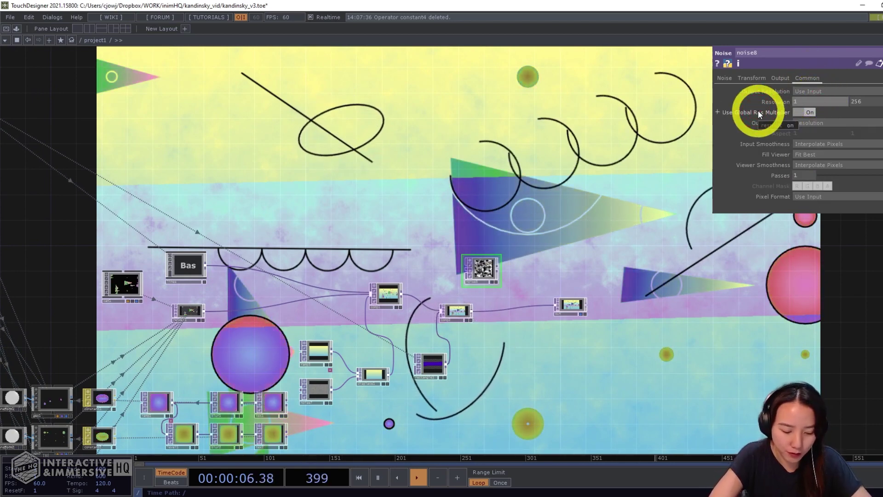
type("80")
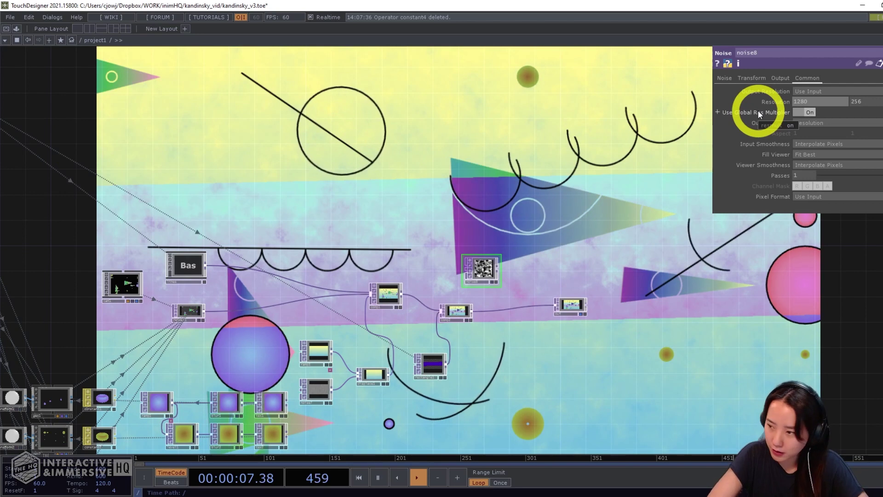
left_click(874, 102)
type("720")
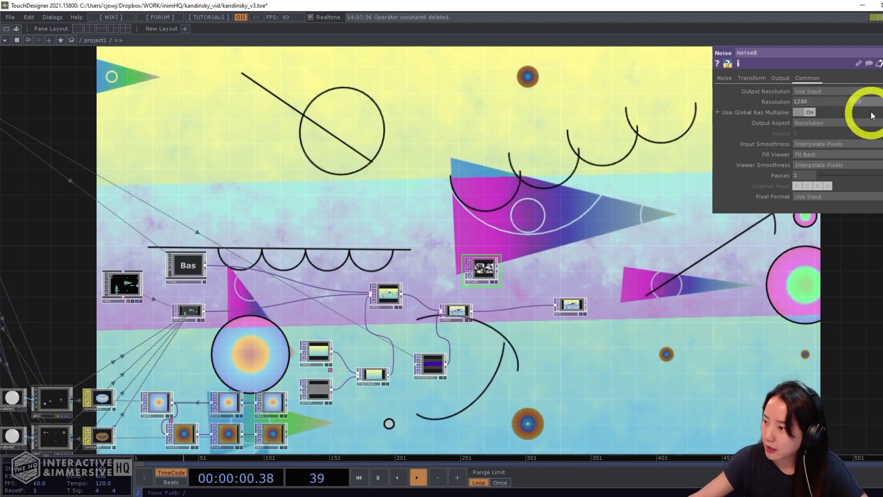
Set the new Noise TOP's type to Random (GPU)
left_click(723, 78)
left_click(821, 92)
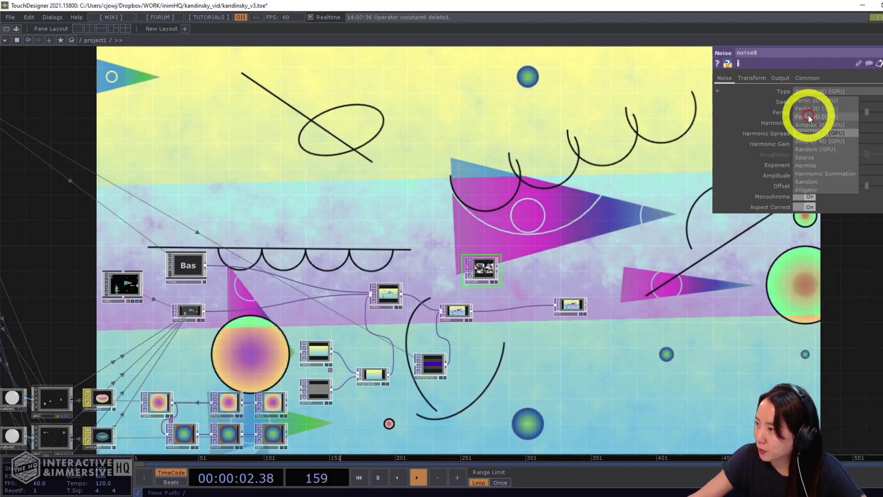
left_click(808, 151)
Add a Level TOP beside the new Noise TOP, taking the noise as its input
scroll(464, 301, "up", 5)
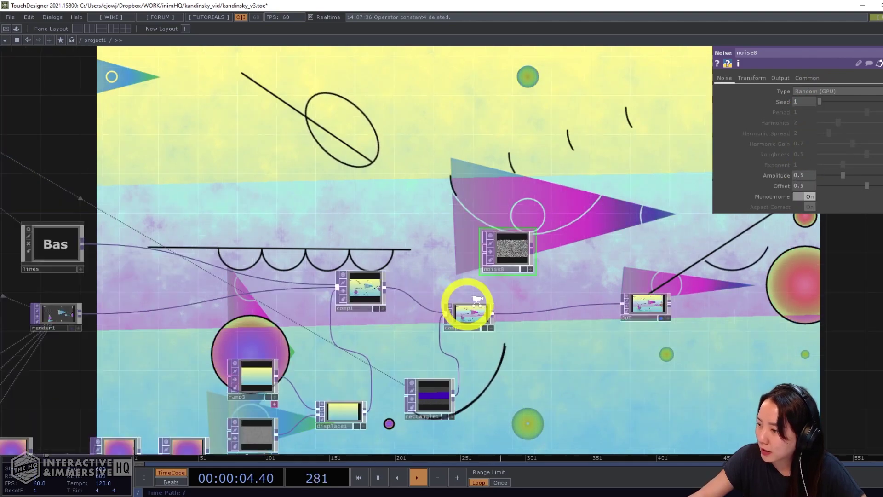
right_click(582, 211)
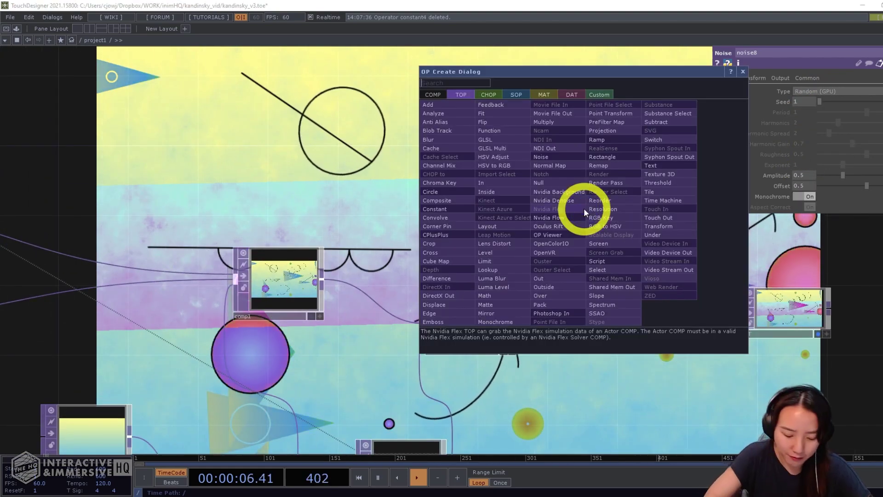
left_click(509, 250)
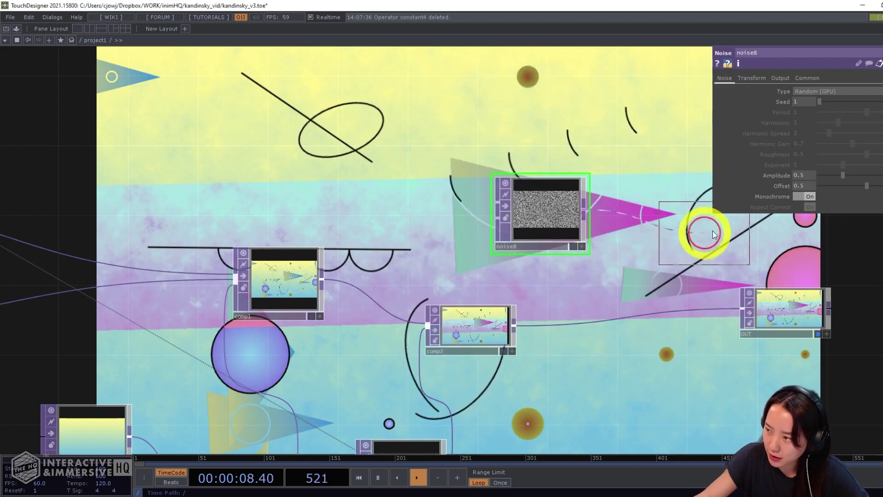
left_click(652, 216)
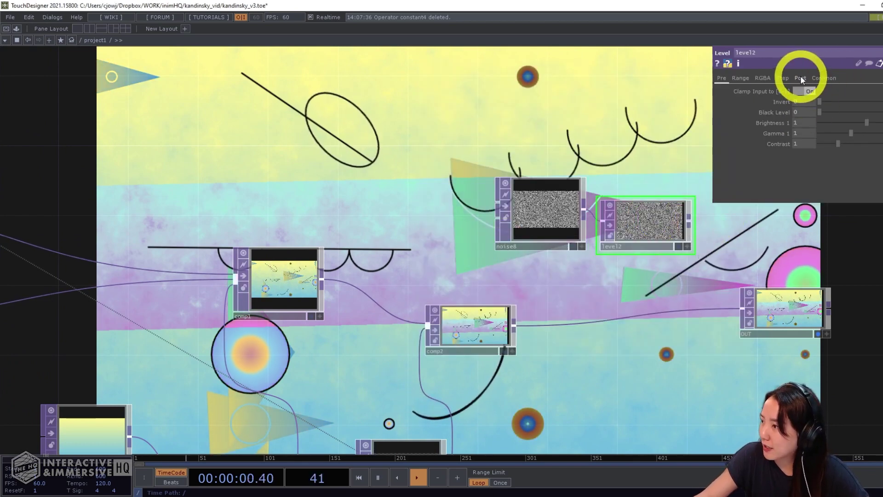
Blend the levelled noise with comp2 through an Add TOP feeding OUT, and lower the Level TOP's opacity to 0.139
left_click(800, 78)
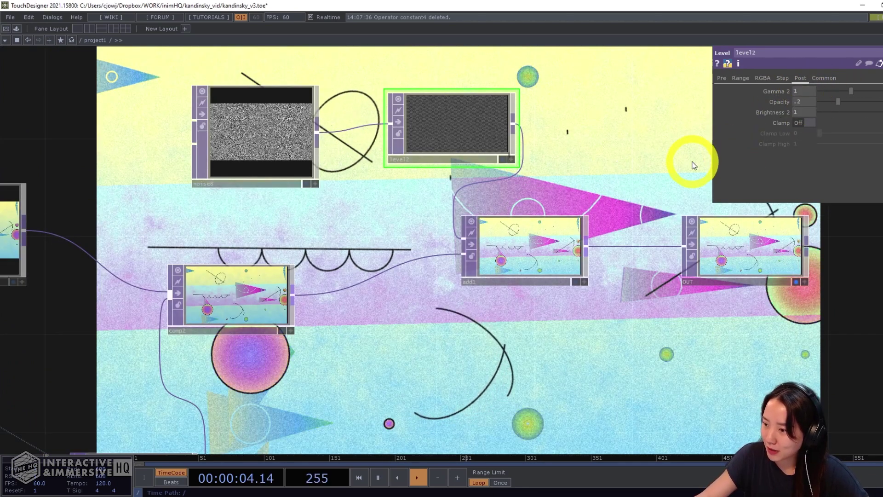
left_click_drag(837, 101, 831, 104)
left_click_drag(650, 144, 571, 250)
scroll(591, 207, "down", 5)
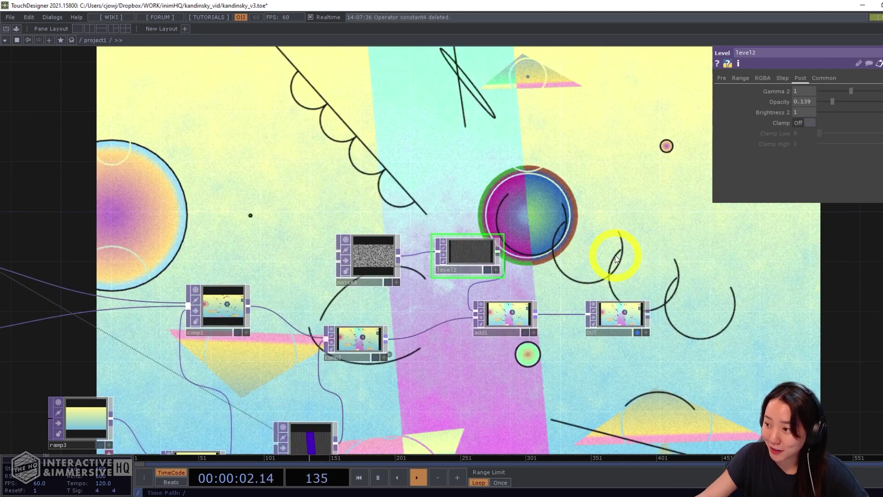
left_click_drag(615, 256, 665, 226)
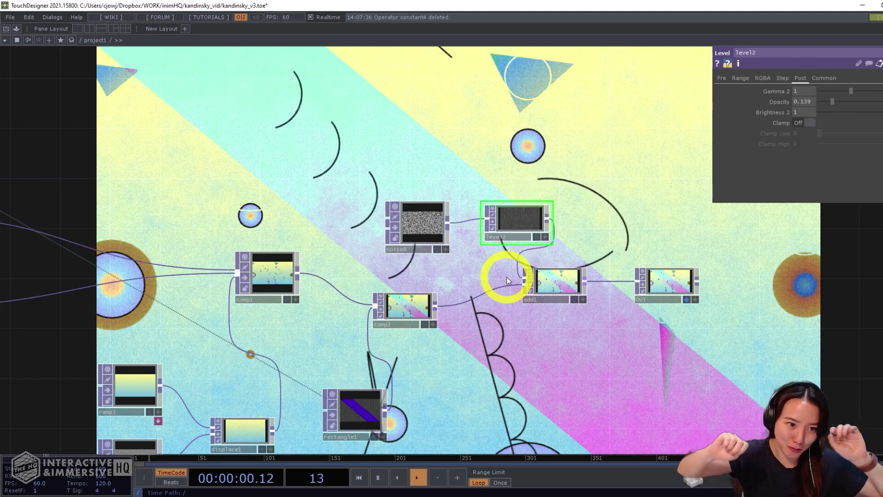
scroll(507, 348, "down", 5)
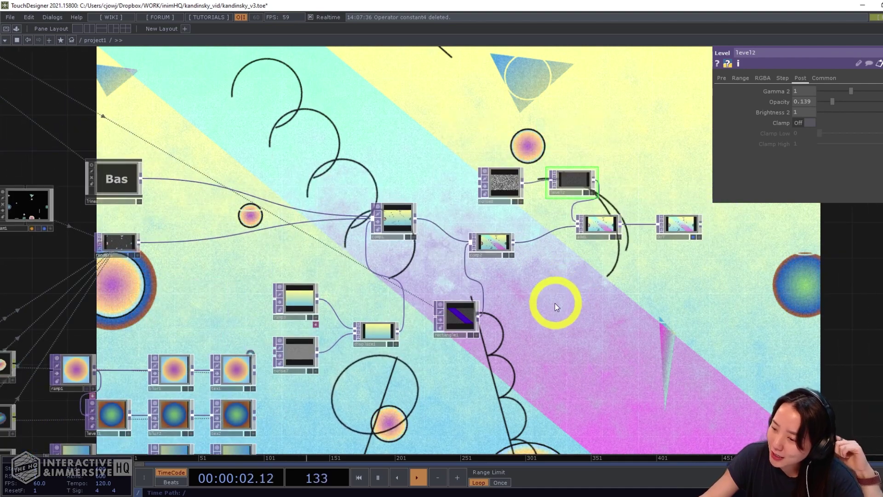
scroll(576, 316, "down", 6)
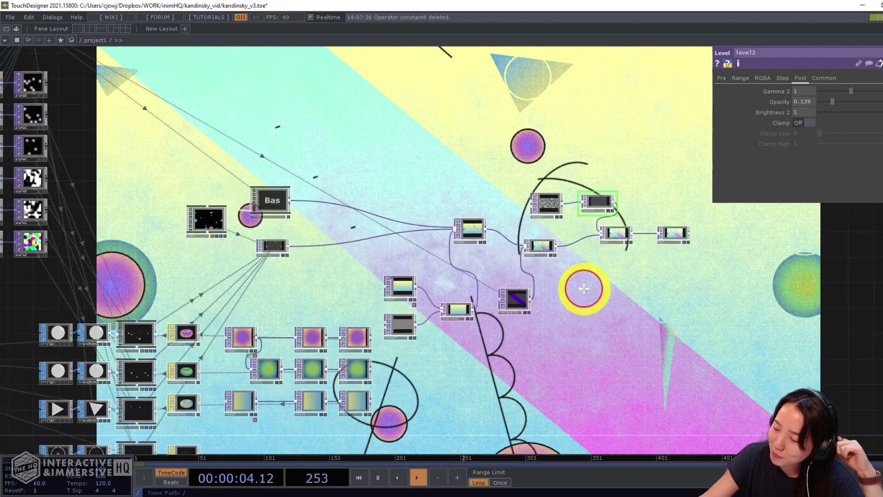